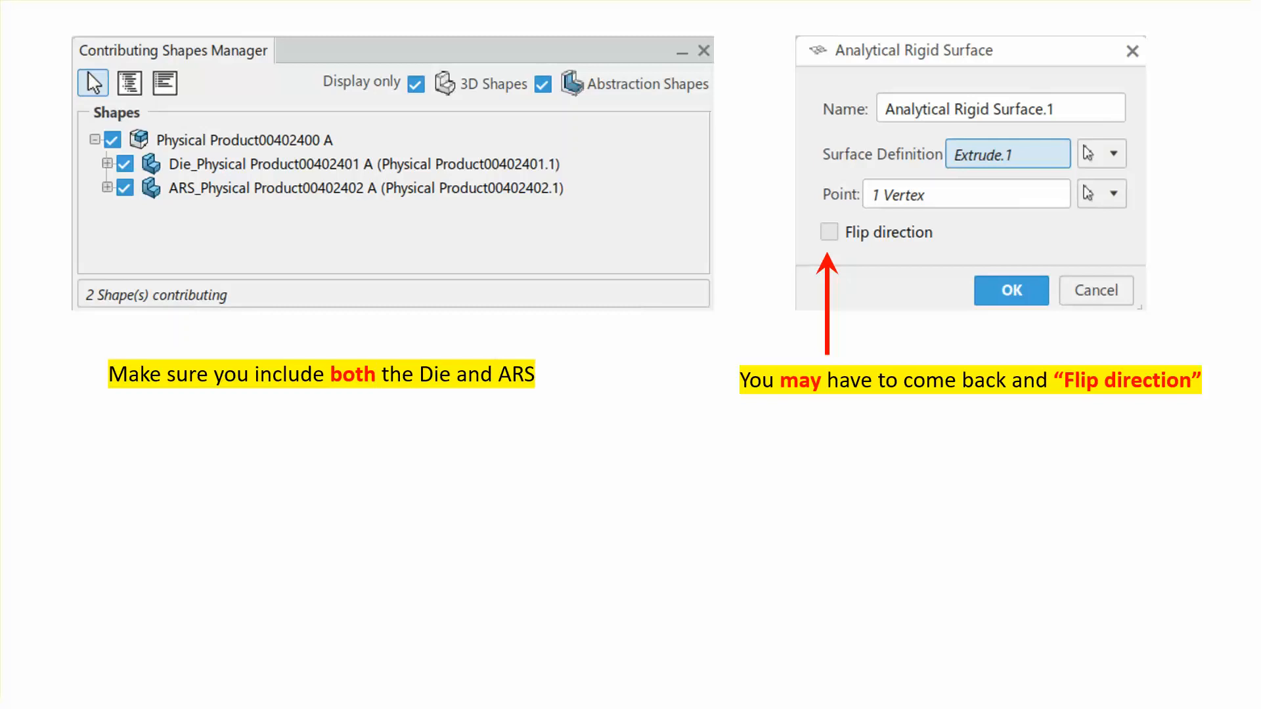
{"action": "key", "text": "Right"}
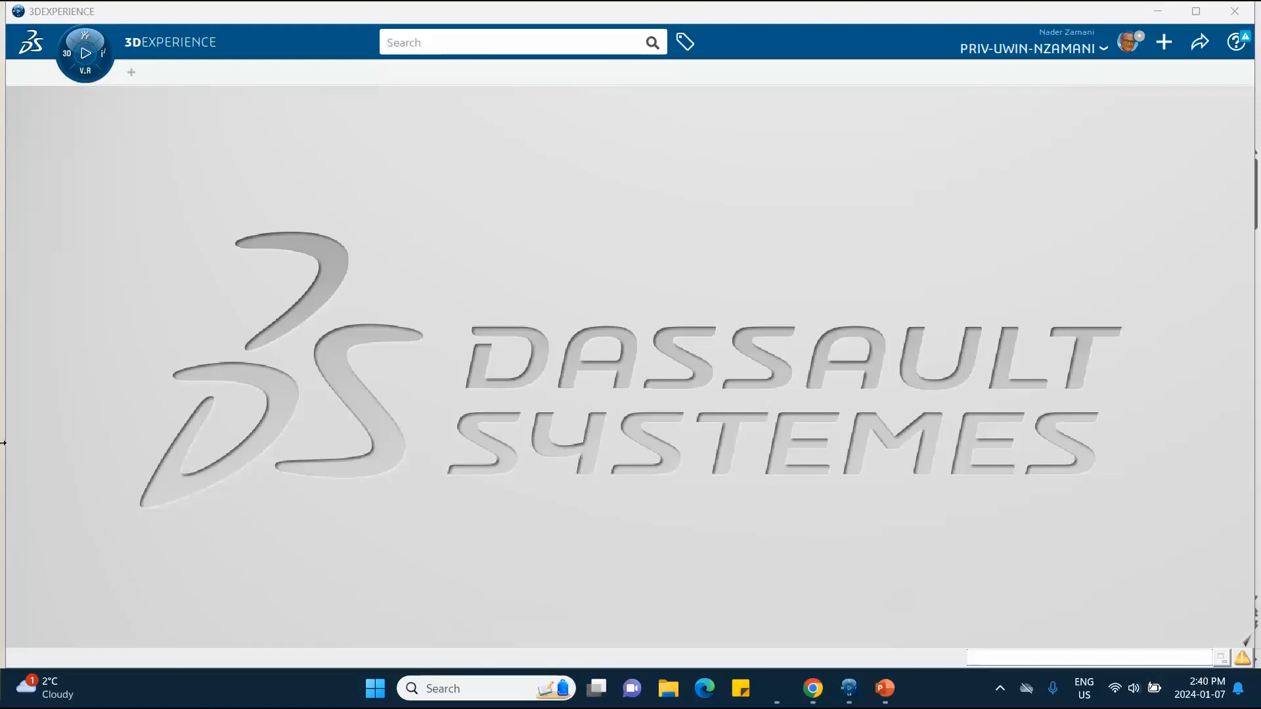
Create a new physical product in Assembly Design and insert a 3D Part under it.
{"action": "left_click", "coordinate": [63, 59]}
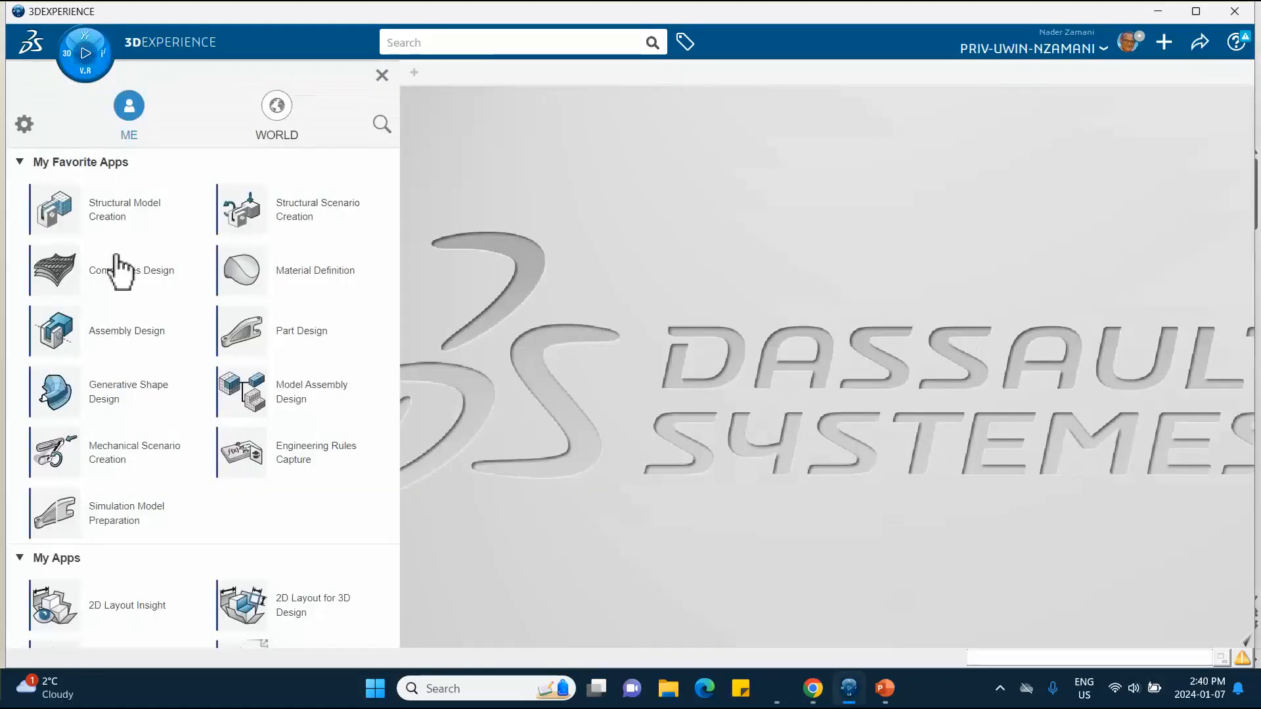
{"action": "left_click", "coordinate": [105, 333]}
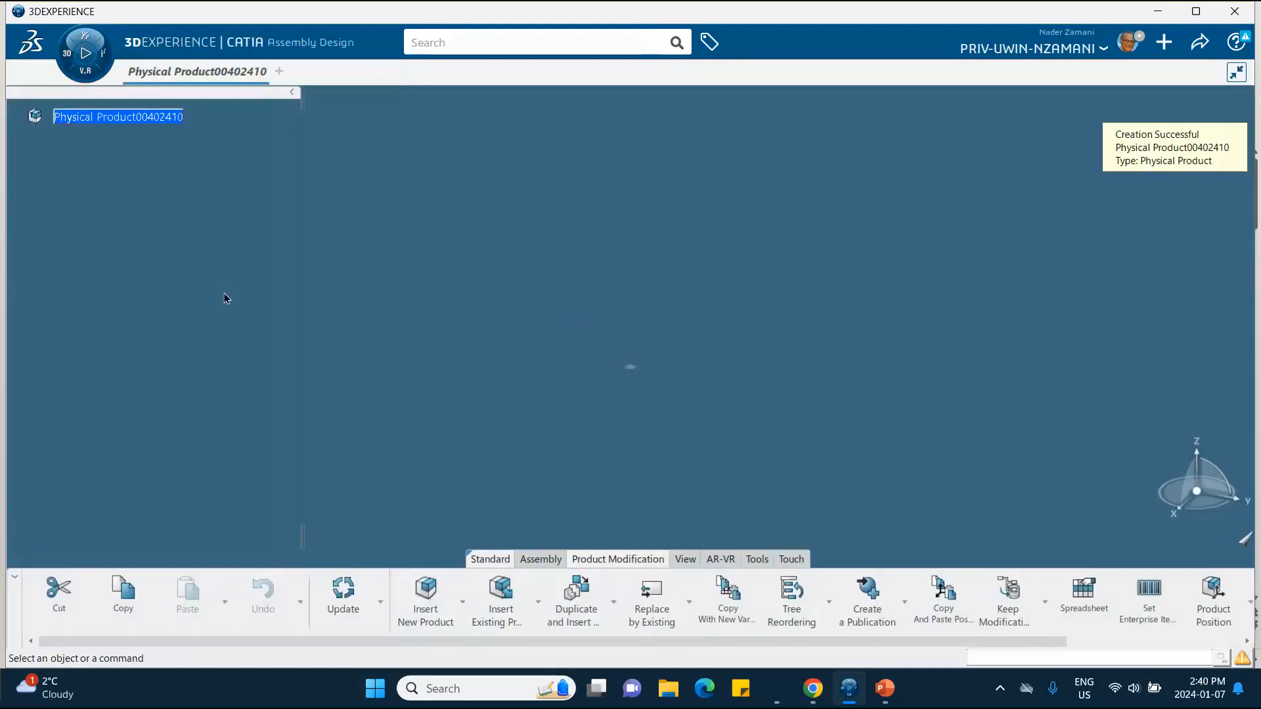
{"action": "right_click", "coordinate": [113, 119]}
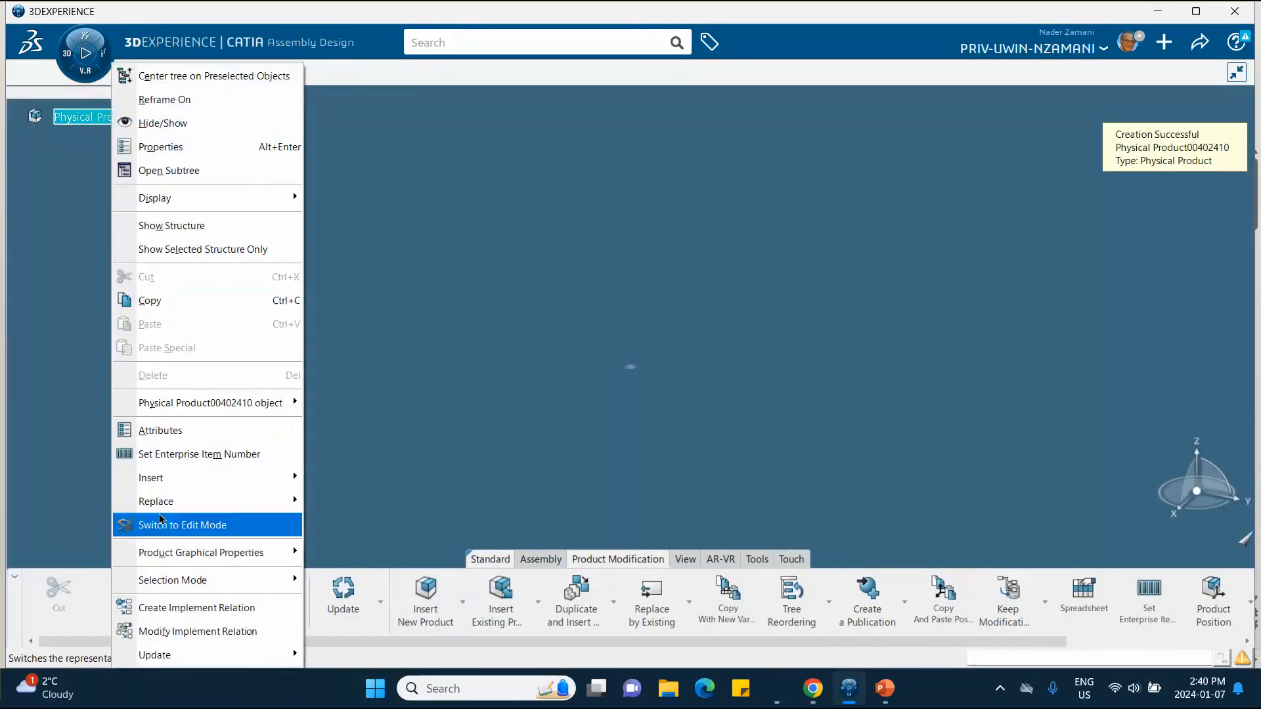
{"action": "mouse_move", "coordinate": [164, 482]}
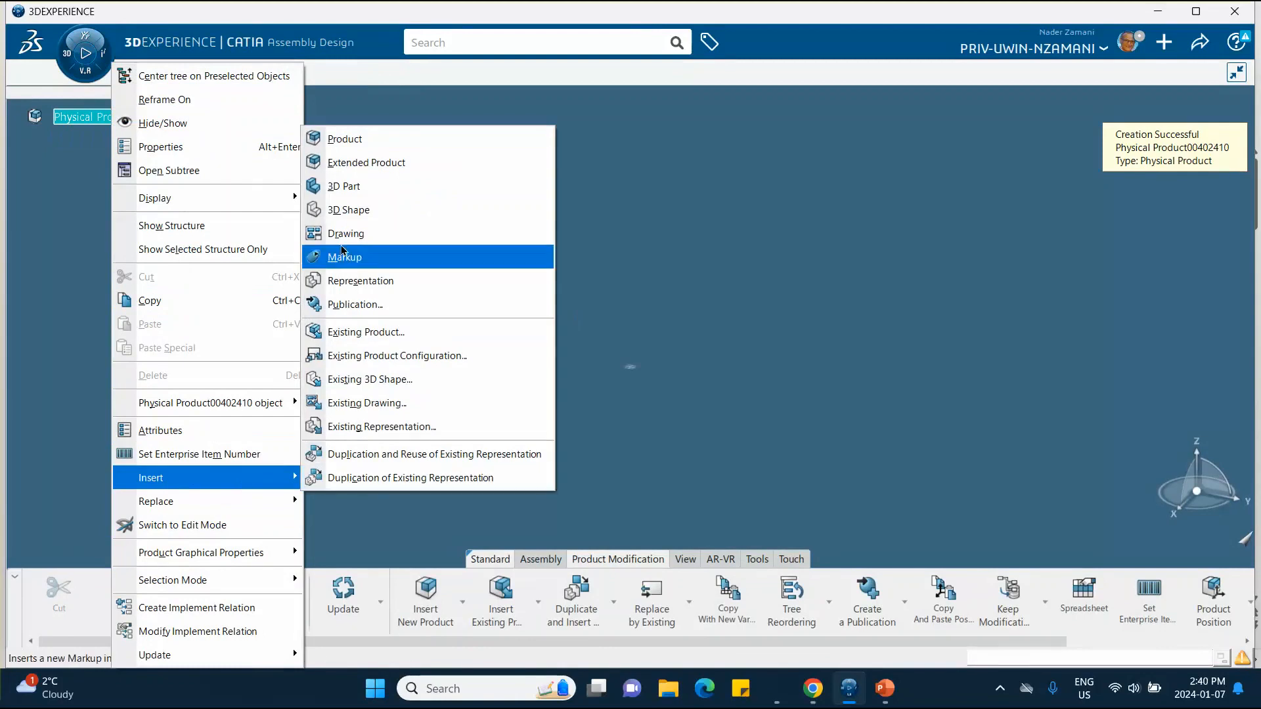
{"action": "left_click", "coordinate": [340, 192]}
Add the prefix "Die__" to the title of the inserted 3D part.
{"action": "right_click", "coordinate": [92, 142]}
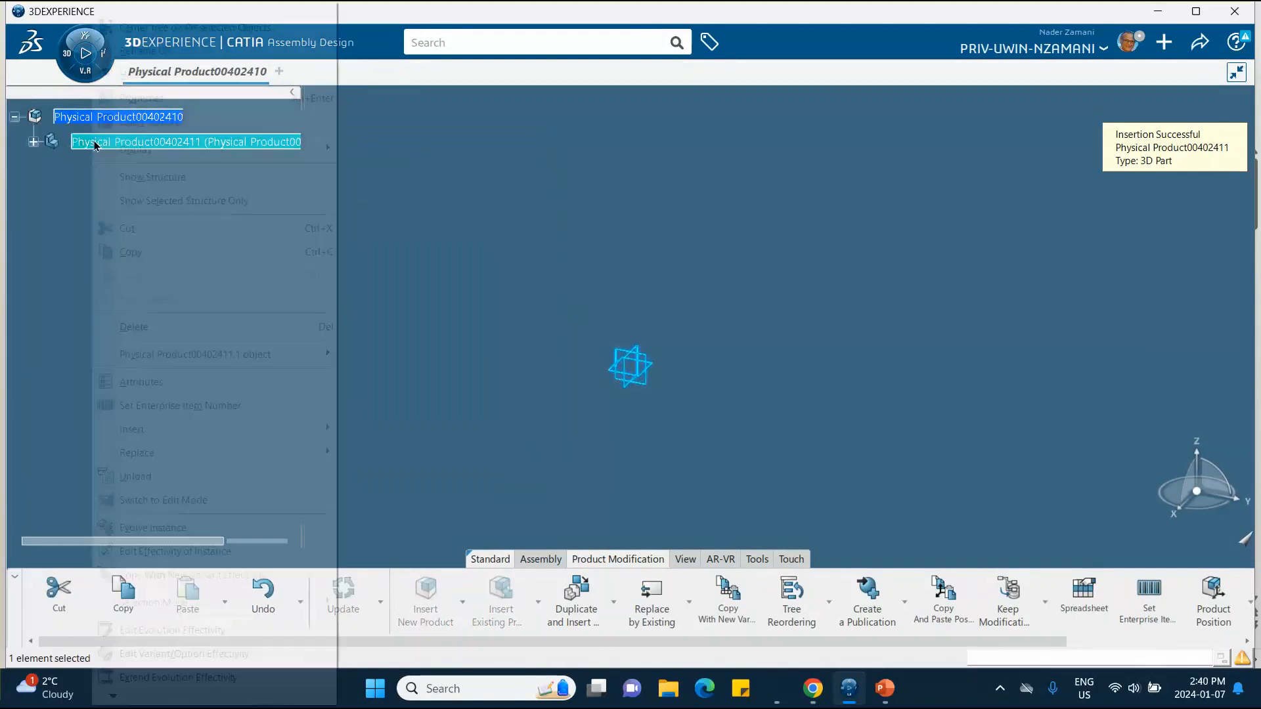
{"action": "mouse_move", "coordinate": [107, 150]}
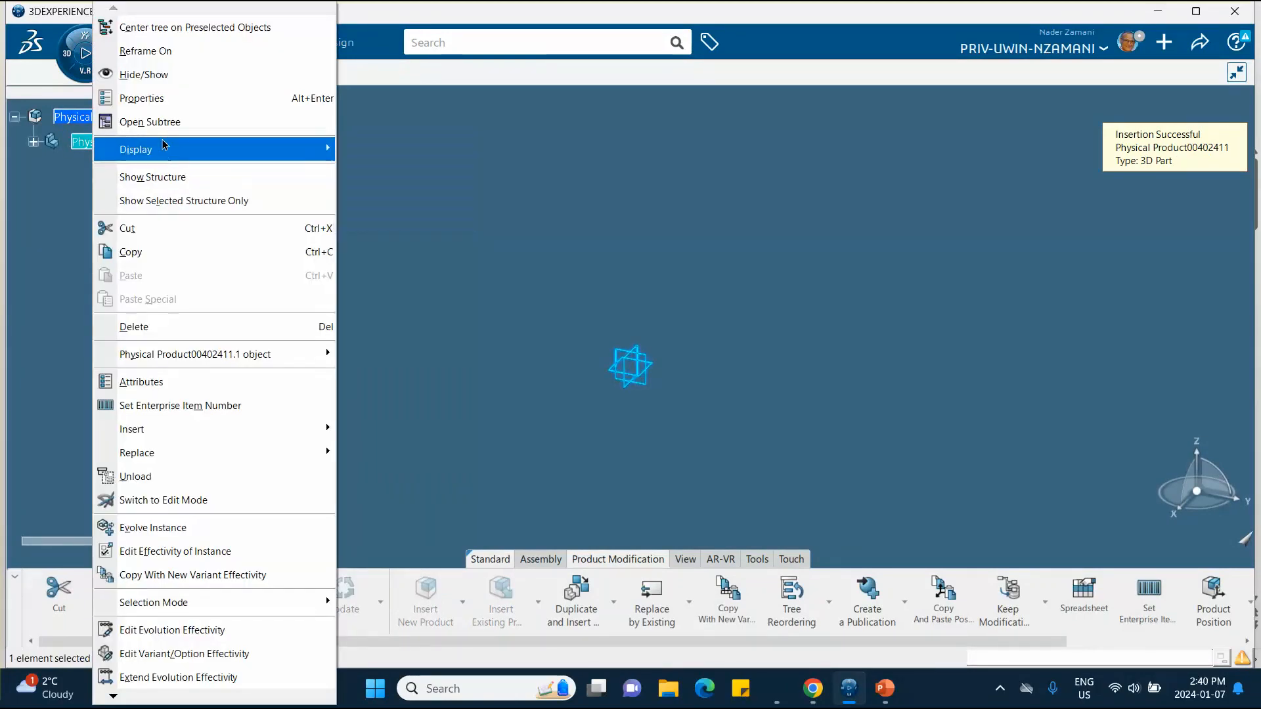
{"action": "left_click", "coordinate": [153, 99]}
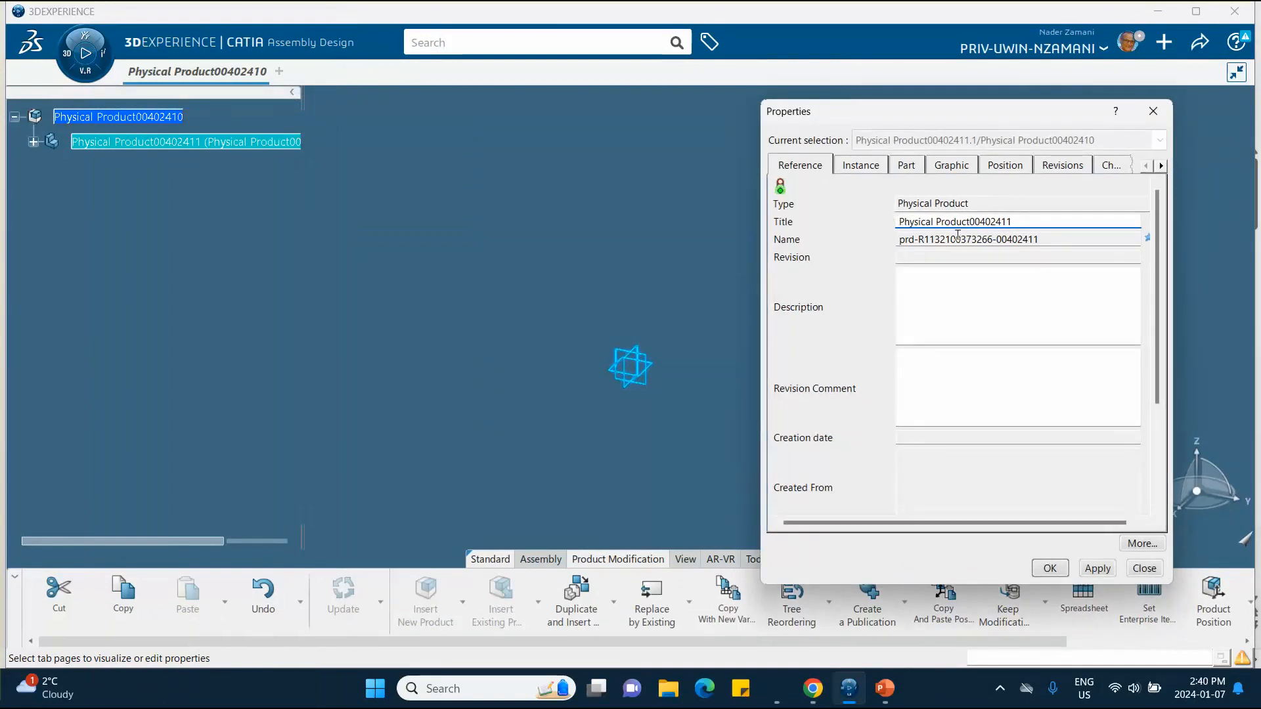
{"action": "type", "text": "Die_"}
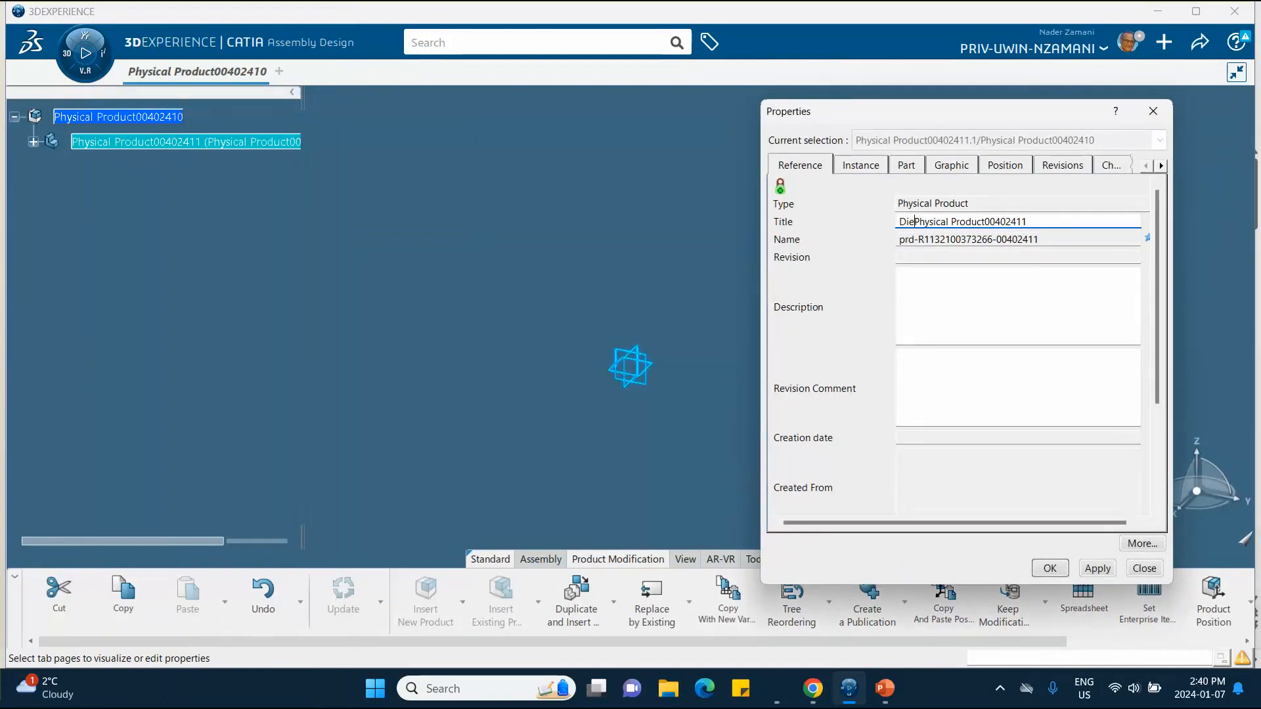
{"action": "left_click", "coordinate": [1050, 569]}
{"action": "left_click", "coordinate": [372, 322]}
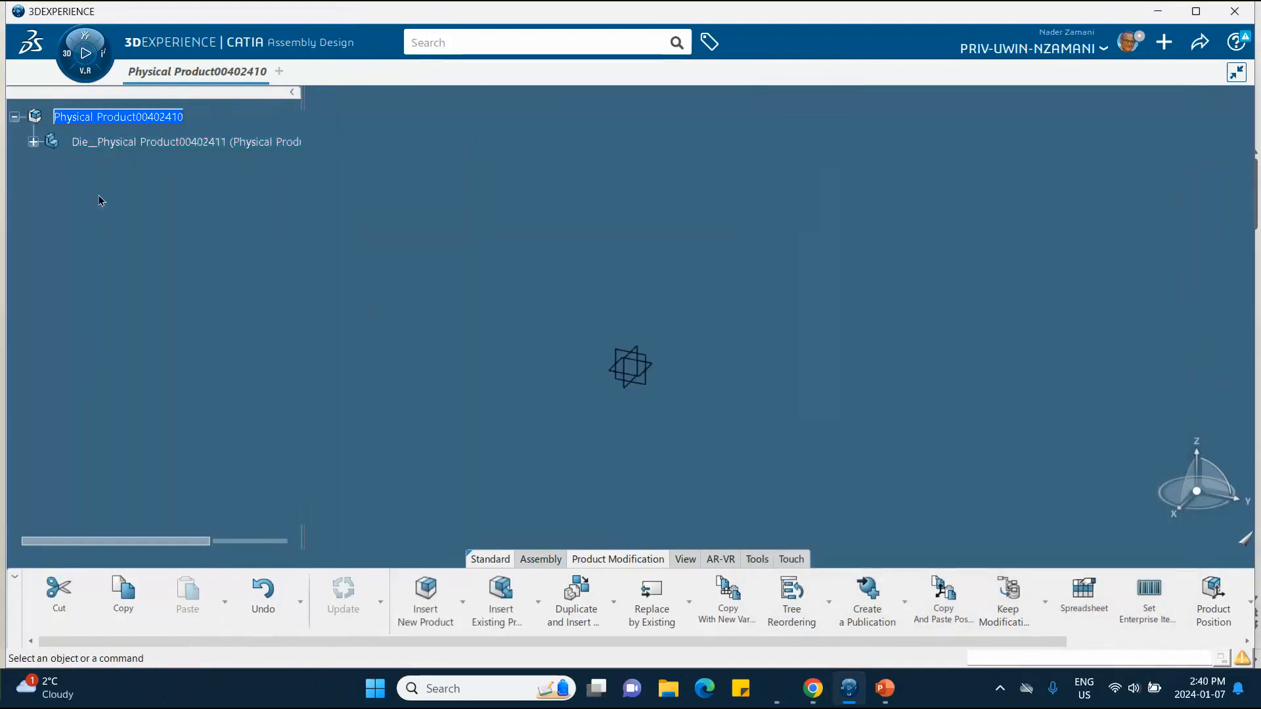
Open the die part's 3D shape in Generative Shape Design and start a sketch on the zx plane.
{"action": "left_click", "coordinate": [33, 142]}
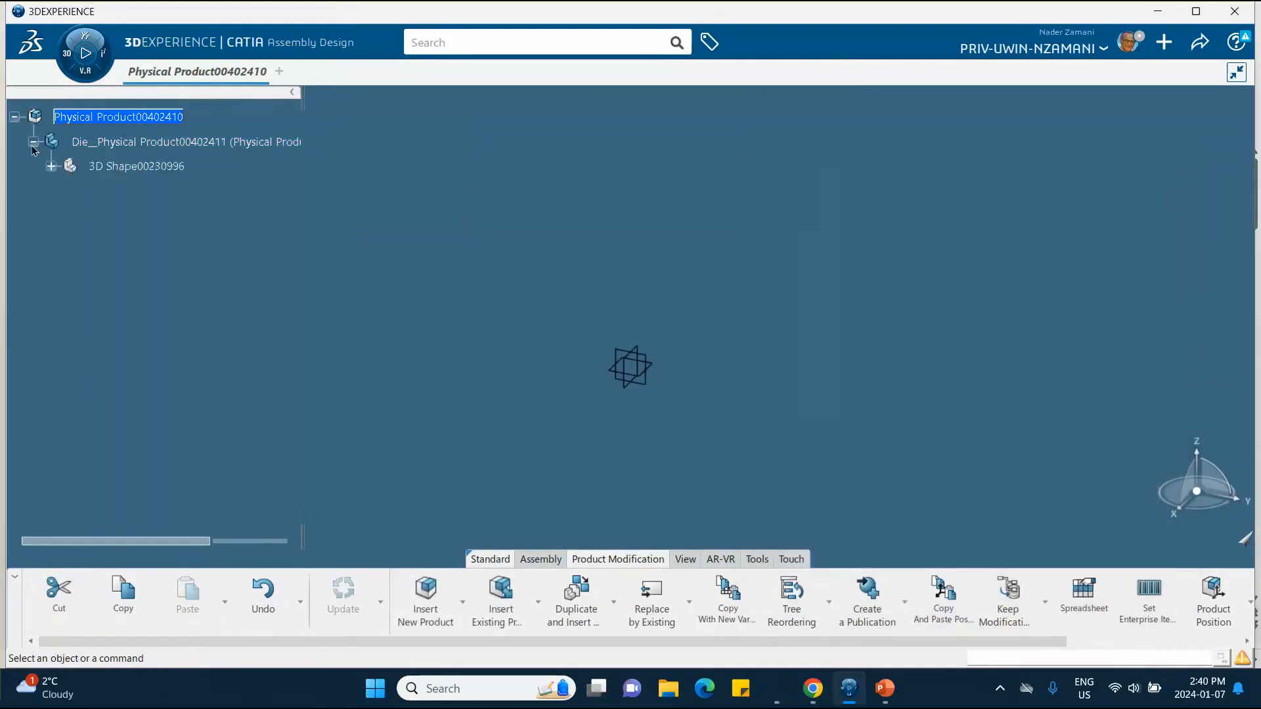
{"action": "left_click", "coordinate": [143, 167]}
{"action": "double_click", "coordinate": [143, 167]}
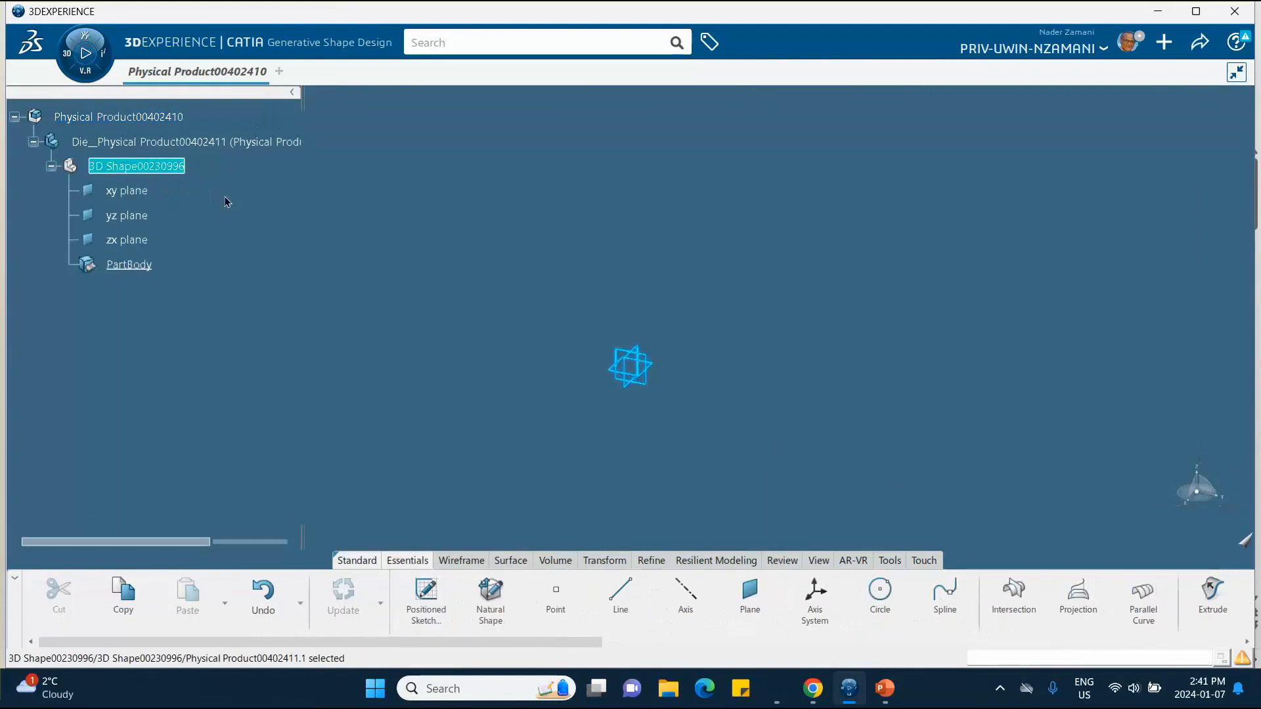
{"action": "left_click", "coordinate": [635, 360]}
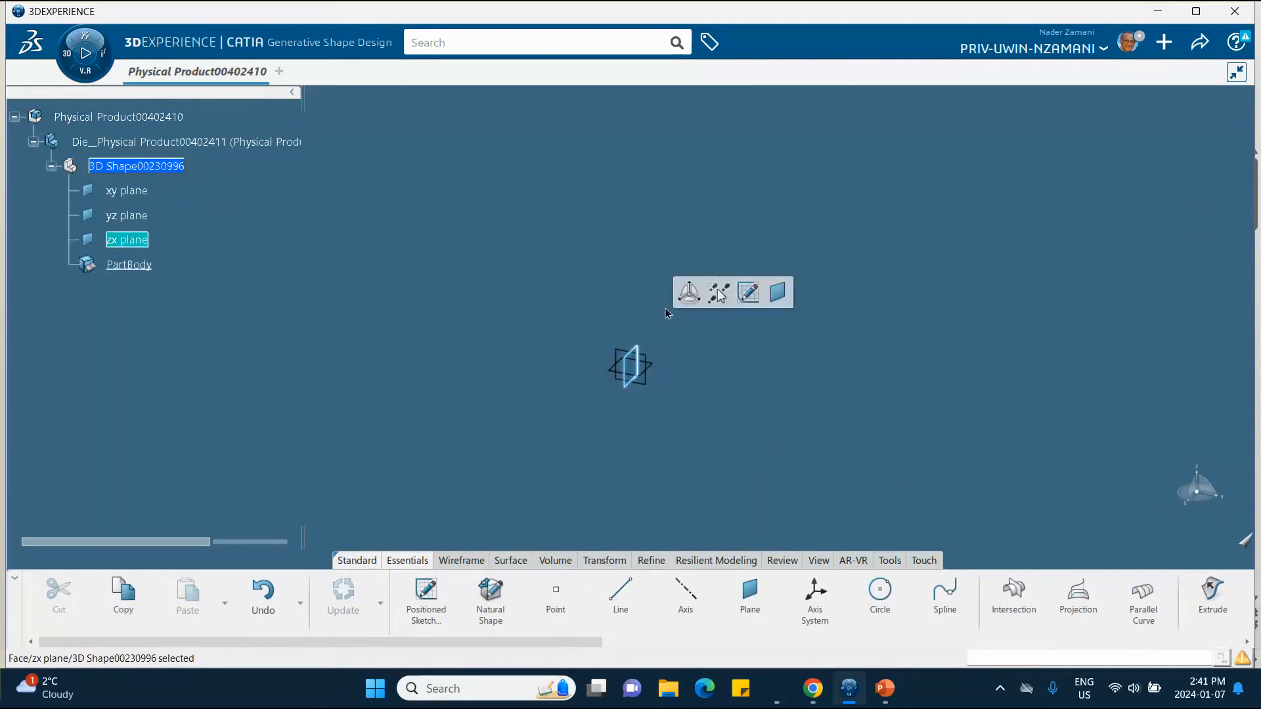
{"action": "left_click", "coordinate": [748, 293]}
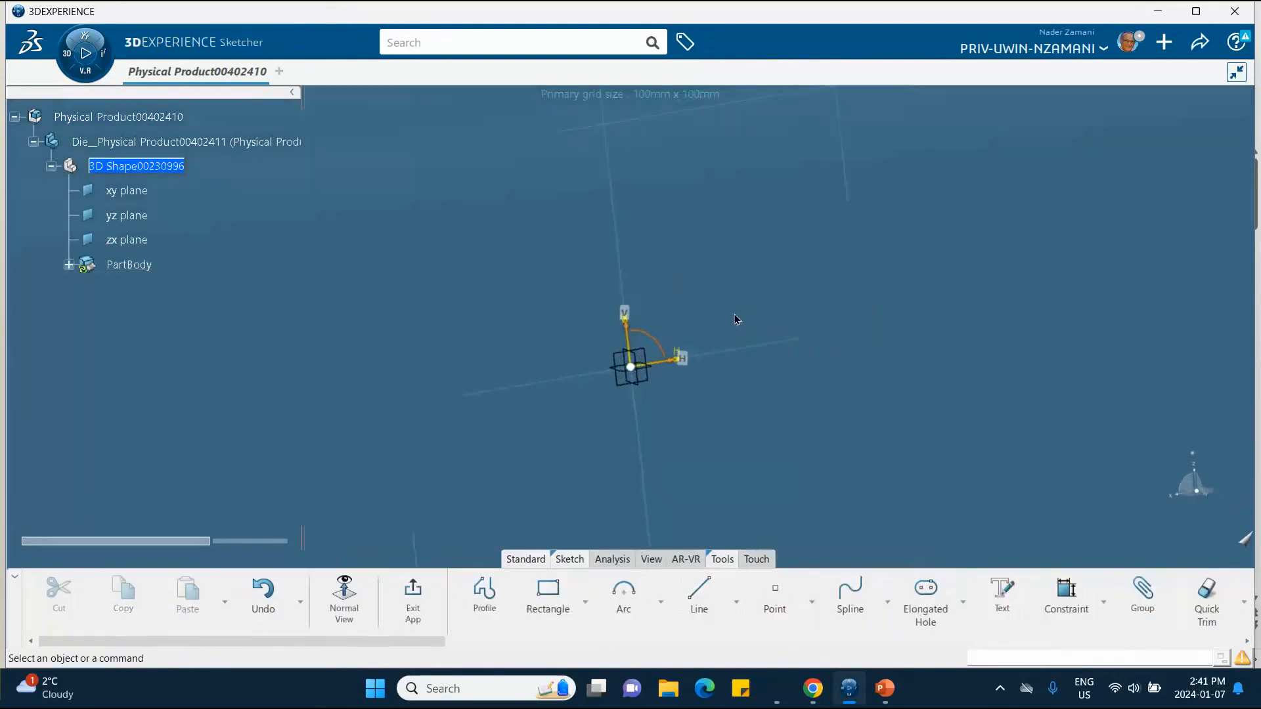
Turn off Snap to Point and sketch a horizontal line about 62 mm long above the origin.
{"action": "left_click", "coordinate": [698, 599]}
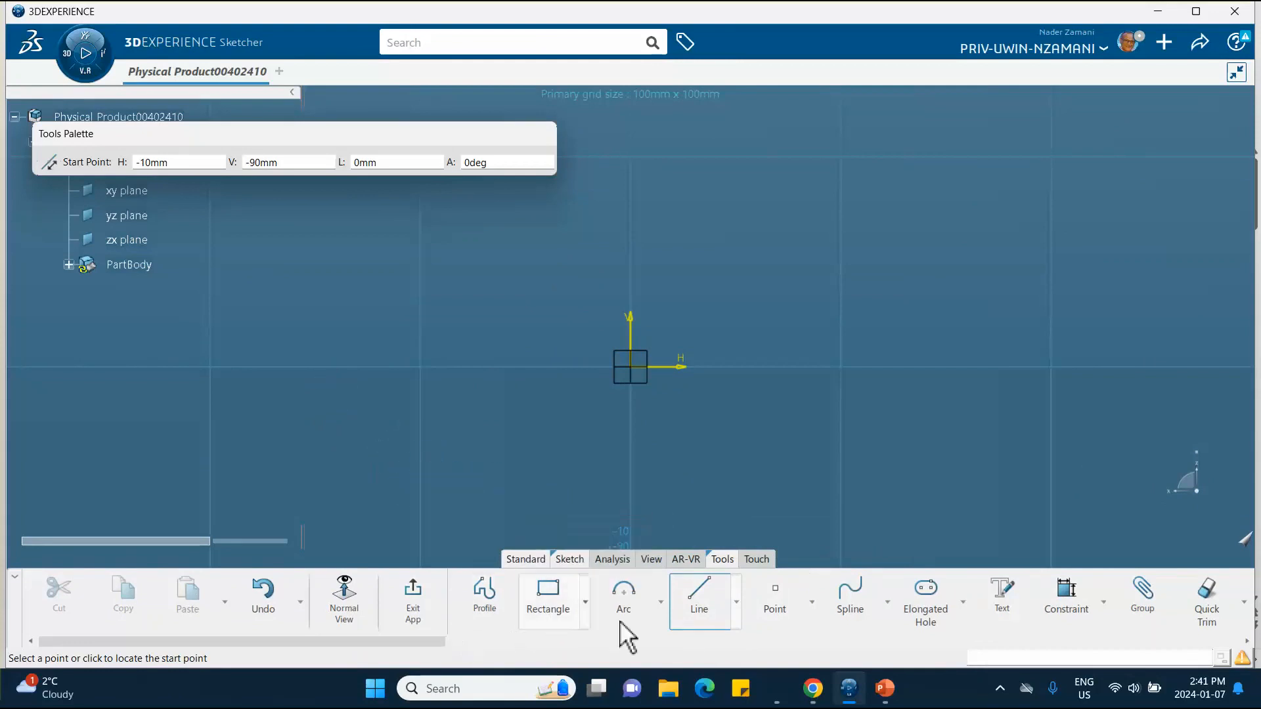
{"action": "left_click", "coordinate": [1104, 603]}
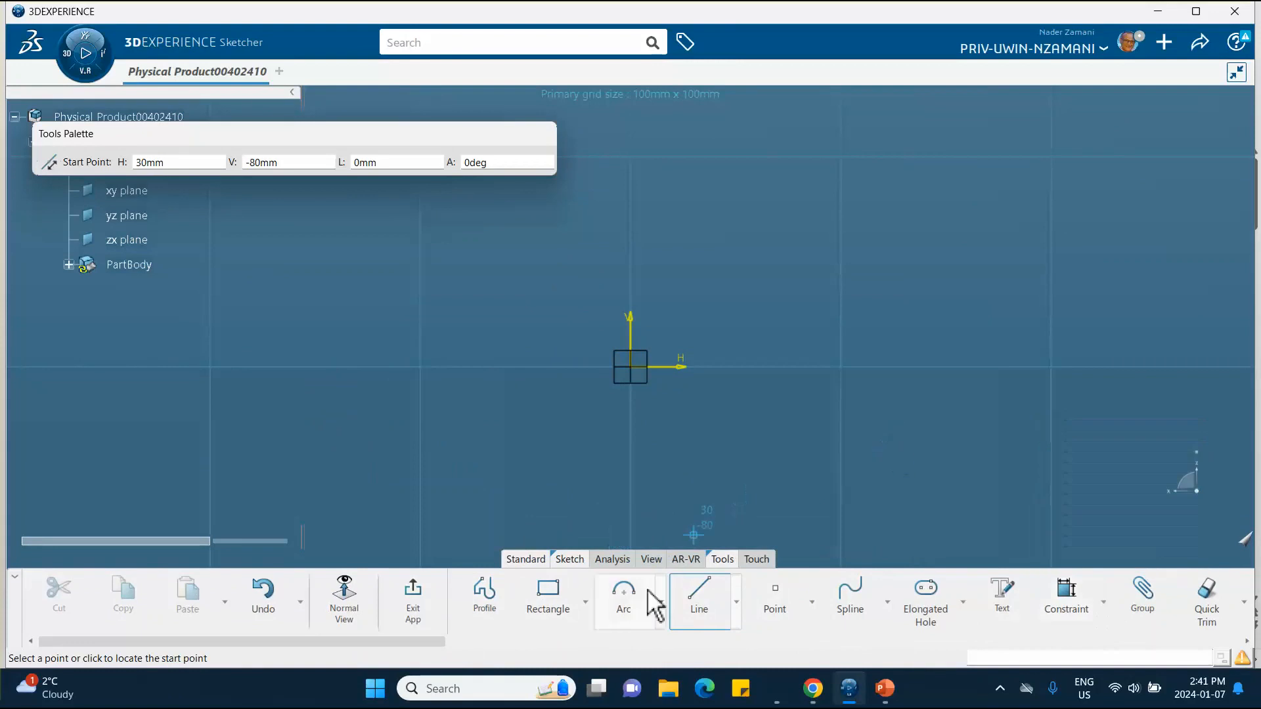
{"action": "left_click_drag", "start_coordinate": [421, 639], "coordinate": [591, 681]}
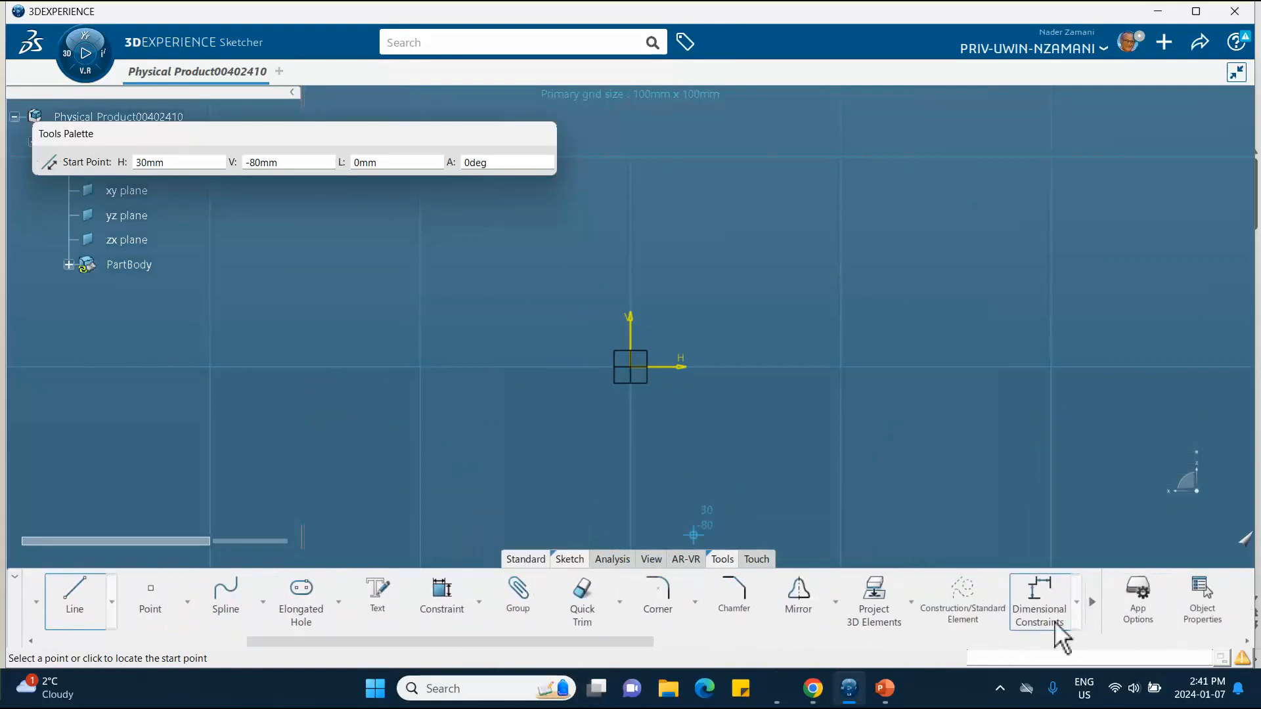
{"action": "left_click", "coordinate": [1078, 607]}
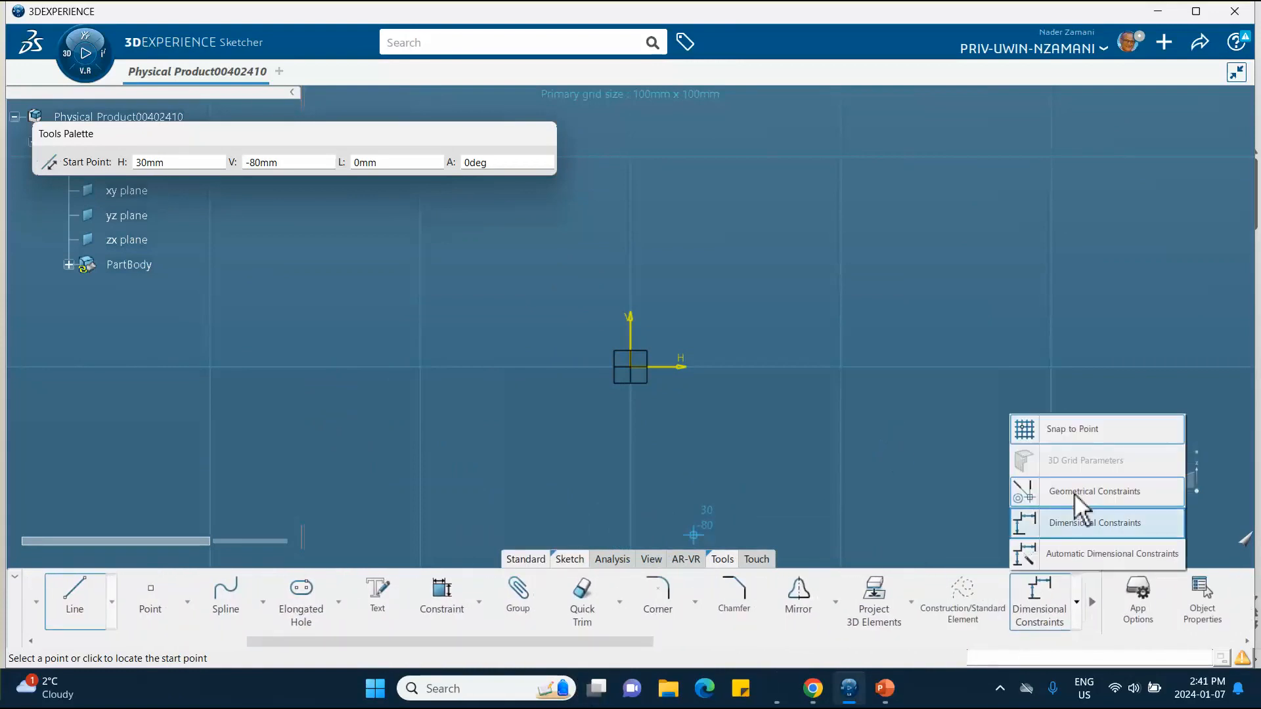
{"action": "left_click", "coordinate": [1075, 430]}
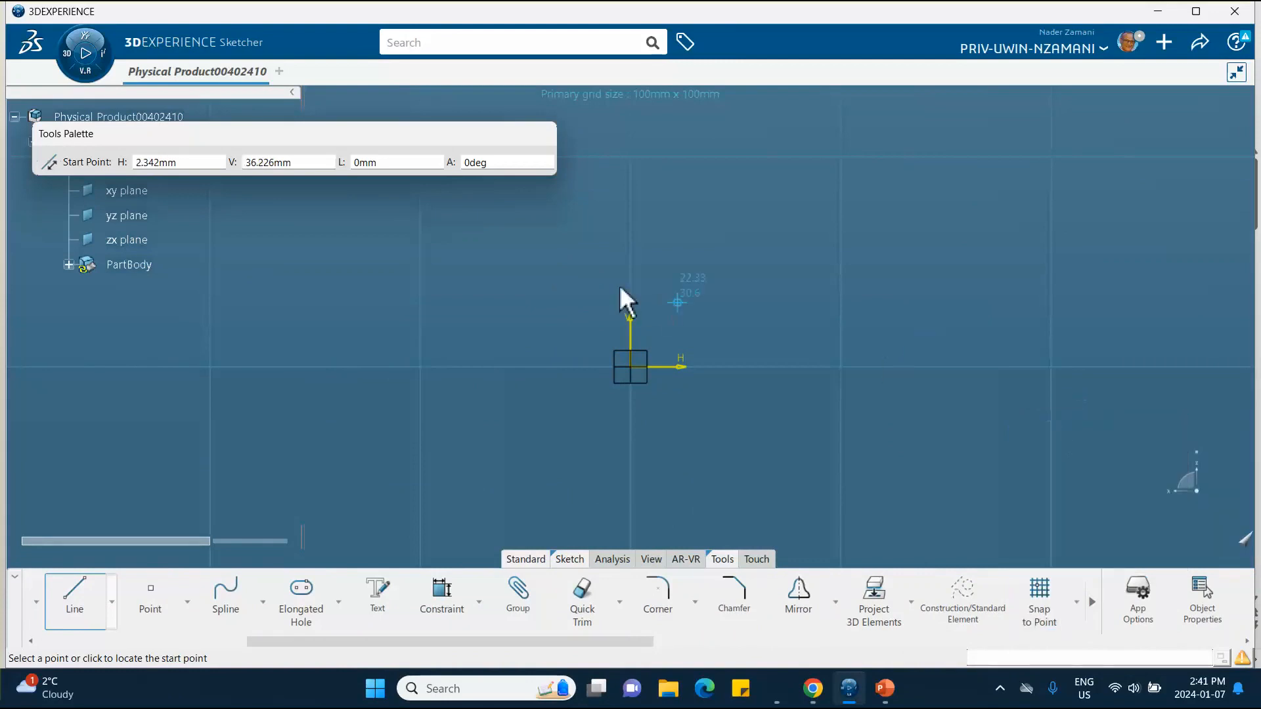
{"action": "left_click", "coordinate": [564, 275]}
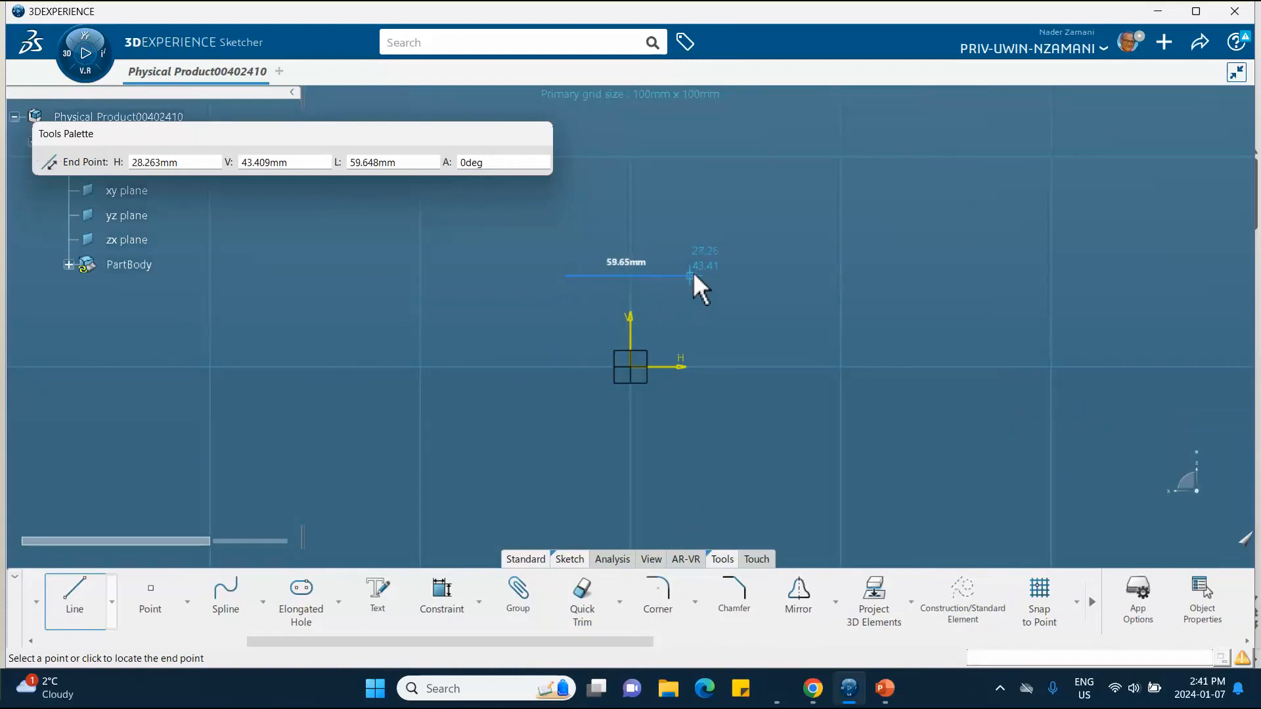
{"action": "left_click", "coordinate": [695, 275]}
Dimension the horizontal line's length and set it to 40 mm.
{"action": "left_click", "coordinate": [871, 217]}
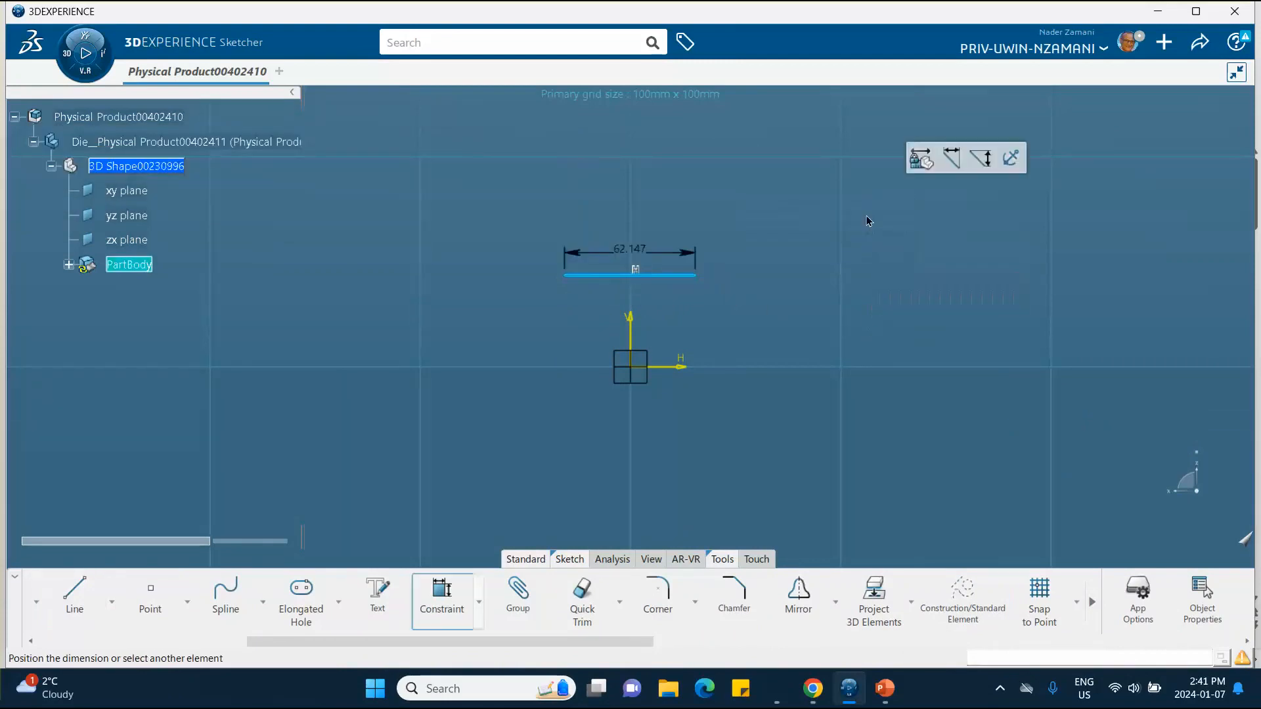
{"action": "left_click", "coordinate": [632, 218]}
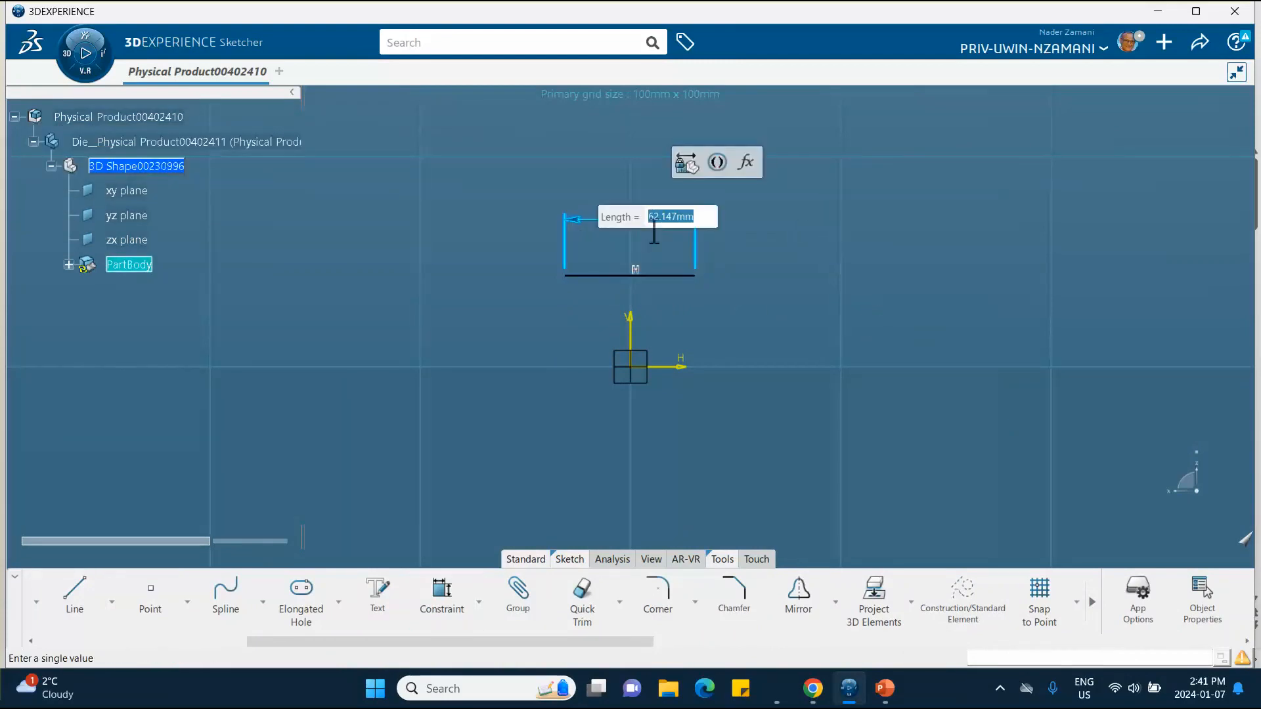
{"action": "type", "text": "40"}
{"action": "key", "text": "Return"}
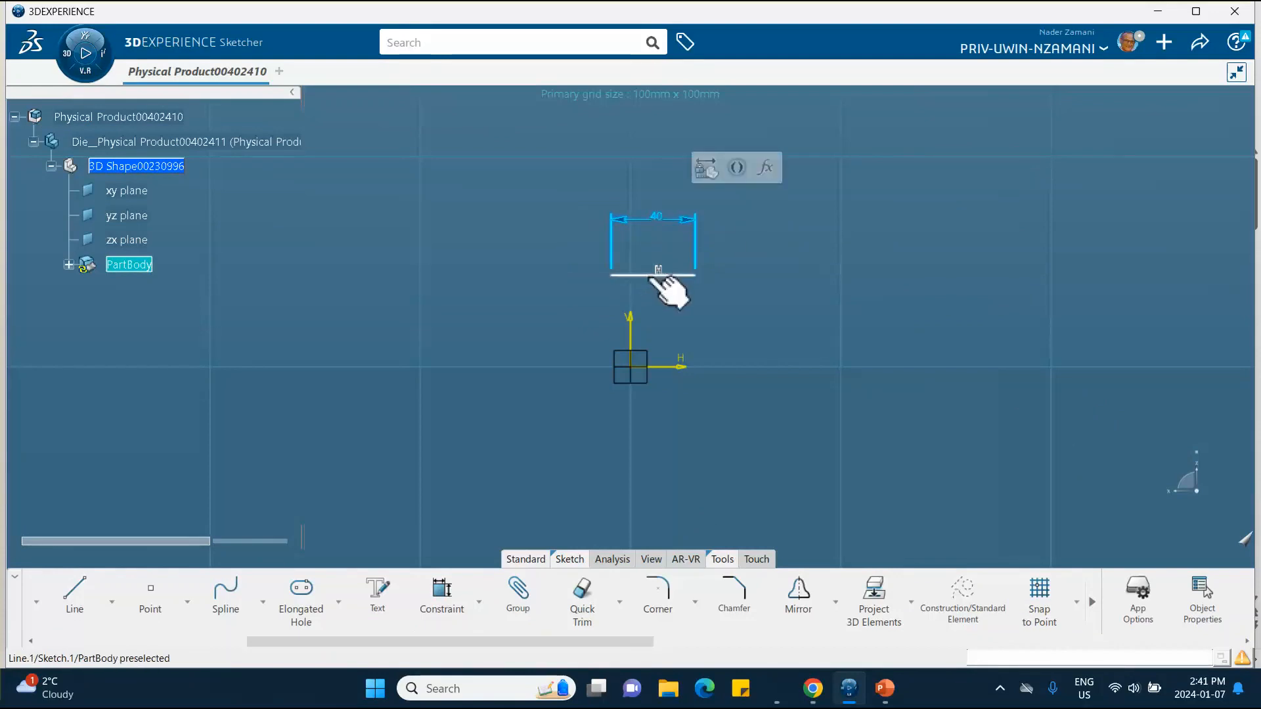
{"action": "left_click", "coordinate": [734, 318]}
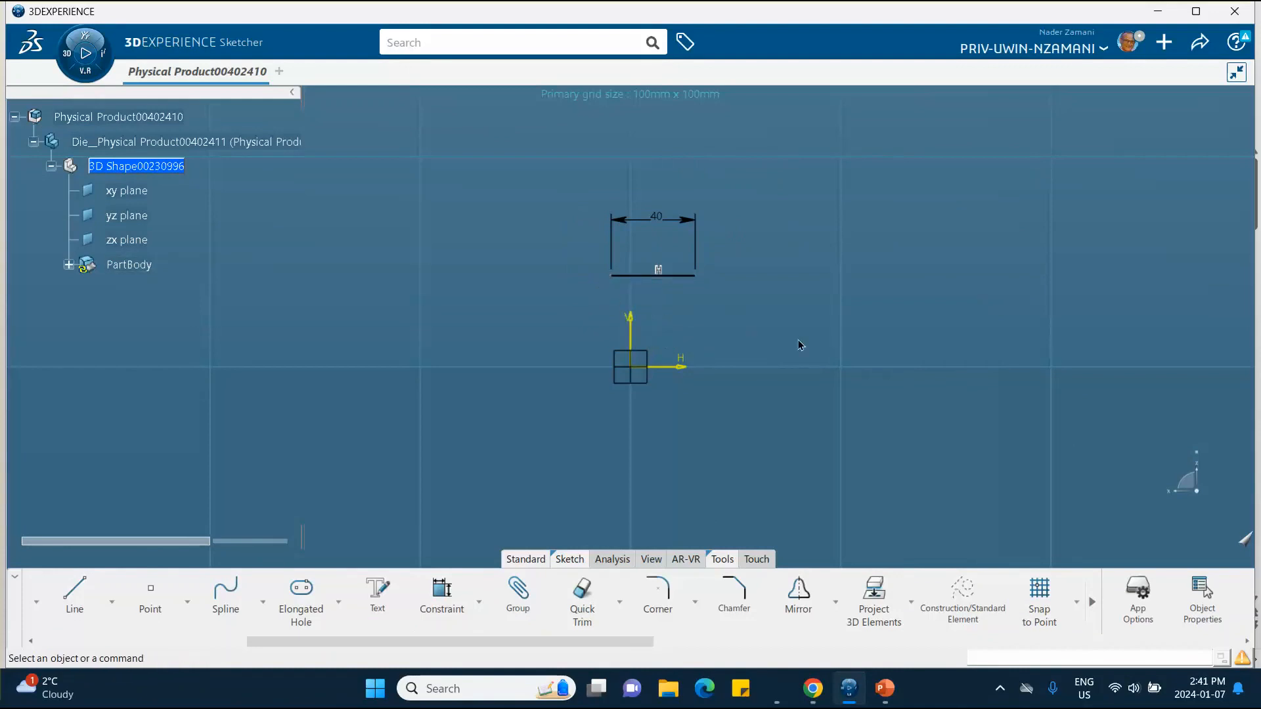
Constrain the line's two endpoints to be symmetric about the V axis and exit the sketch.
{"action": "left_click", "coordinate": [611, 275]}
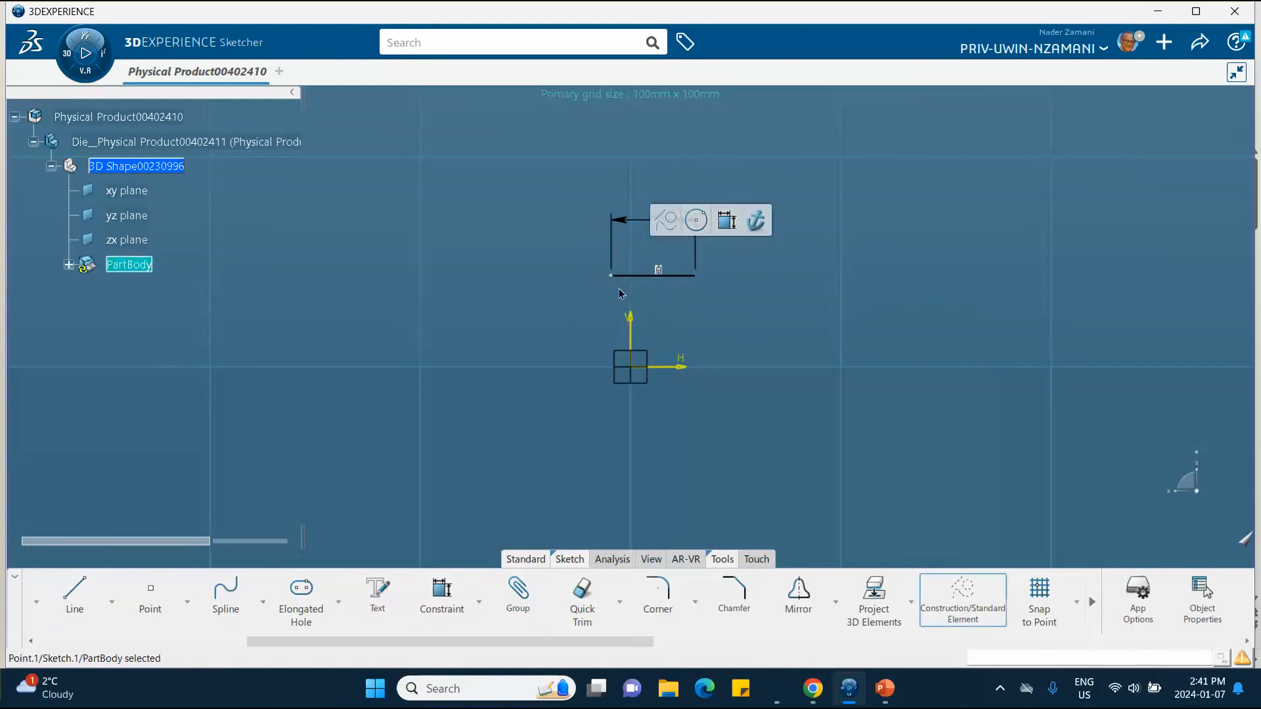
{"action": "left_click", "coordinate": [695, 276], "text": "ctrl"}
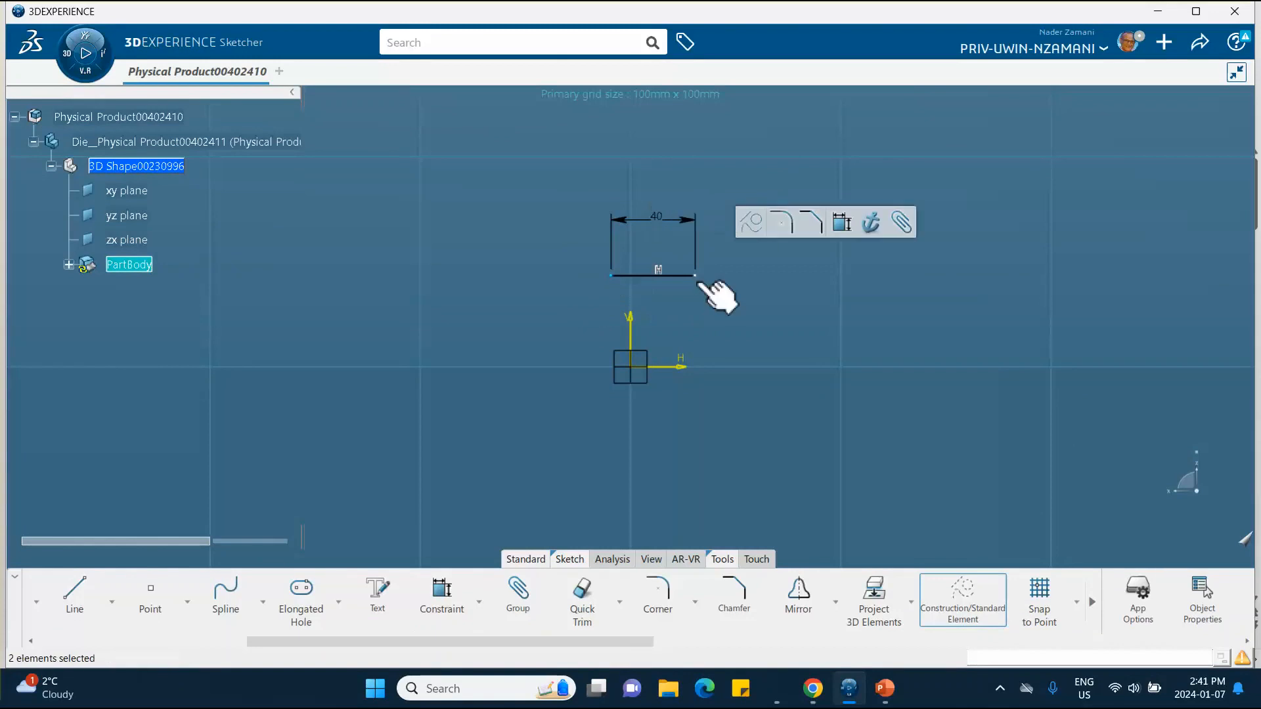
{"action": "left_click", "coordinate": [842, 222]}
{"action": "right_click", "coordinate": [659, 309]}
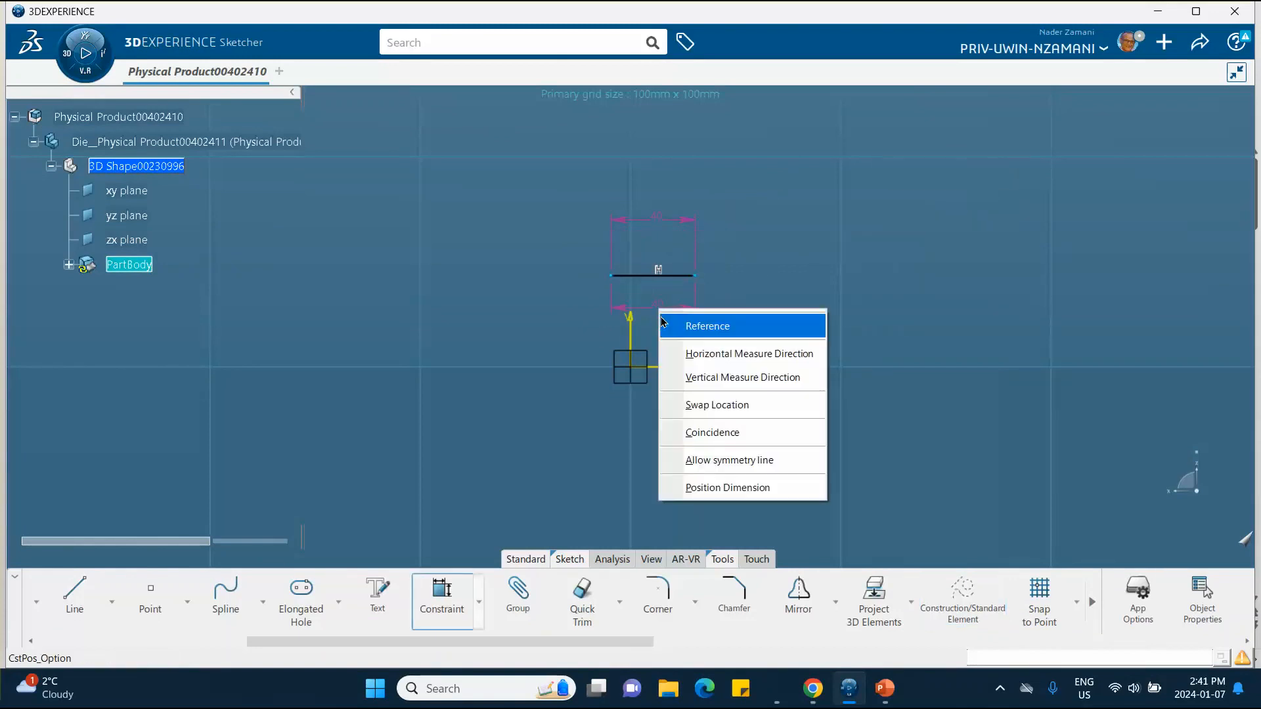
{"action": "left_click", "coordinate": [716, 463]}
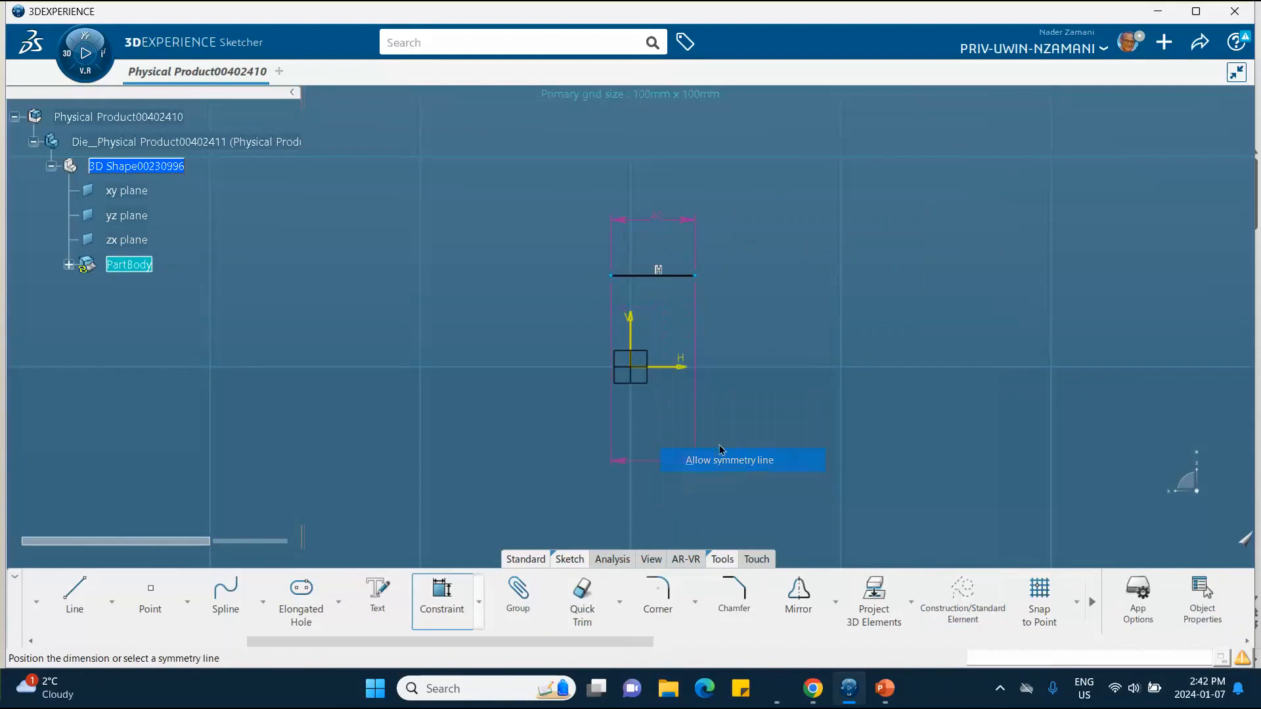
{"action": "left_click", "coordinate": [631, 325]}
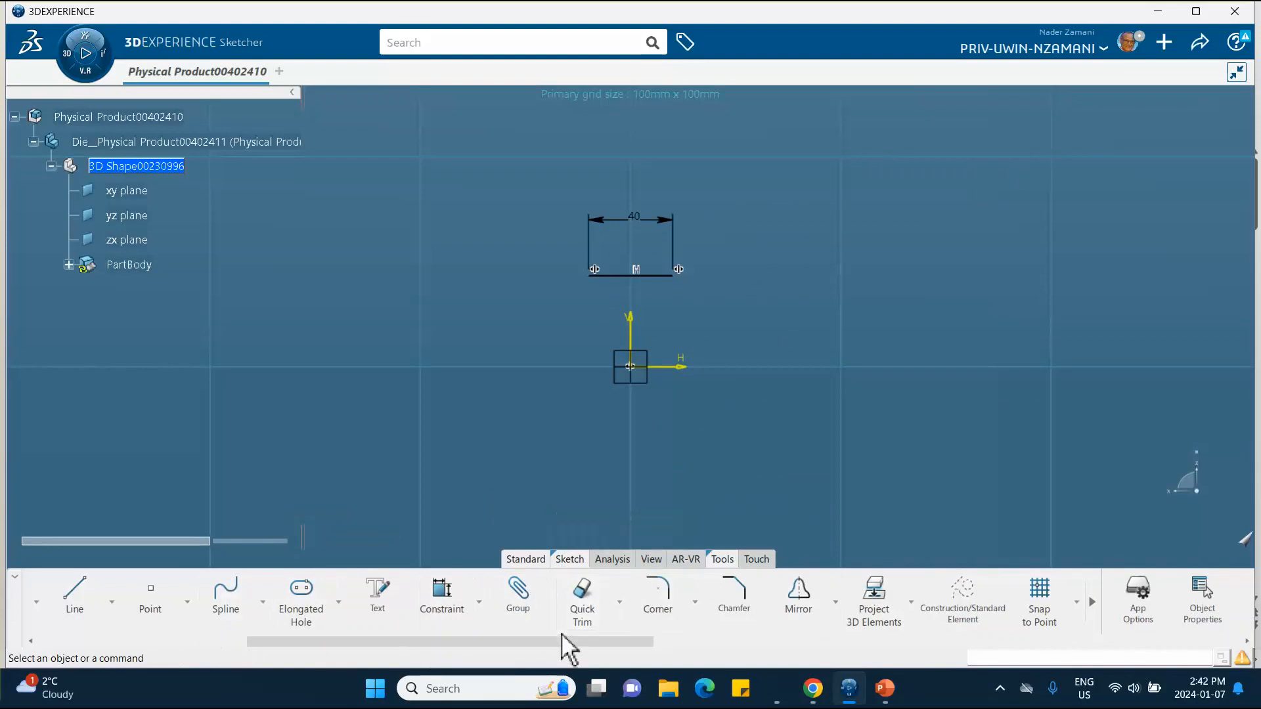
{"action": "left_click_drag", "start_coordinate": [563, 636], "coordinate": [341, 631]}
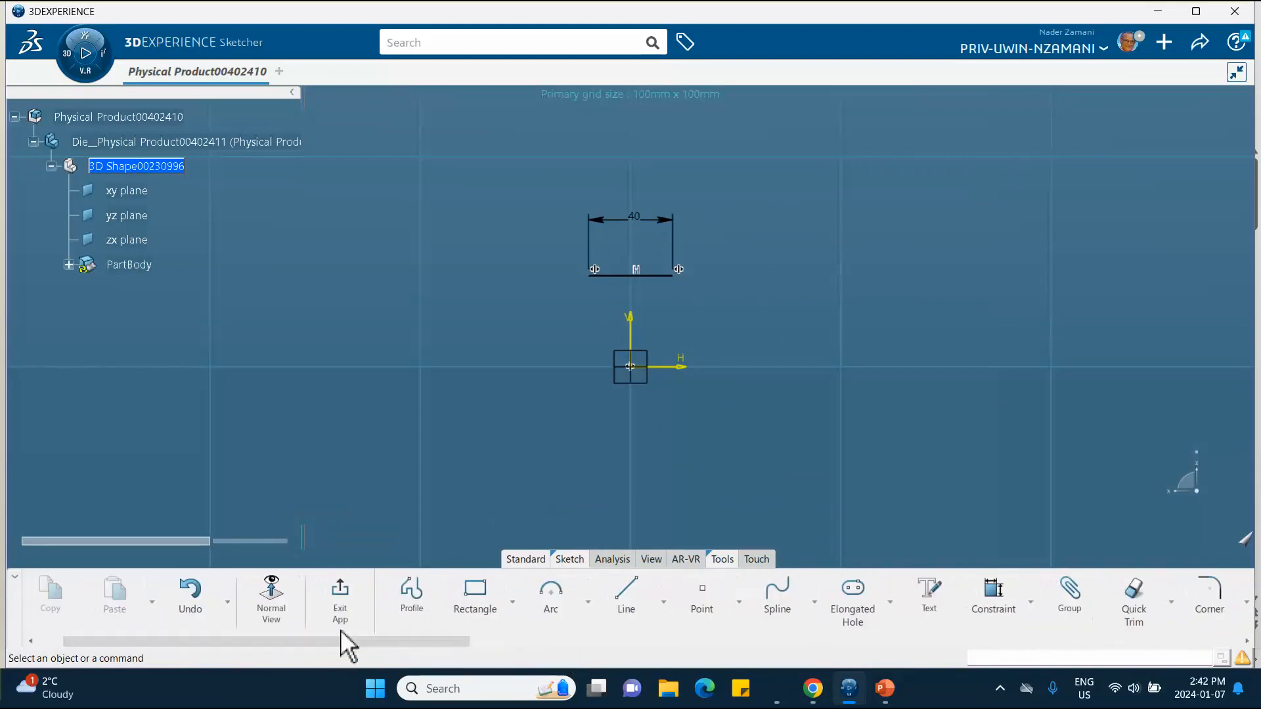
{"action": "left_click", "coordinate": [338, 594]}
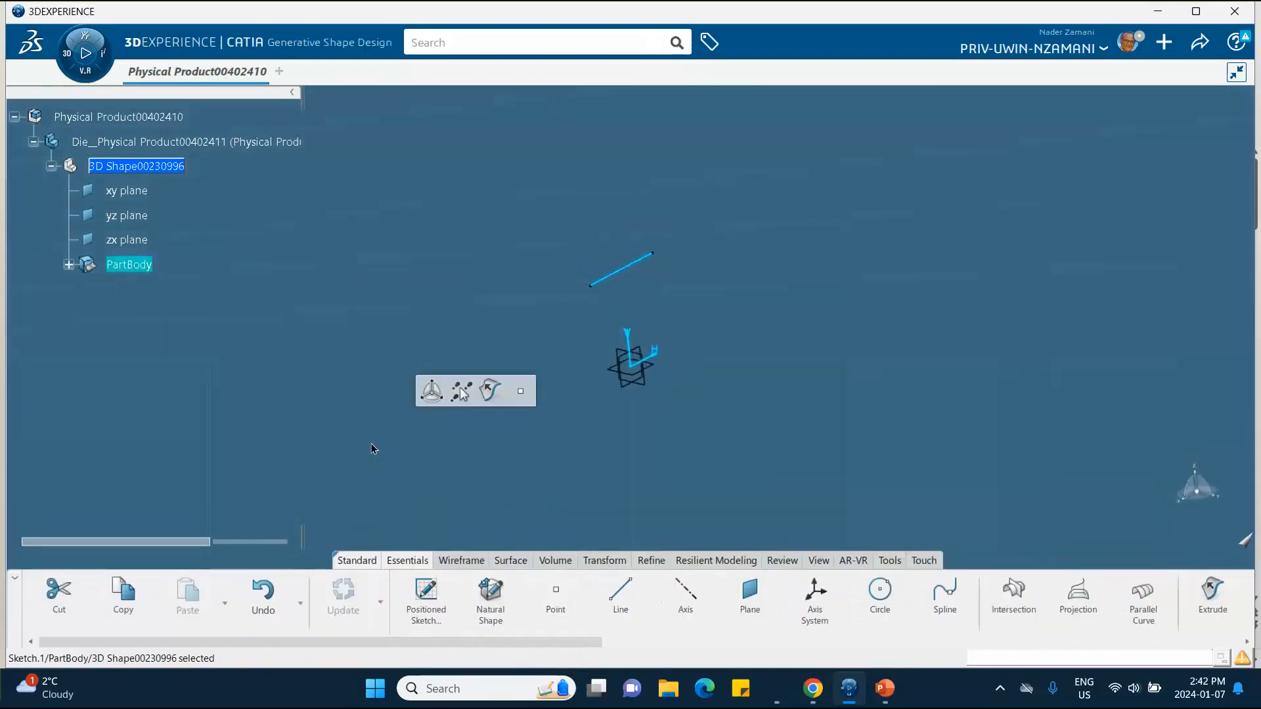
Extrude the sketched 40 mm line into a surface with a first limit length of 120 mm.
{"action": "left_click", "coordinate": [510, 560]}
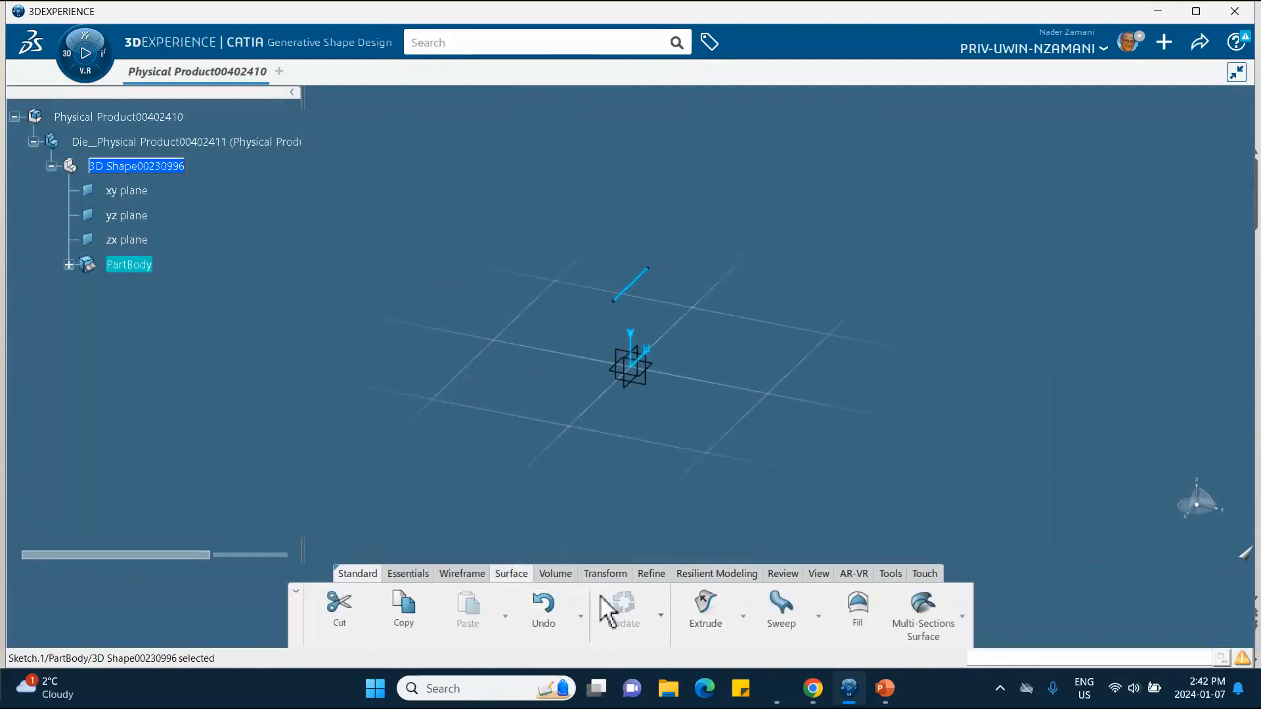
{"action": "left_click", "coordinate": [706, 617]}
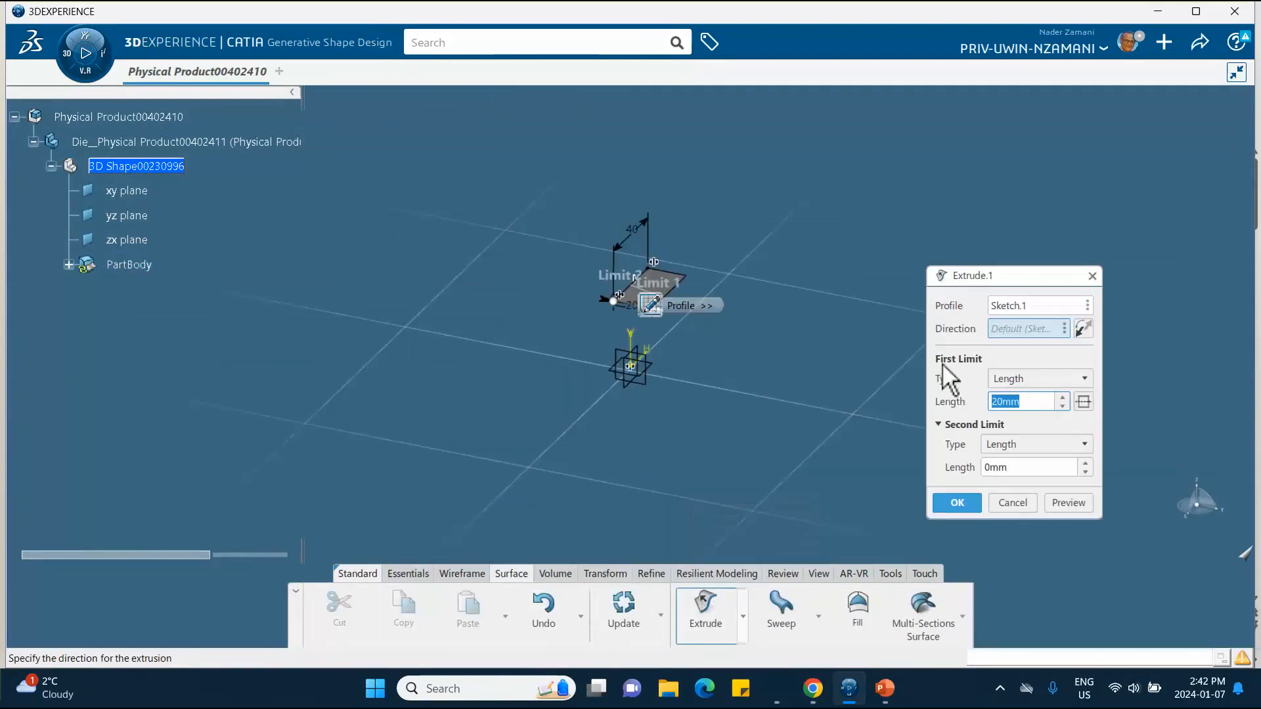
{"action": "type", "text": "12"}
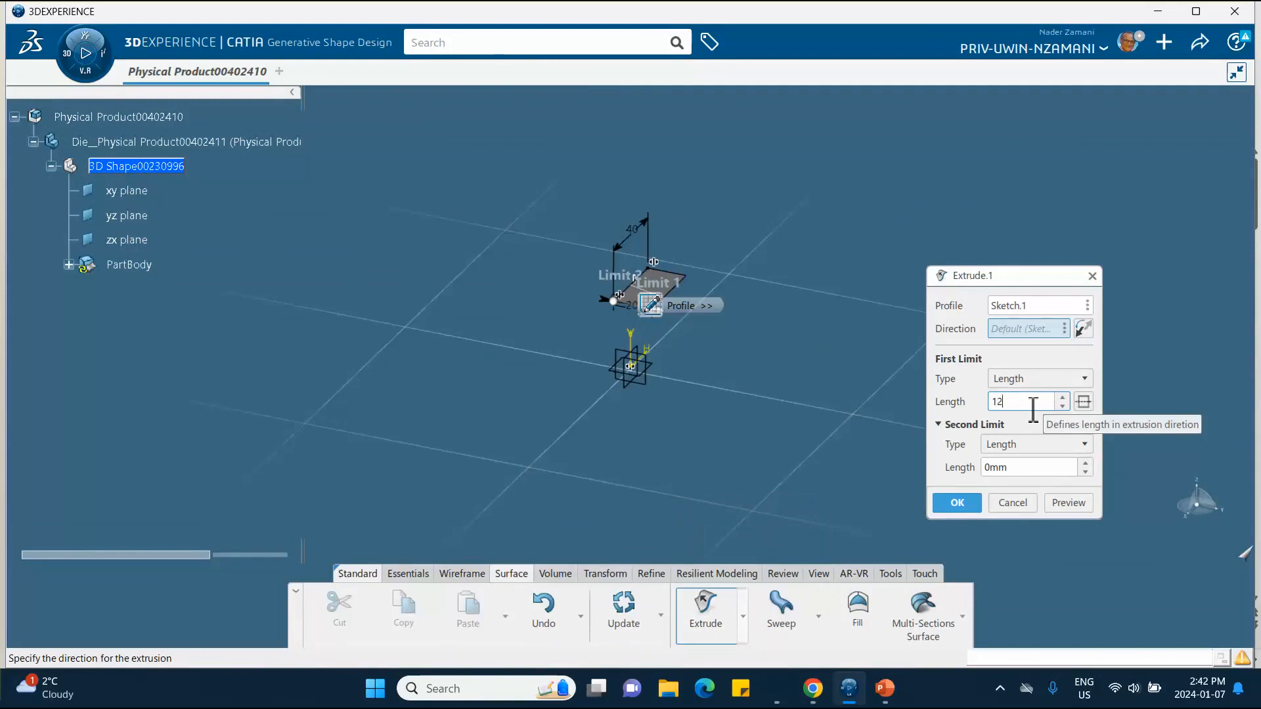
{"action": "type", "text": "0"}
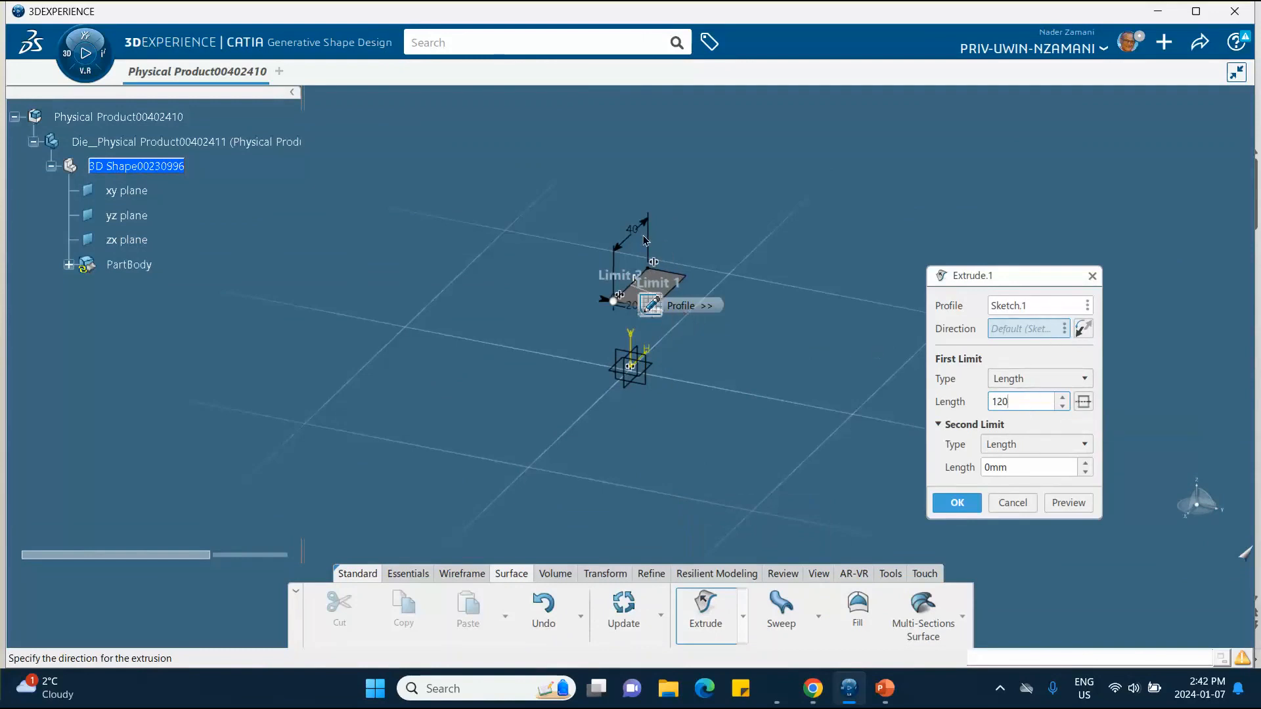
{"action": "left_click", "coordinate": [958, 503]}
{"action": "middle_click_drag", "start_coordinate": [824, 434], "coordinate": [737, 452]}
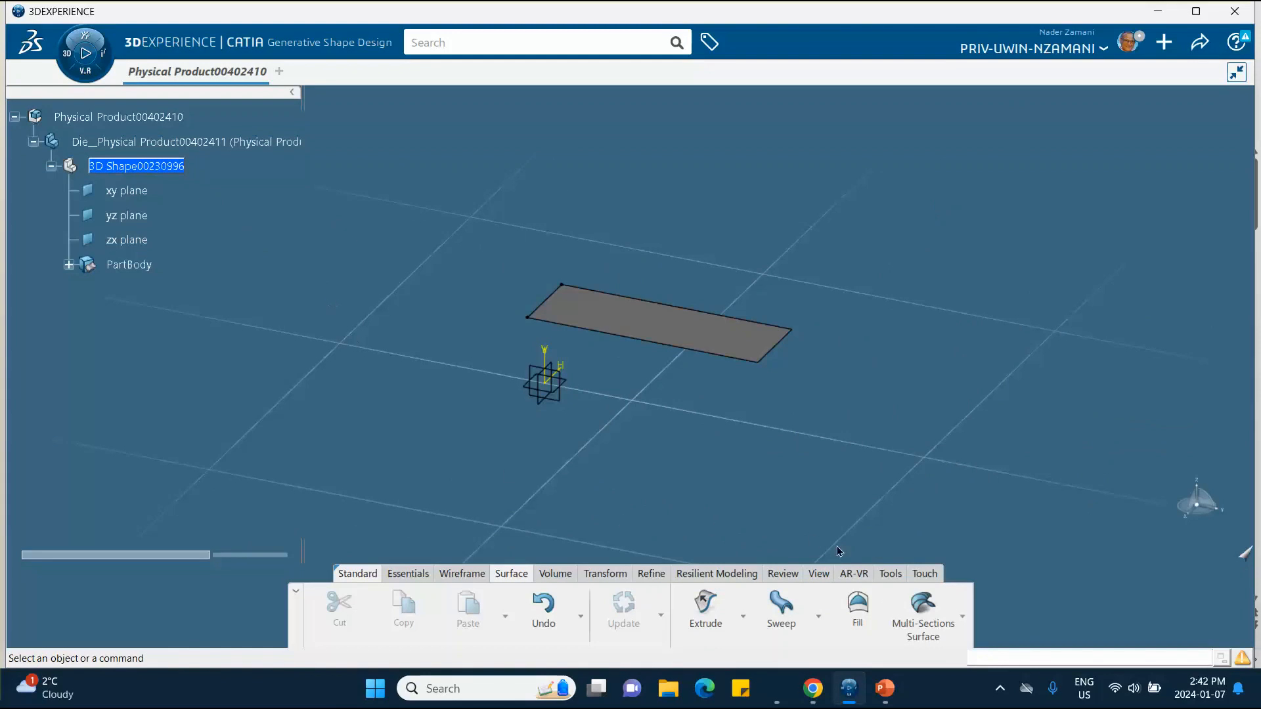
Create a core material named Die_January_7_2024 with the Simulation Domain and close the material browser.
{"action": "left_click", "coordinate": [887, 576]}
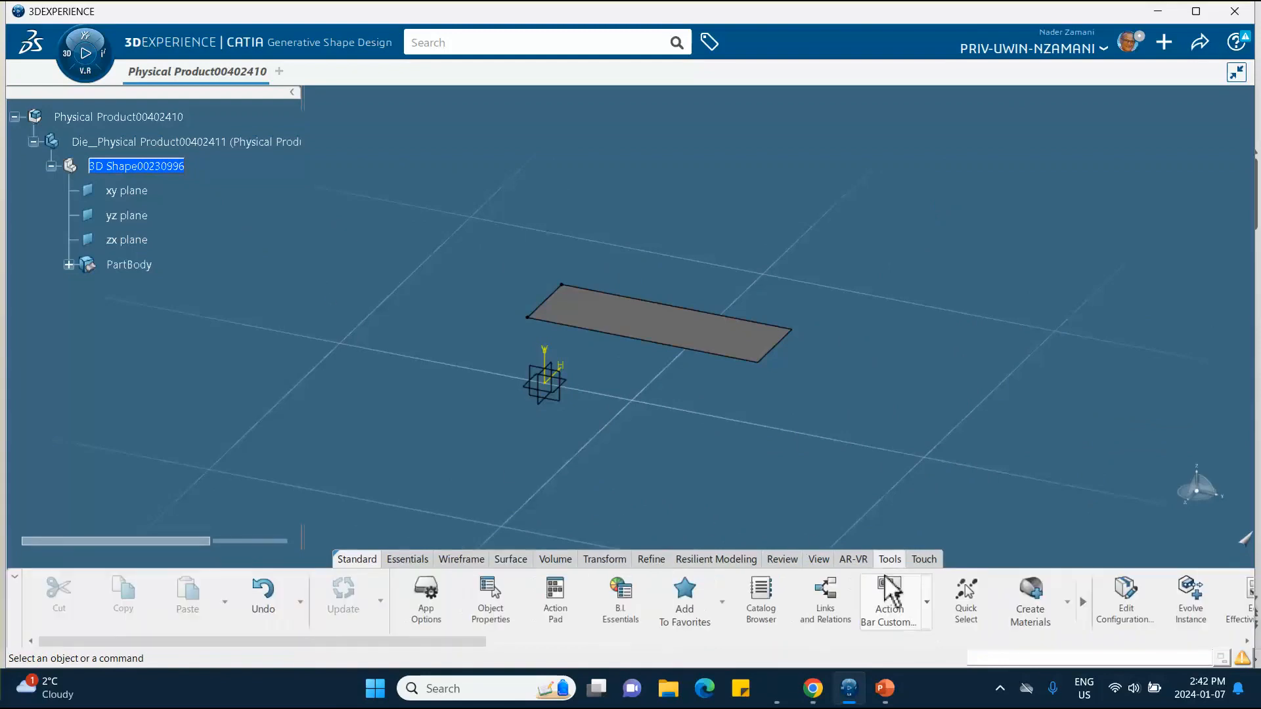
{"action": "left_click", "coordinate": [1041, 616]}
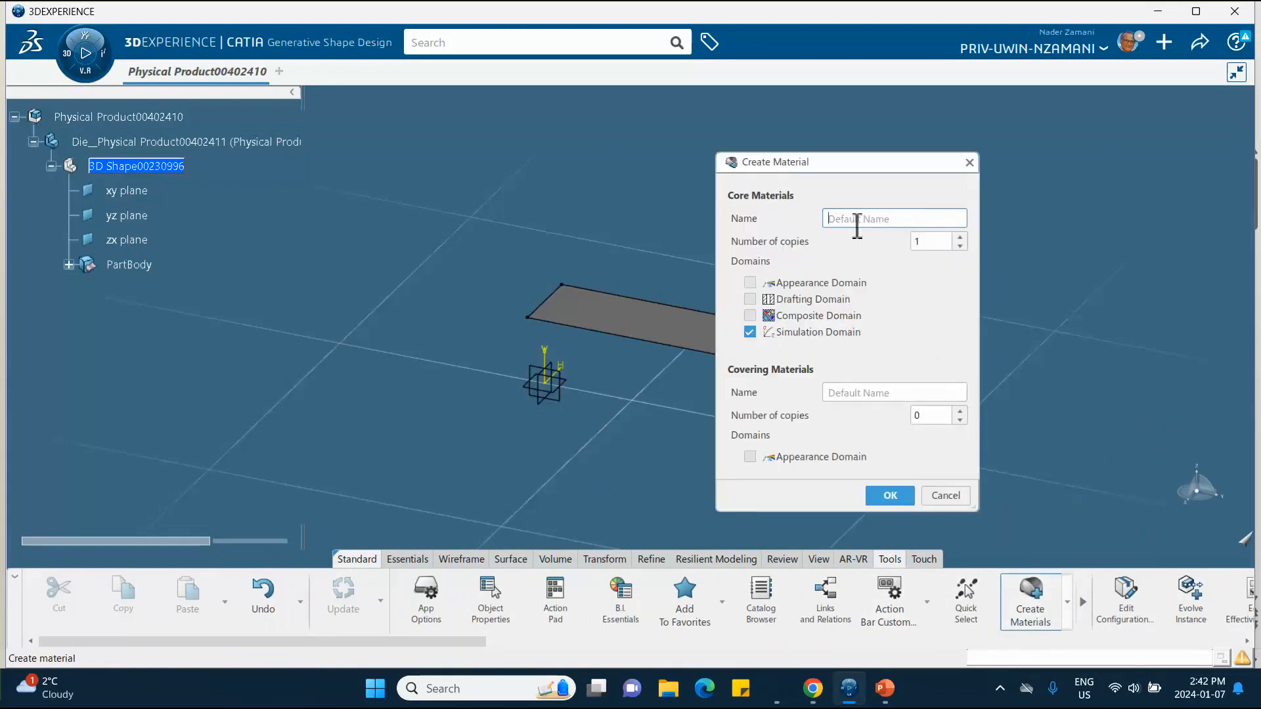
{"action": "type", "text": "D"}
{"action": "type", "text": "_"}
{"action": "type", "text": "2024"}
{"action": "left_click", "coordinate": [890, 496]}
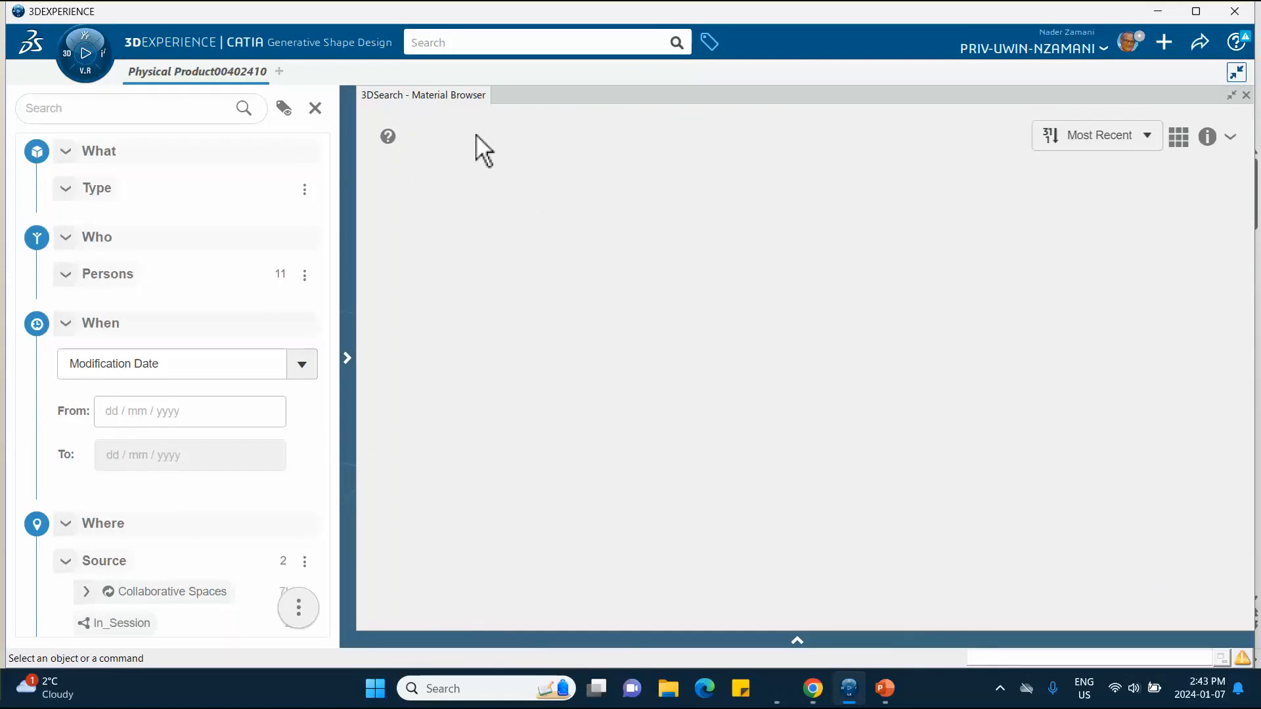
{"action": "left_click", "coordinate": [1230, 139]}
{"action": "left_click", "coordinate": [1163, 174]}
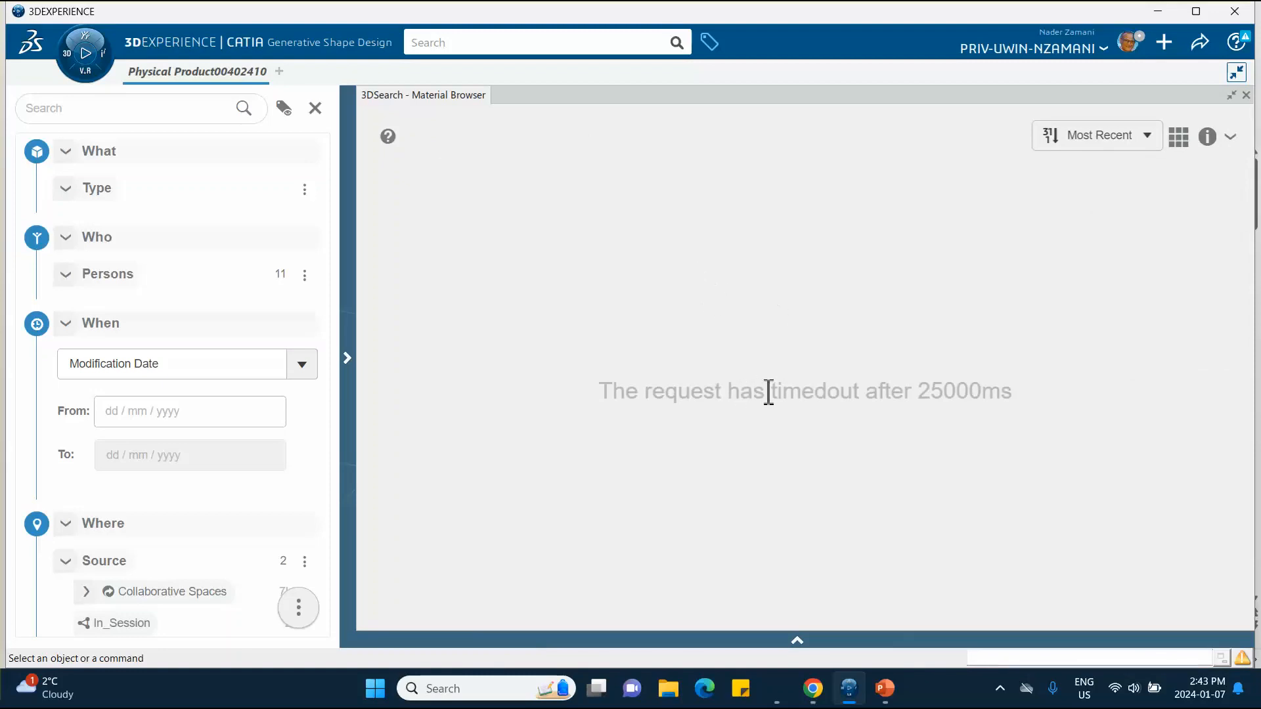
{"action": "left_click", "coordinate": [1246, 96]}
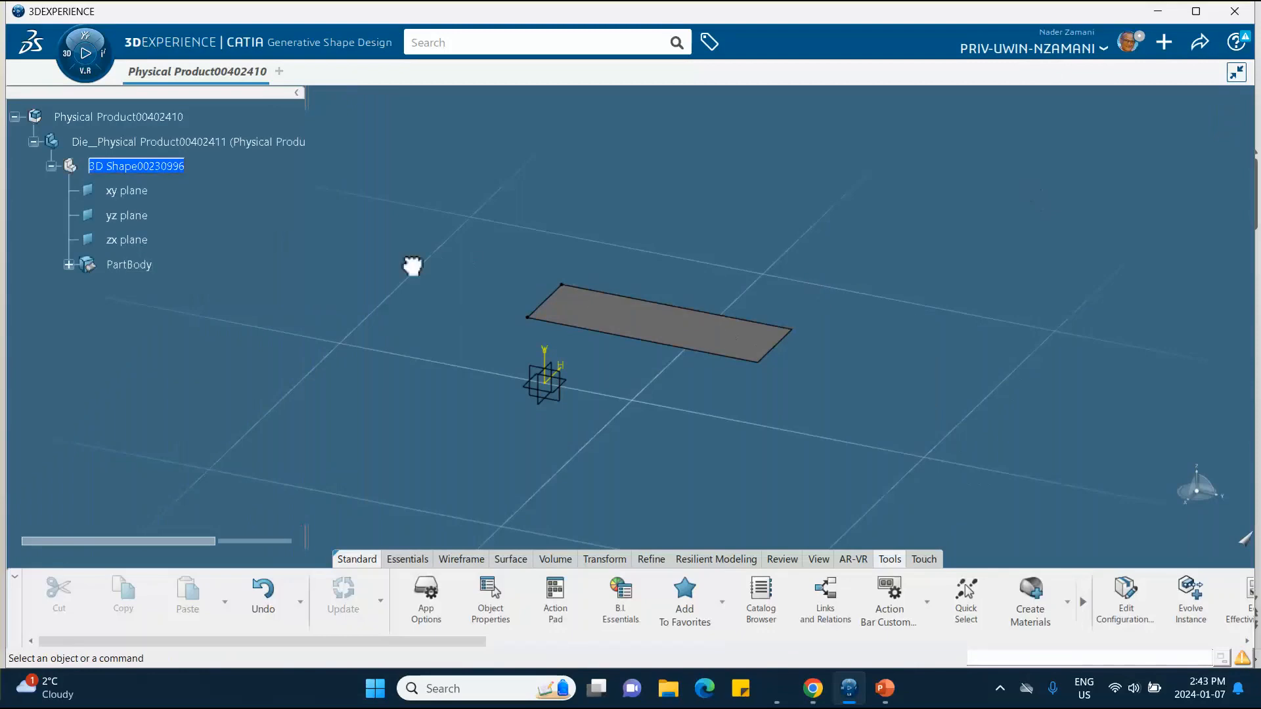
Create a core material named Die_Jan_7_2024 with the Simulation Domain and apply it to the die part.
{"action": "left_click", "coordinate": [1030, 594]}
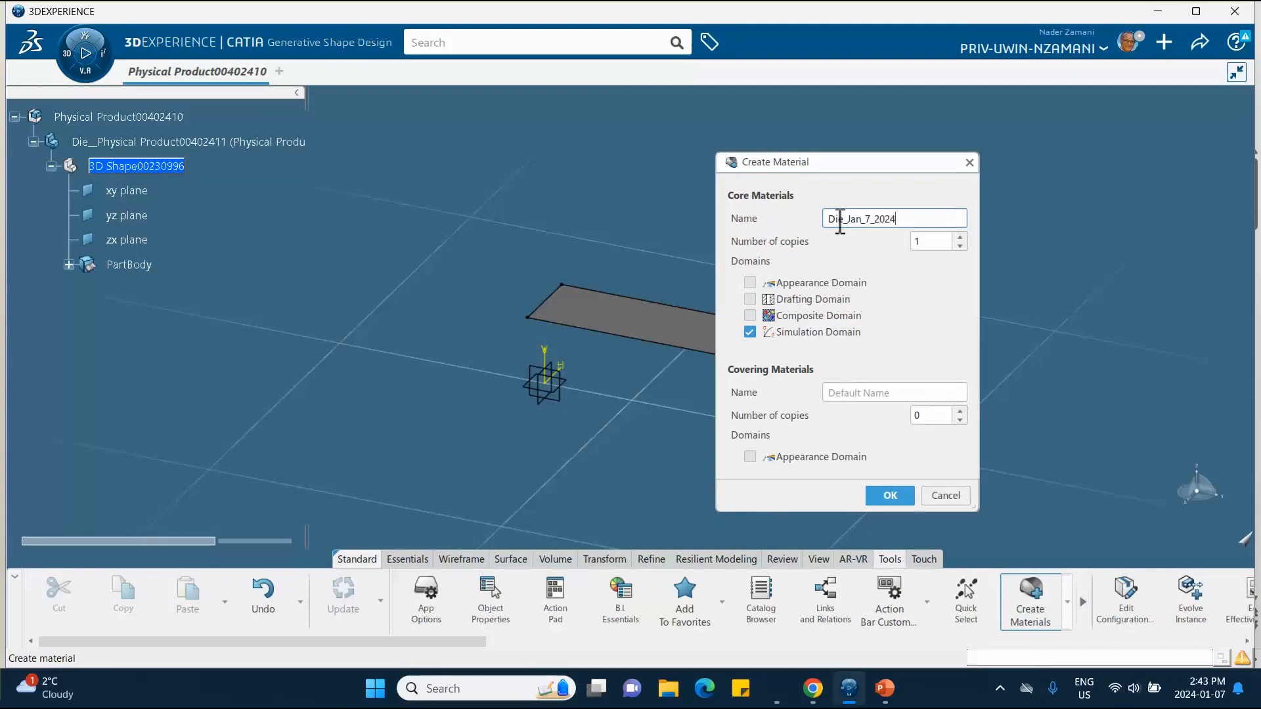
{"action": "left_click", "coordinate": [902, 491]}
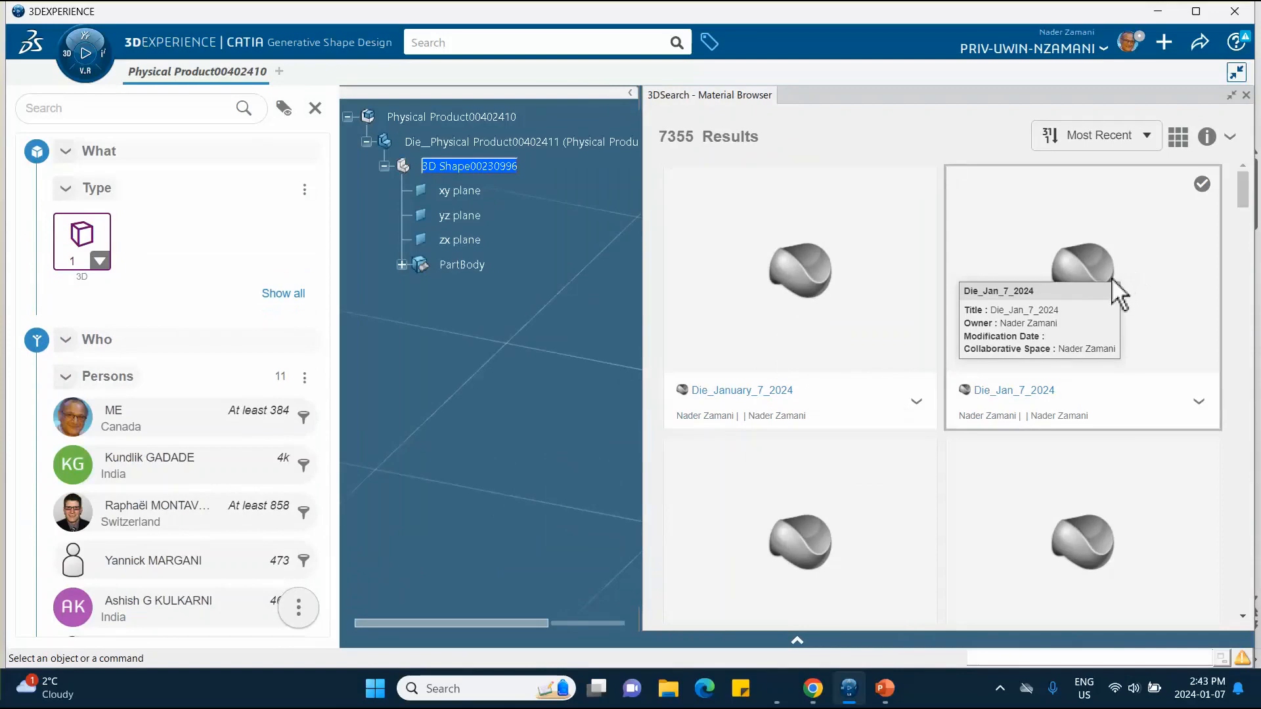
{"action": "left_click", "coordinate": [1205, 401]}
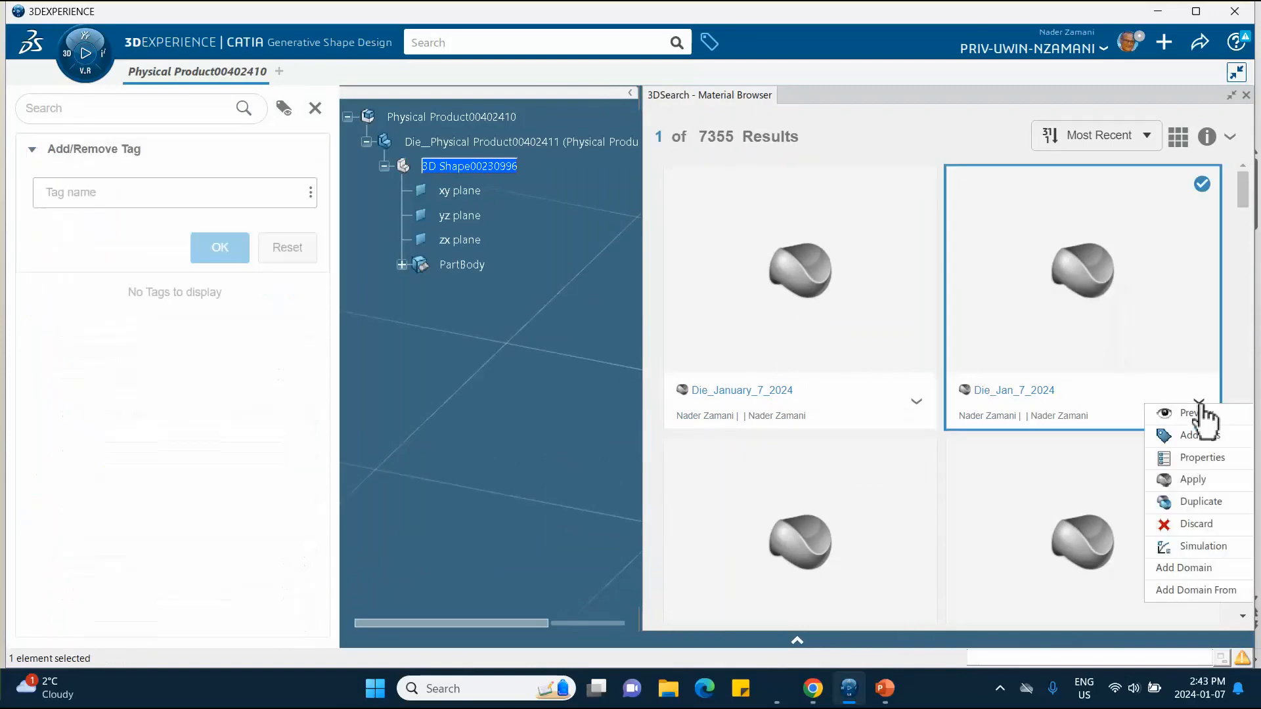
{"action": "left_click", "coordinate": [1195, 480]}
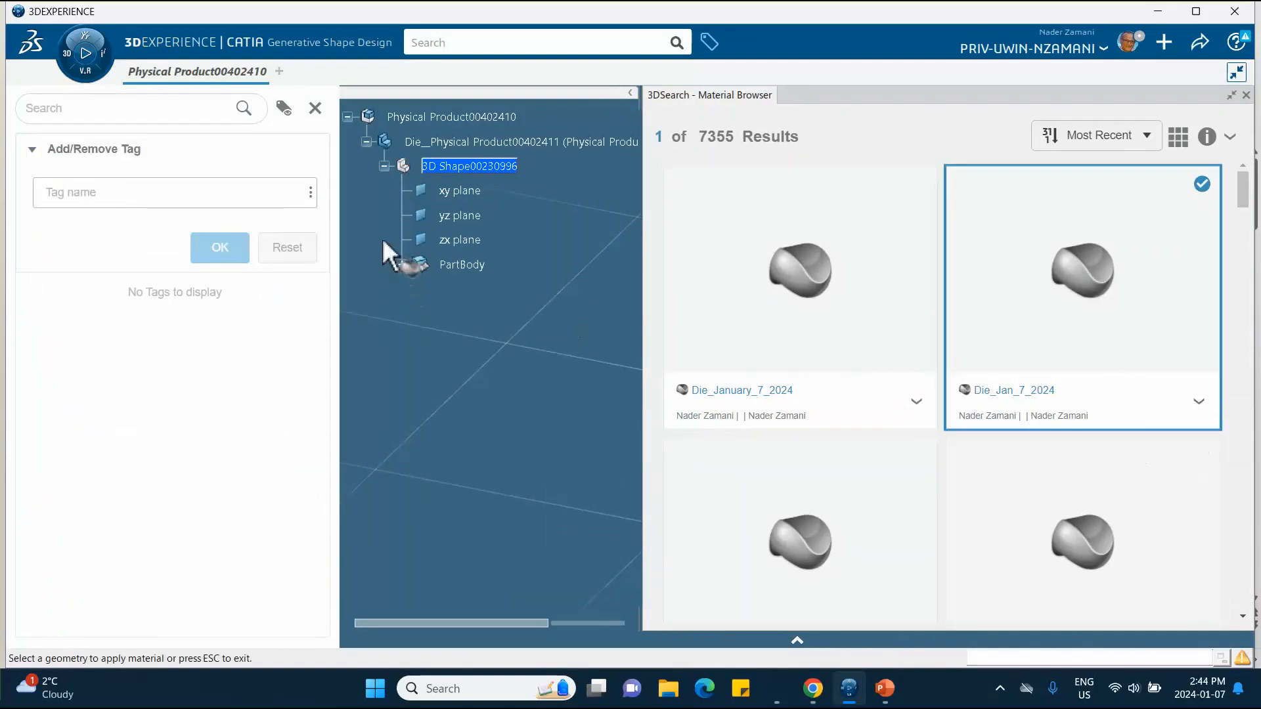
{"action": "left_click", "coordinate": [1246, 94]}
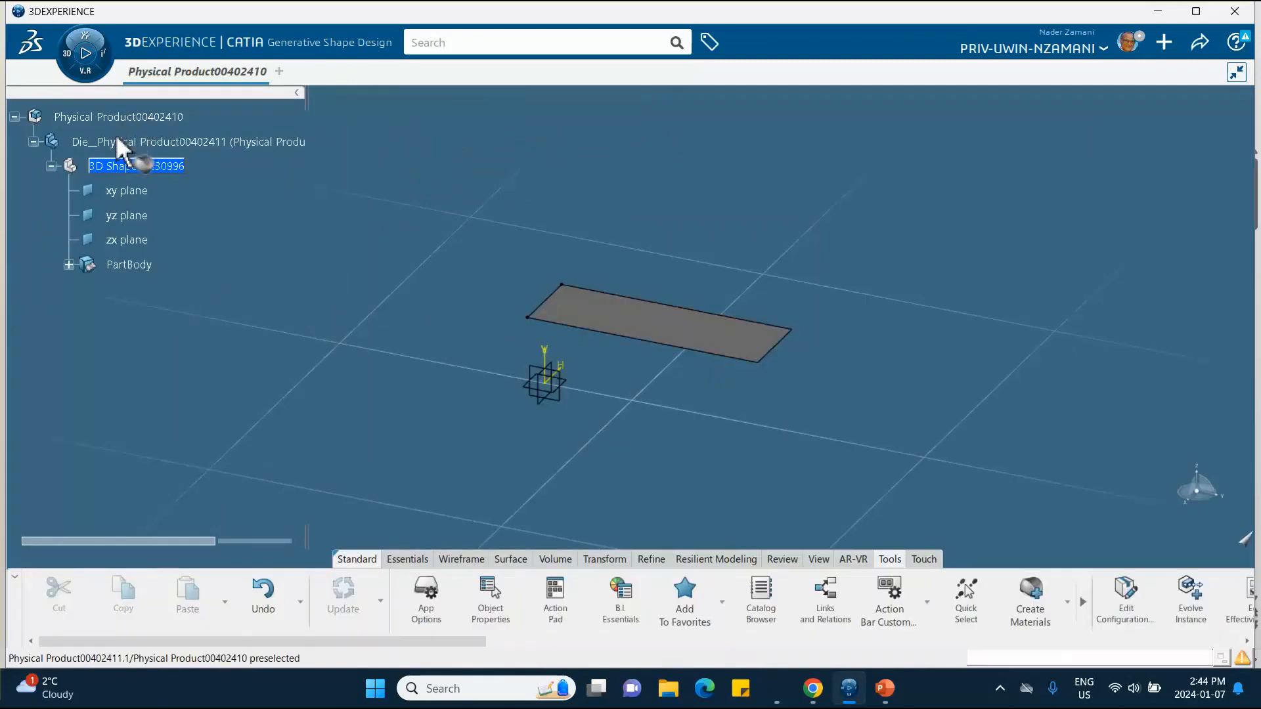
{"action": "left_click", "coordinate": [122, 151]}
{"action": "left_click", "coordinate": [409, 163]}
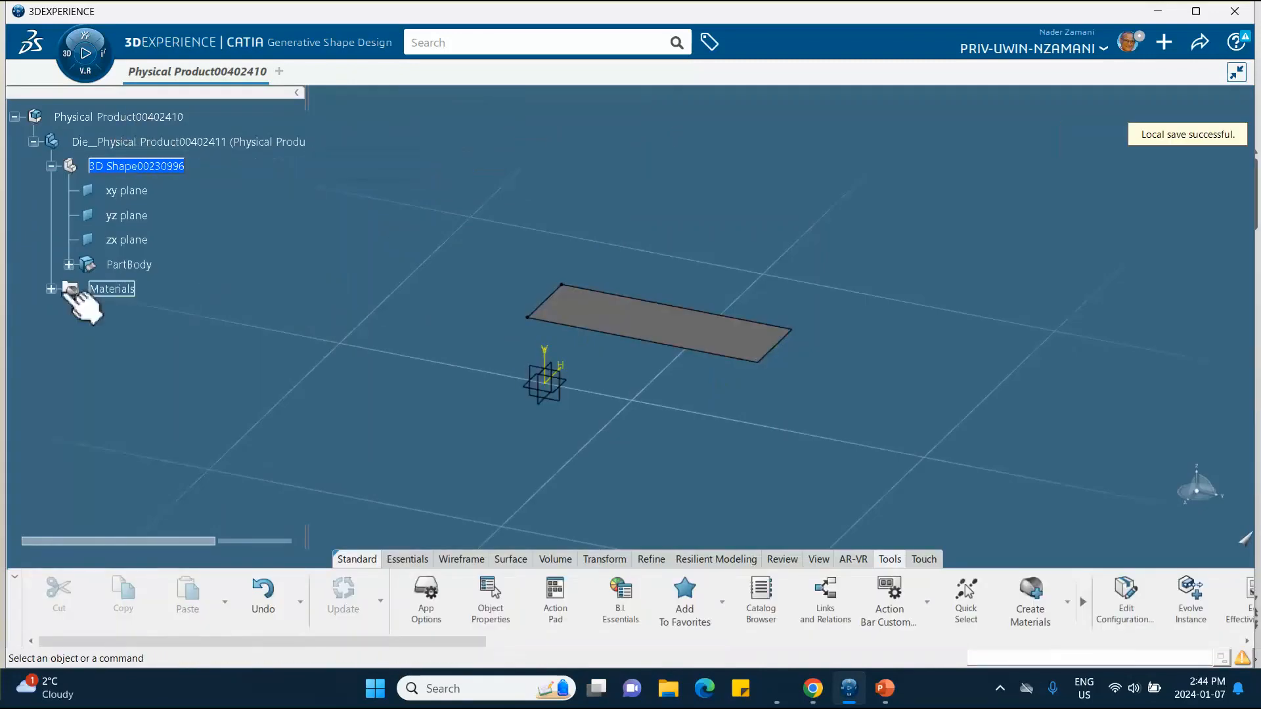
Open the simulation domain of Die_Jan_7_2024 and enable the Elastic option under Structures, Abaqus Multiphysics, Mechanical, Elasticity.
{"action": "left_click", "coordinate": [51, 290]}
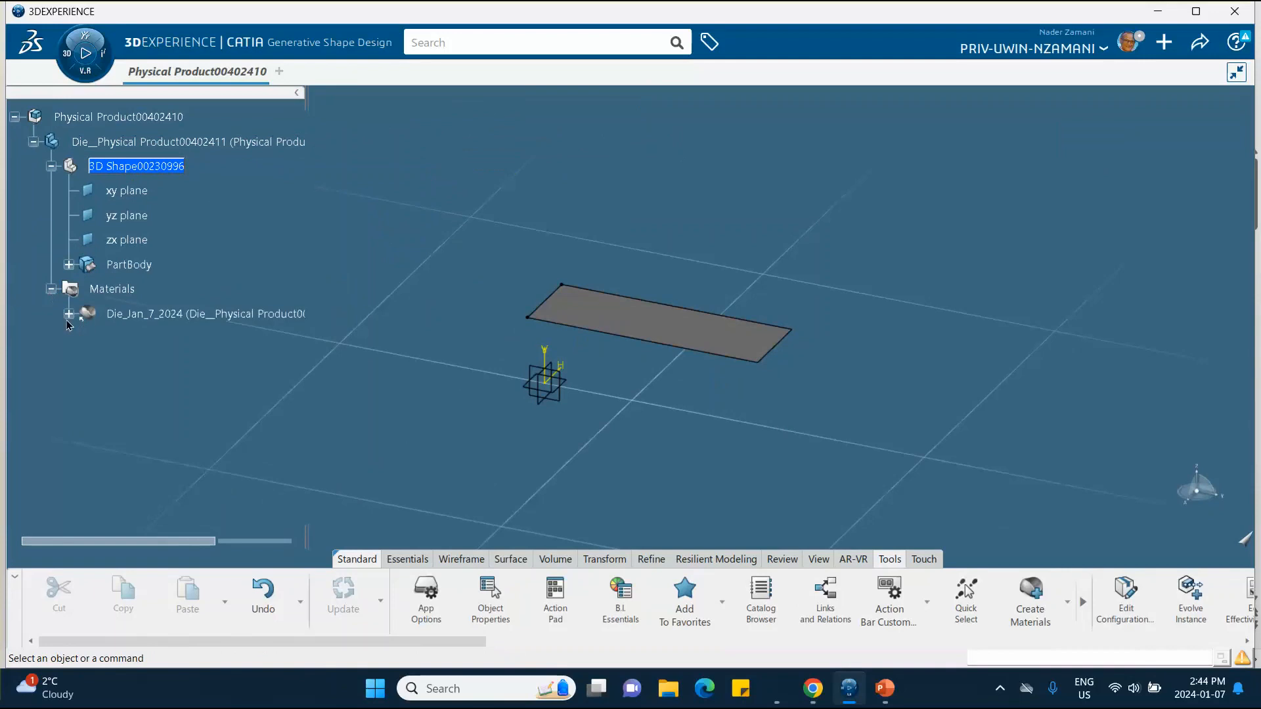
{"action": "left_click", "coordinate": [69, 315]}
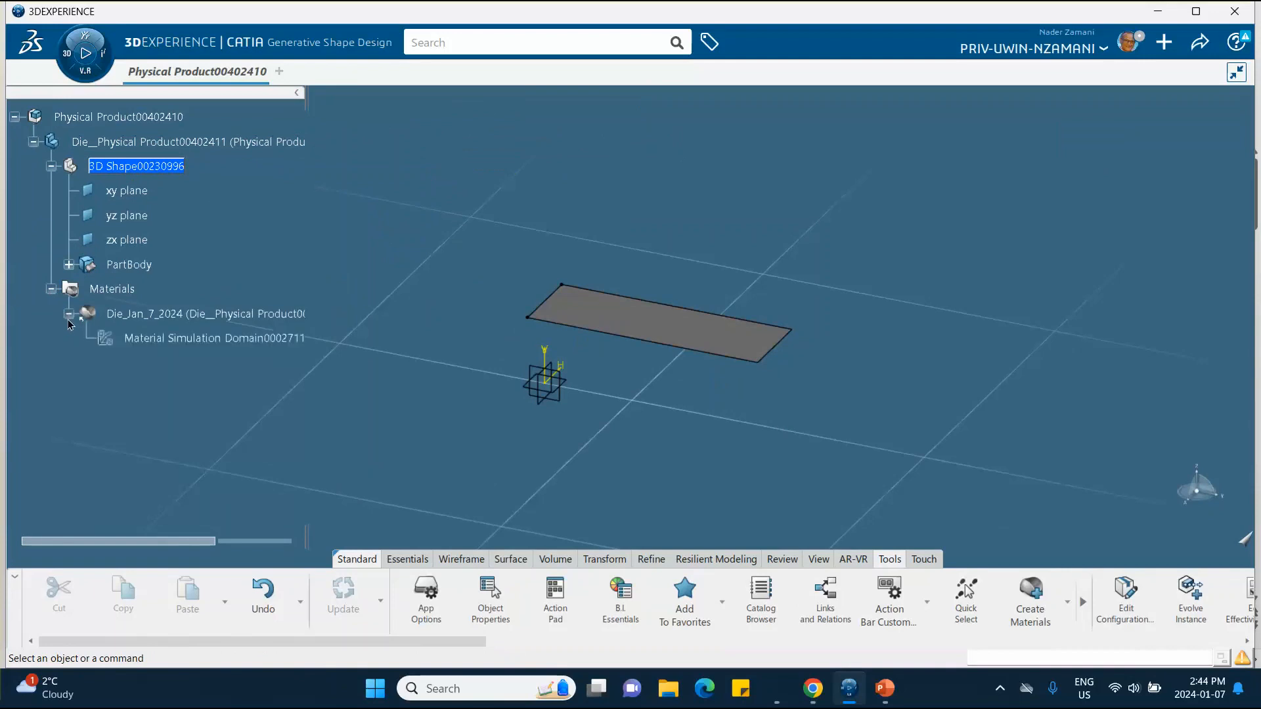
{"action": "left_click", "coordinate": [172, 338]}
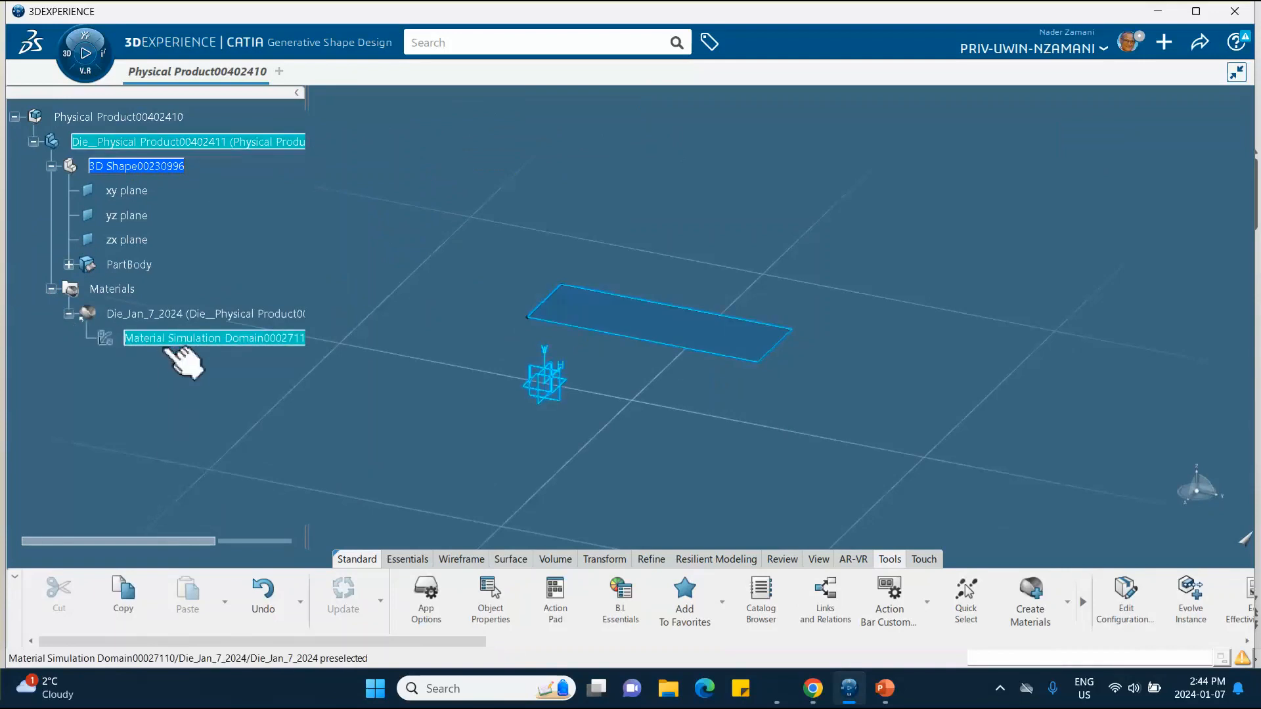
{"action": "double_click", "coordinate": [197, 348]}
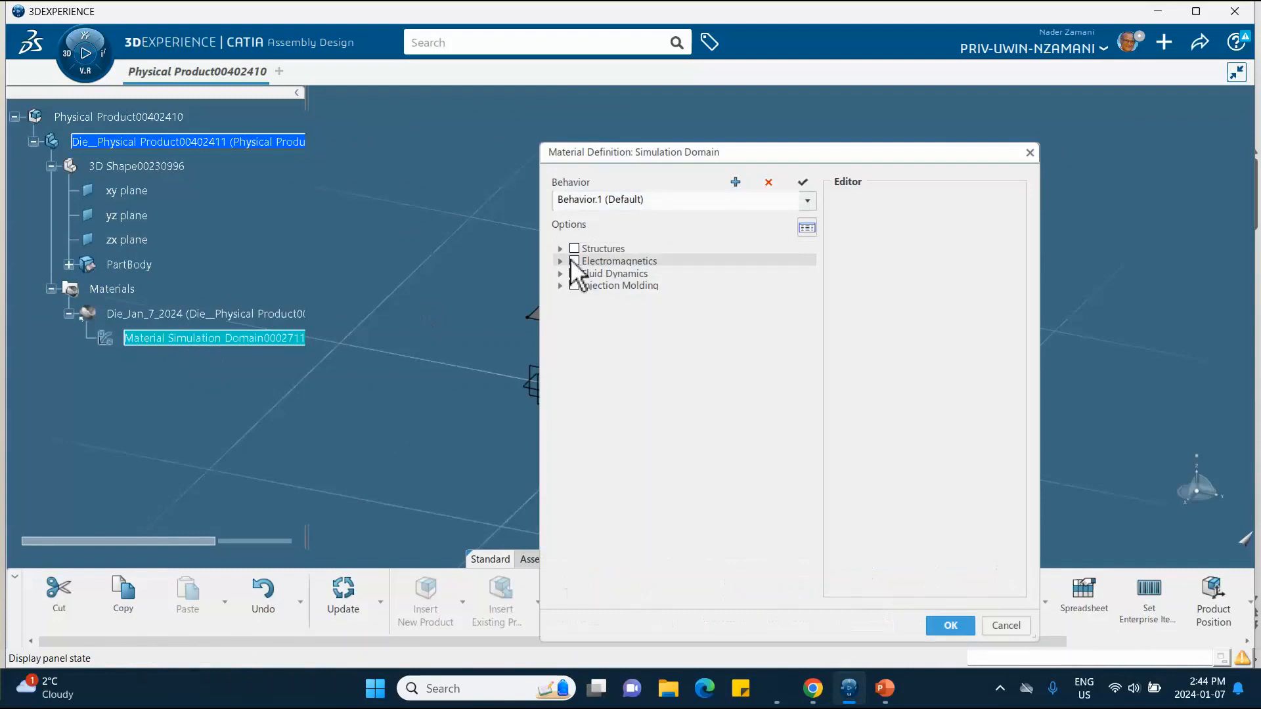
{"action": "left_click", "coordinate": [560, 249]}
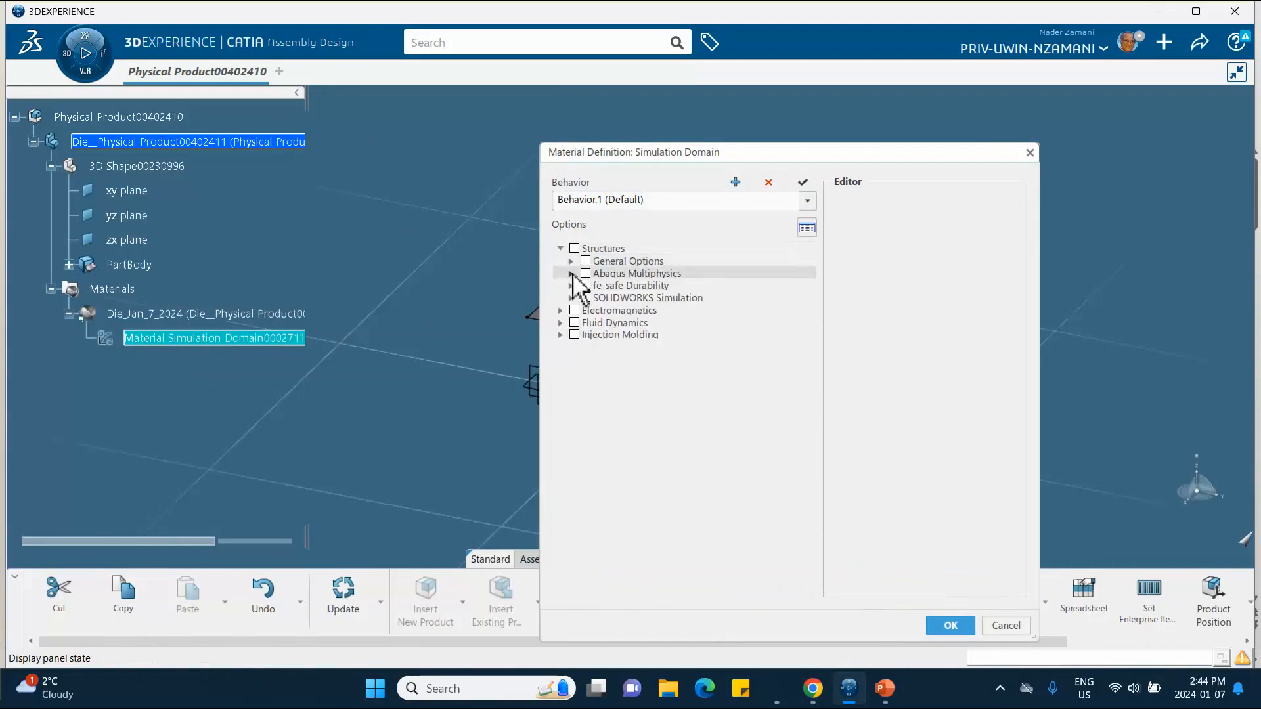
{"action": "left_click", "coordinate": [571, 274]}
{"action": "left_click", "coordinate": [582, 285]}
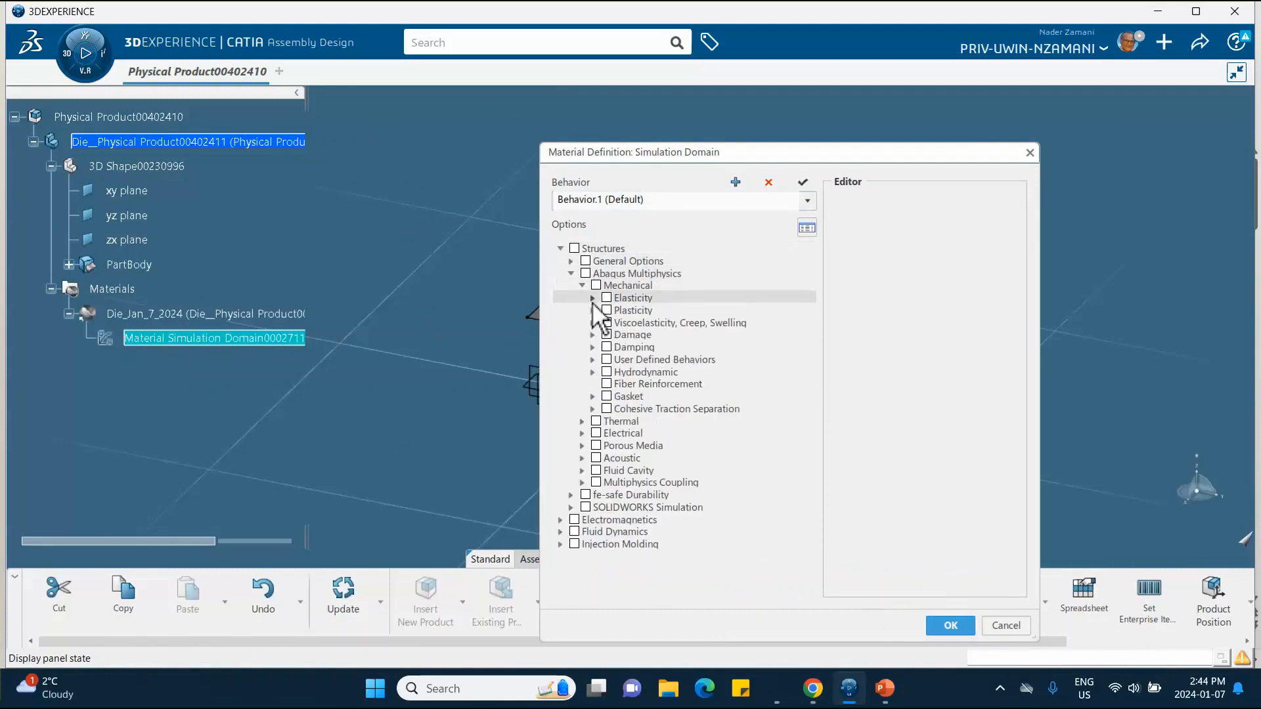
{"action": "left_click", "coordinate": [592, 298]}
{"action": "left_click", "coordinate": [617, 310]}
Set the elastic Young's modulus to 200 GPa and Poisson's ratio to 0.3, and accept the material definition.
{"action": "left_click", "coordinate": [953, 282]}
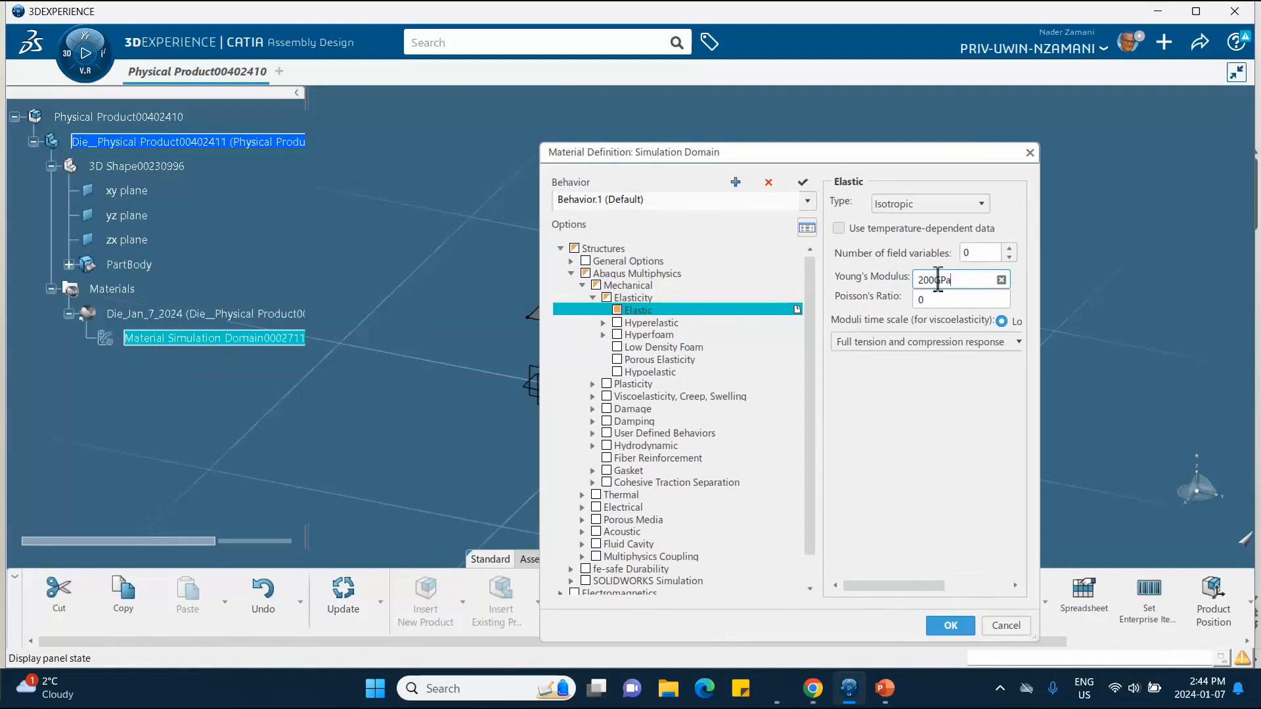
{"action": "left_click", "coordinate": [936, 304]}
{"action": "type", "text": ".3"}
{"action": "left_click", "coordinate": [954, 626]}
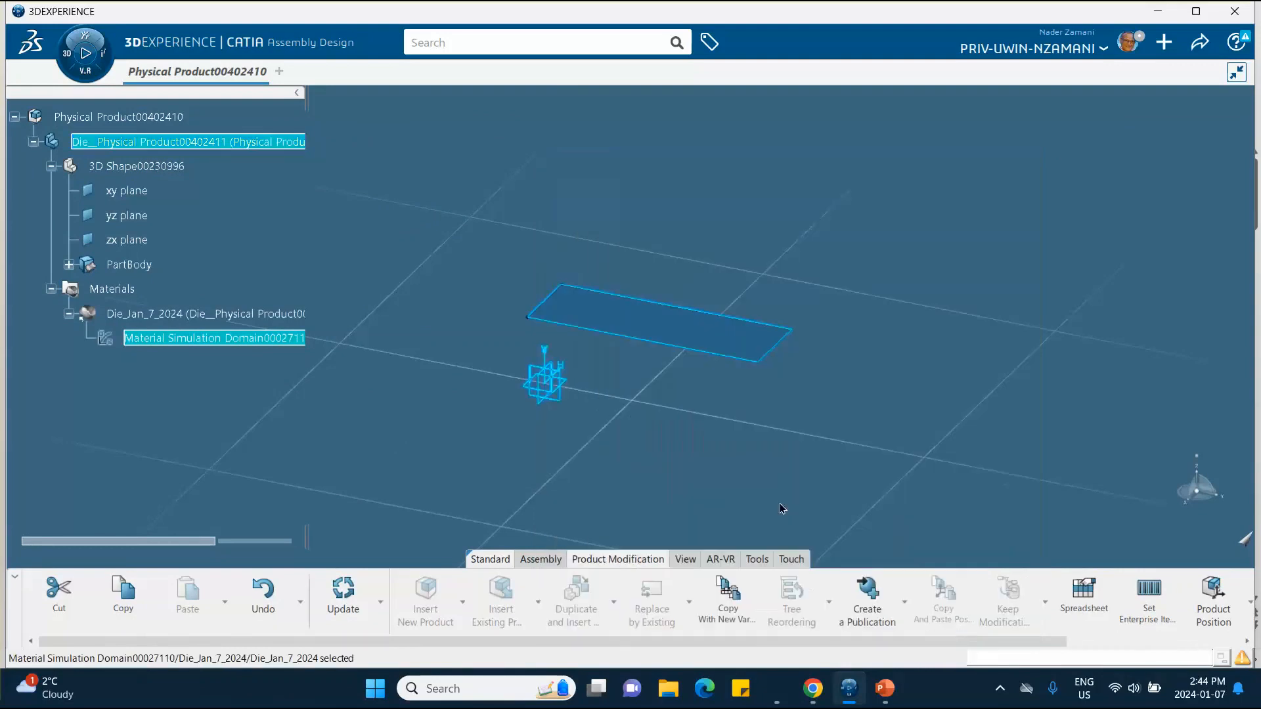
{"action": "left_click", "coordinate": [297, 423]}
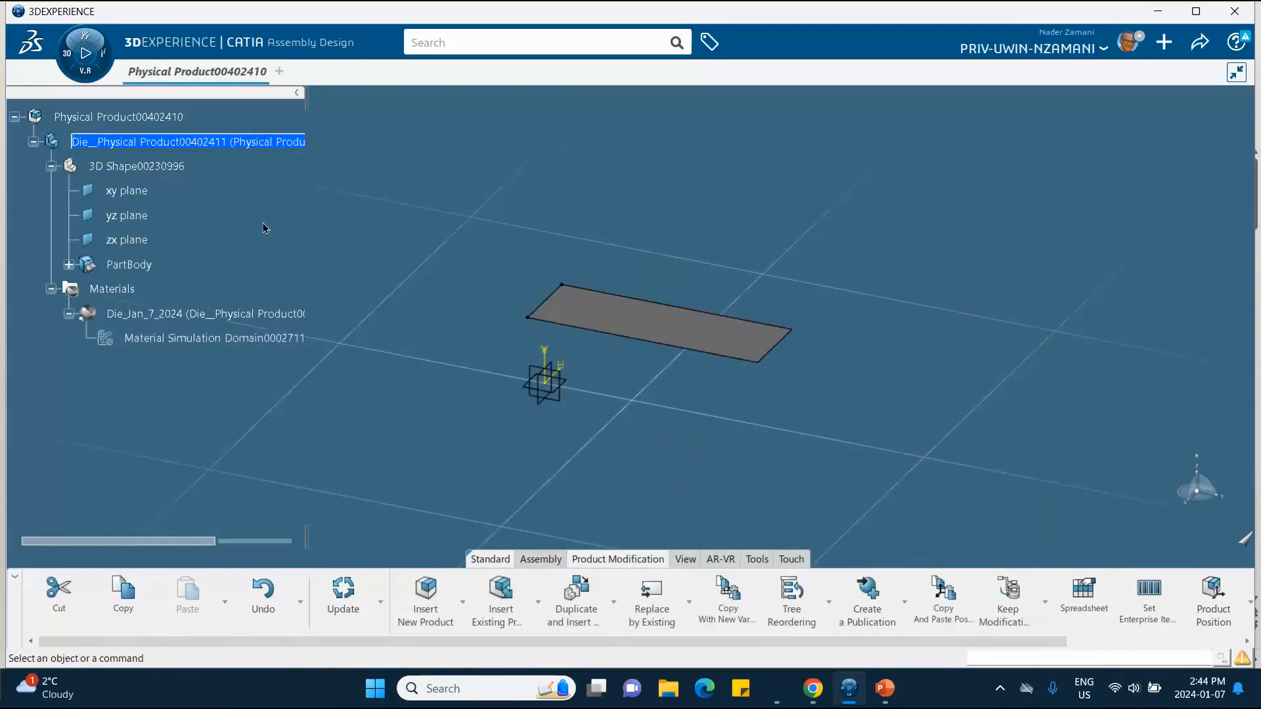
Insert a new 3D part under the root physical product.
{"action": "left_click", "coordinate": [105, 120]}
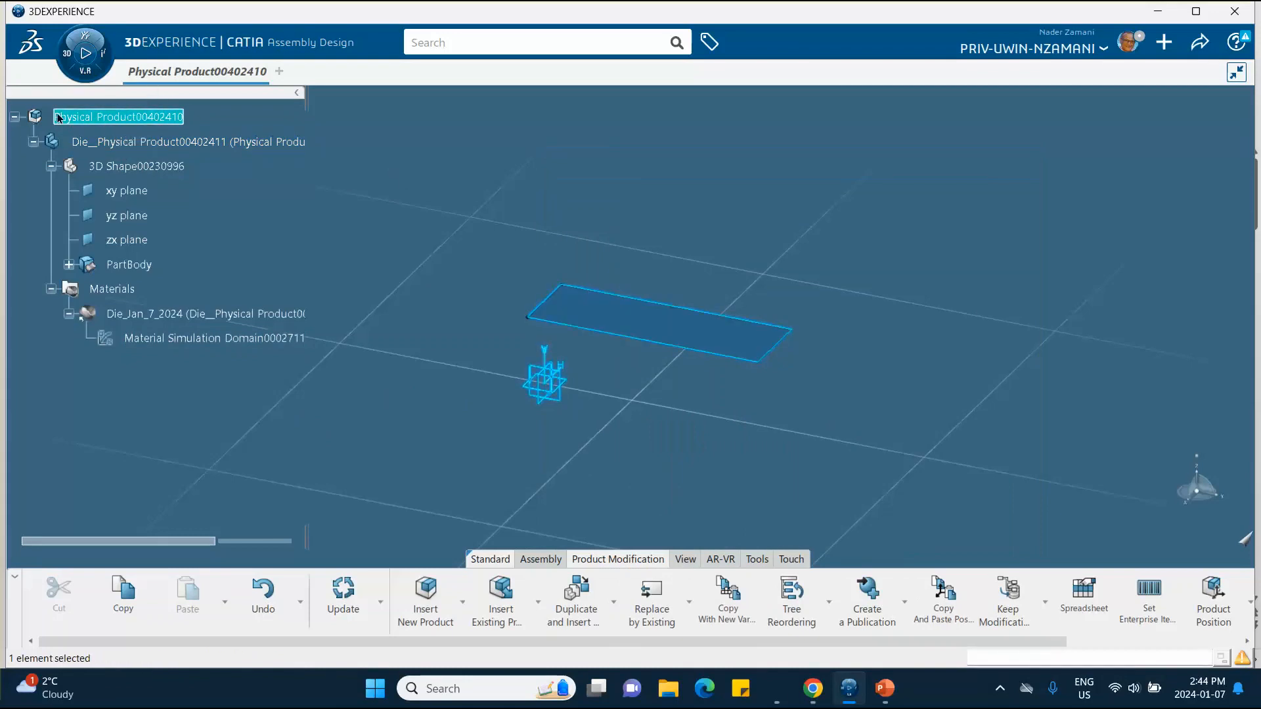
{"action": "right_click", "coordinate": [126, 116]}
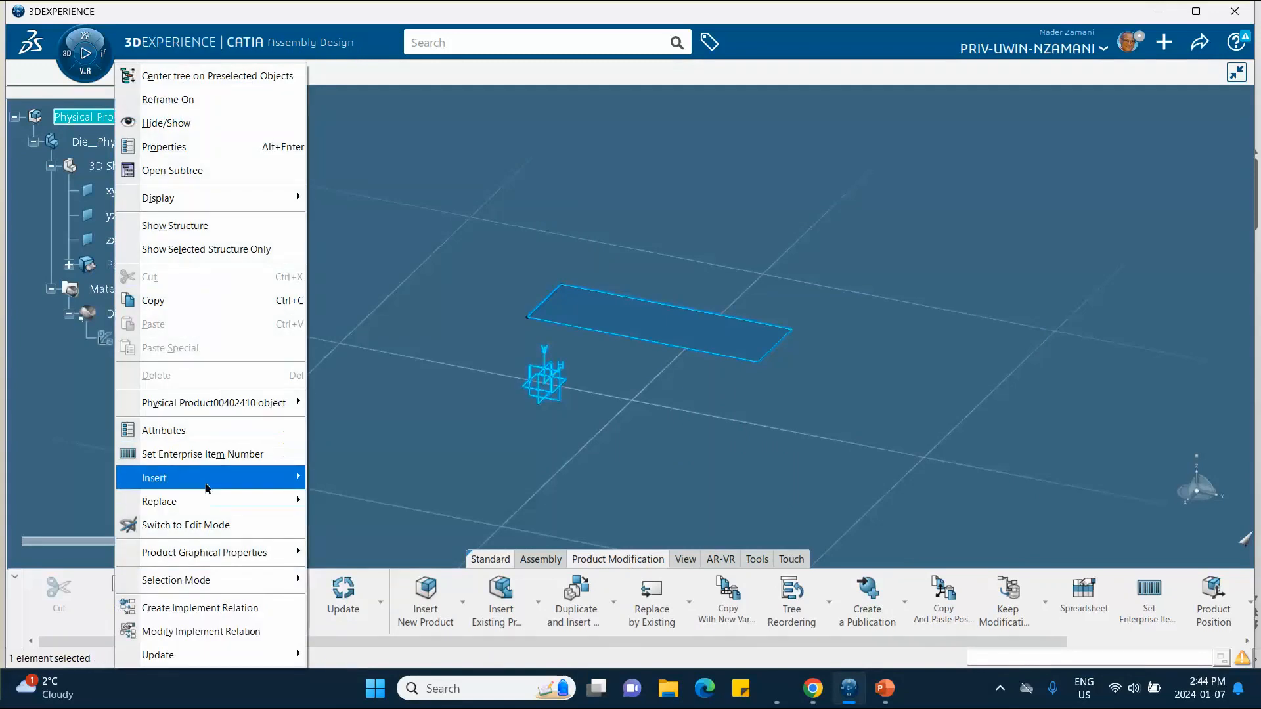
{"action": "mouse_move", "coordinate": [208, 487]}
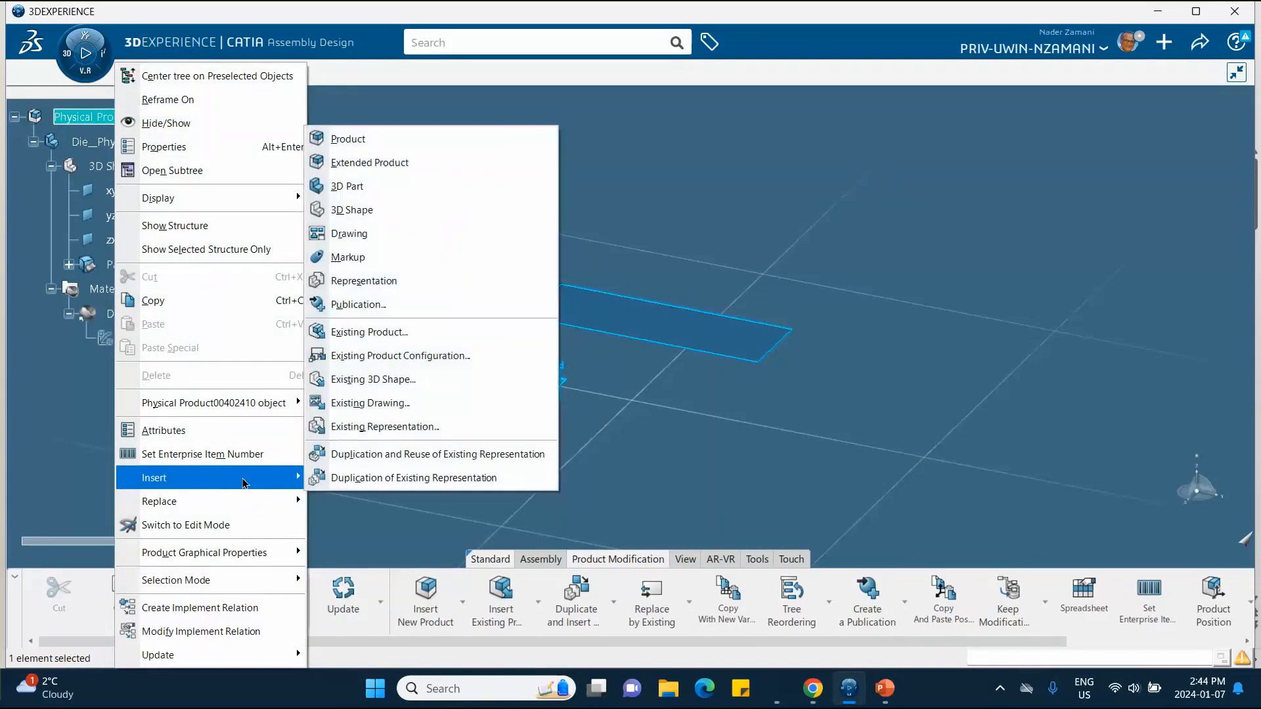
{"action": "left_click", "coordinate": [393, 191]}
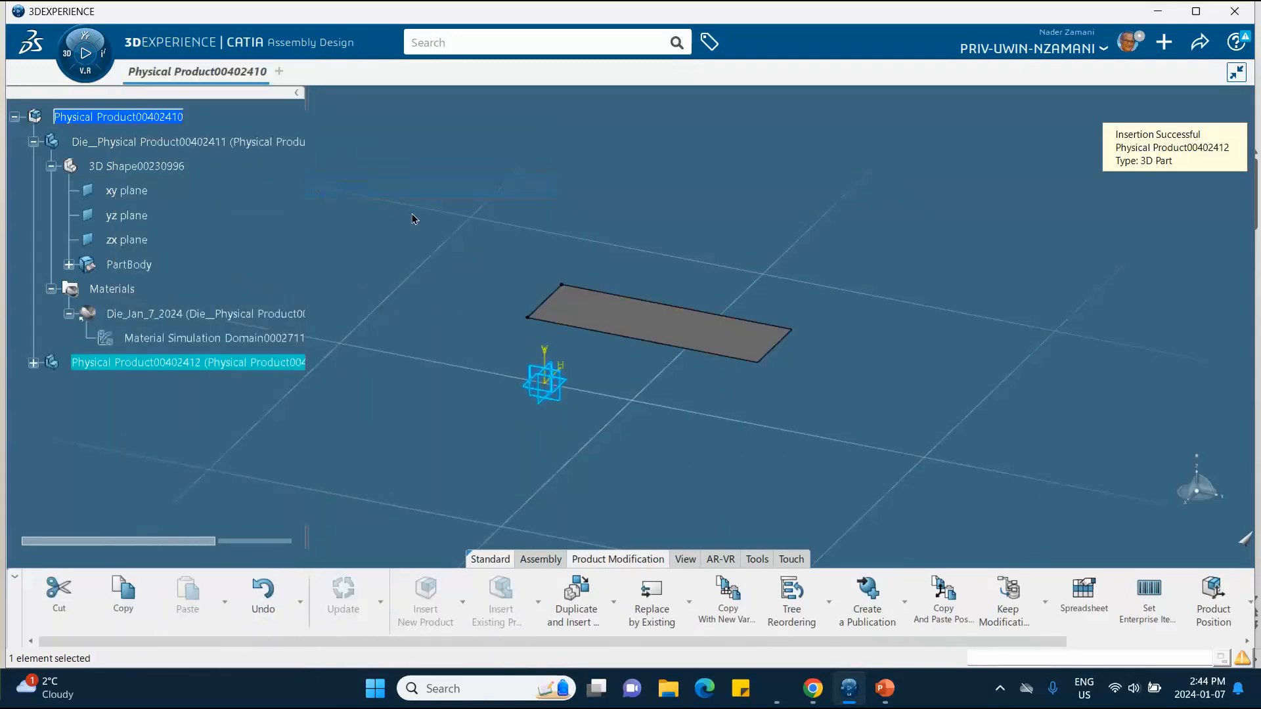
Add the prefix ARS__ to the title of the newly inserted part in its properties.
{"action": "right_click", "coordinate": [115, 362]}
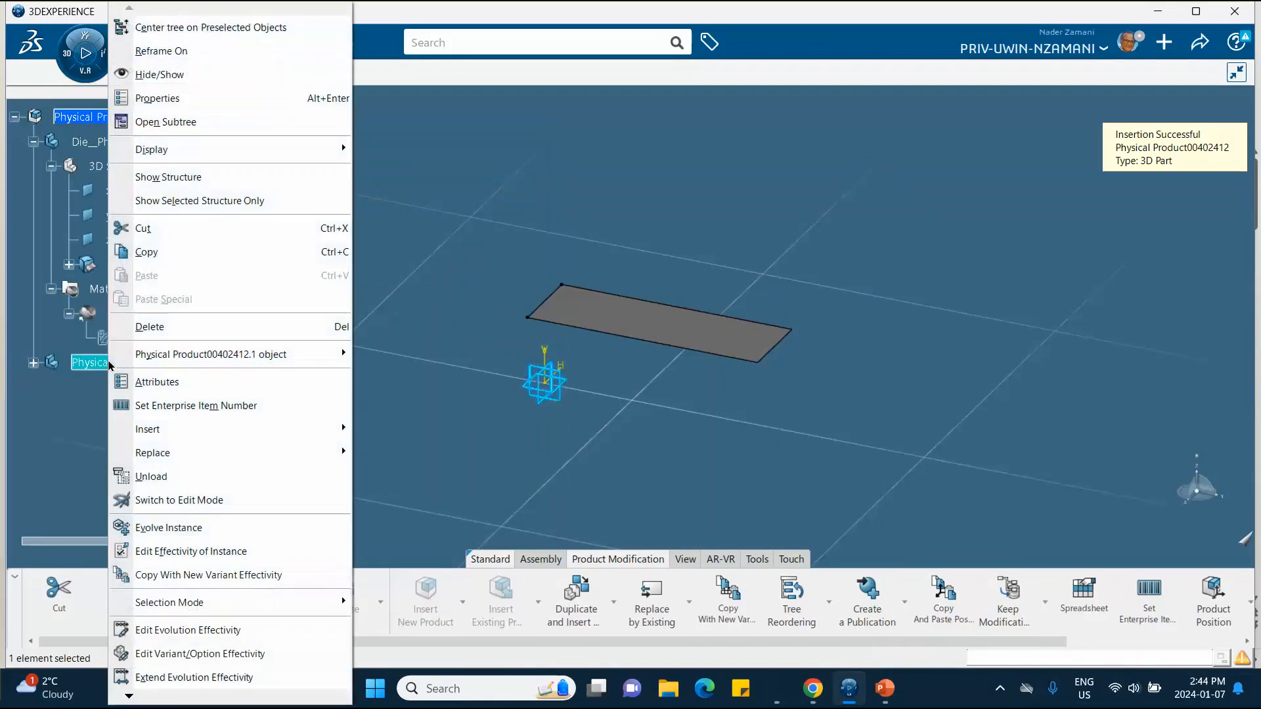
{"action": "left_click", "coordinate": [150, 103]}
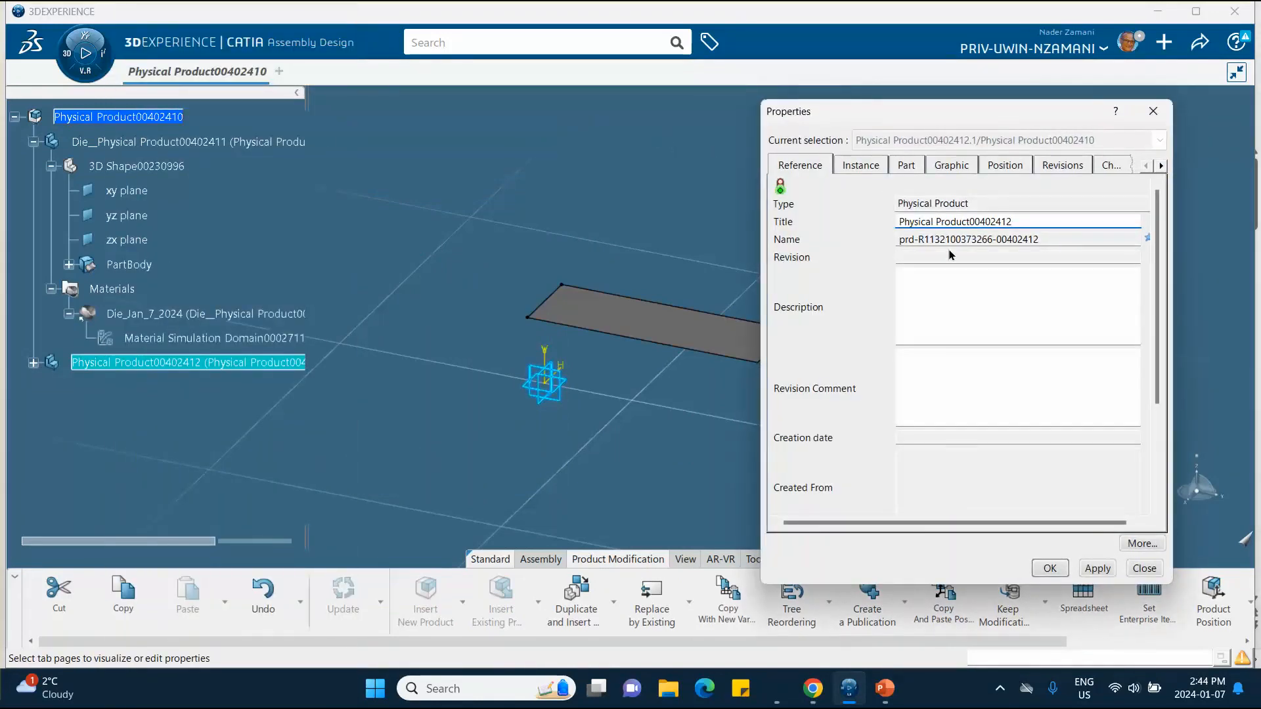
{"action": "type", "text": "ARS_"}
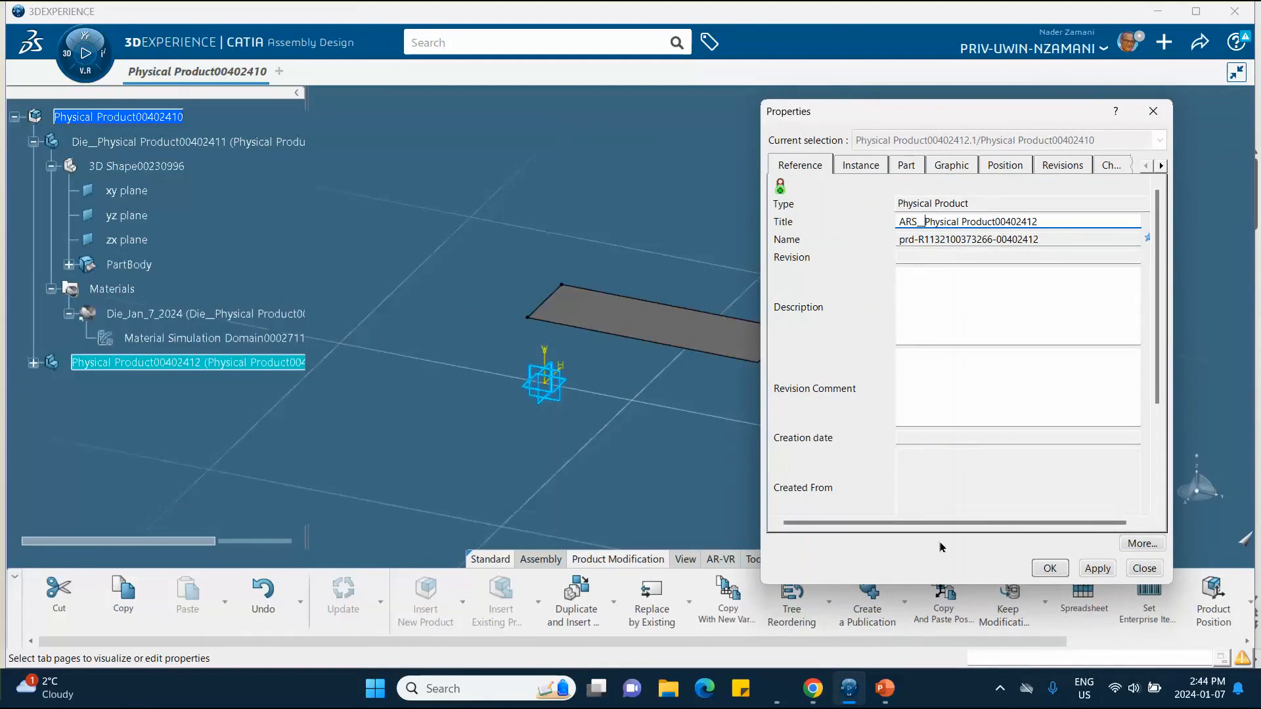
{"action": "left_click", "coordinate": [1047, 567]}
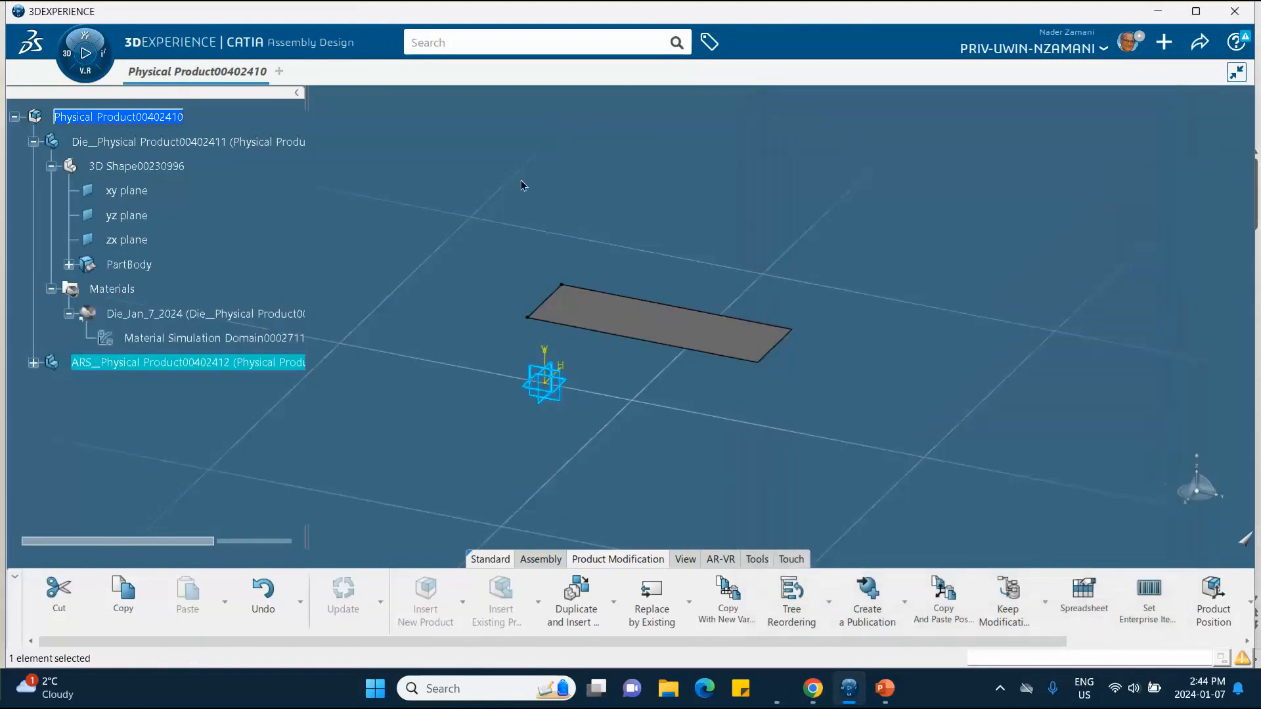
{"action": "left_click", "coordinate": [522, 186]}
Open the ARS part's 3D shape for editing and start a sketch on its yz plane.
{"action": "left_click", "coordinate": [33, 364]}
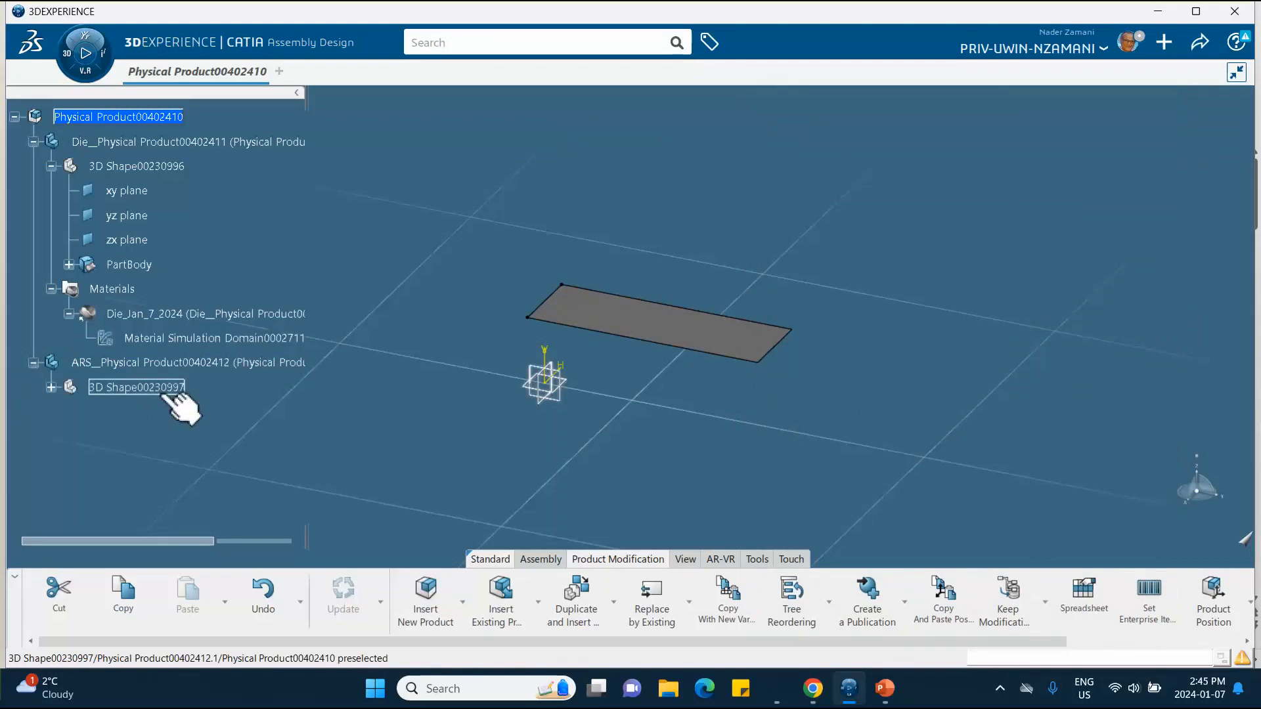
{"action": "left_click", "coordinate": [155, 392]}
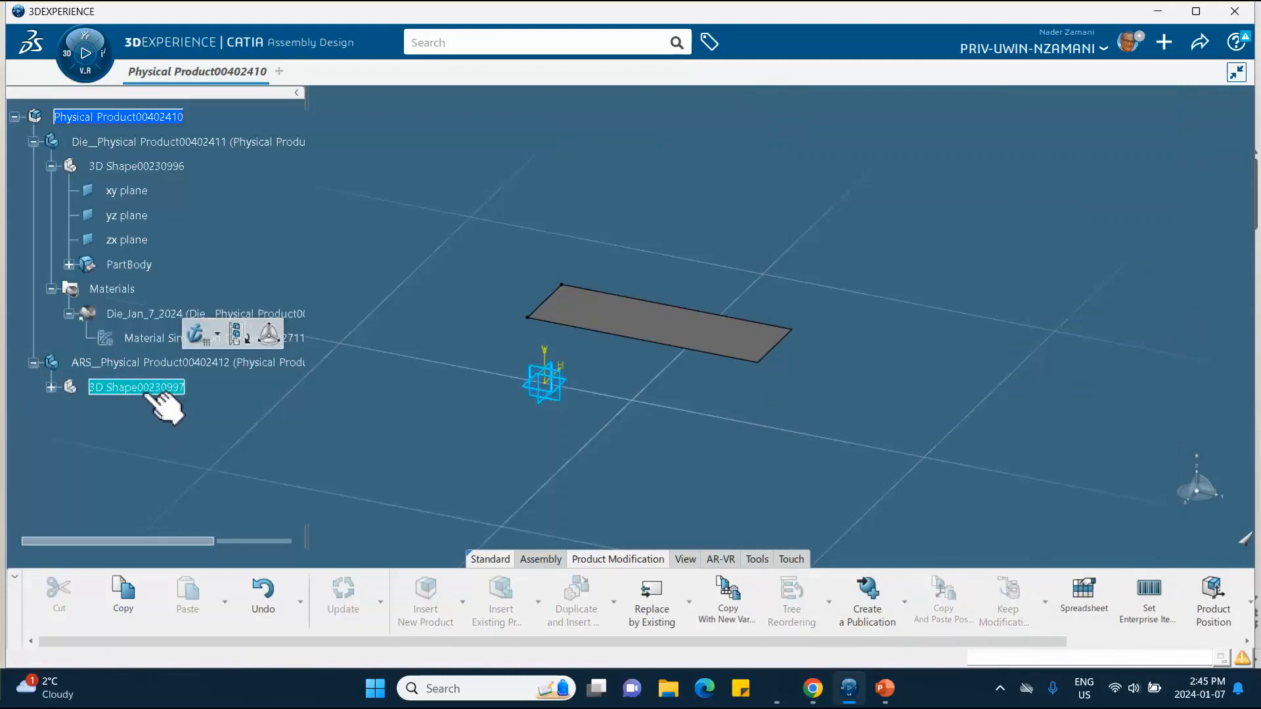
{"action": "double_click", "coordinate": [158, 389]}
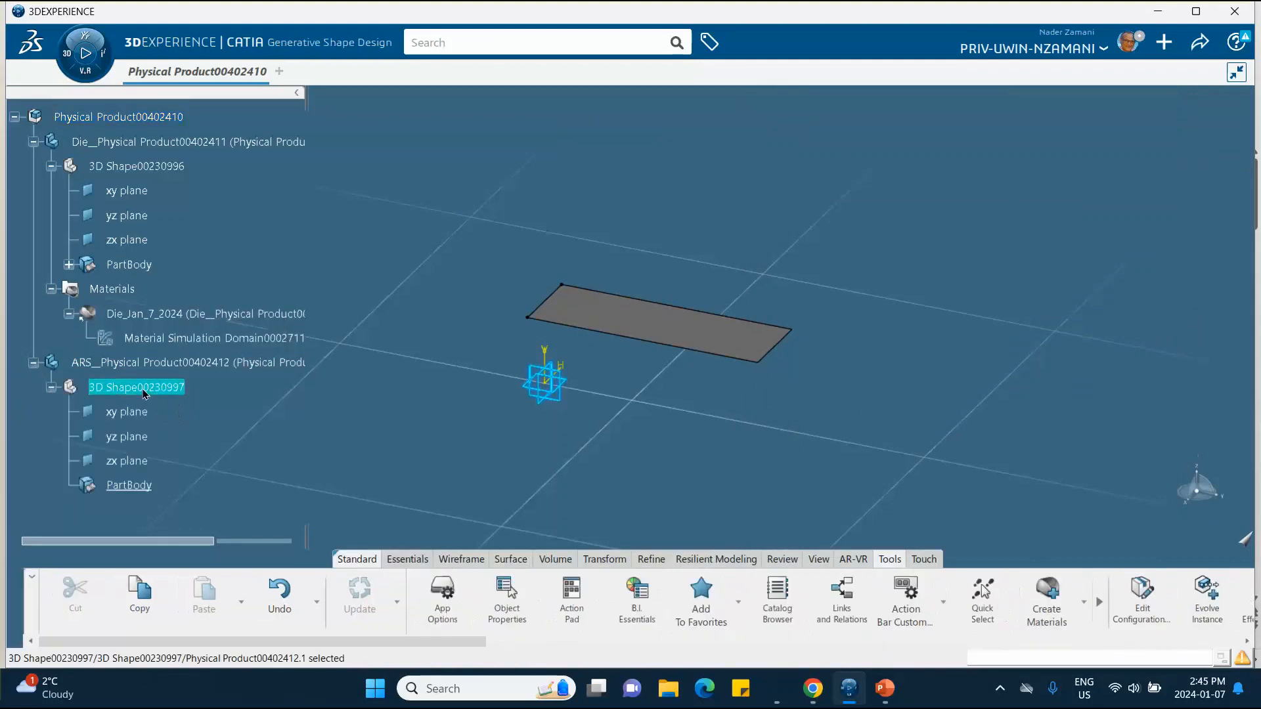
{"action": "left_click", "coordinate": [545, 377]}
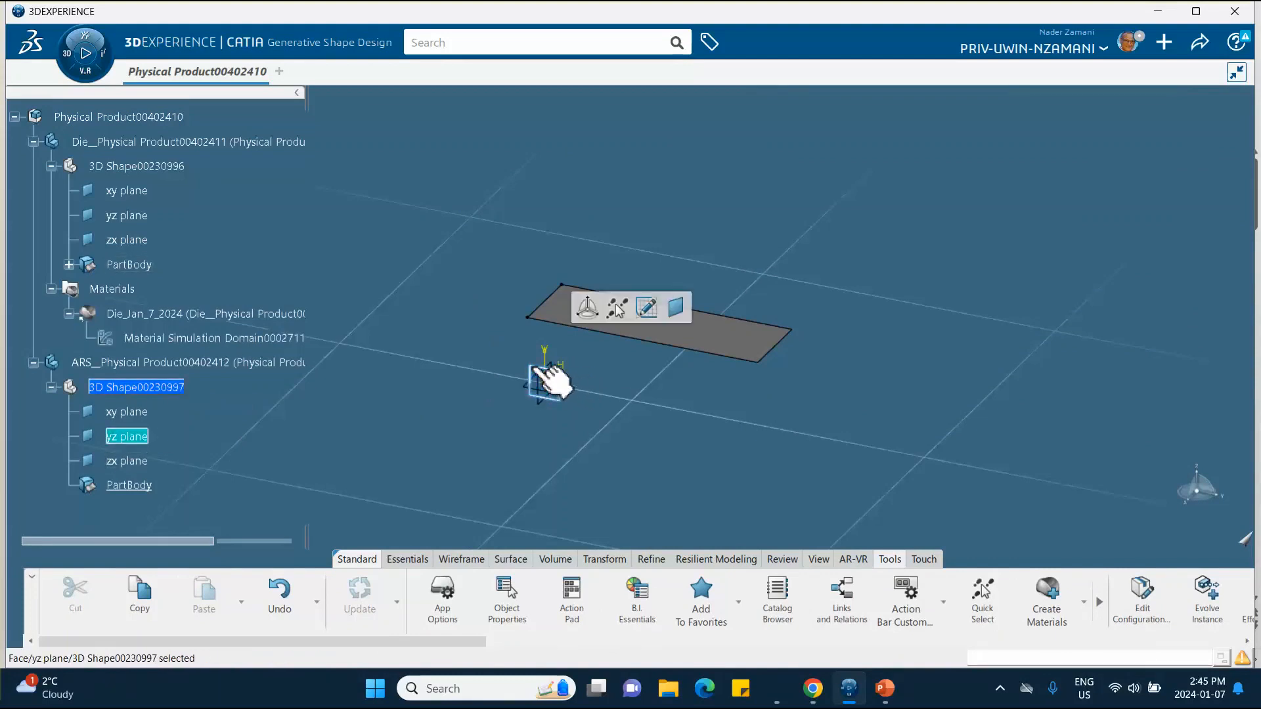
{"action": "left_click", "coordinate": [649, 311]}
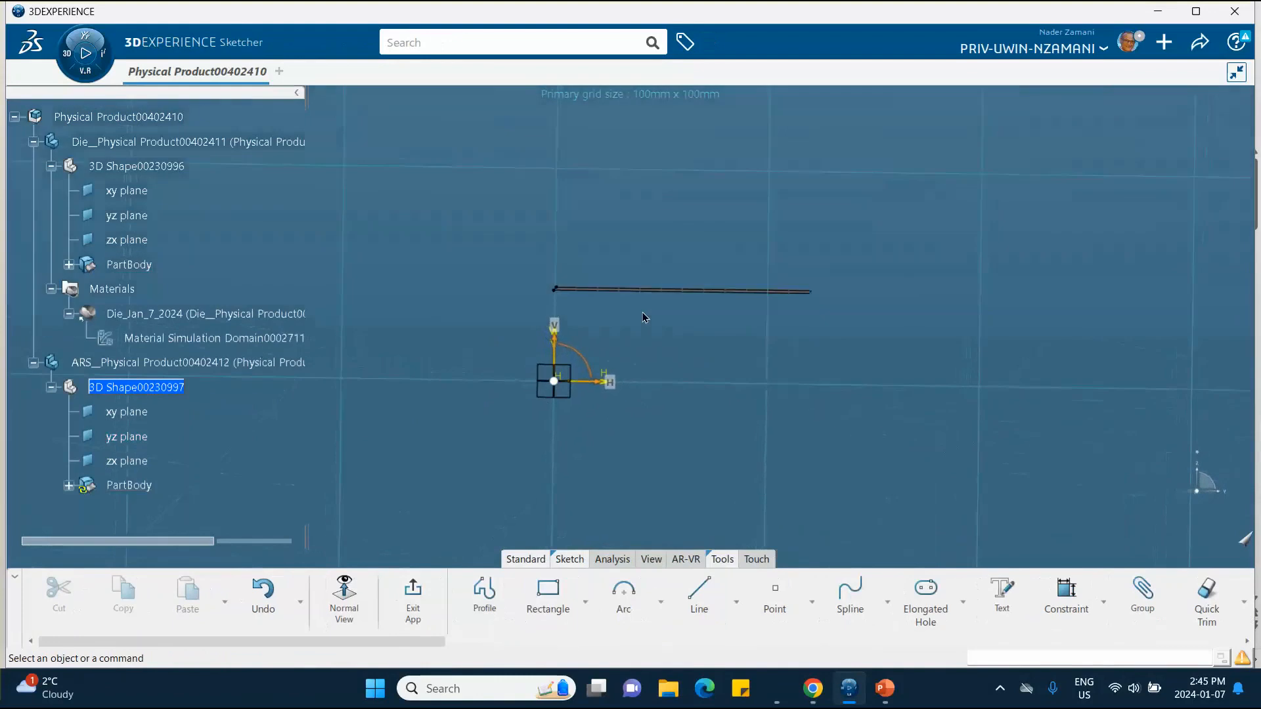
Sketch a lower semicircular arc of about 43 mm radius, centred on the vertical axis about 75 mm above the origin.
{"action": "left_click", "coordinate": [621, 594]}
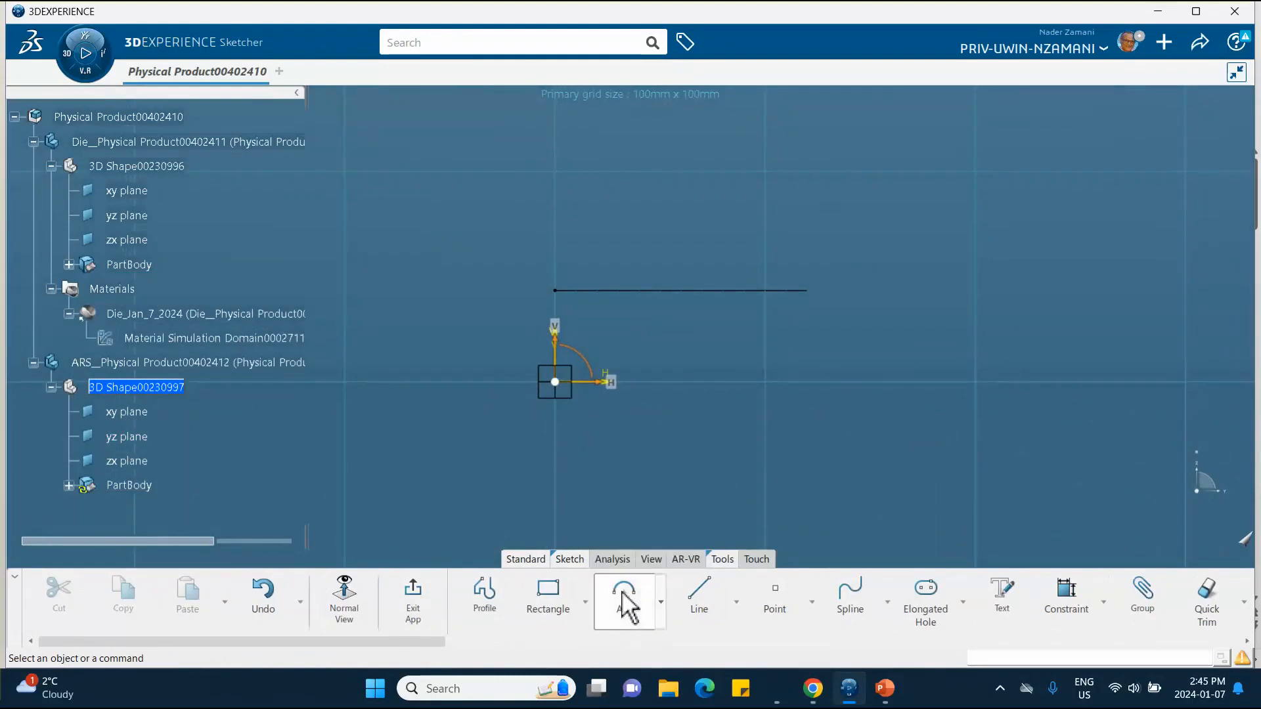
{"action": "left_click", "coordinate": [555, 224]}
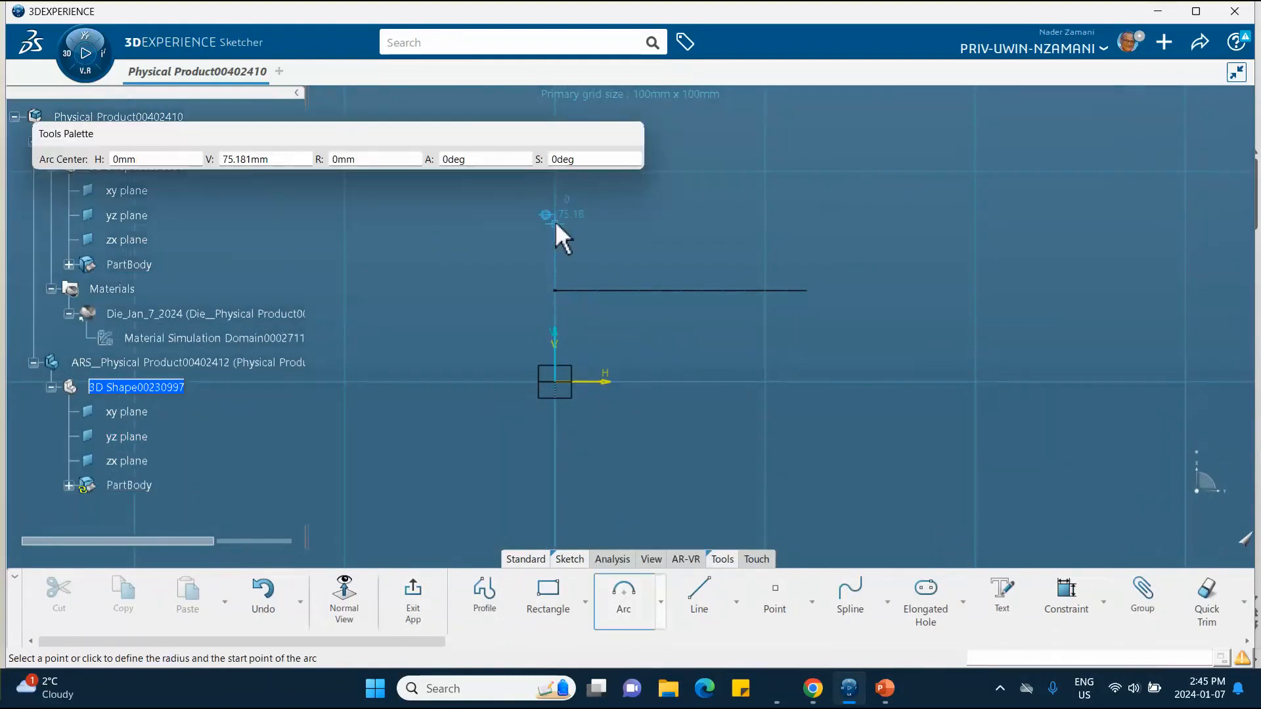
{"action": "left_click", "coordinate": [465, 224]}
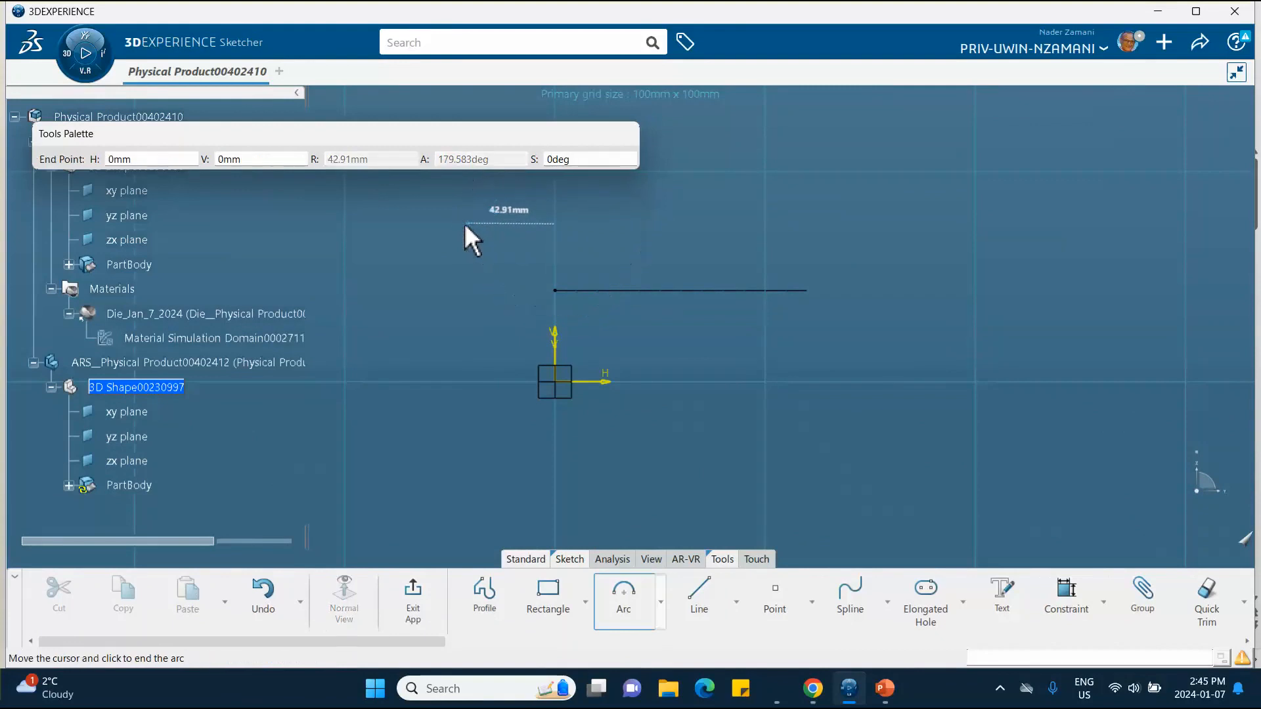
{"action": "left_click", "coordinate": [611, 222]}
{"action": "left_click", "coordinate": [782, 196]}
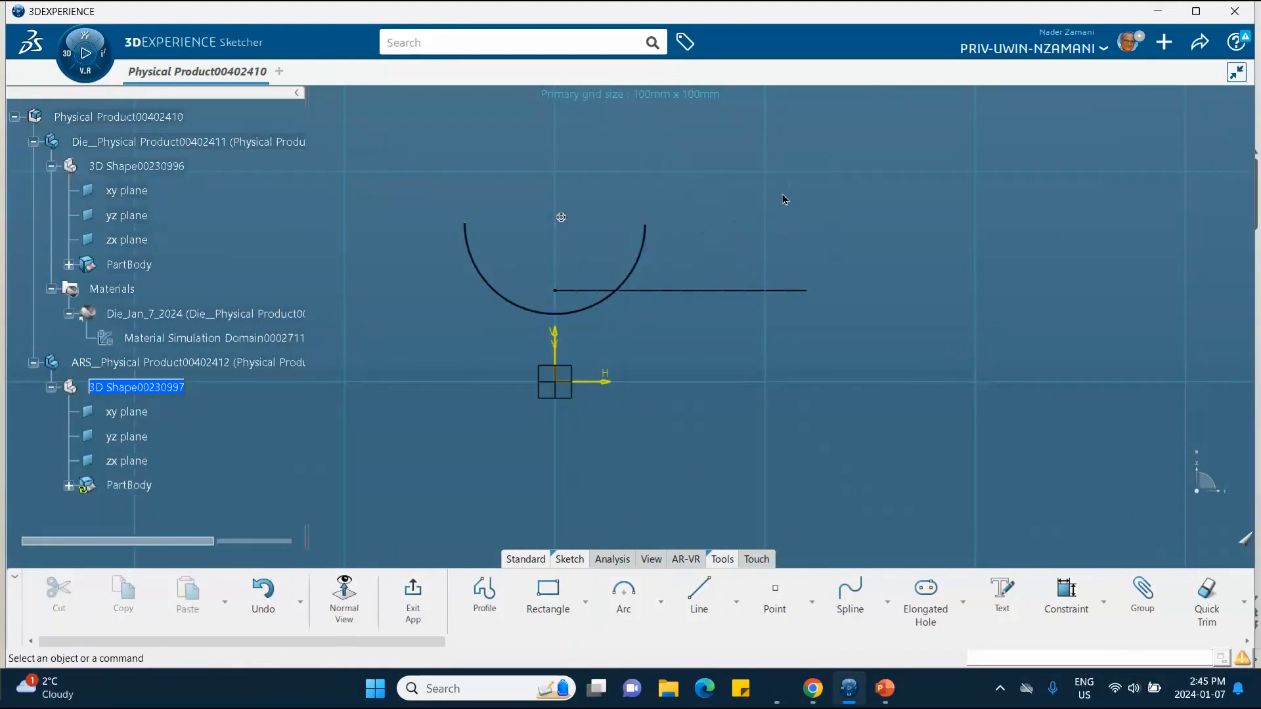
Dimension the arc's radius and set it to 20 mm.
{"action": "left_click", "coordinate": [1067, 593]}
{"action": "left_click", "coordinate": [650, 250]}
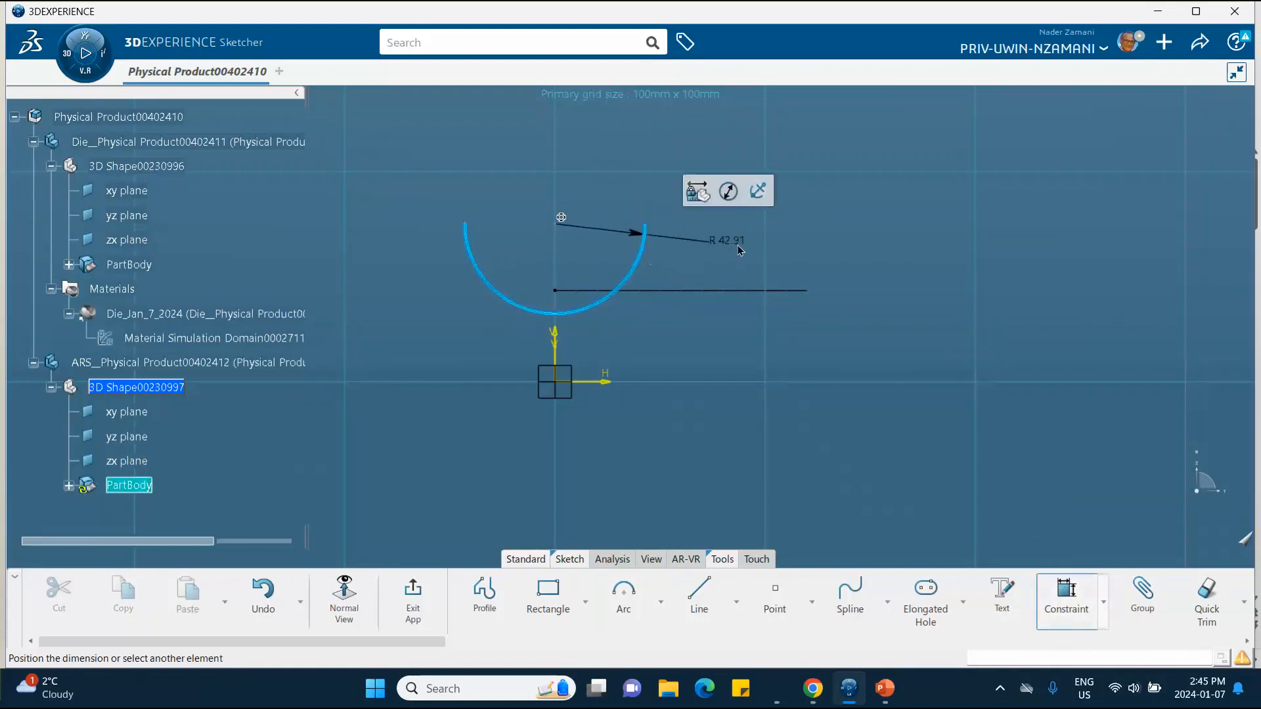
{"action": "left_click", "coordinate": [726, 243]}
{"action": "type", "text": "20"}
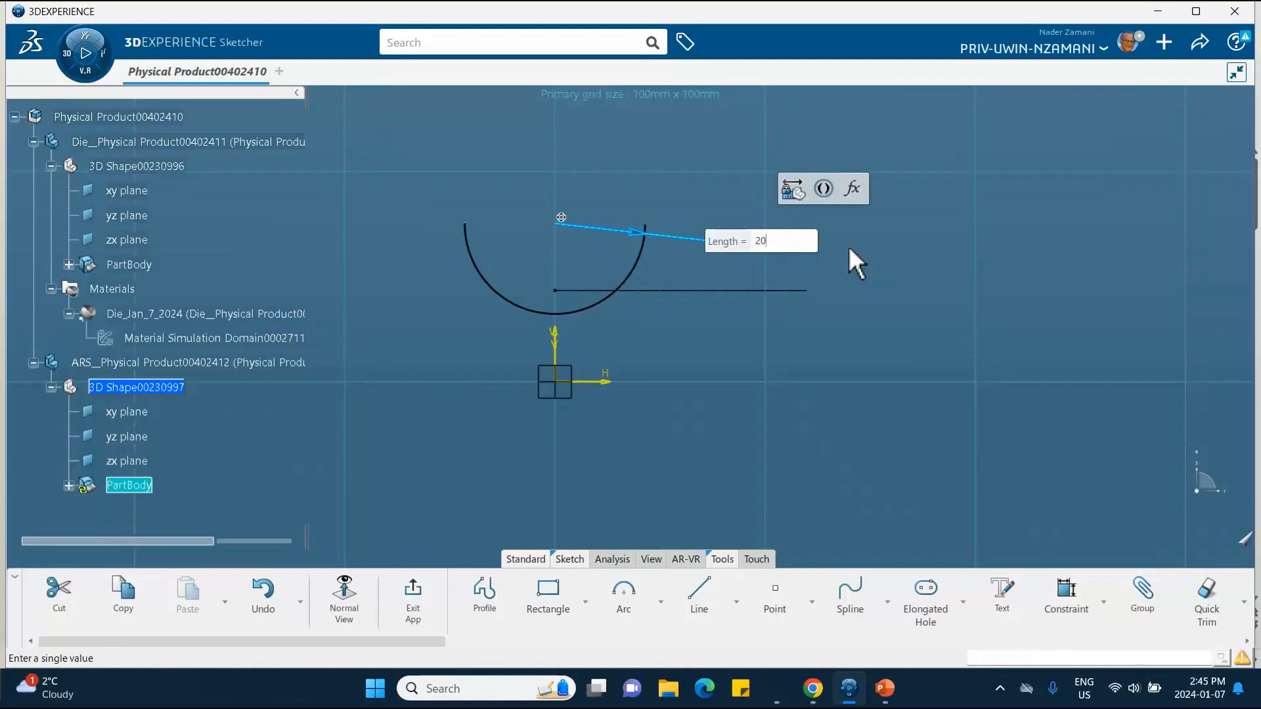
{"action": "key", "text": "Return"}
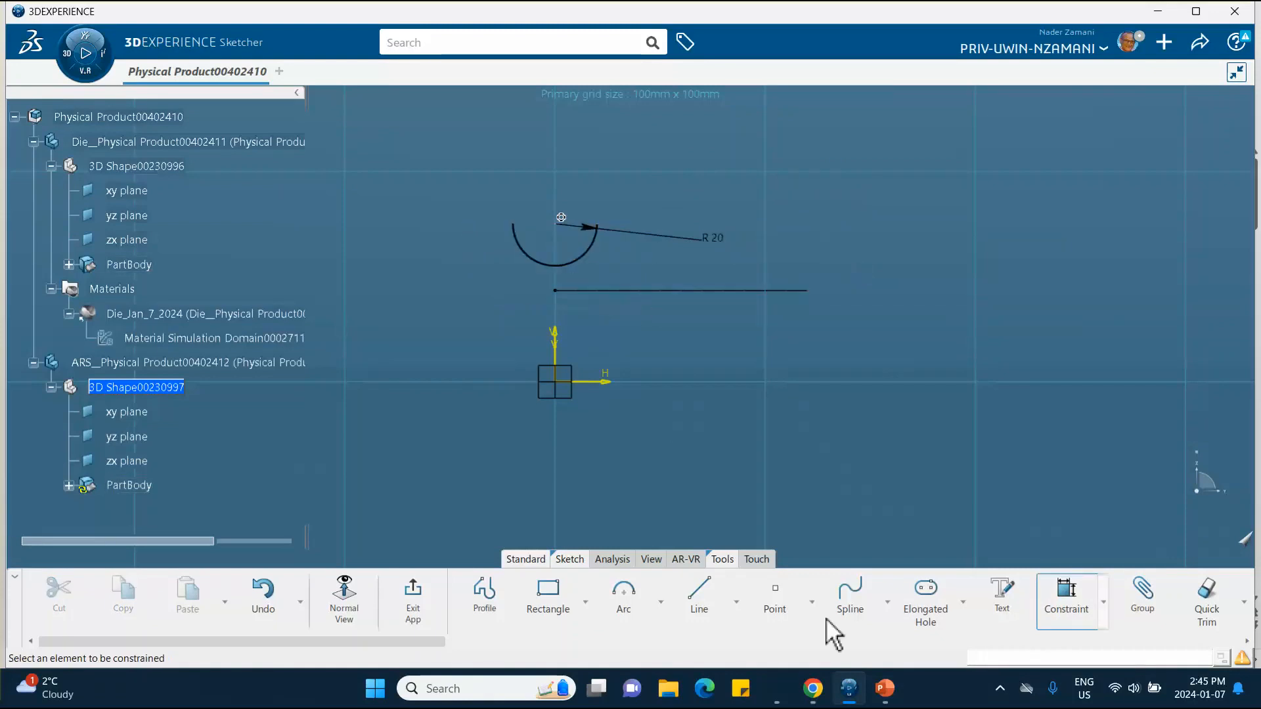
Switch to PowerPoint, check the punch and plate dimensions on slide 4, and return to the sketch in 3DEXPERIENCE.
{"action": "left_click", "coordinate": [884, 688]}
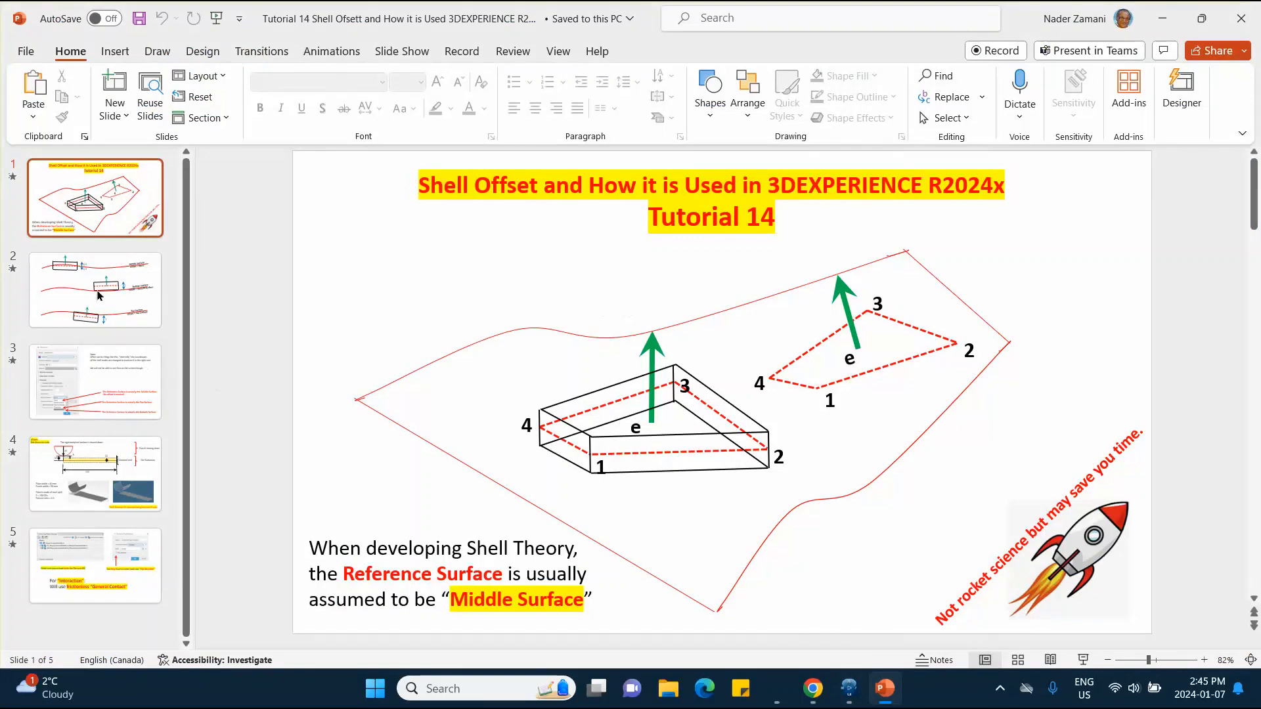
{"action": "left_click", "coordinate": [96, 463]}
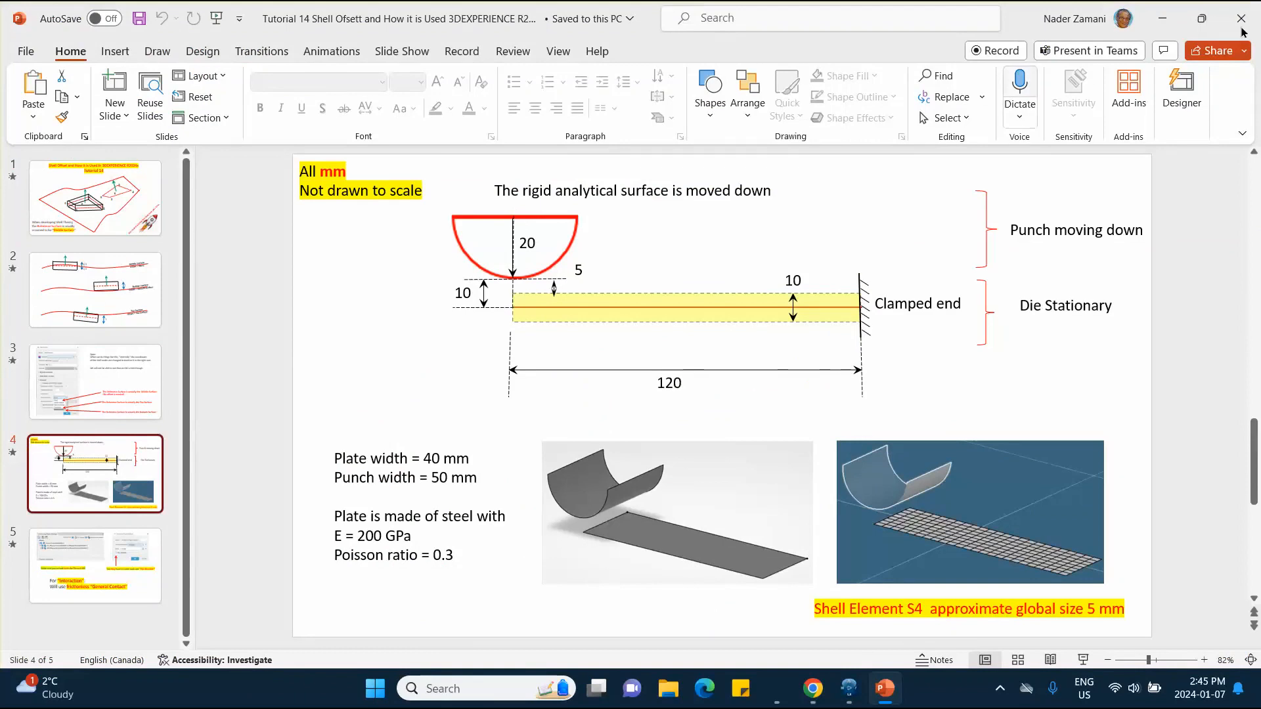
{"action": "left_click", "coordinate": [849, 687]}
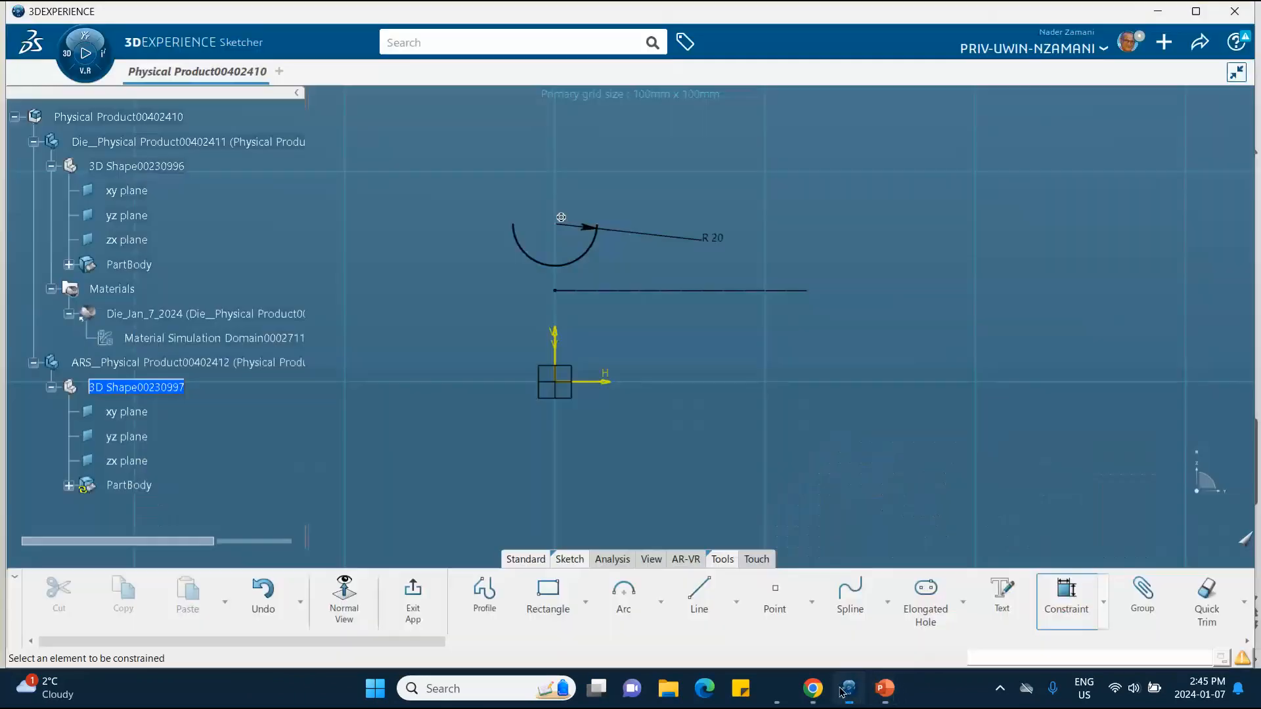
{"action": "left_click", "coordinate": [1066, 598]}
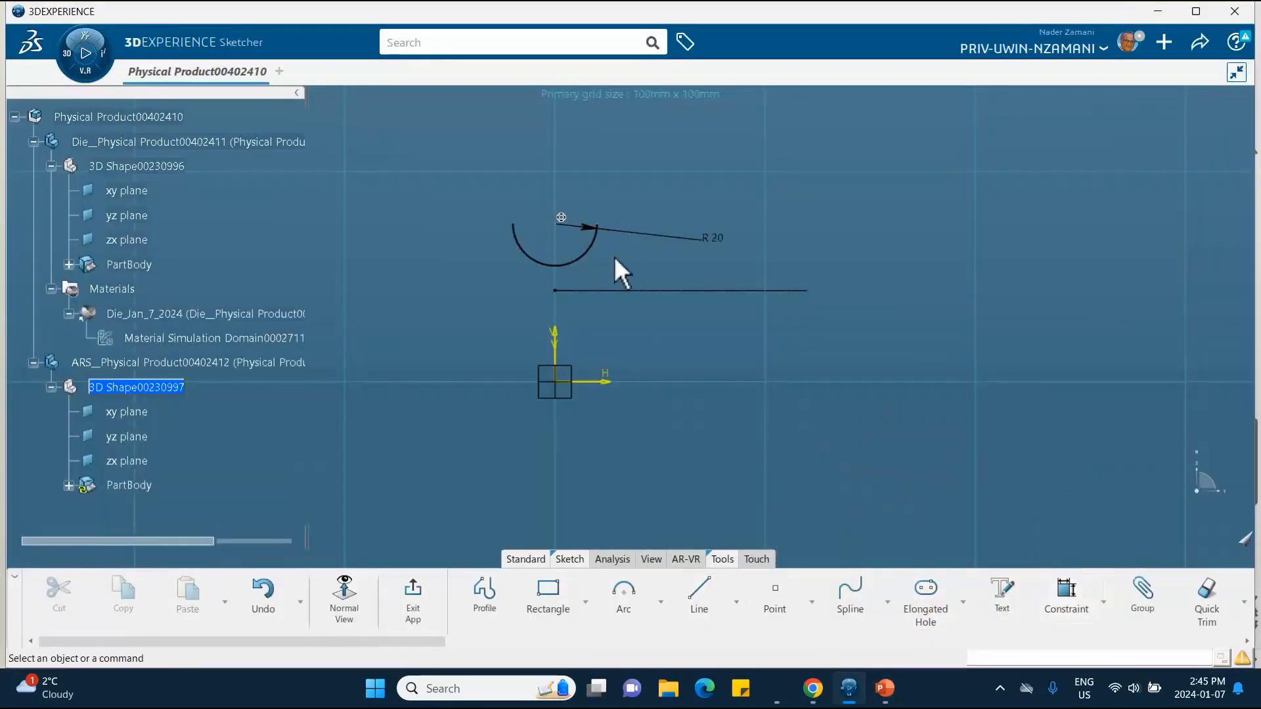
{"action": "left_click", "coordinate": [557, 224]}
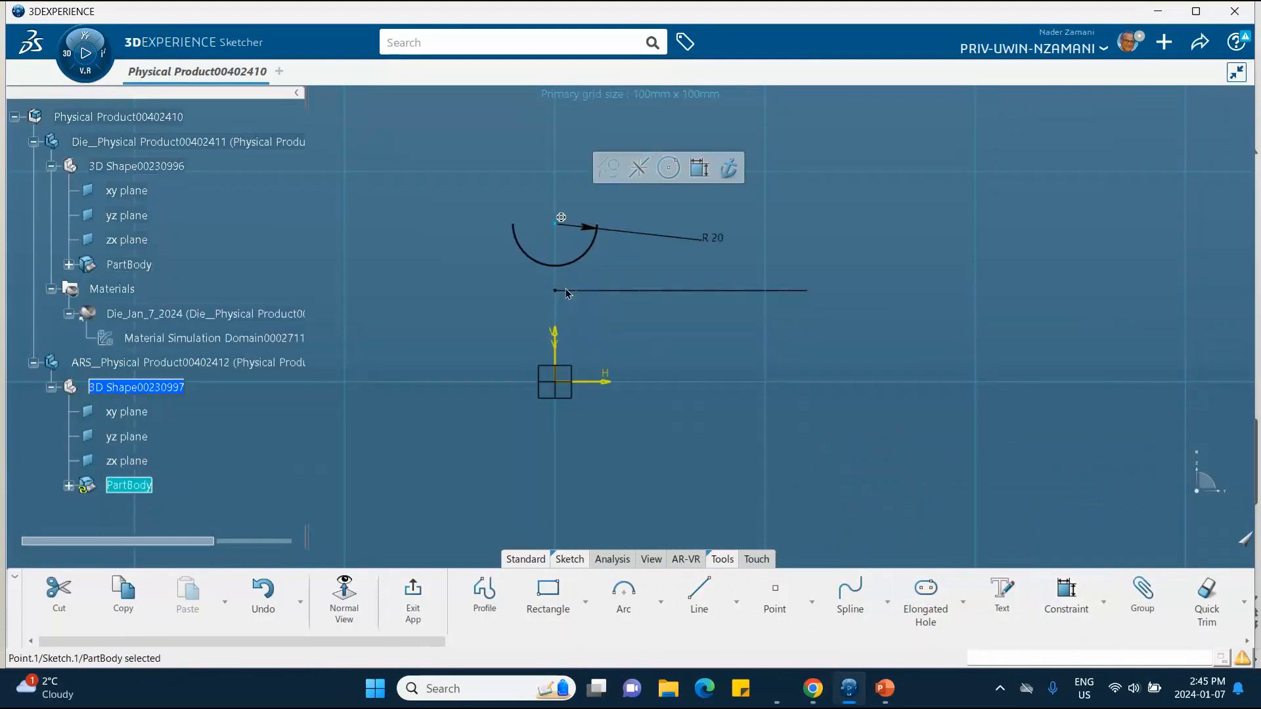
{"action": "left_click", "coordinate": [559, 290]}
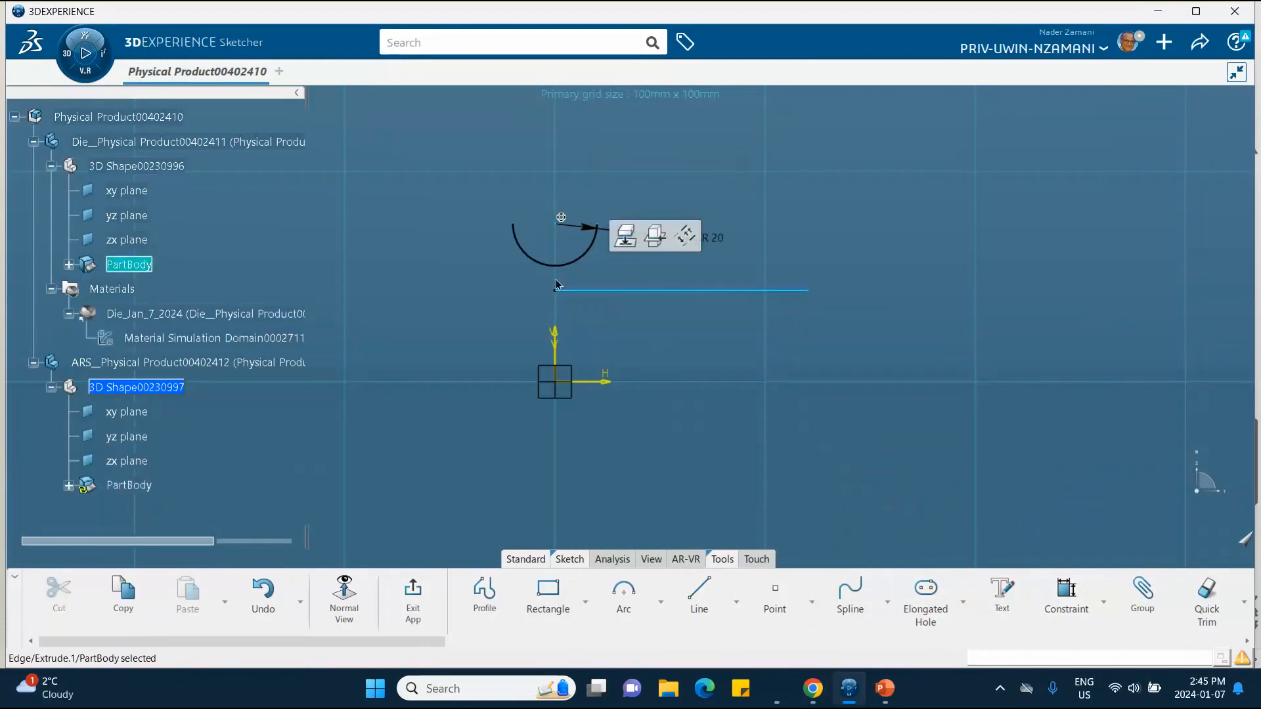
{"action": "left_click", "coordinate": [844, 305]}
Constrain the vertical distance between the arc's centre and the plate's edge line to 30 mm.
{"action": "left_click", "coordinate": [1069, 604]}
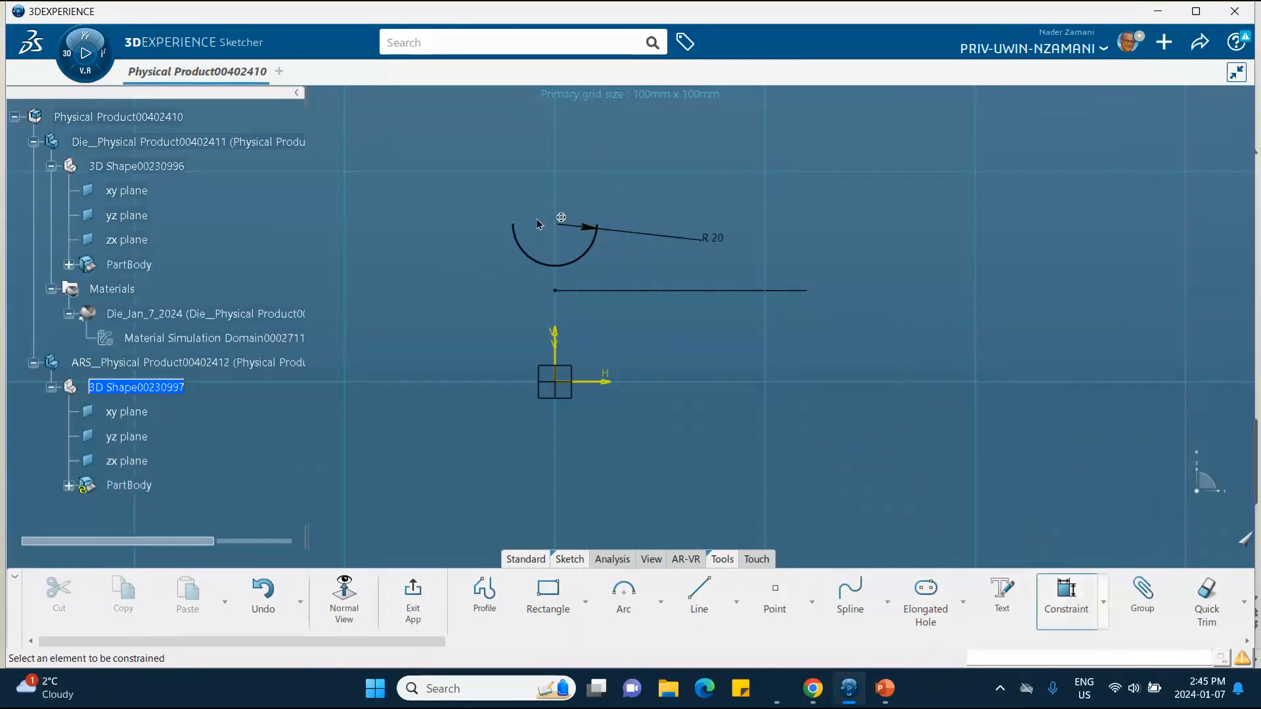
{"action": "left_click", "coordinate": [555, 224]}
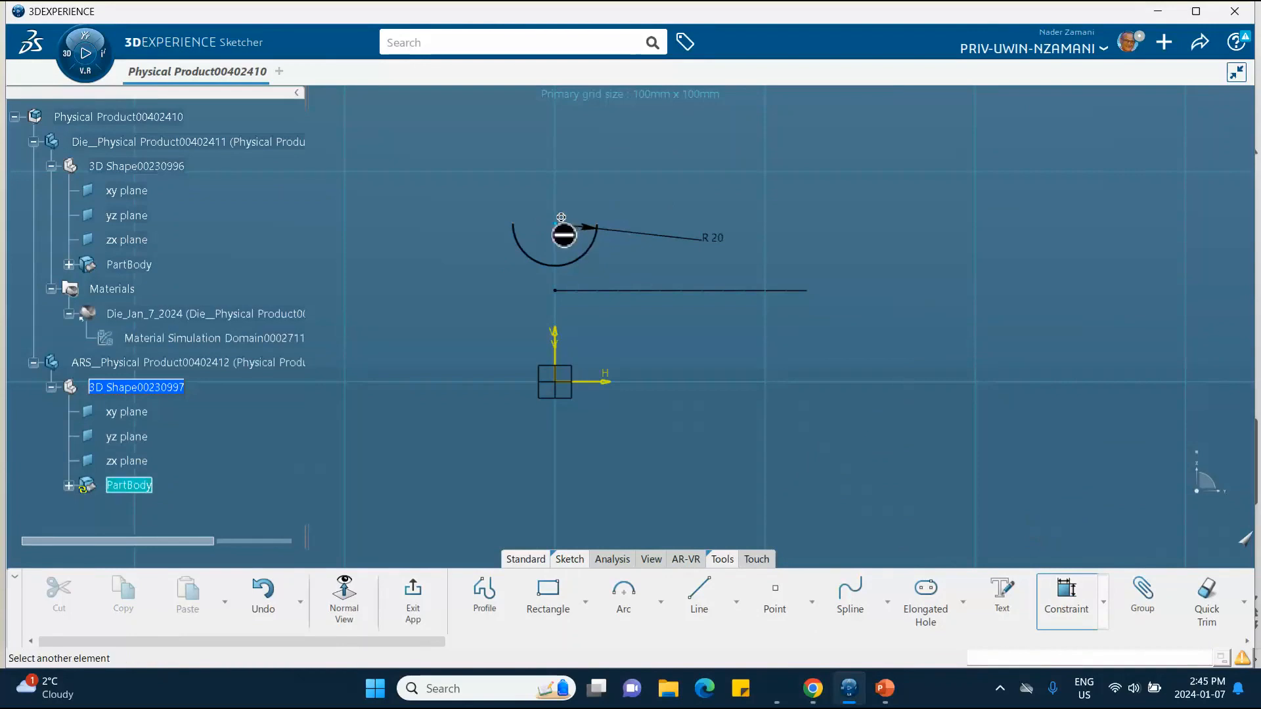
{"action": "left_click", "coordinate": [584, 292]}
{"action": "left_click", "coordinate": [465, 264]}
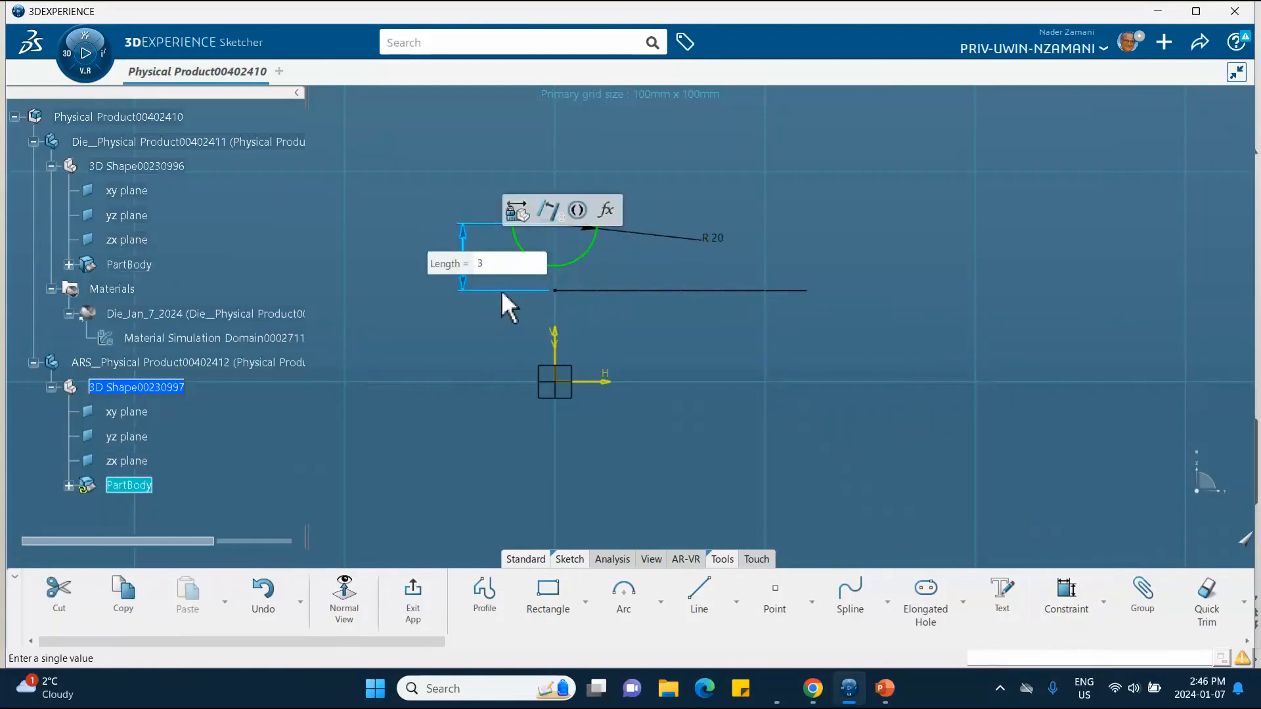
{"action": "key", "text": "Return"}
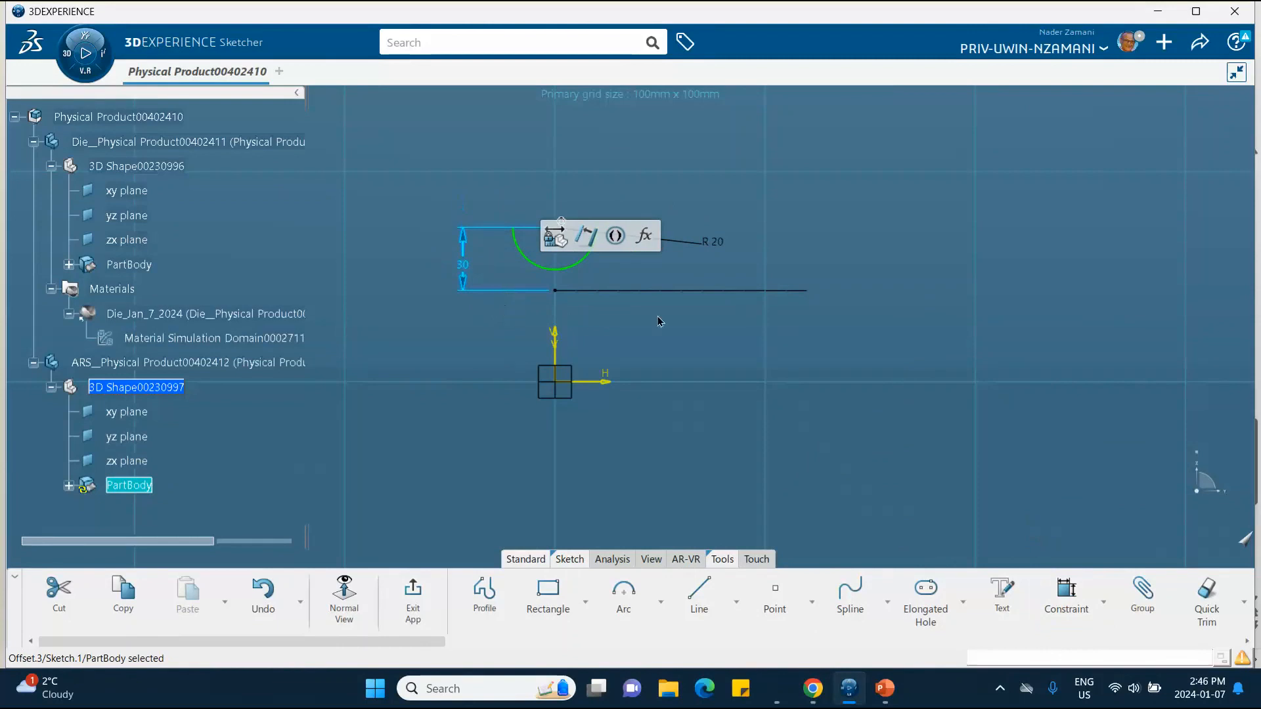
{"action": "left_click", "coordinate": [733, 346]}
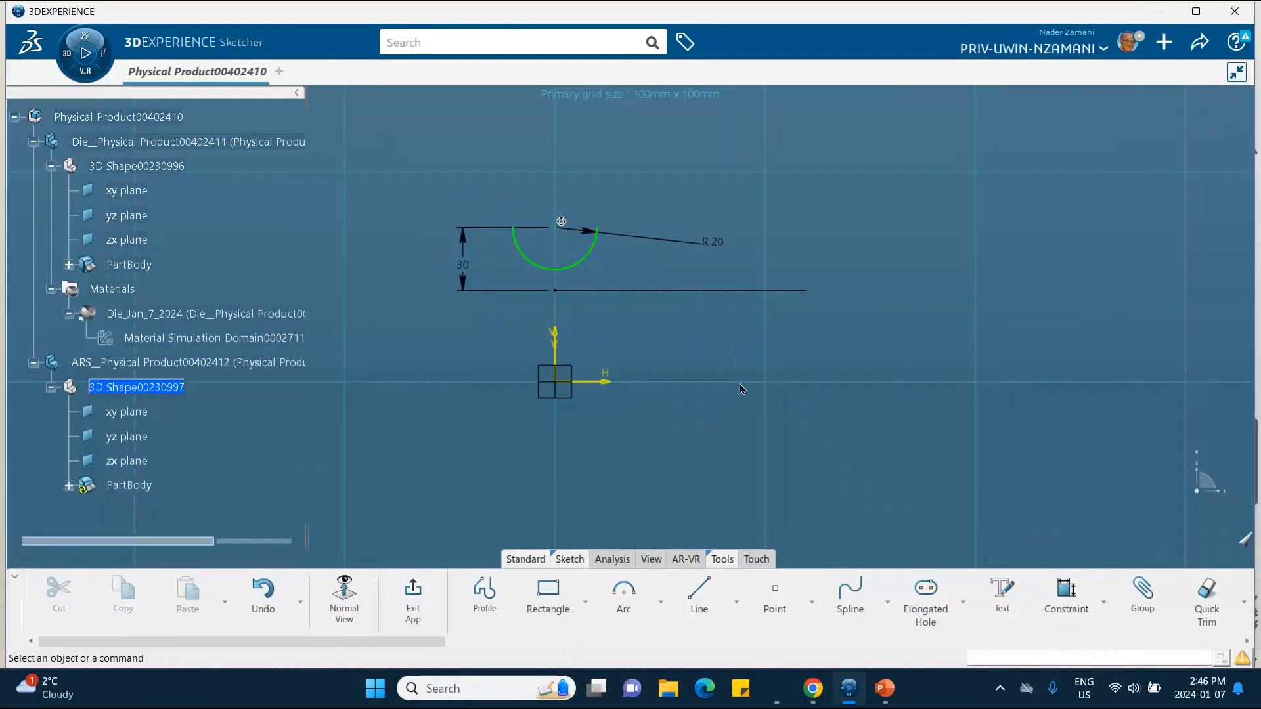
Exit the sketch and extrude the arc as a surface with mirrored limits of 25 mm on each side.
{"action": "left_click", "coordinate": [408, 601]}
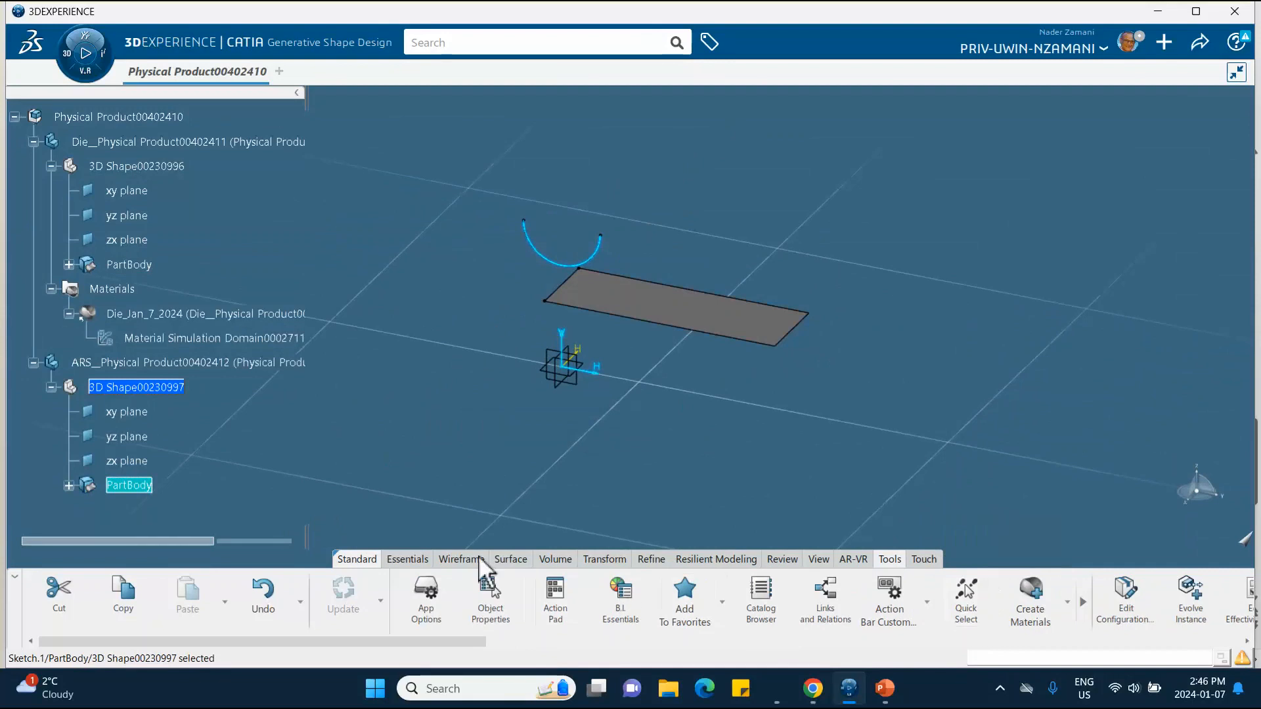
{"action": "left_click", "coordinate": [501, 557]}
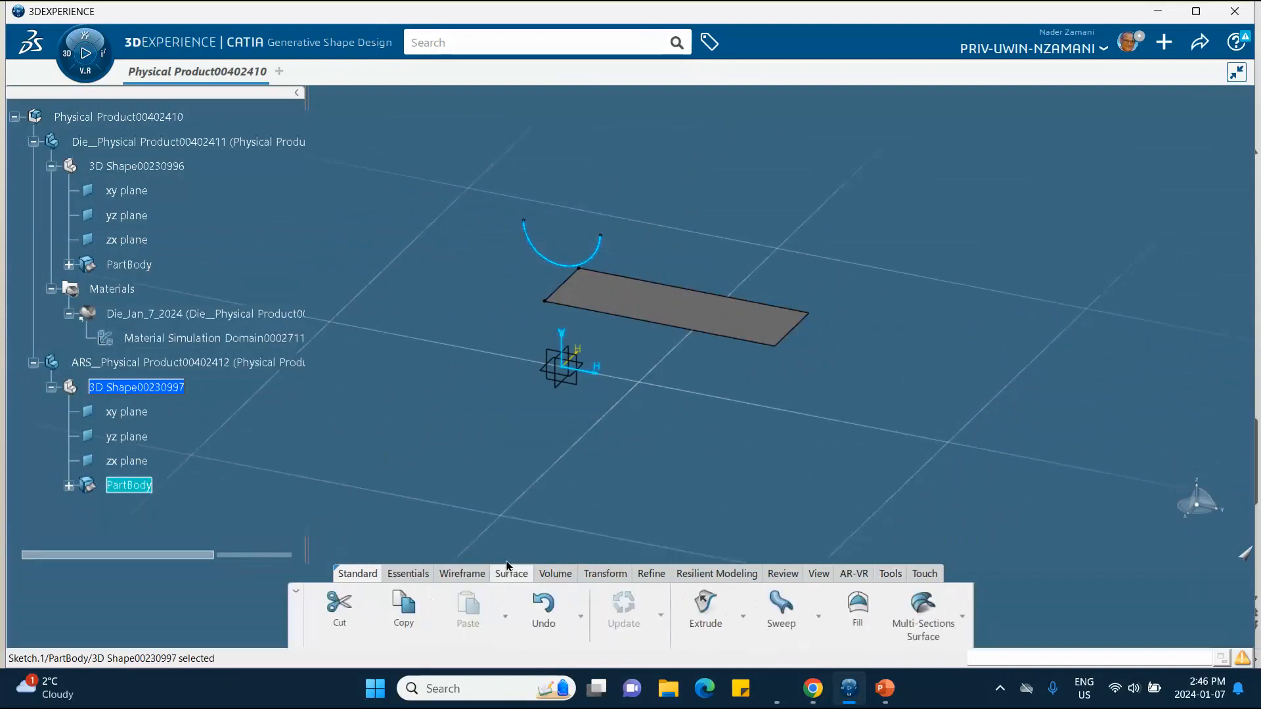
{"action": "left_click", "coordinate": [698, 616]}
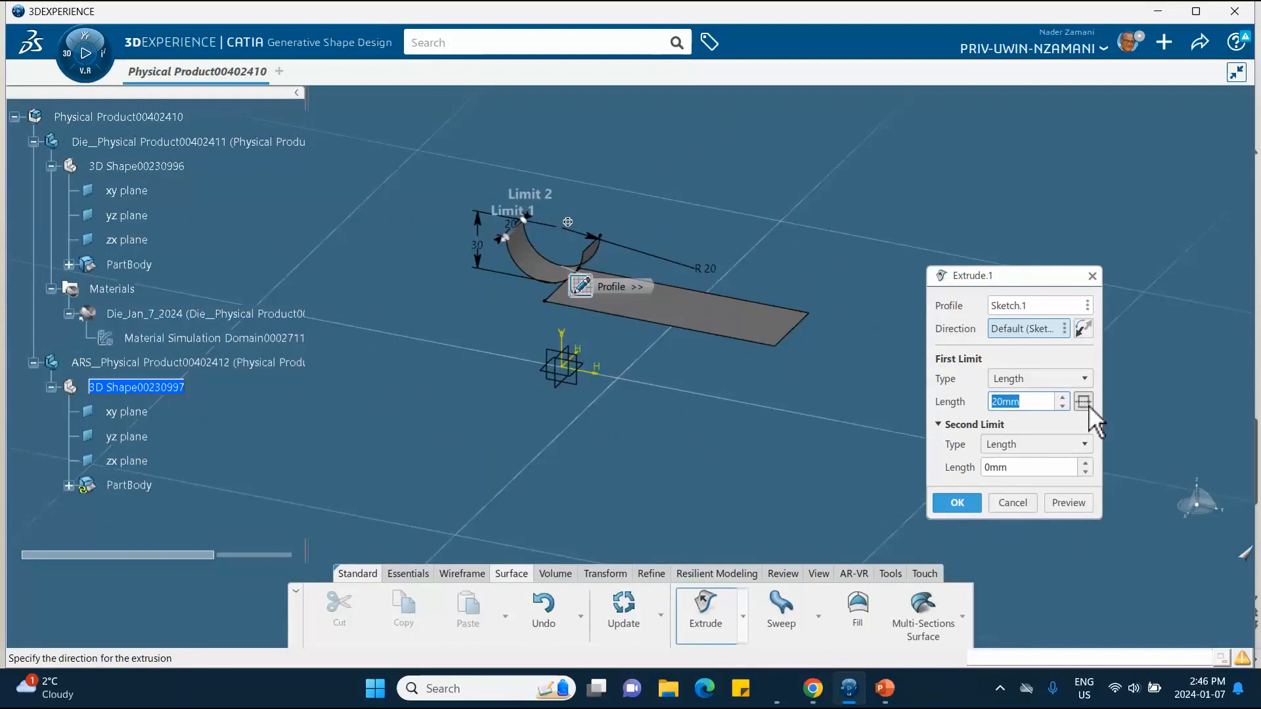
{"action": "left_click", "coordinate": [1083, 402]}
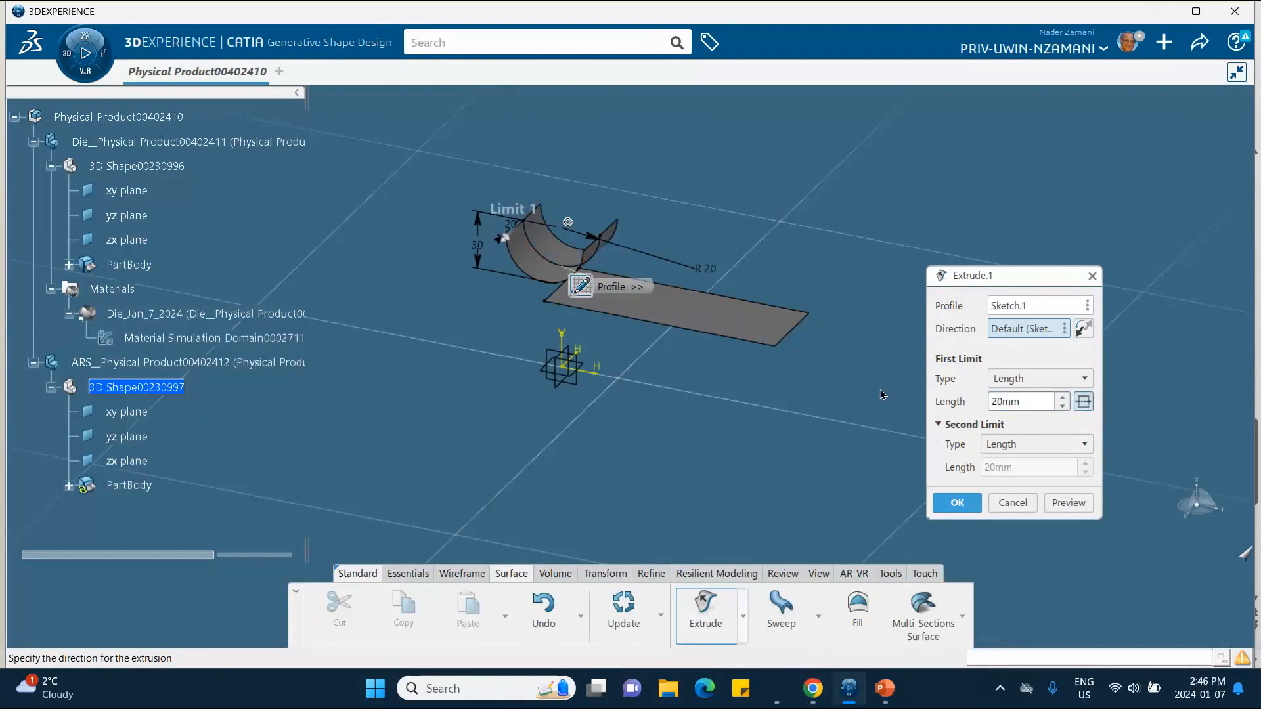
{"action": "left_click_drag", "start_coordinate": [1032, 402], "coordinate": [912, 400]}
{"action": "type", "text": "25"}
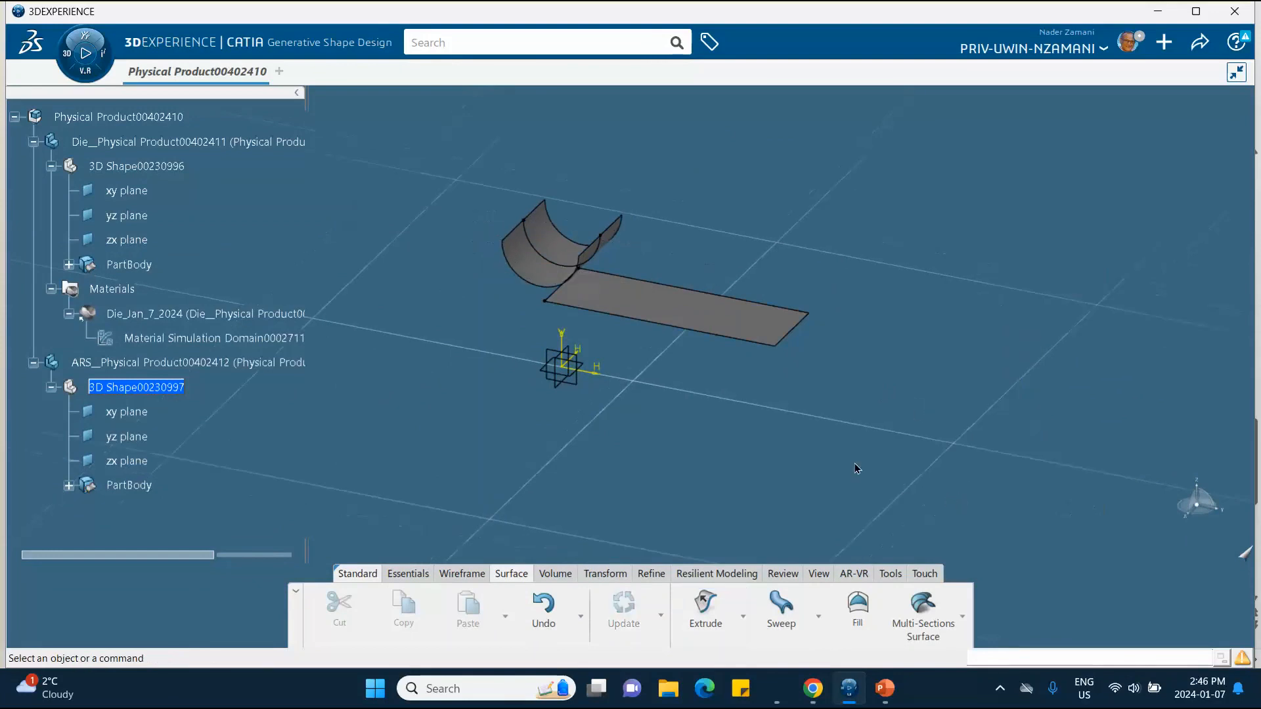
Hide the arc sketch on the extruded punch surface.
{"action": "right_click", "coordinate": [534, 243]}
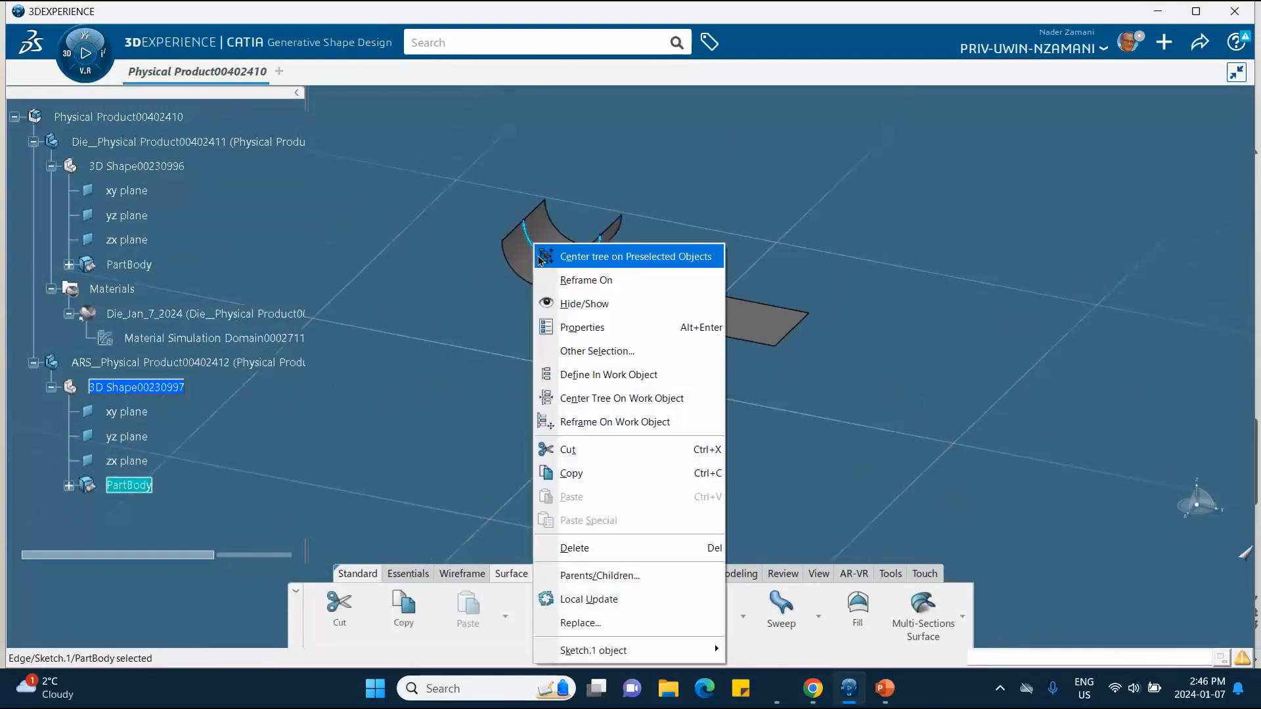
{"action": "left_click", "coordinate": [566, 304]}
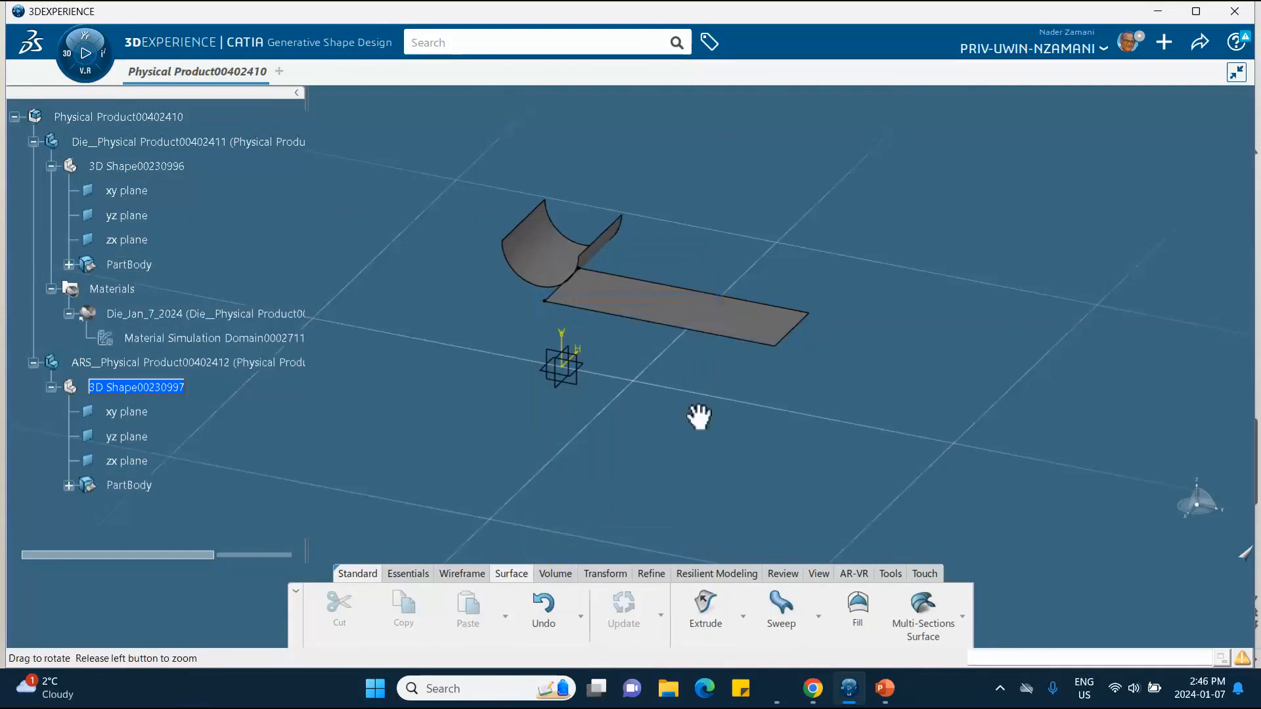
{"action": "middle_click_drag", "start_coordinate": [698, 417], "coordinate": [691, 349]}
{"action": "right_click", "coordinate": [691, 343]}
{"action": "left_click", "coordinate": [582, 441]}
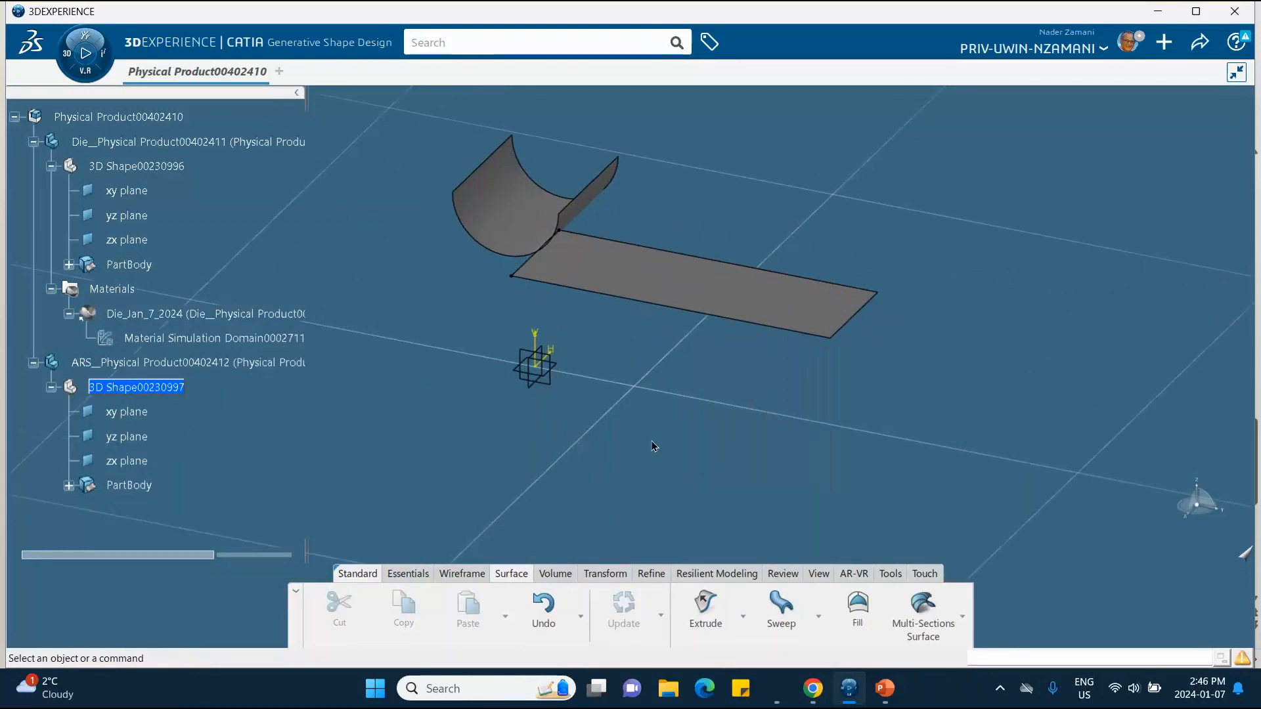
{"action": "middle_click_drag", "start_coordinate": [652, 440], "coordinate": [634, 493]}
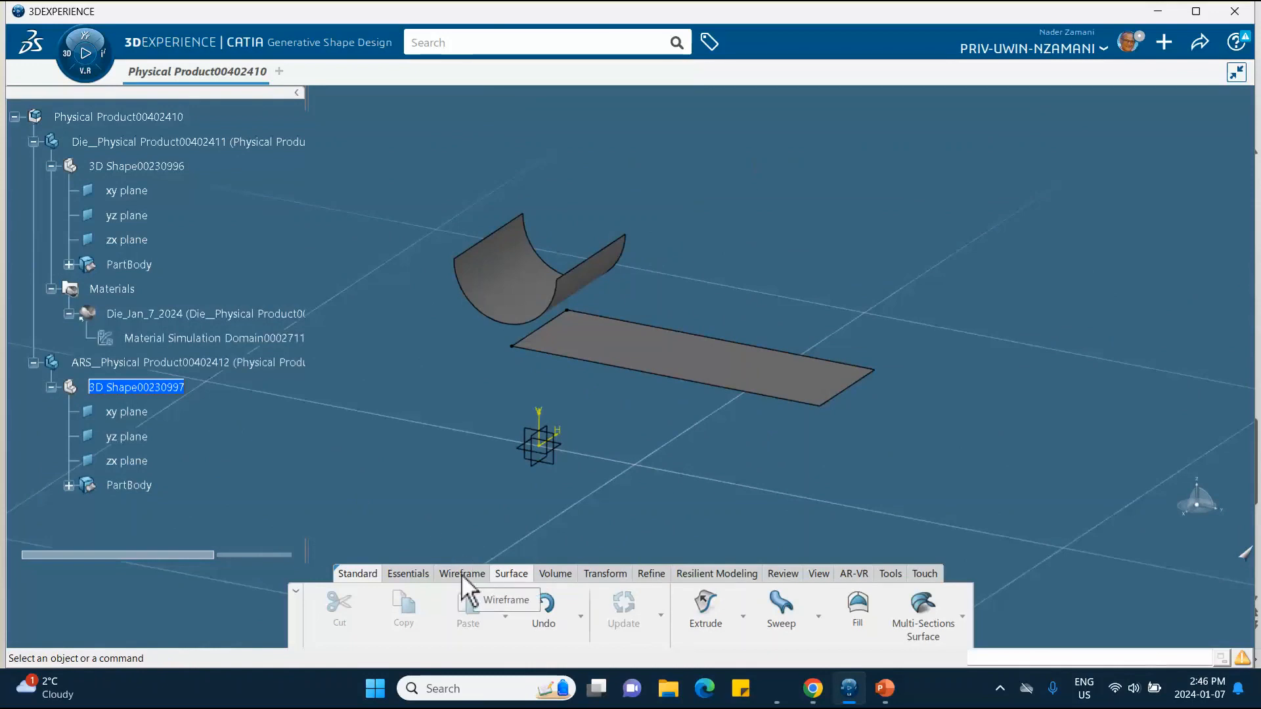
Create a reference point in the ARS part by coordinates, with X 0 mm, Y 0 mm and Z 100 mm.
{"action": "left_click", "coordinate": [411, 572]}
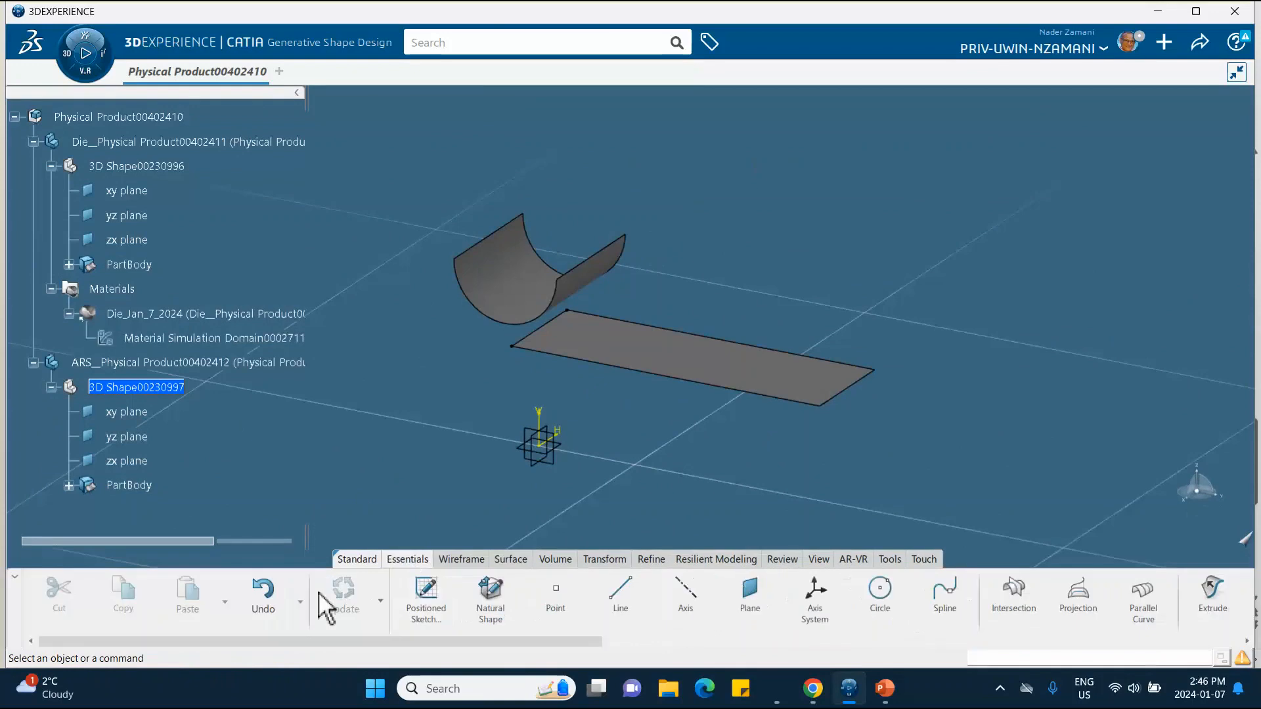
{"action": "left_click", "coordinate": [557, 601]}
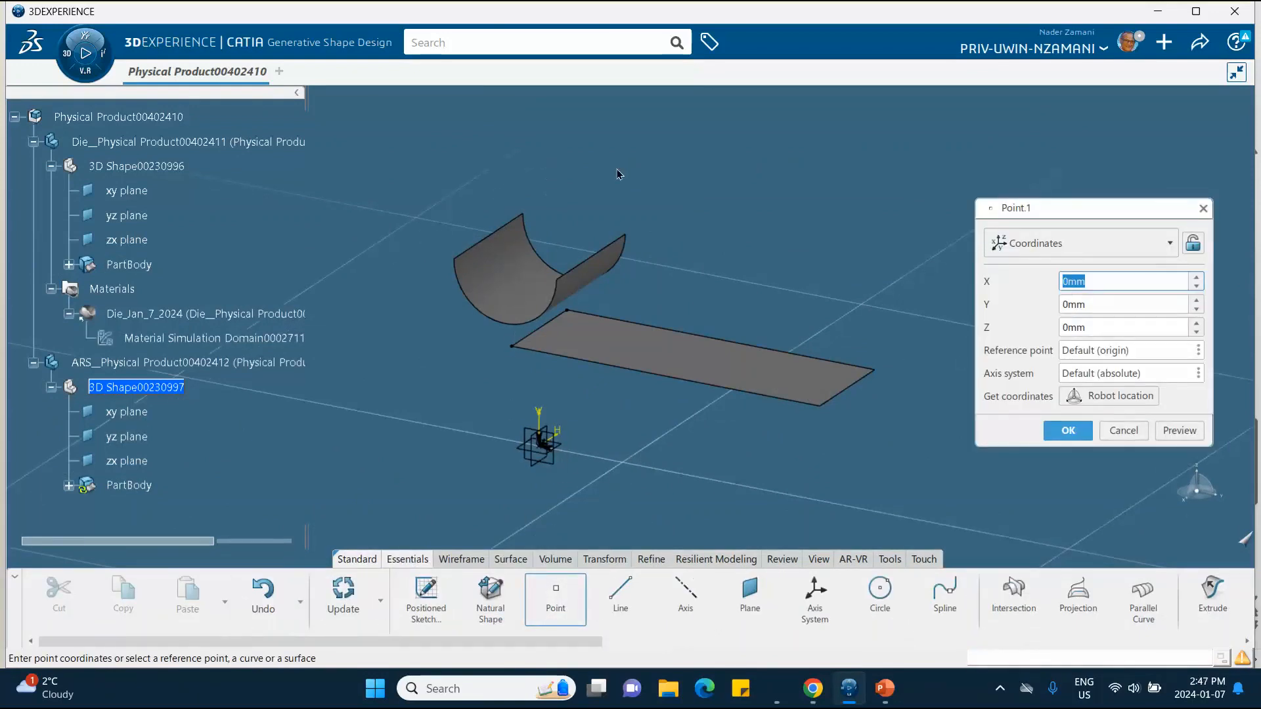
{"action": "double_click", "coordinate": [1107, 327]}
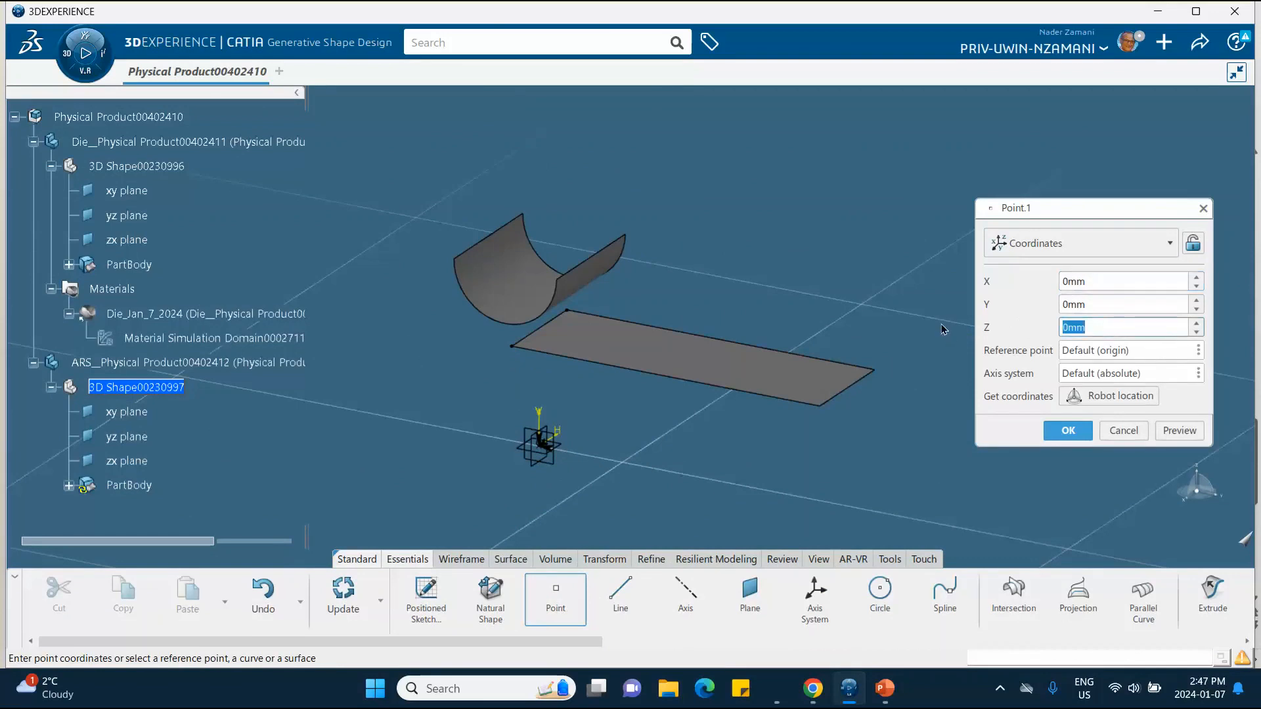
{"action": "type", "text": "100"}
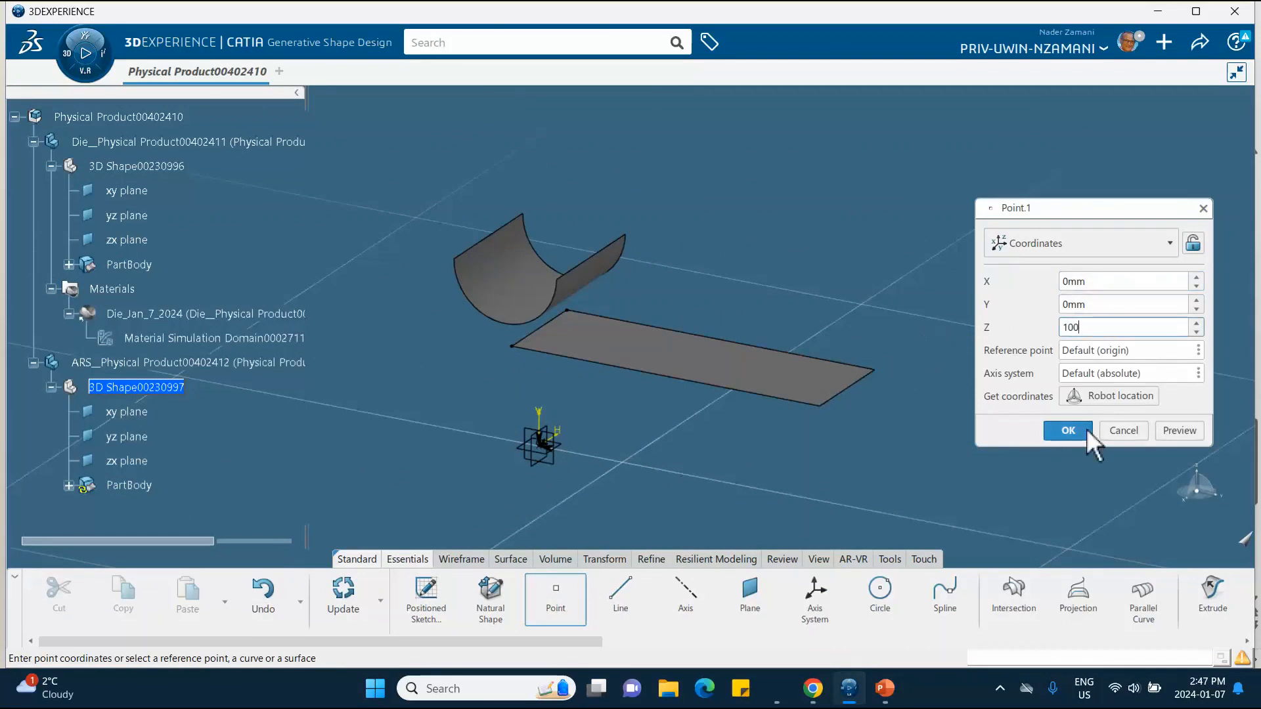
{"action": "left_click", "coordinate": [1187, 431]}
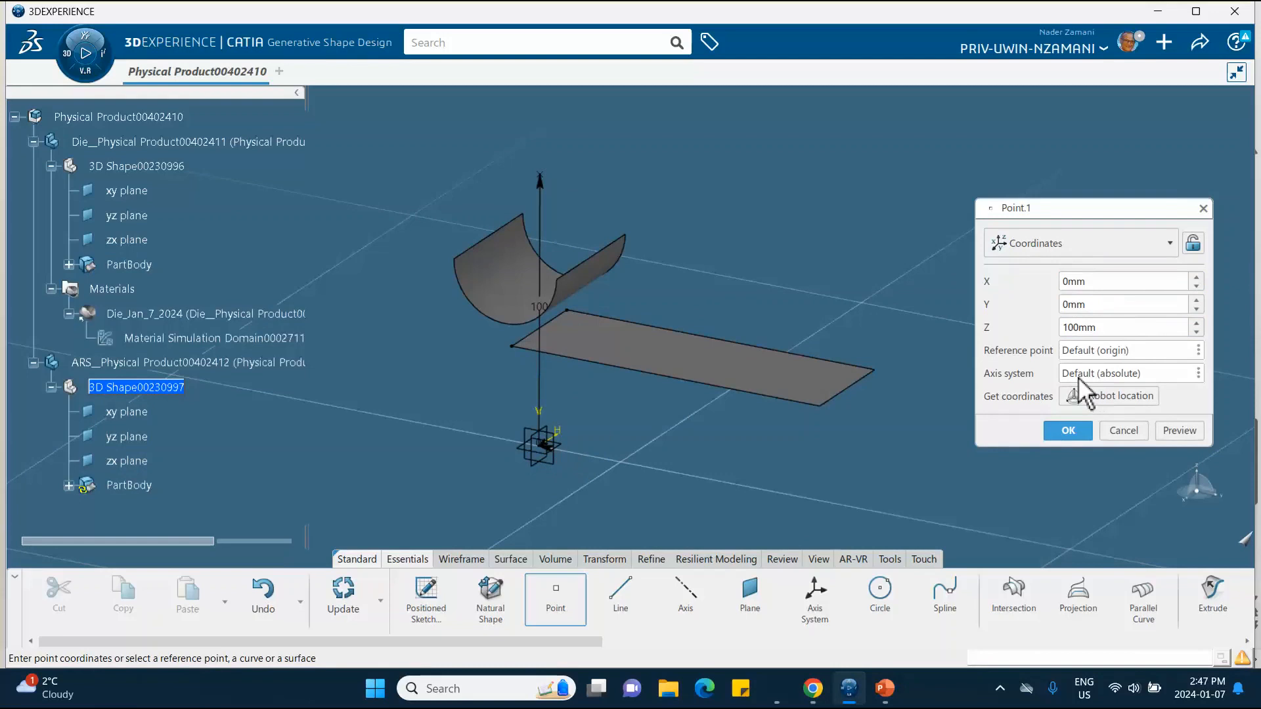
{"action": "left_click", "coordinate": [1068, 431]}
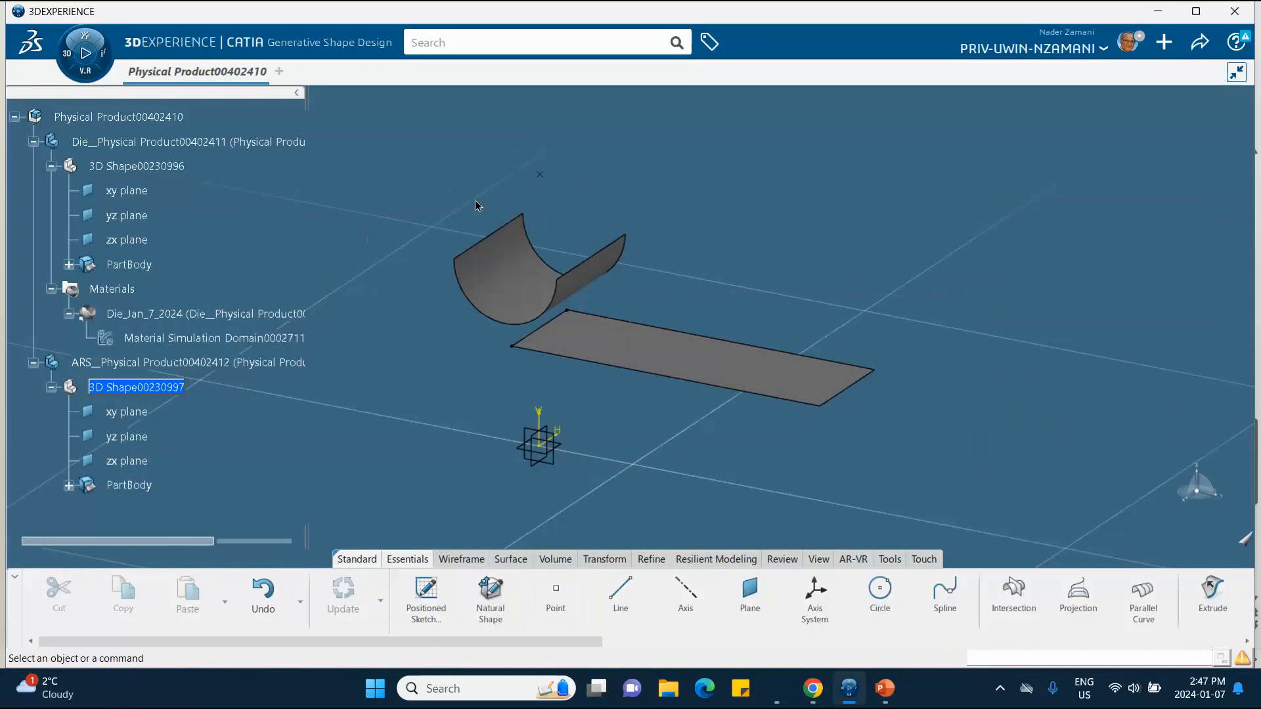
Save the assembly and make the top-level physical product the active object.
{"action": "middle_click_drag", "start_coordinate": [736, 250], "coordinate": [704, 247]}
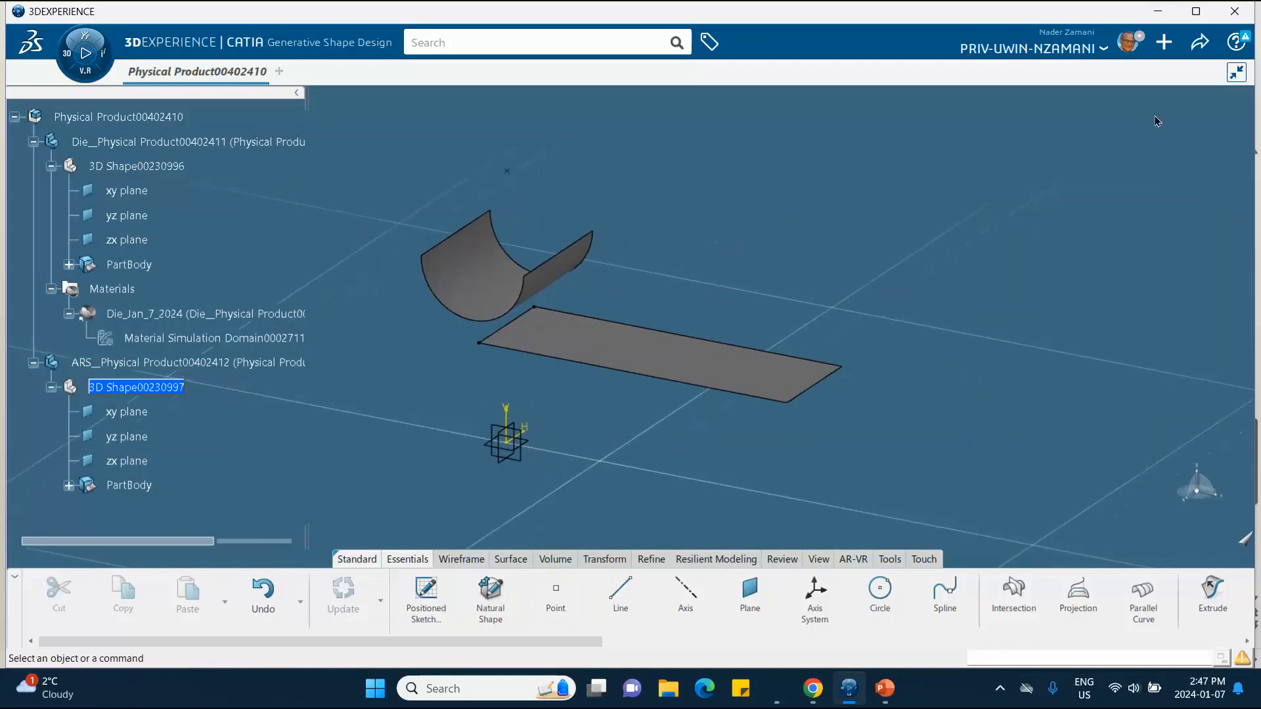
{"action": "left_click", "coordinate": [1200, 44]}
{"action": "left_click", "coordinate": [1136, 75]}
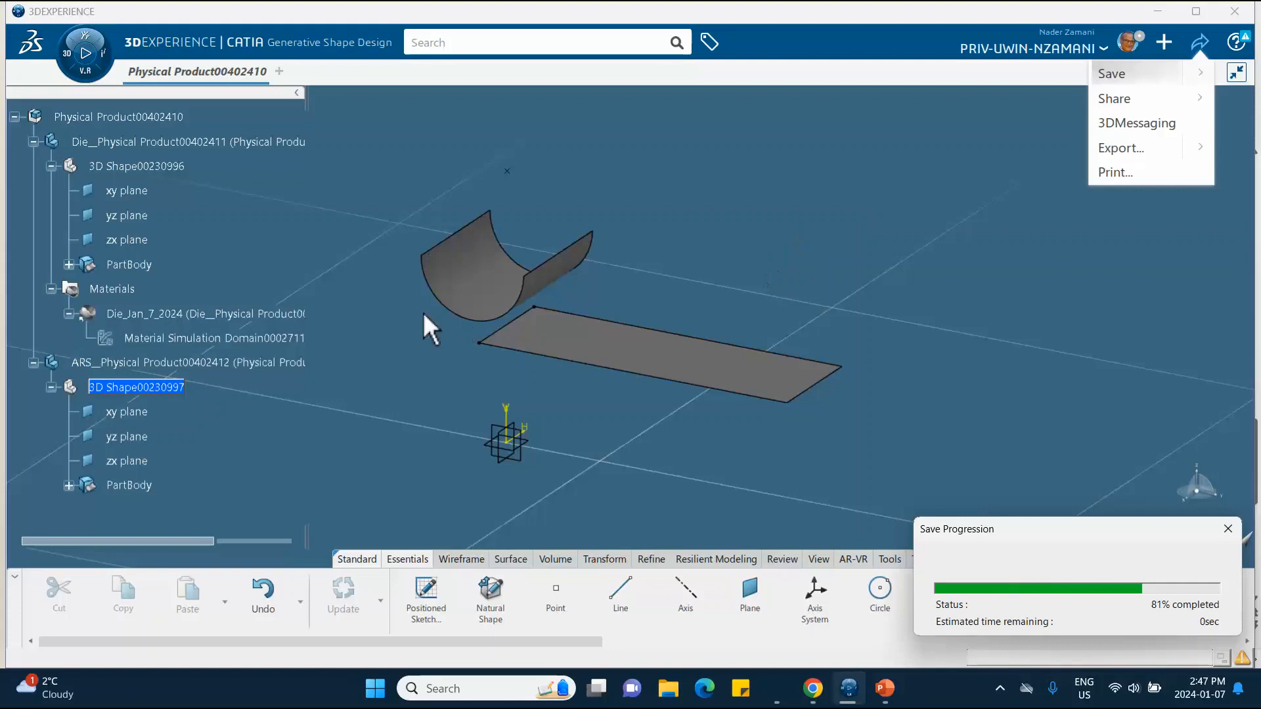
{"action": "double_click", "coordinate": [170, 117]}
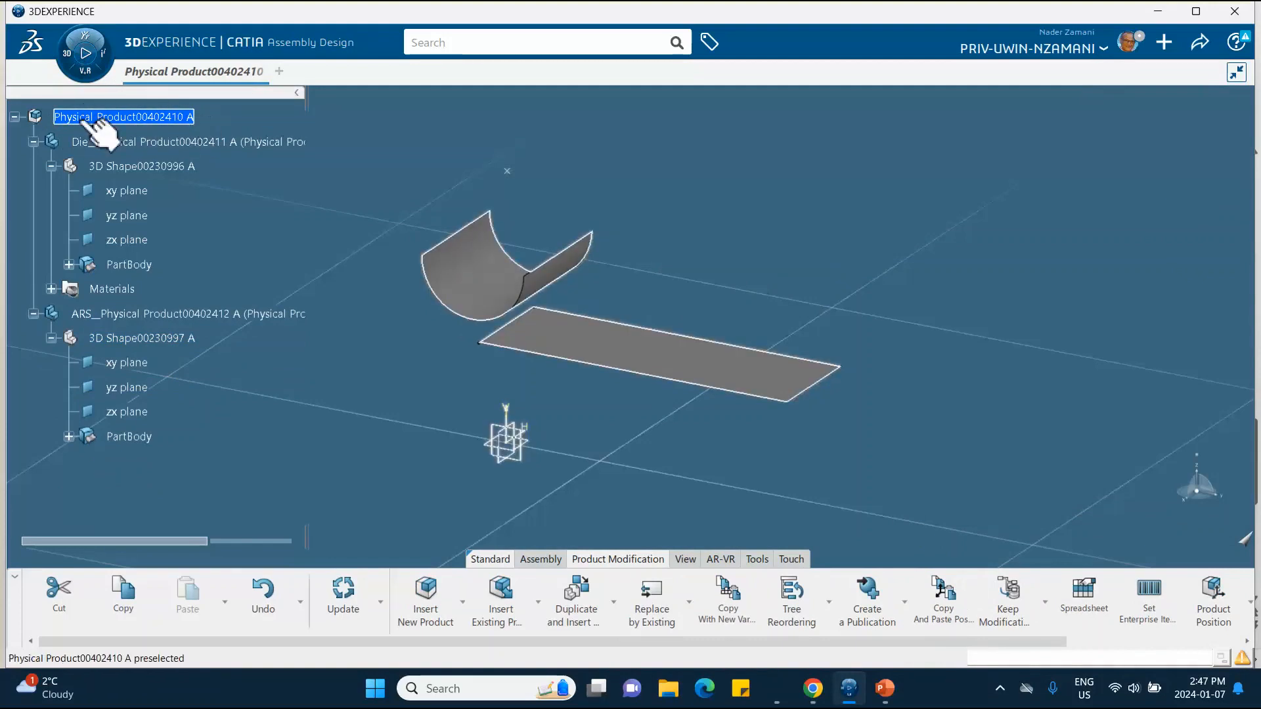
{"action": "left_click", "coordinate": [64, 56]}
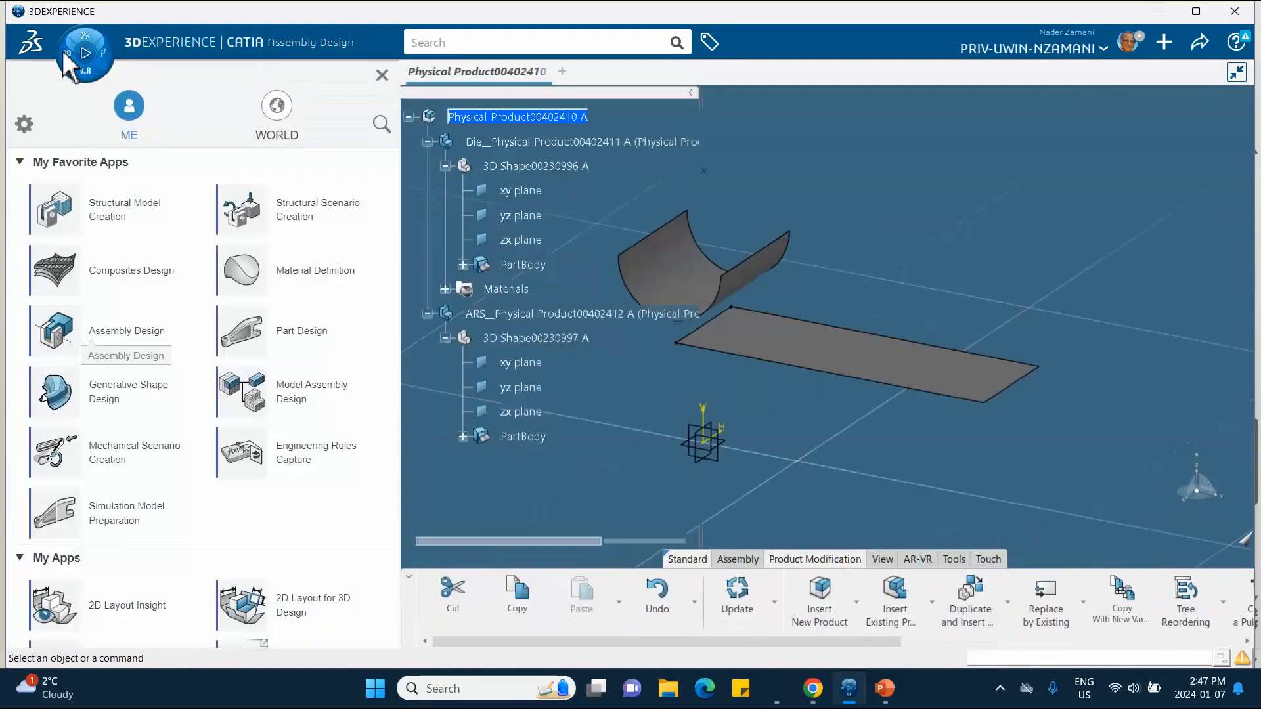
{"action": "scroll", "coordinate": [309, 394], "scroll_direction": "down", "scroll_amount": 3}
{"action": "scroll", "coordinate": [302, 293], "scroll_direction": "up", "scroll_amount": 3}
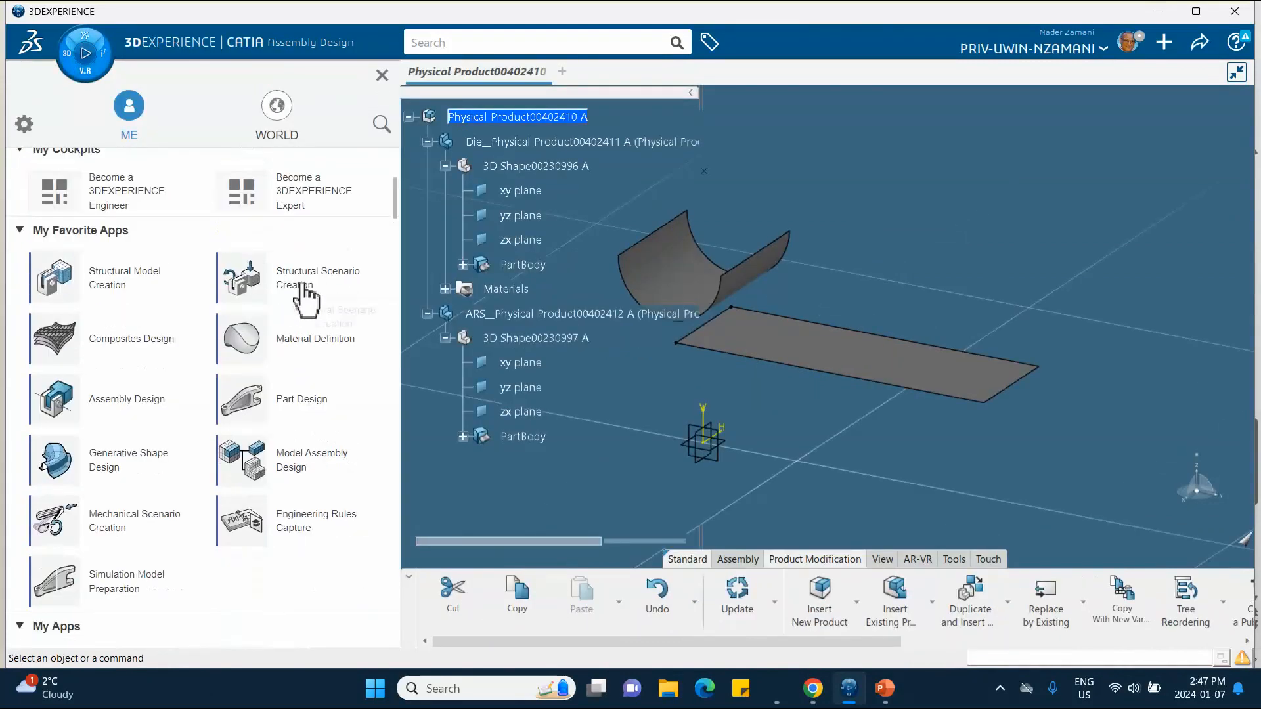
{"action": "left_click", "coordinate": [304, 291]}
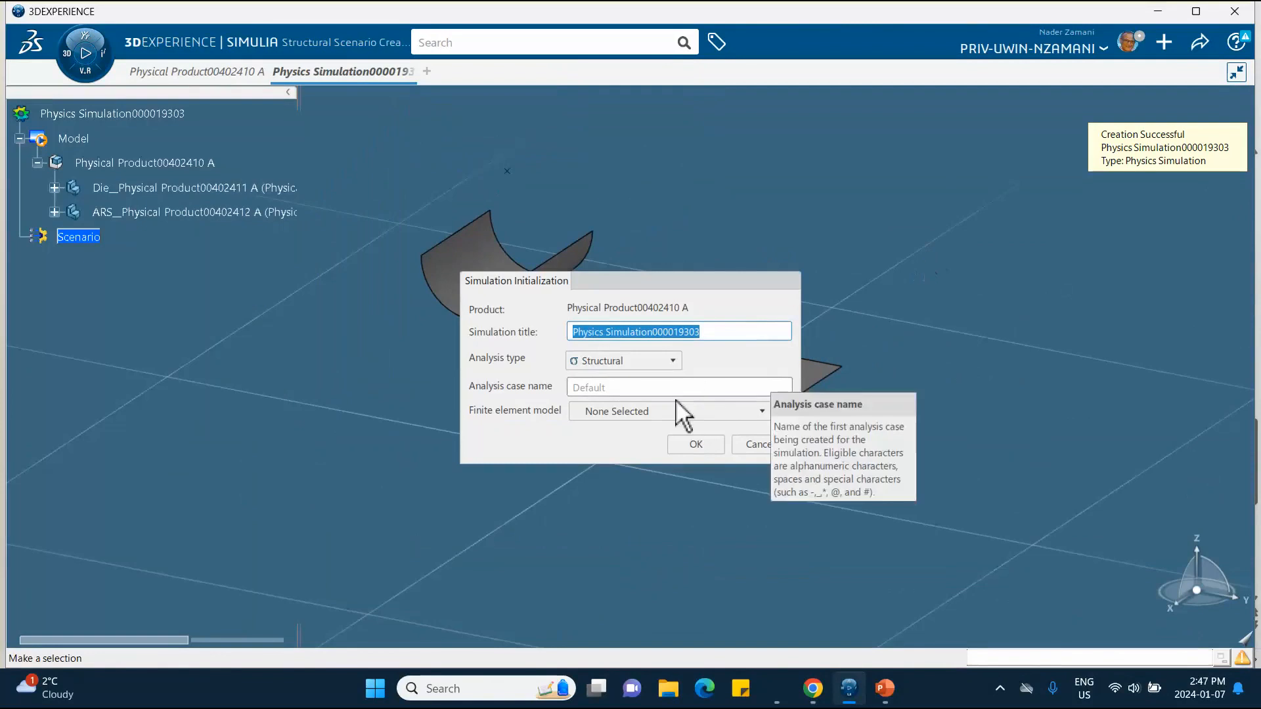
{"action": "left_click", "coordinate": [645, 410]}
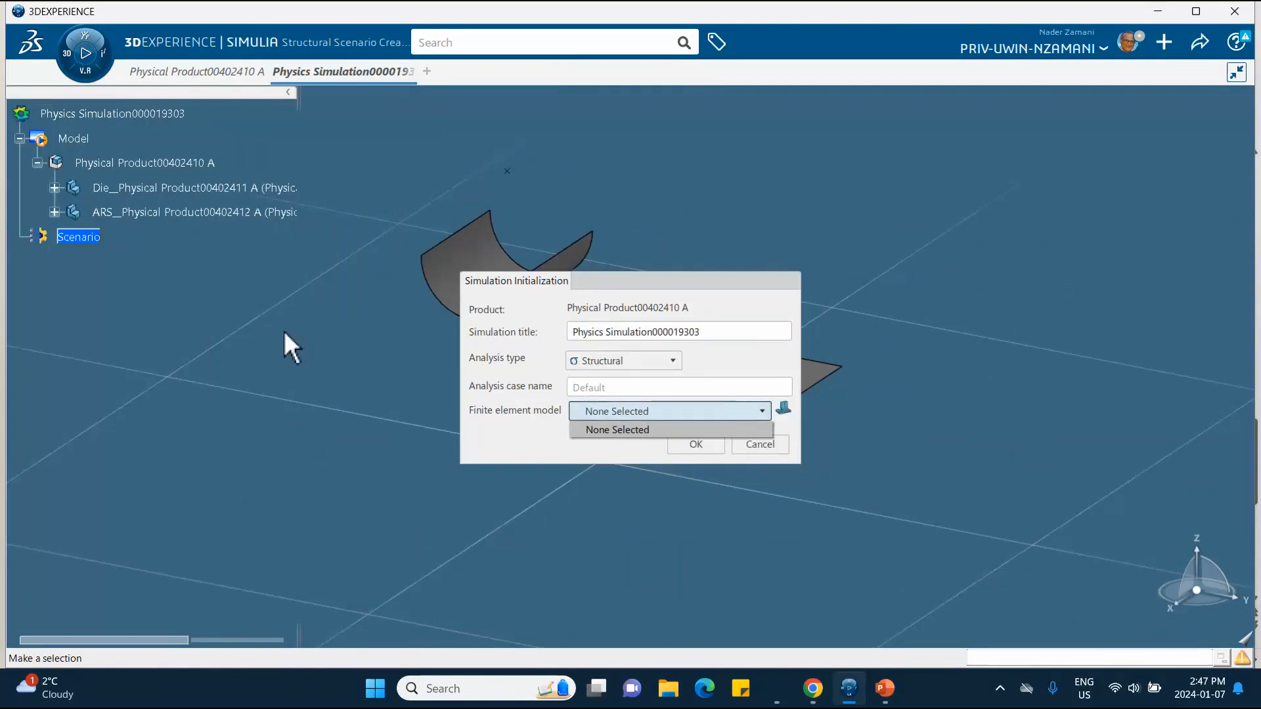
{"action": "left_click", "coordinate": [756, 445]}
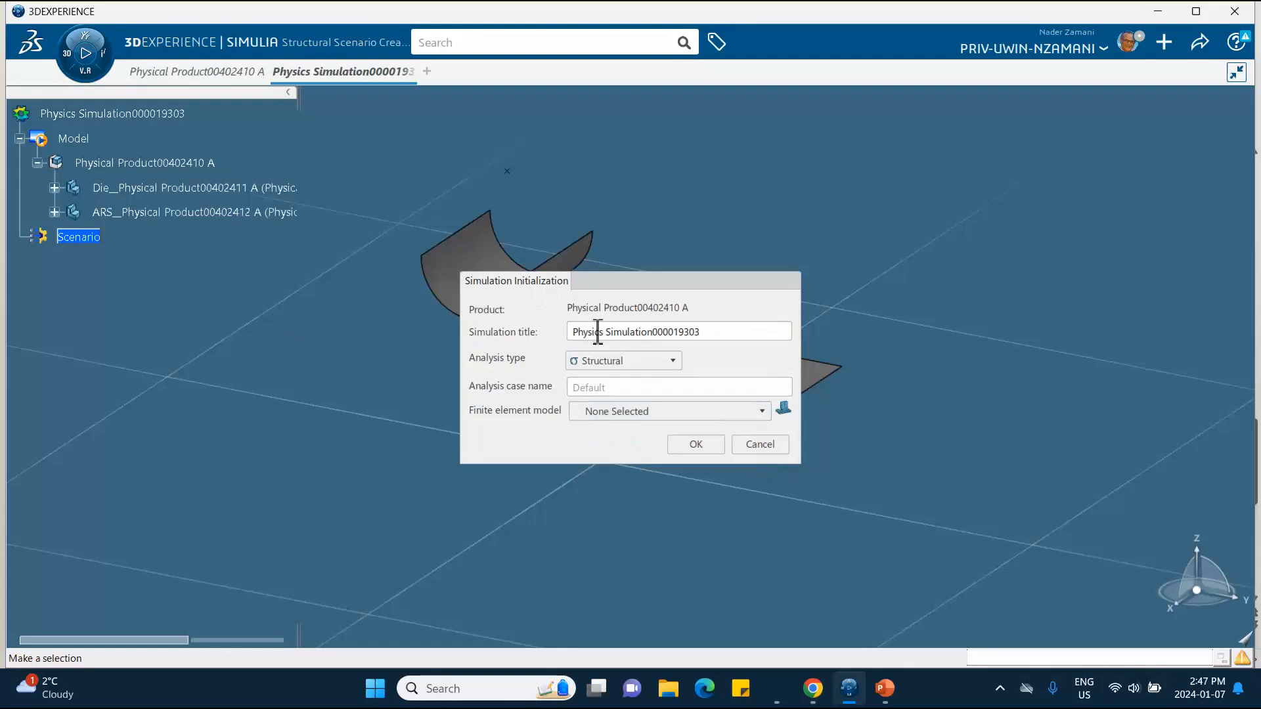
{"action": "left_click", "coordinate": [762, 445]}
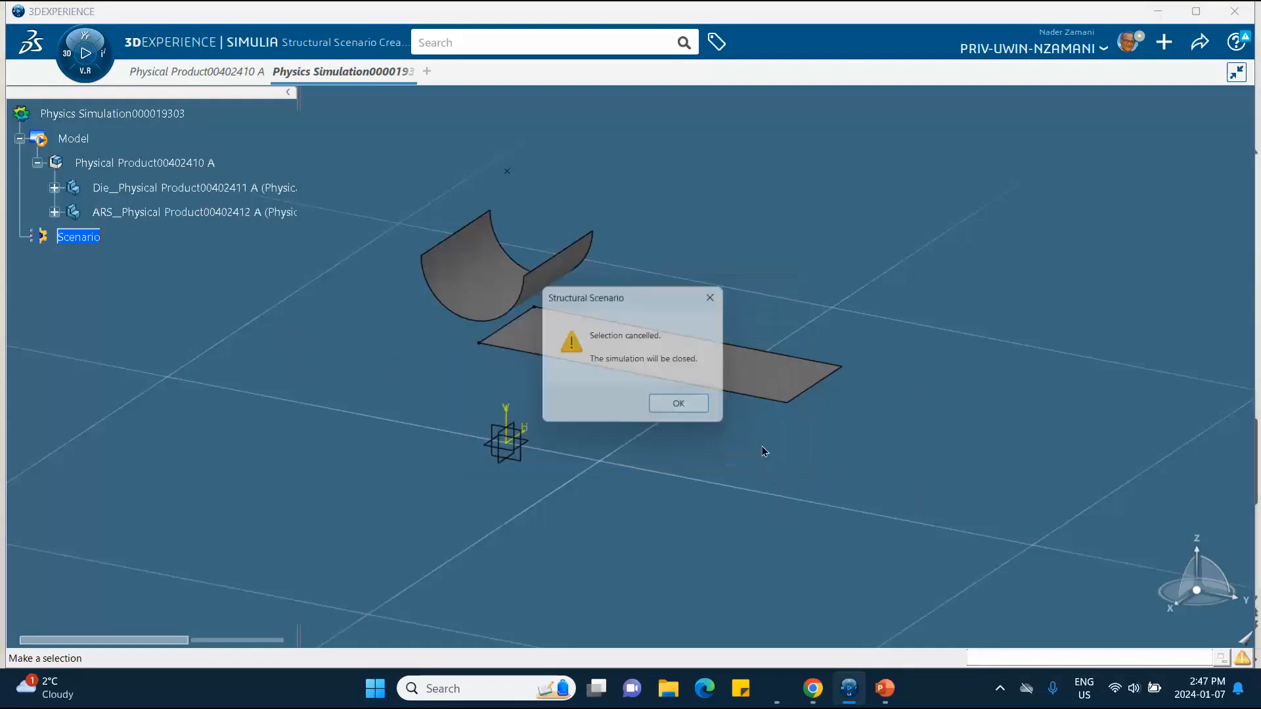
{"action": "left_click", "coordinate": [680, 406]}
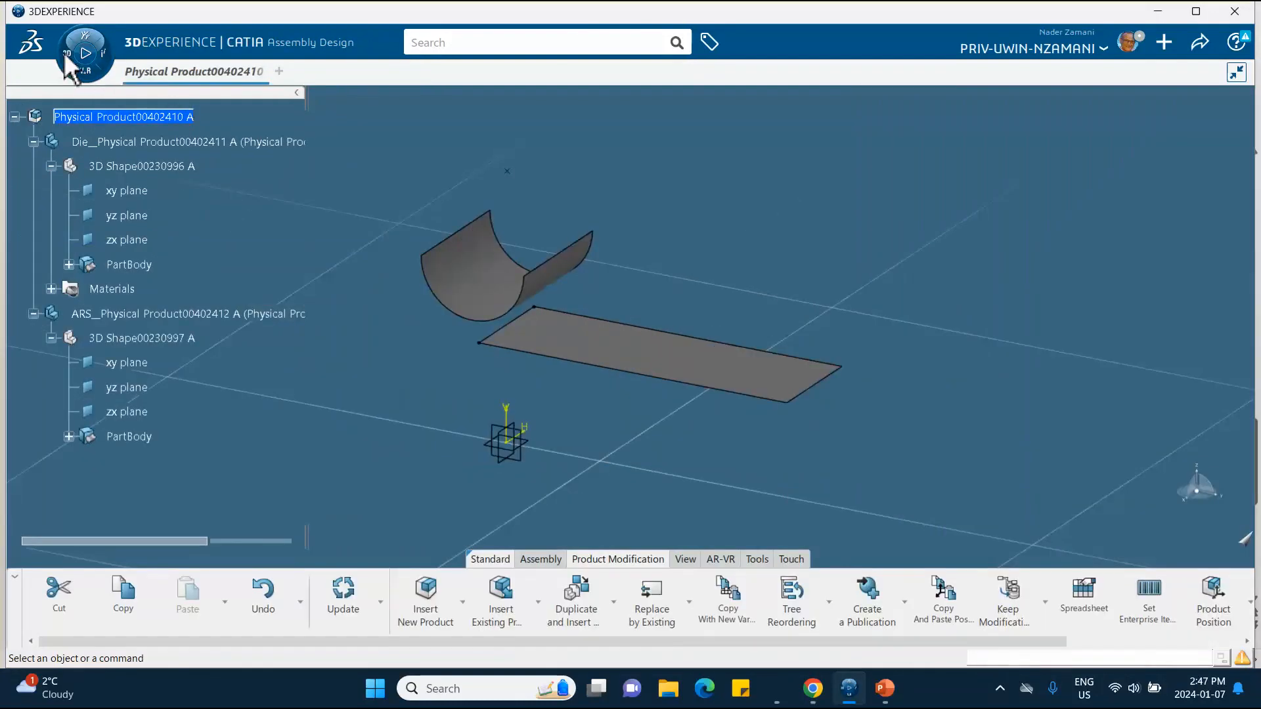
Switch to Structural Model Creation and add an empty finite element model to the top-level product.
{"action": "left_click", "coordinate": [76, 53]}
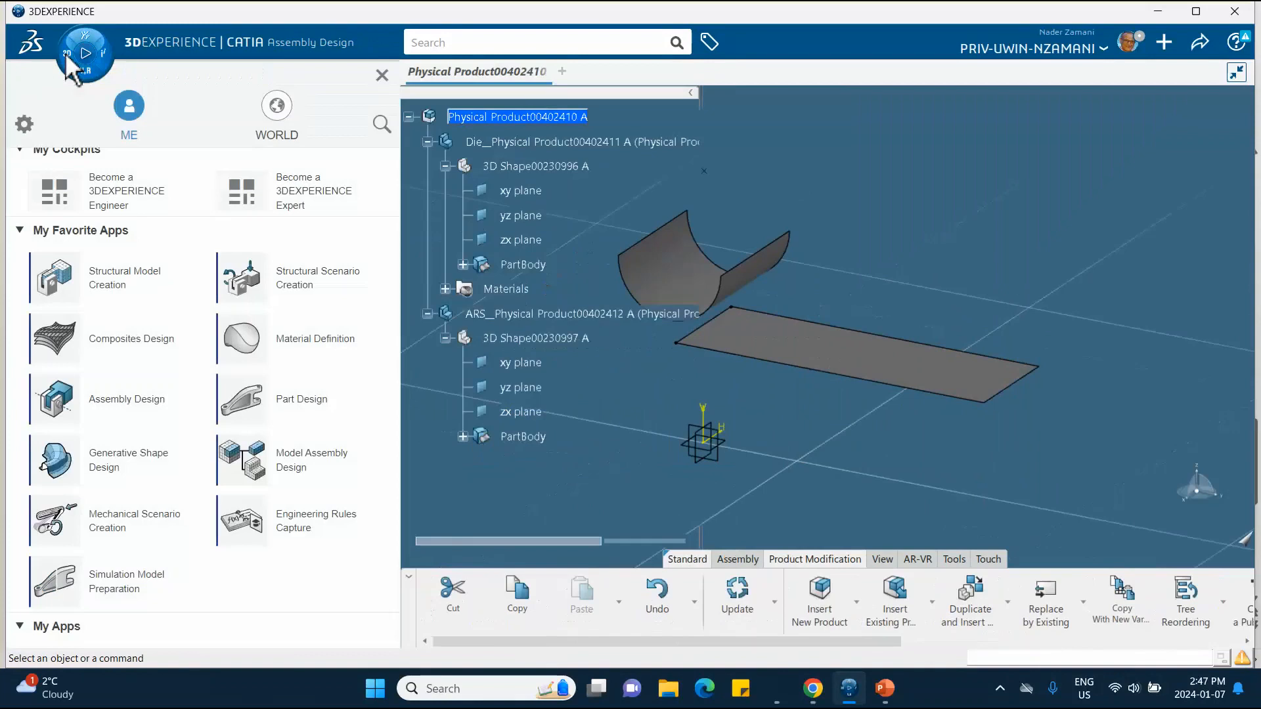
{"action": "left_click", "coordinate": [112, 289]}
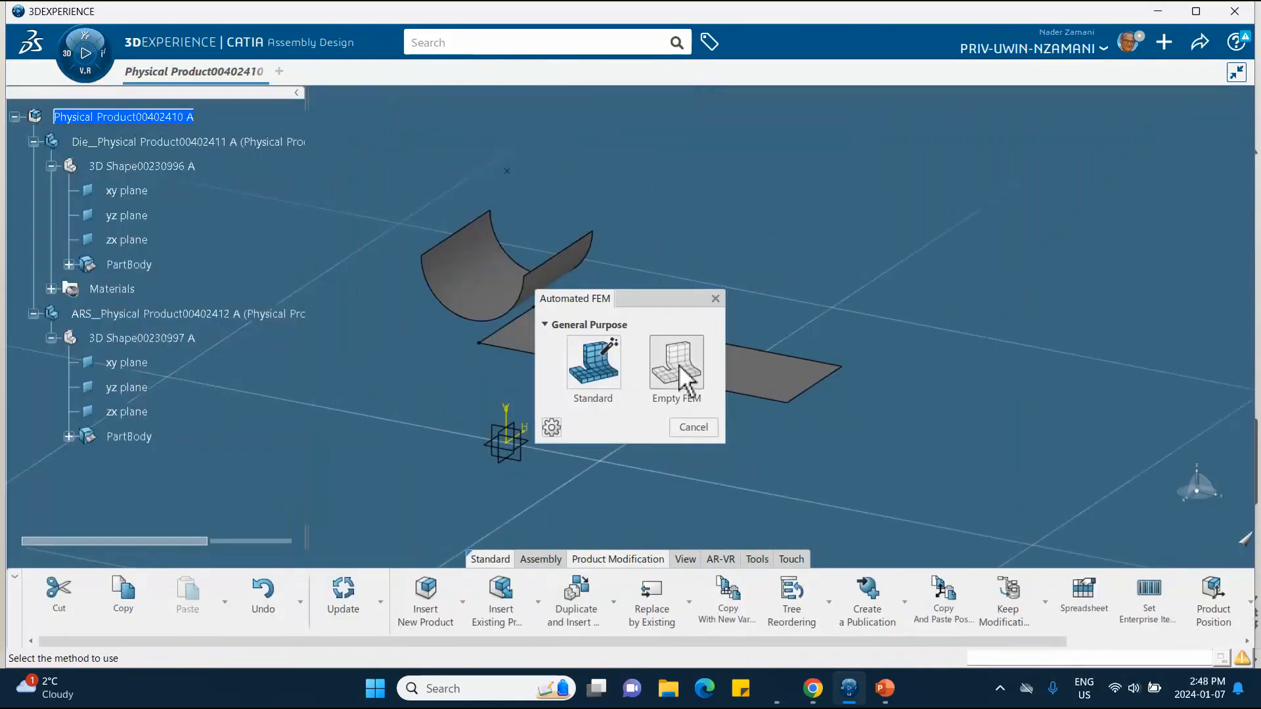
{"action": "left_click", "coordinate": [682, 361]}
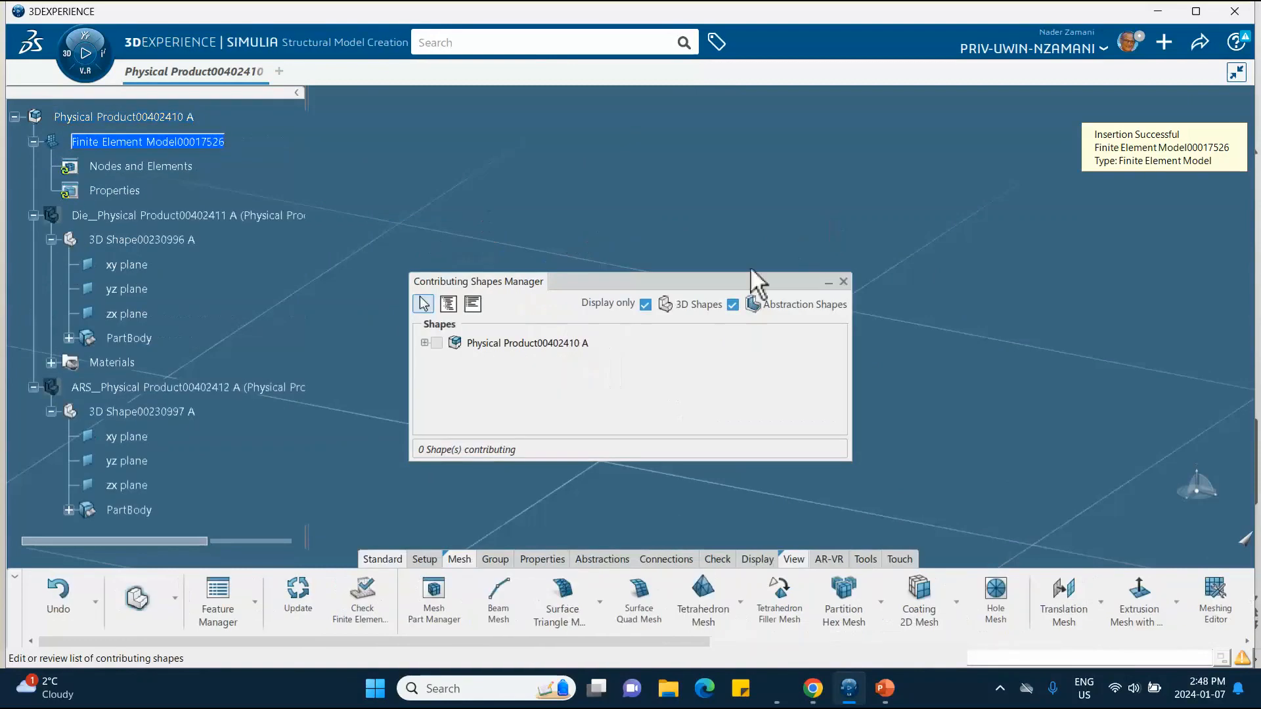
Include both the Die and ARS parts of the product as contributing shapes of the finite element model.
{"action": "left_click", "coordinate": [424, 342]}
{"action": "left_click", "coordinate": [424, 342]}
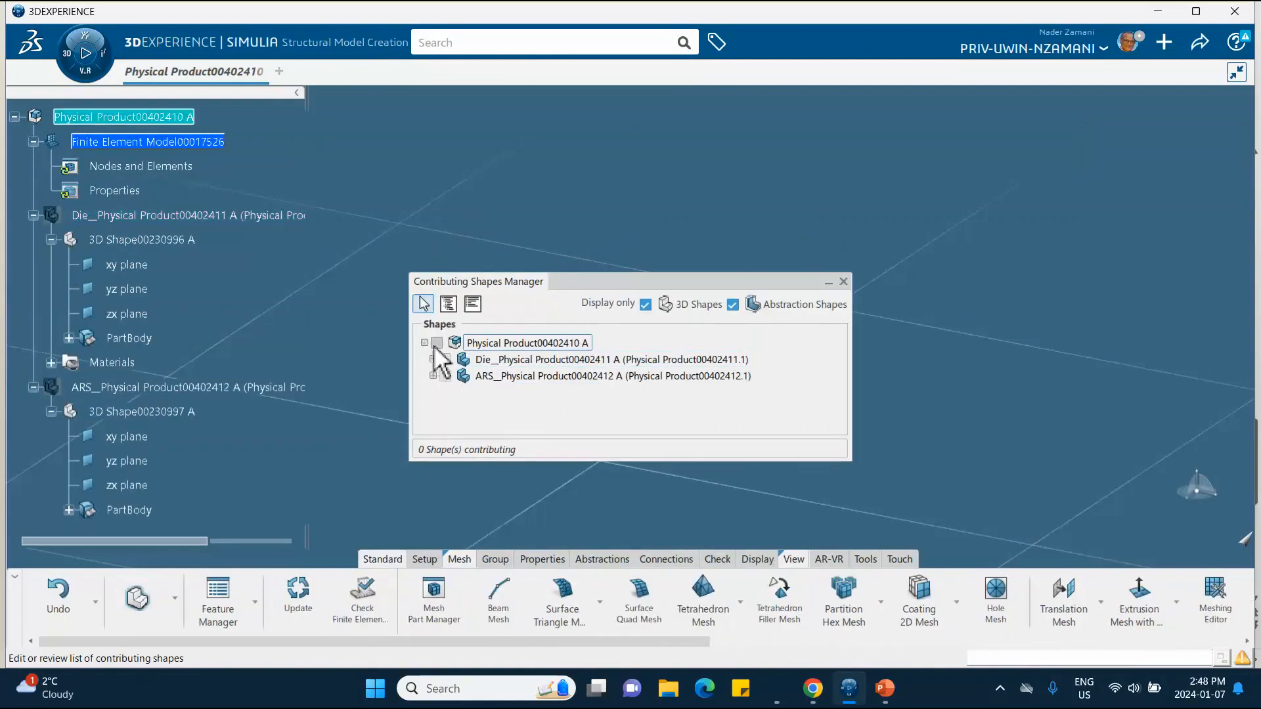
{"action": "left_click", "coordinate": [436, 343]}
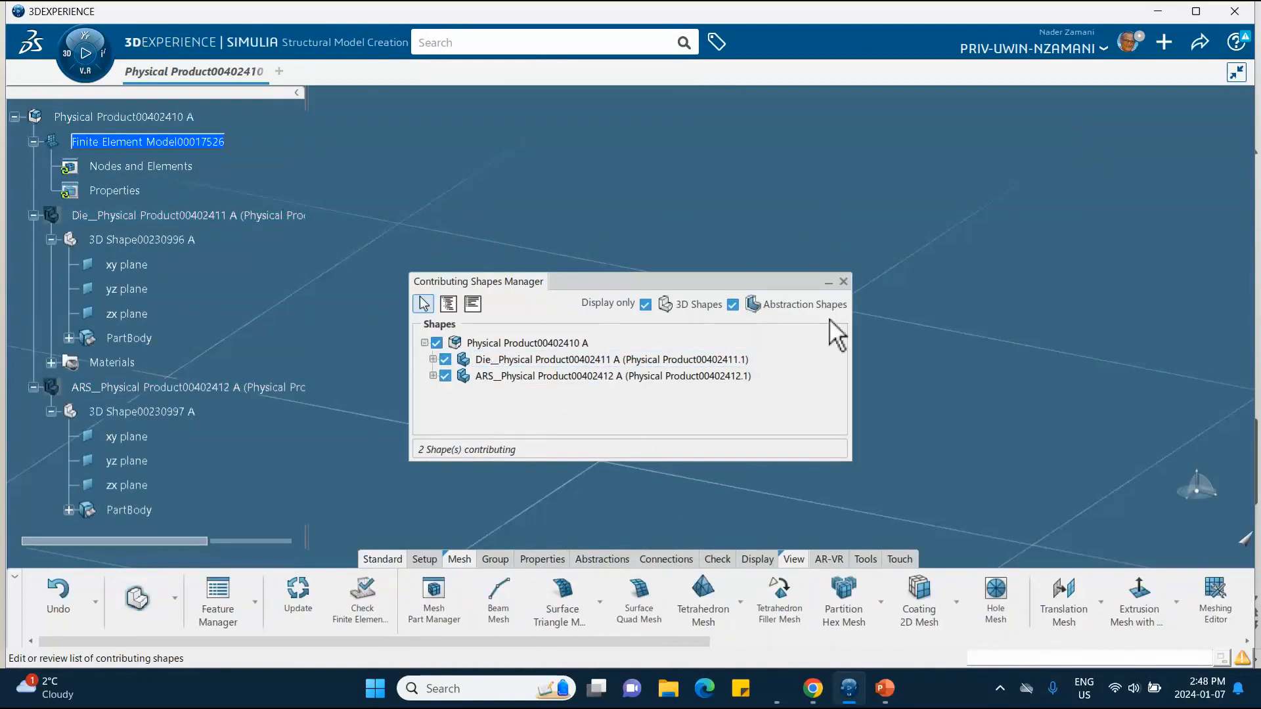
{"action": "left_click", "coordinate": [844, 283]}
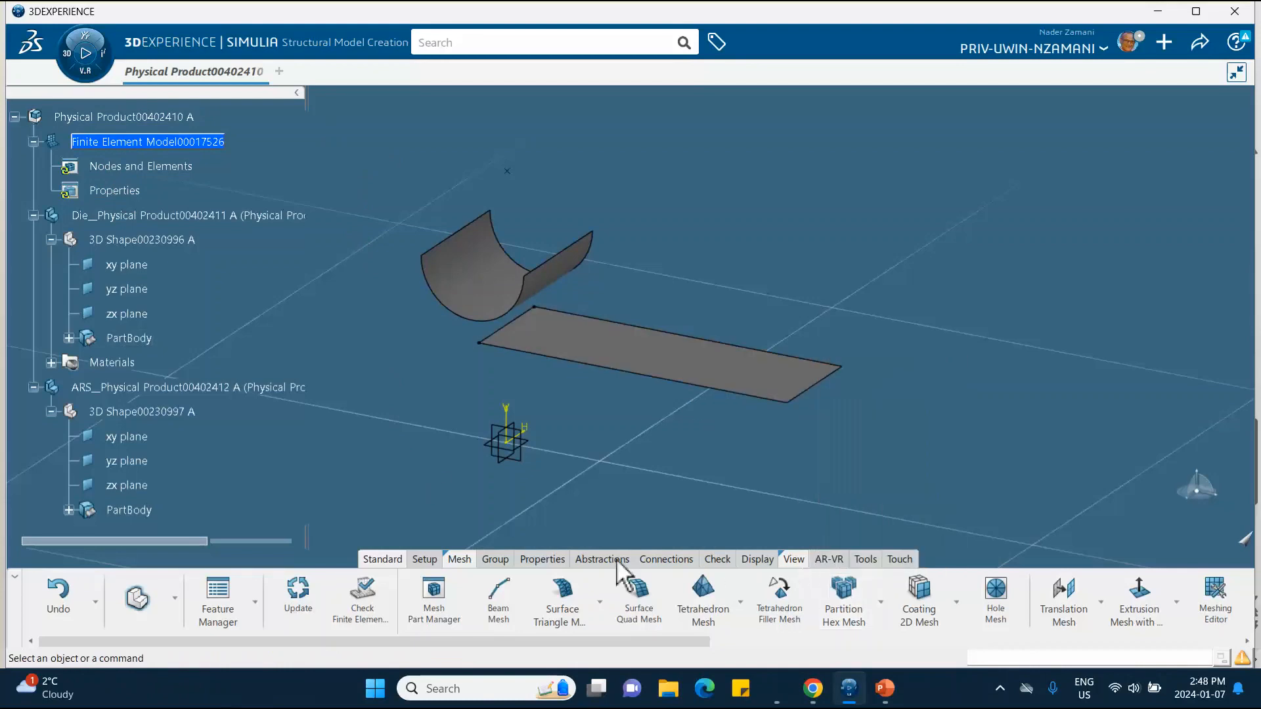
Generate a surface quad mesh on the flat die plate, initialized from its geometry, with 5 mm size and linear elements.
{"action": "left_click", "coordinate": [464, 558]}
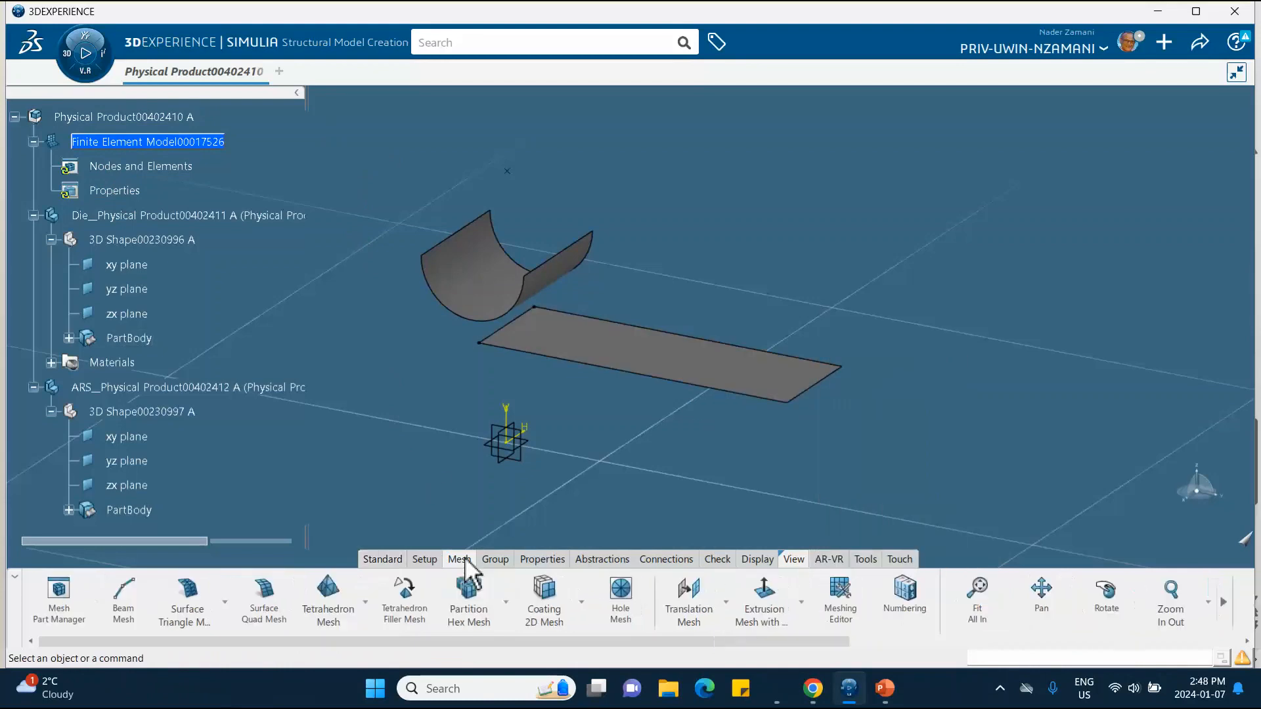
{"action": "left_click", "coordinate": [276, 593]}
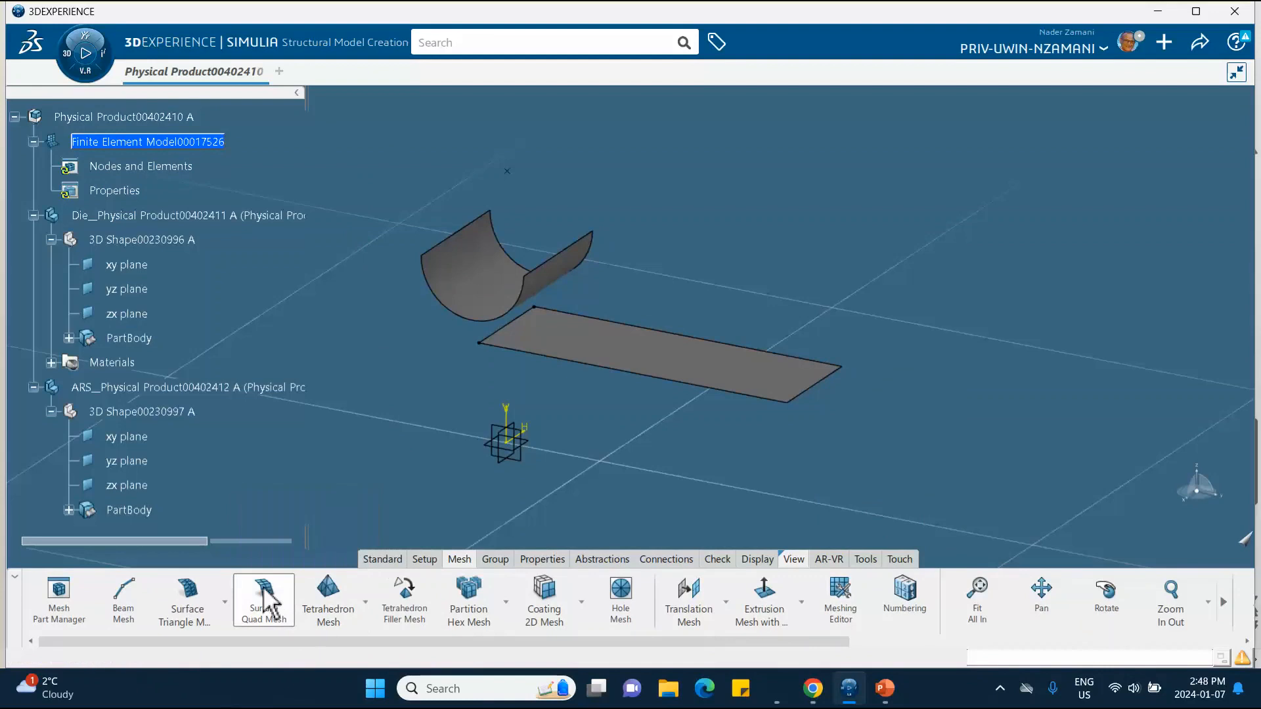
{"action": "left_click", "coordinate": [677, 364]}
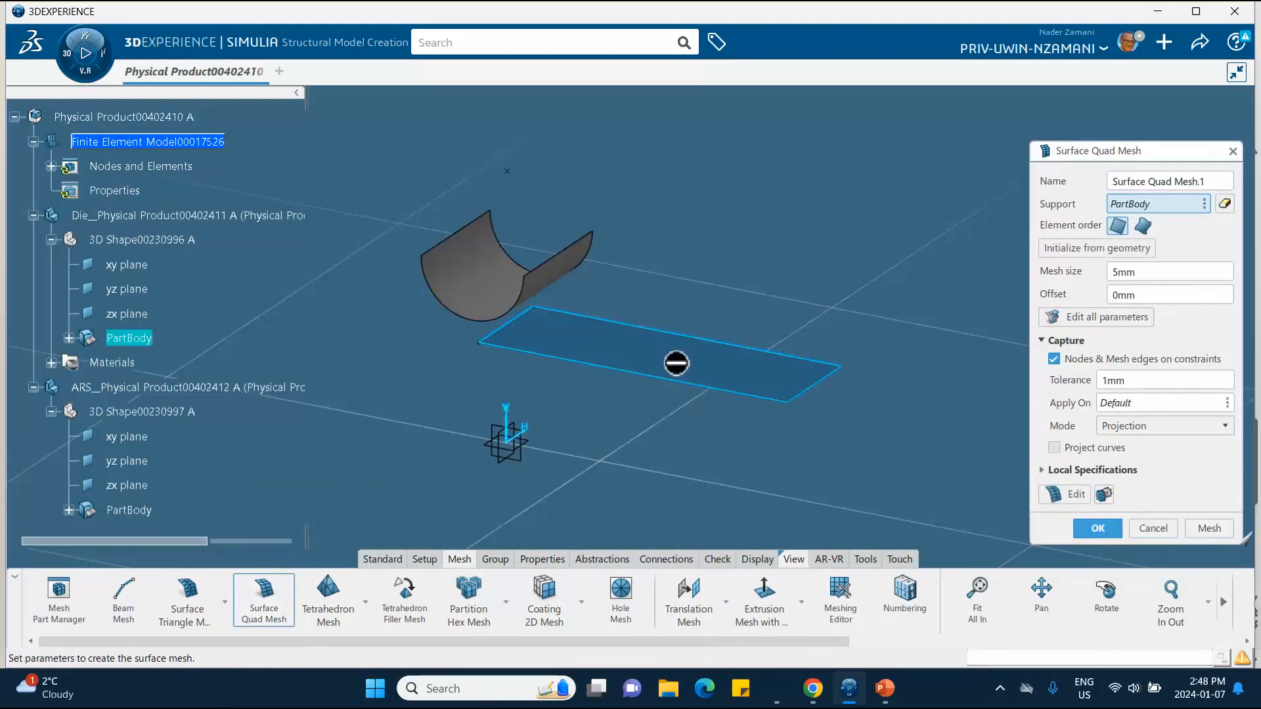
{"action": "left_click", "coordinate": [1102, 247]}
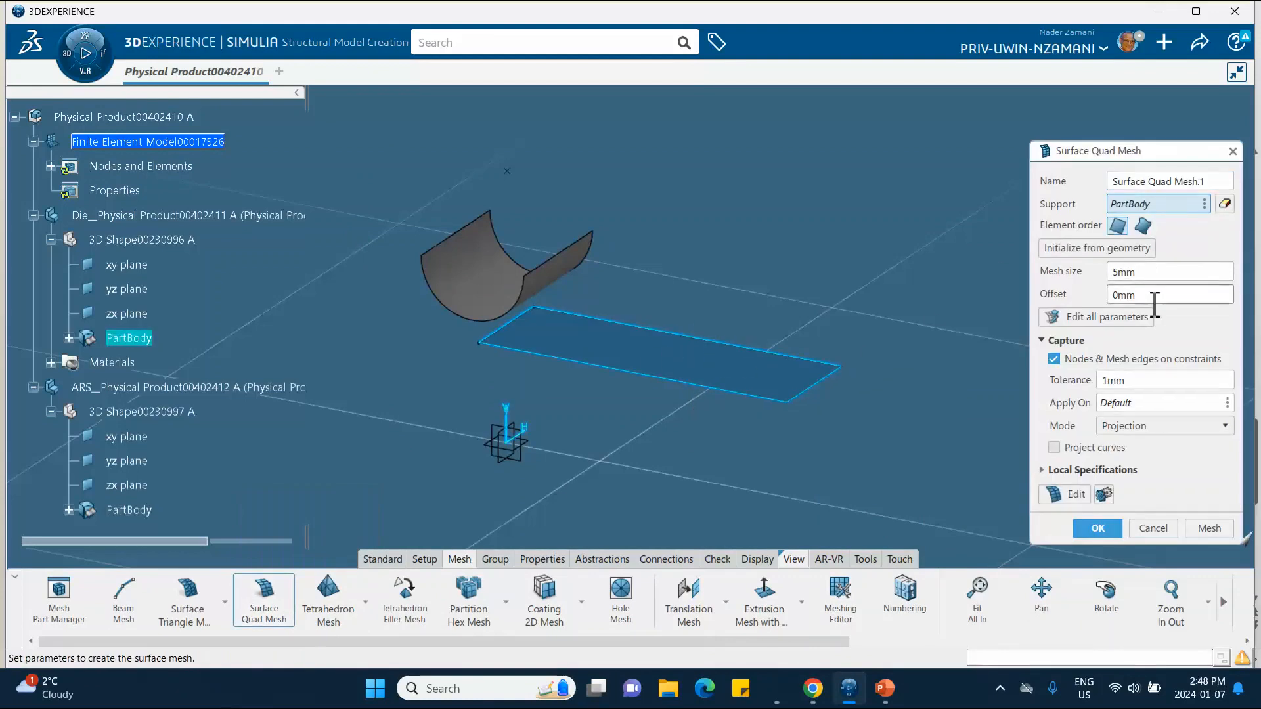
{"action": "left_click", "coordinate": [1209, 529]}
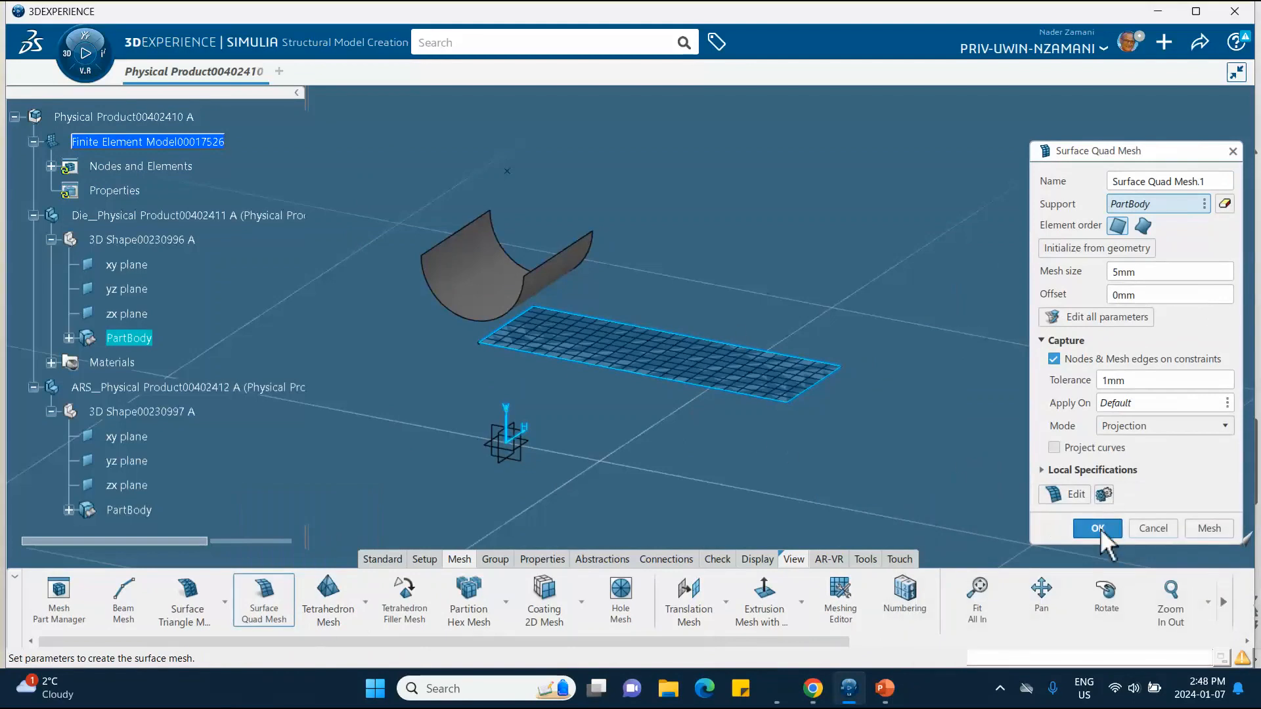
{"action": "left_click", "coordinate": [1097, 527]}
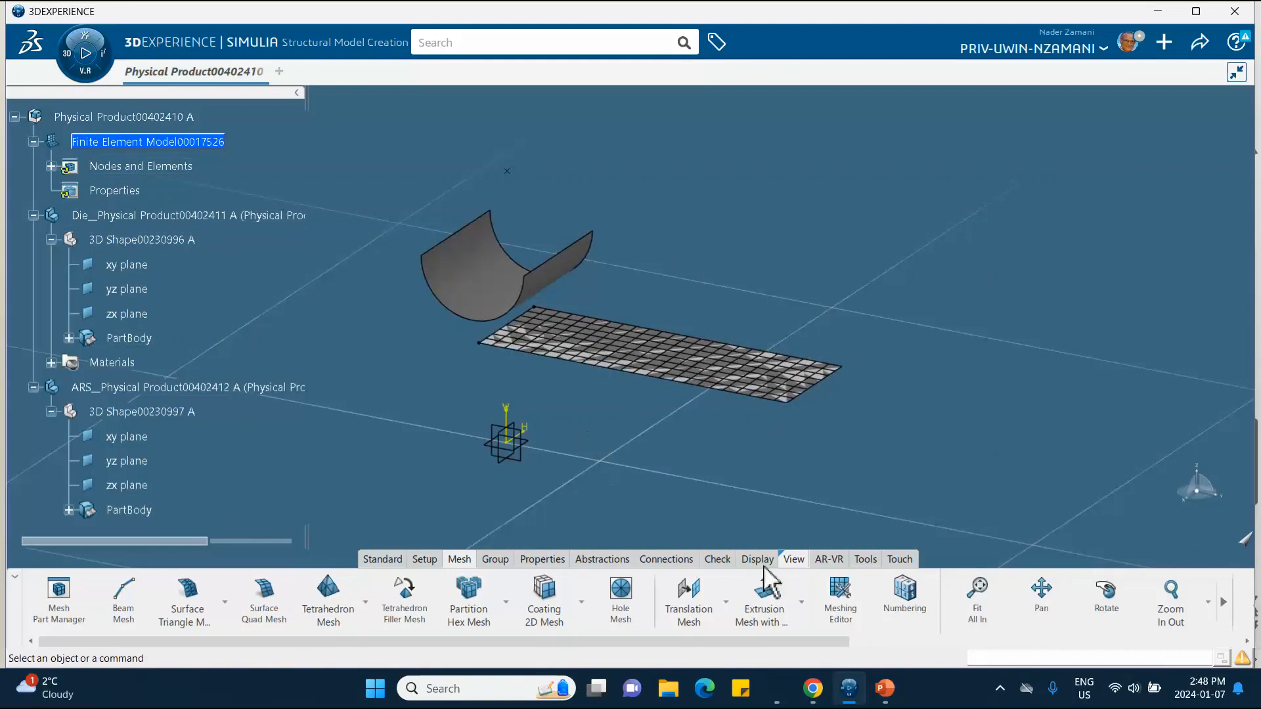
Define a shell section on the meshed die plate with a thickness of 10 mm.
{"action": "left_click", "coordinate": [542, 560]}
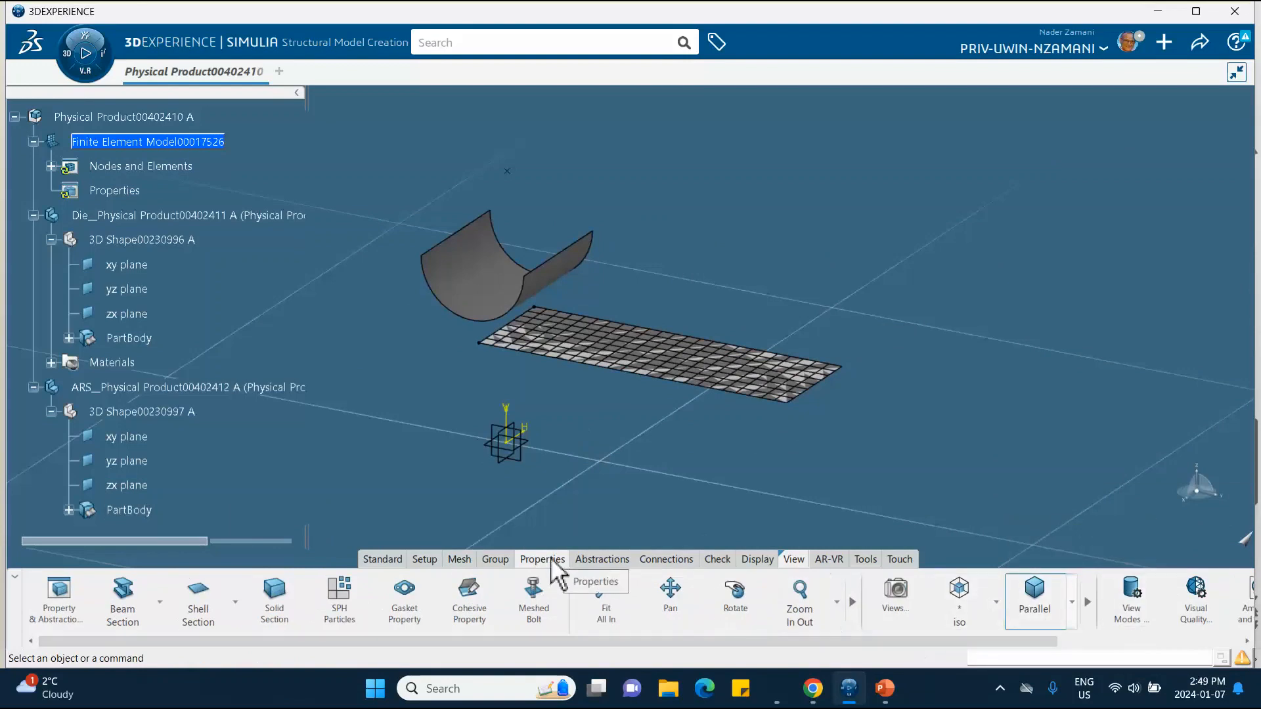
{"action": "left_click", "coordinate": [197, 601]}
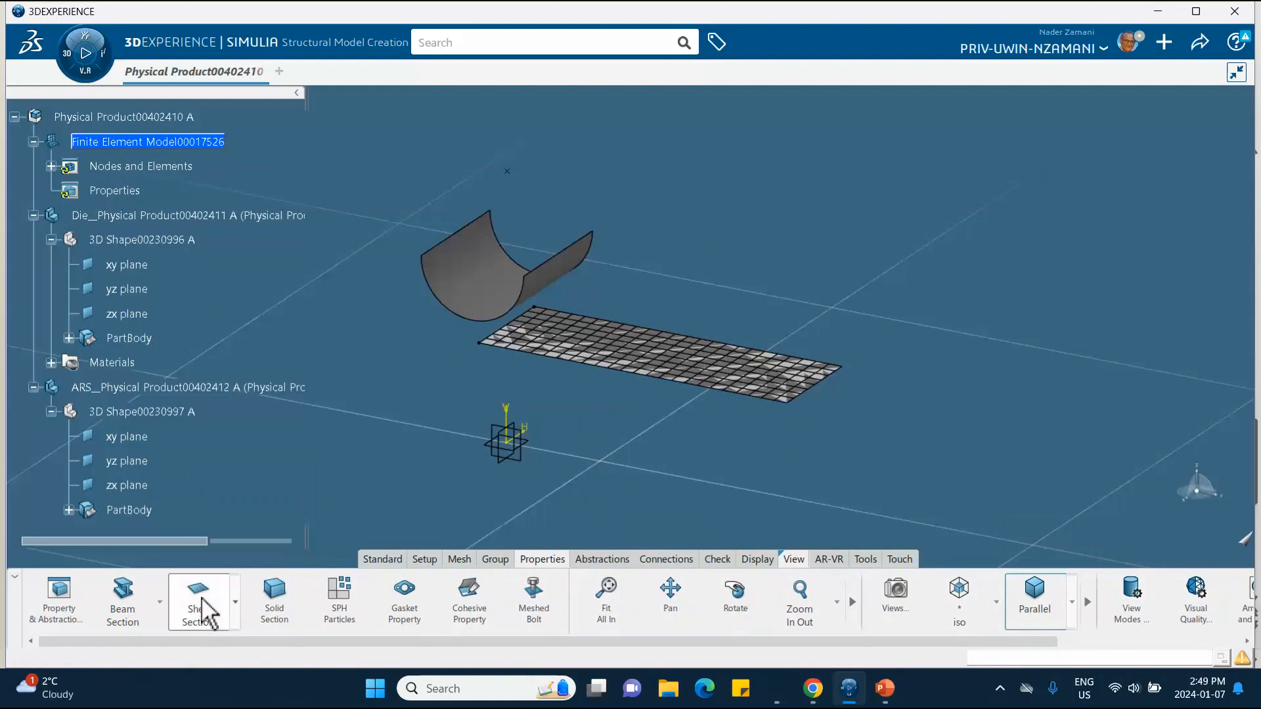
{"action": "left_click", "coordinate": [677, 373]}
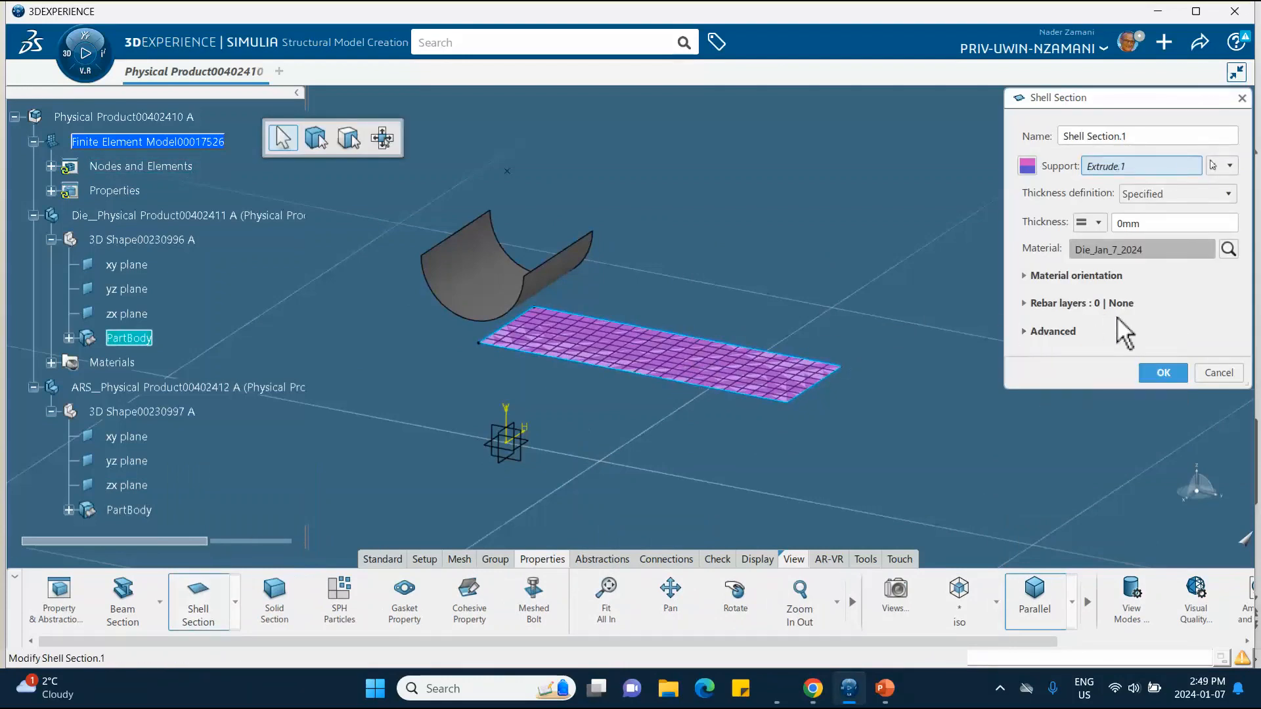
{"action": "left_click", "coordinate": [1155, 227]}
{"action": "type", "text": "1"}
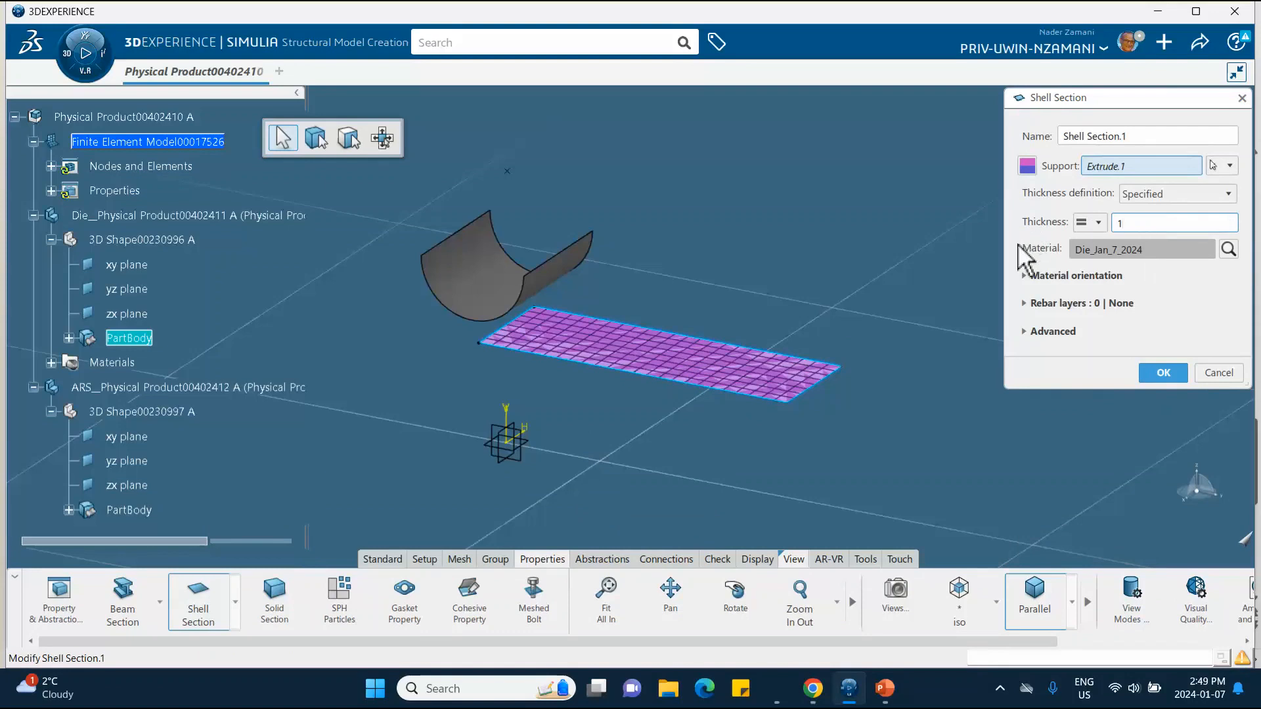
{"action": "type", "text": "0"}
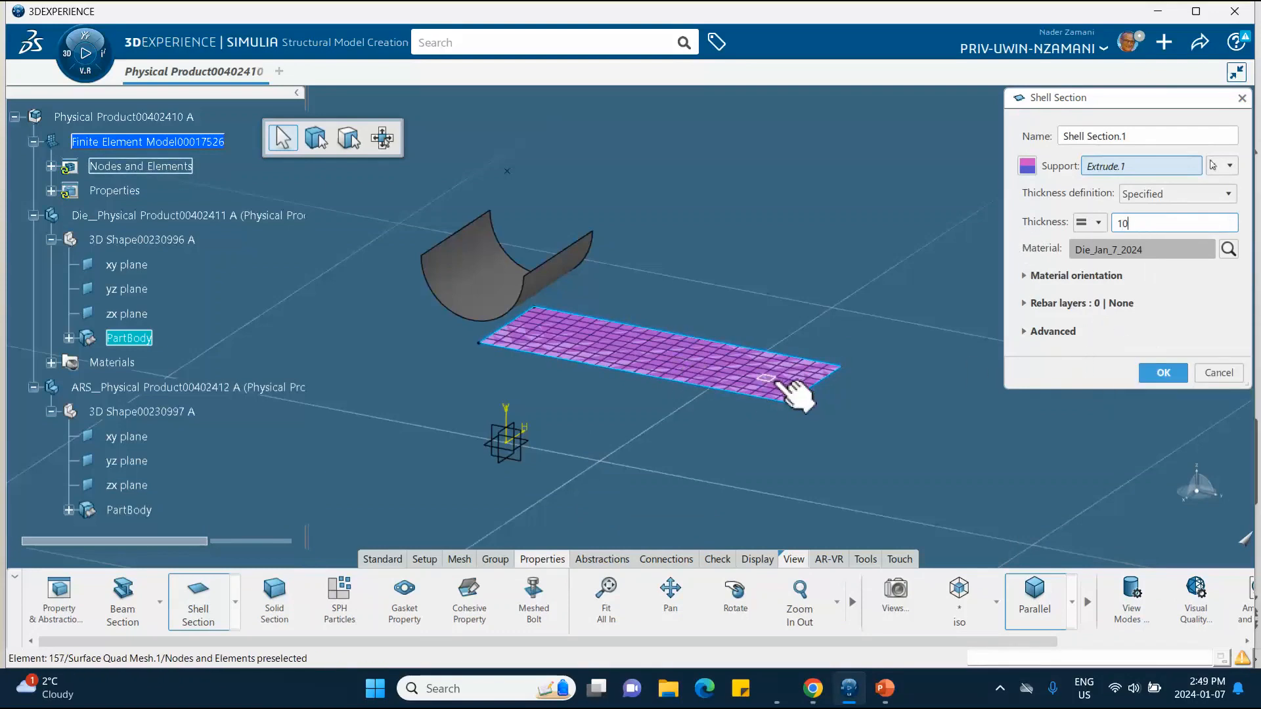
Keep the die plate shell section's offset definition at None in its advanced options, accept the section, and save the model.
{"action": "left_click", "coordinate": [1024, 331]}
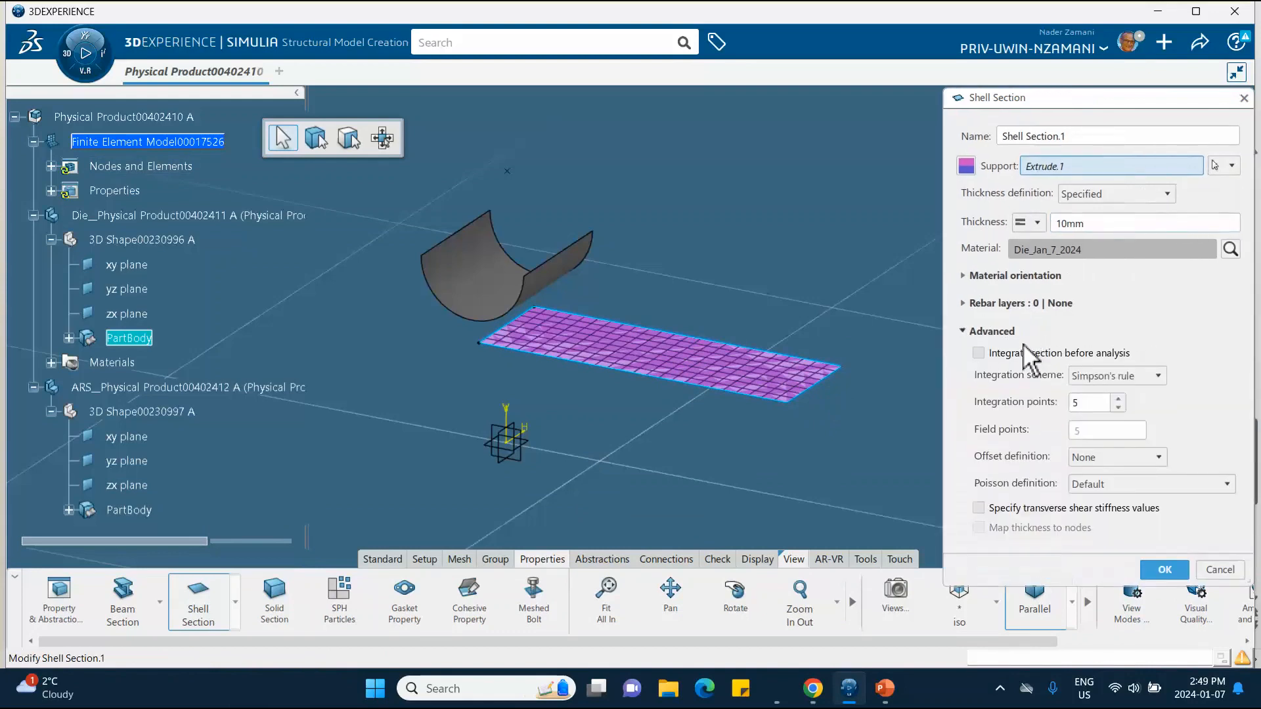
{"action": "left_click", "coordinate": [1110, 458]}
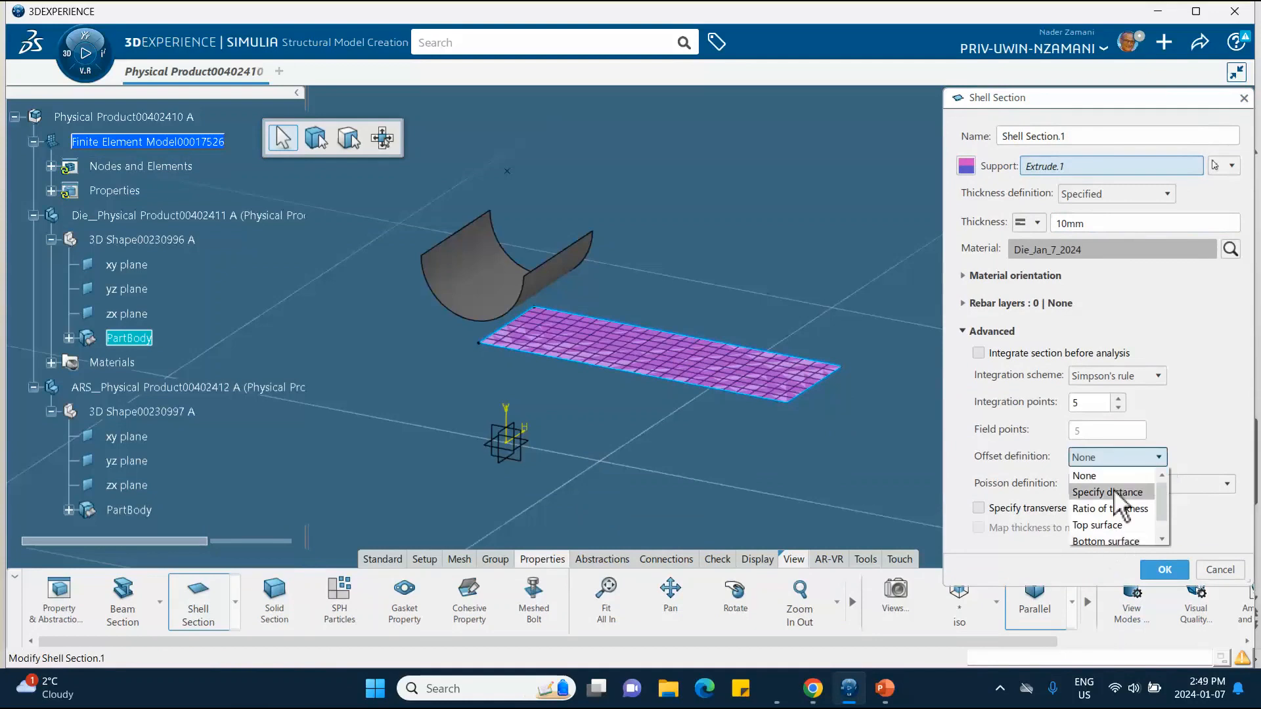
{"action": "left_click", "coordinate": [1116, 478]}
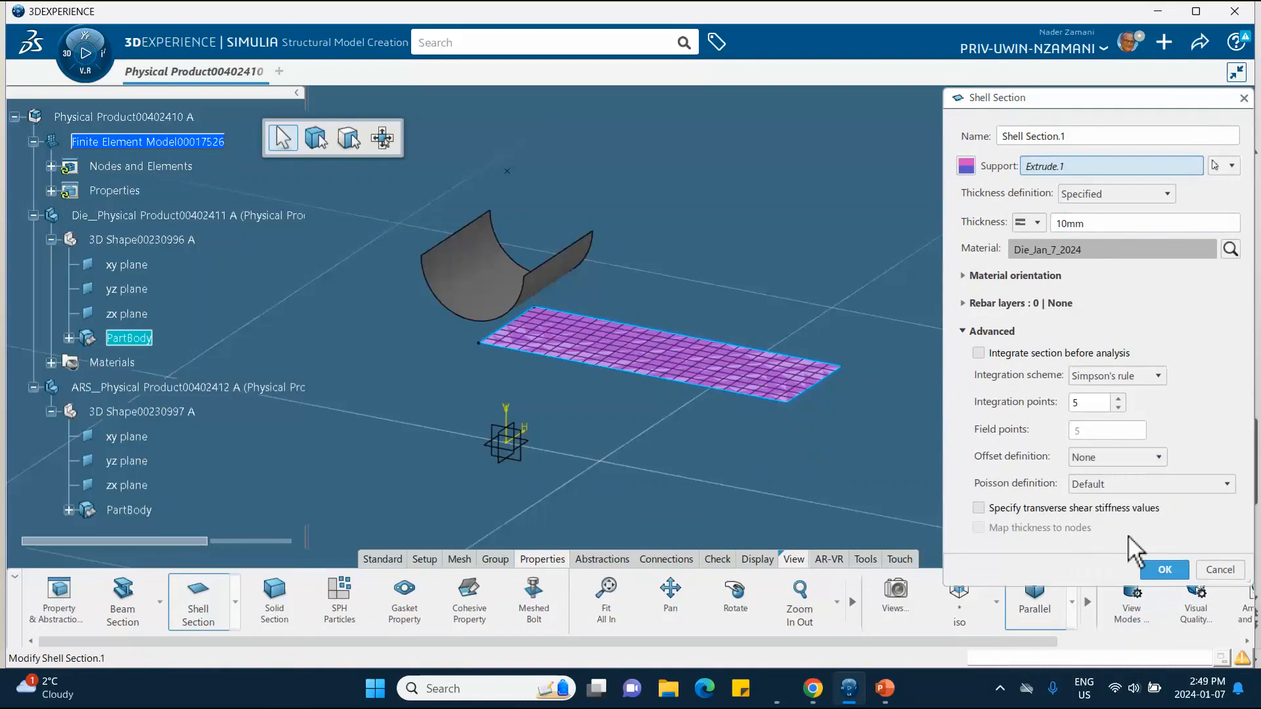
{"action": "left_click", "coordinate": [1163, 569]}
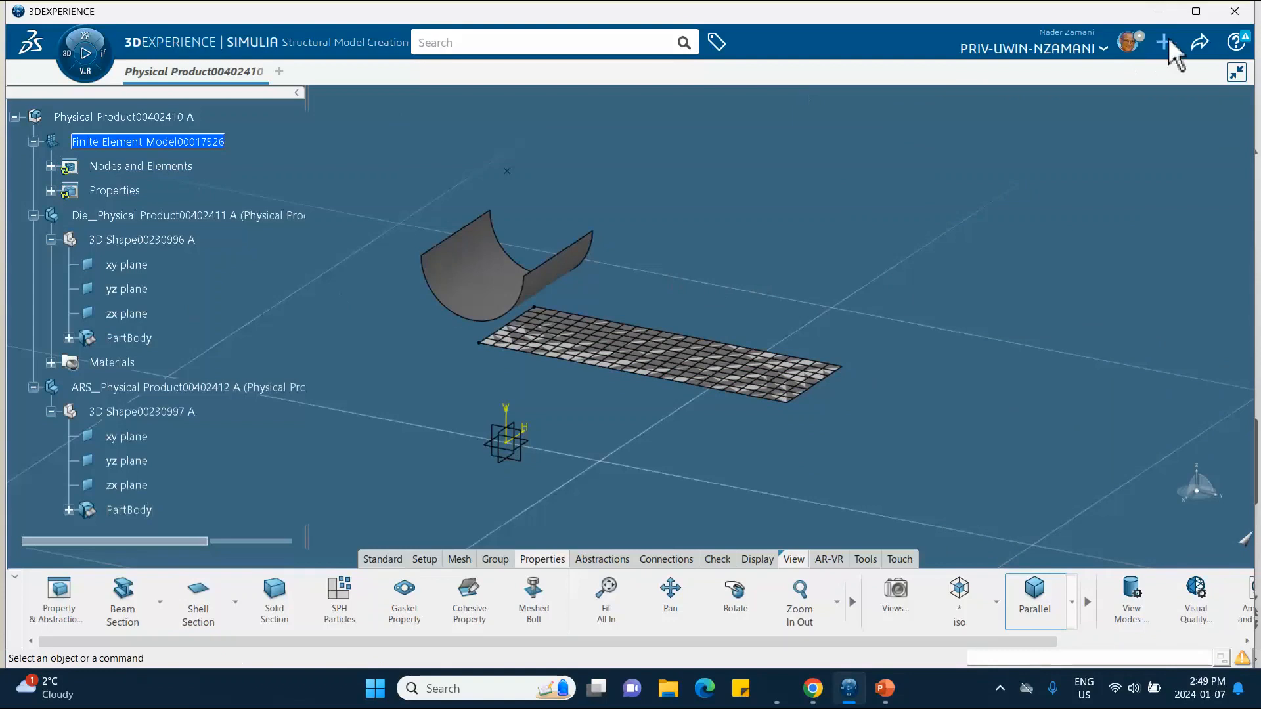
{"action": "left_click", "coordinate": [1199, 42]}
{"action": "left_click", "coordinate": [1116, 73]}
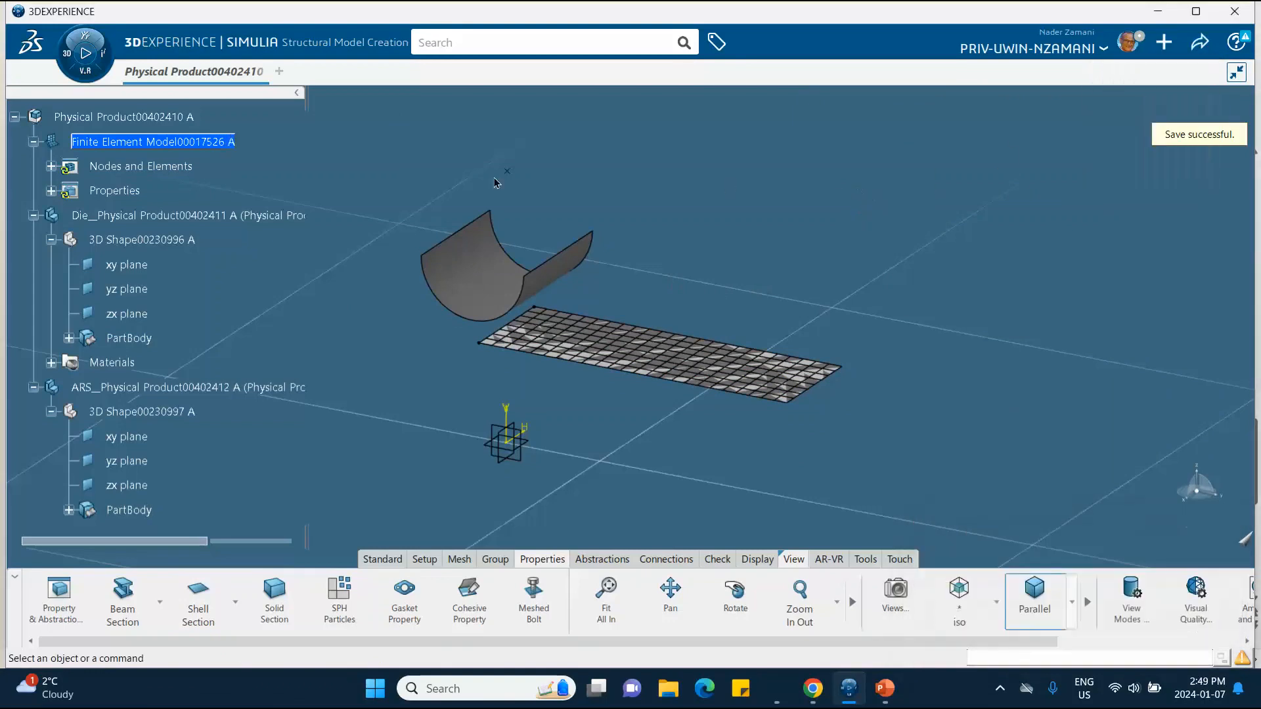
Switch to Structural Scenario Creation and initialize a structural simulation that uses Finite Element Model00017526.
{"action": "left_click", "coordinate": [72, 59]}
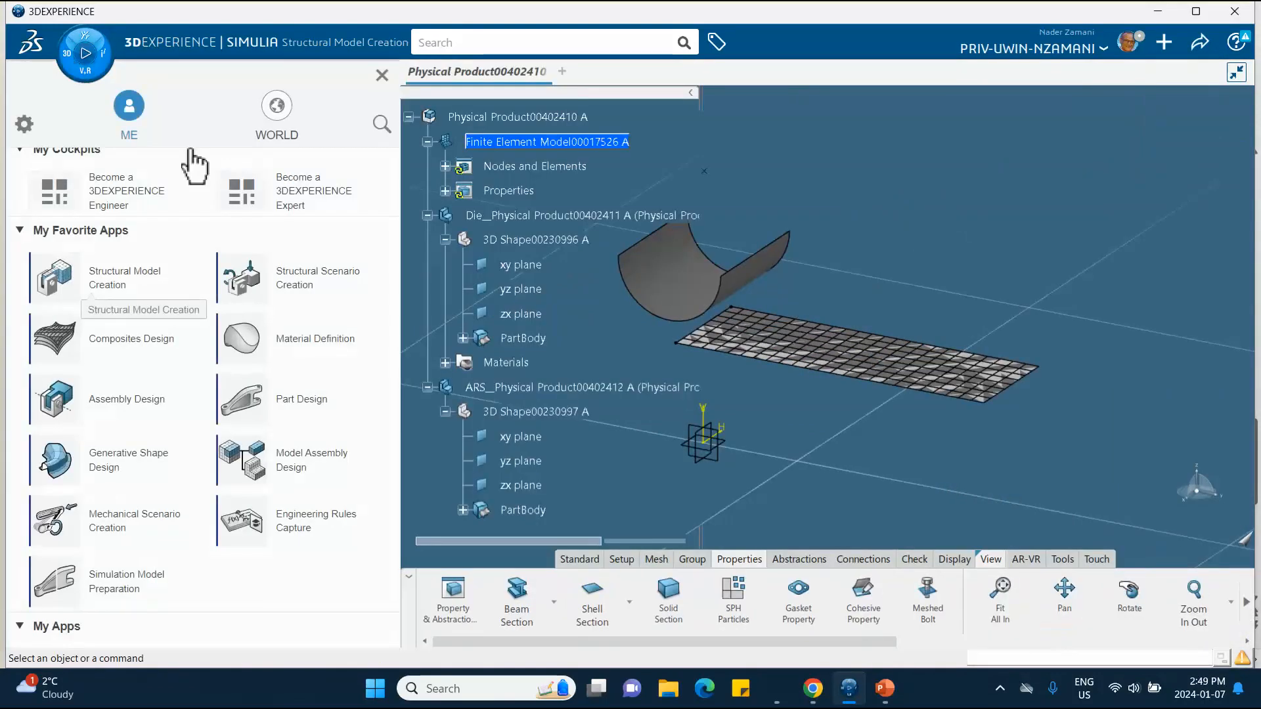
{"action": "left_click", "coordinate": [289, 289]}
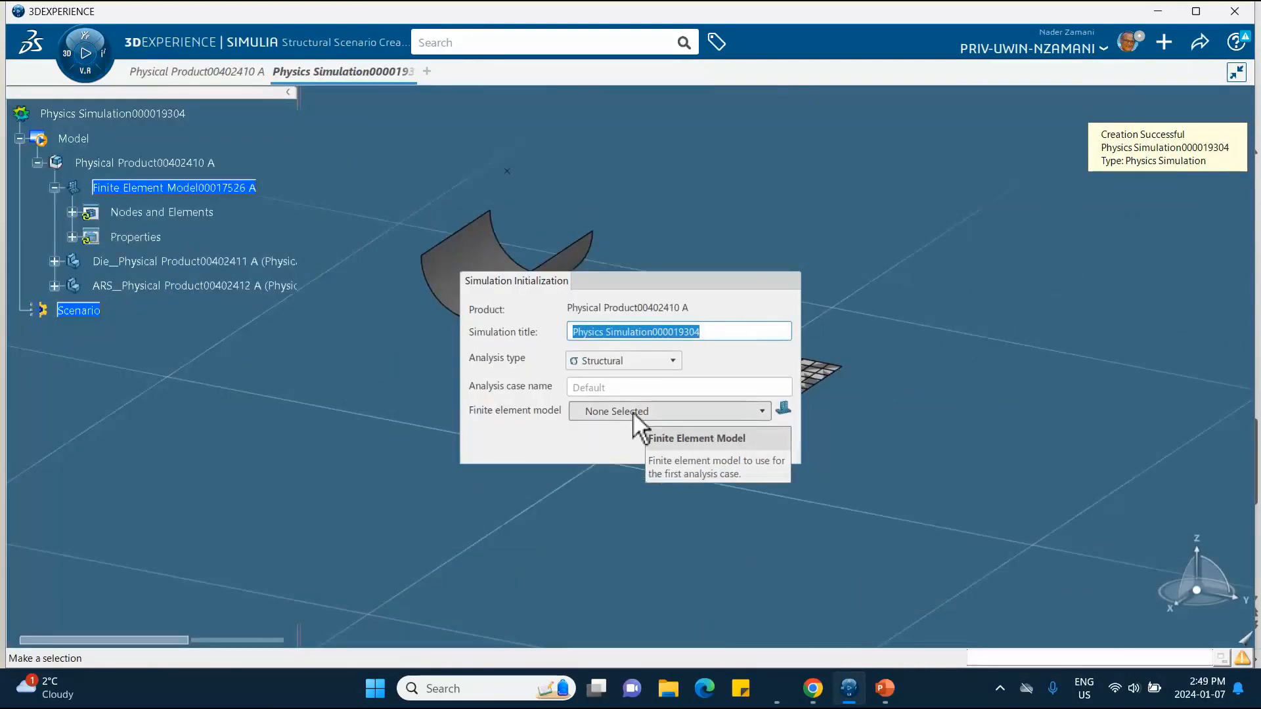
{"action": "left_click", "coordinate": [633, 411]}
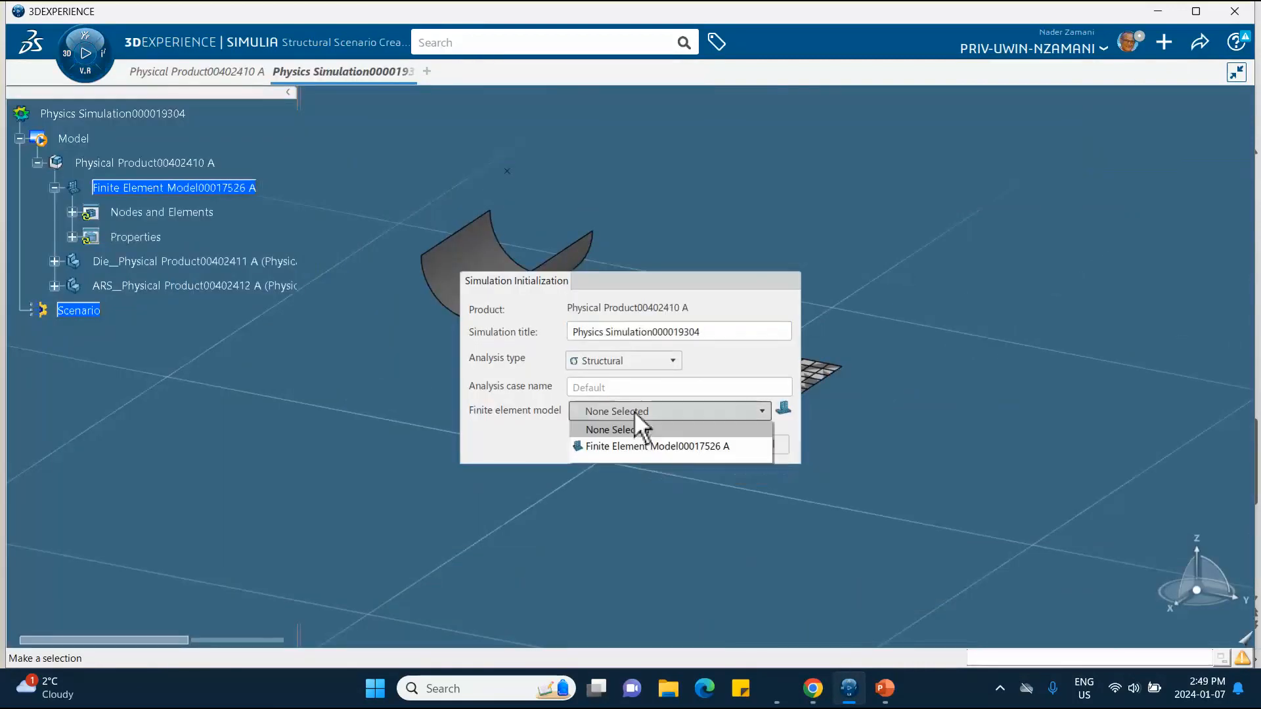
{"action": "left_click", "coordinate": [628, 447]}
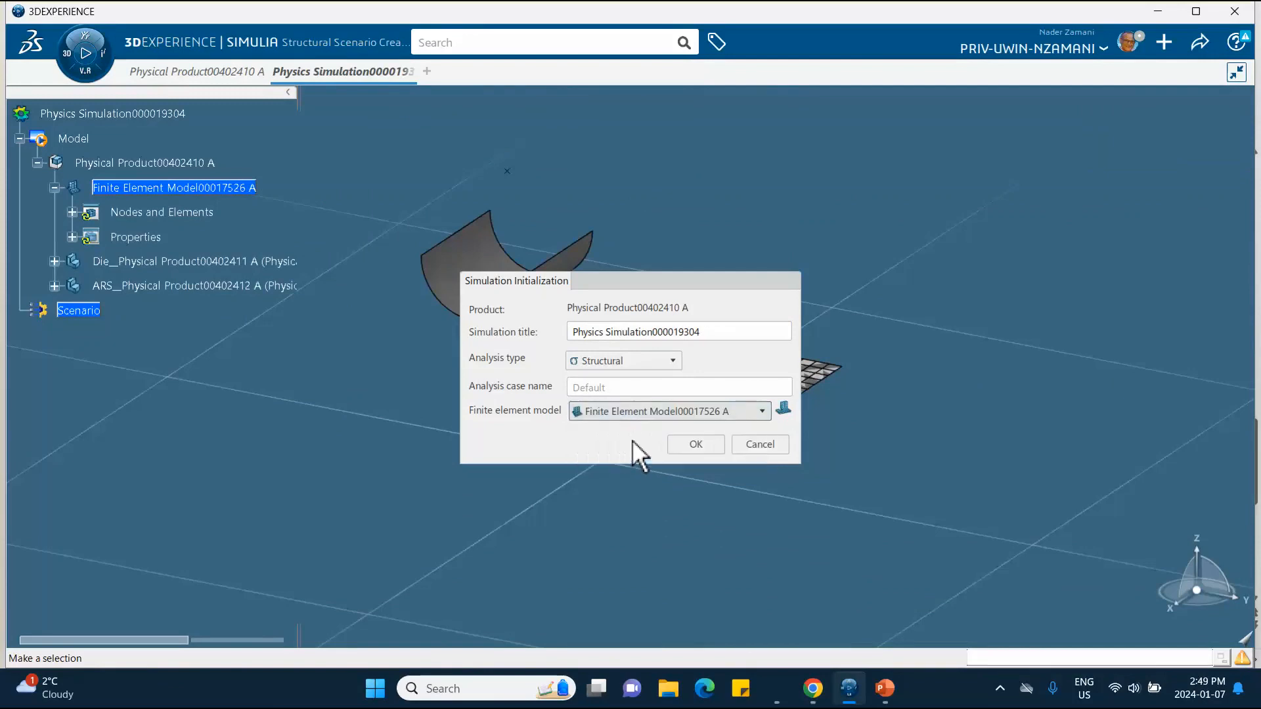
{"action": "left_click", "coordinate": [698, 445]}
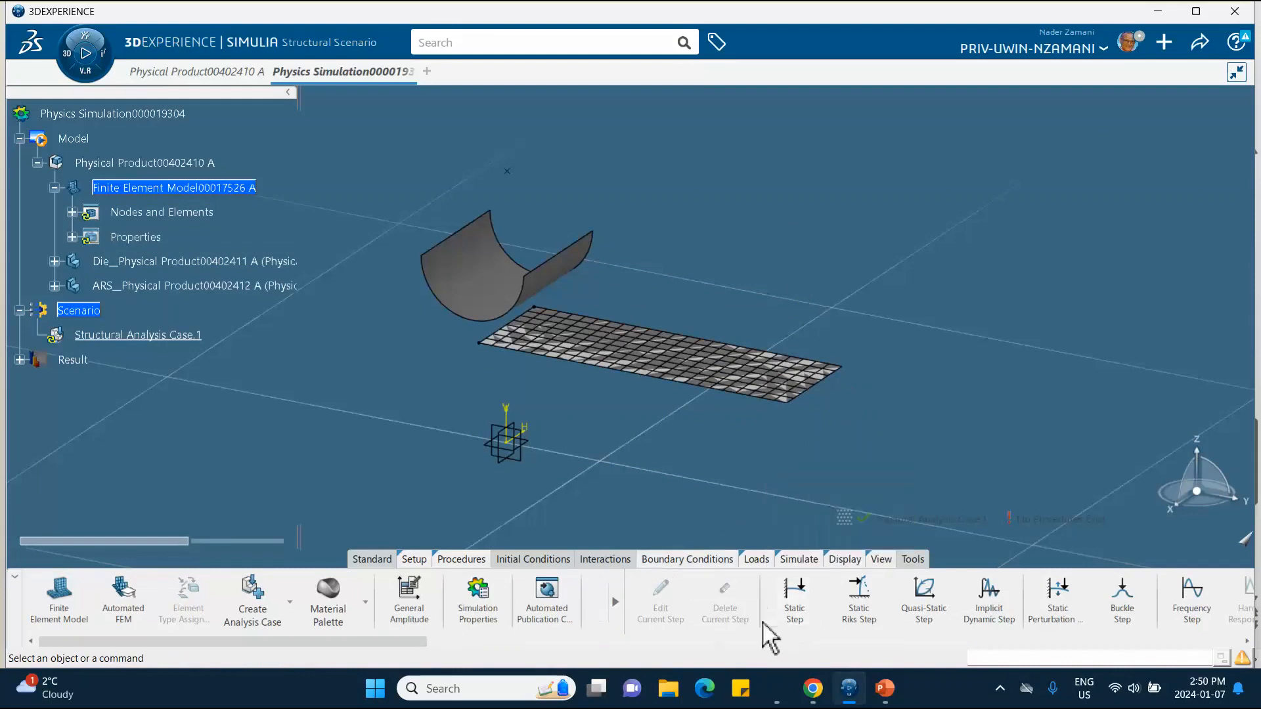
Add a static step with a 1 s step time, automatic time incrementation and geometric nonlinearity included.
{"action": "left_click_drag", "start_coordinate": [403, 645], "coordinate": [737, 654]}
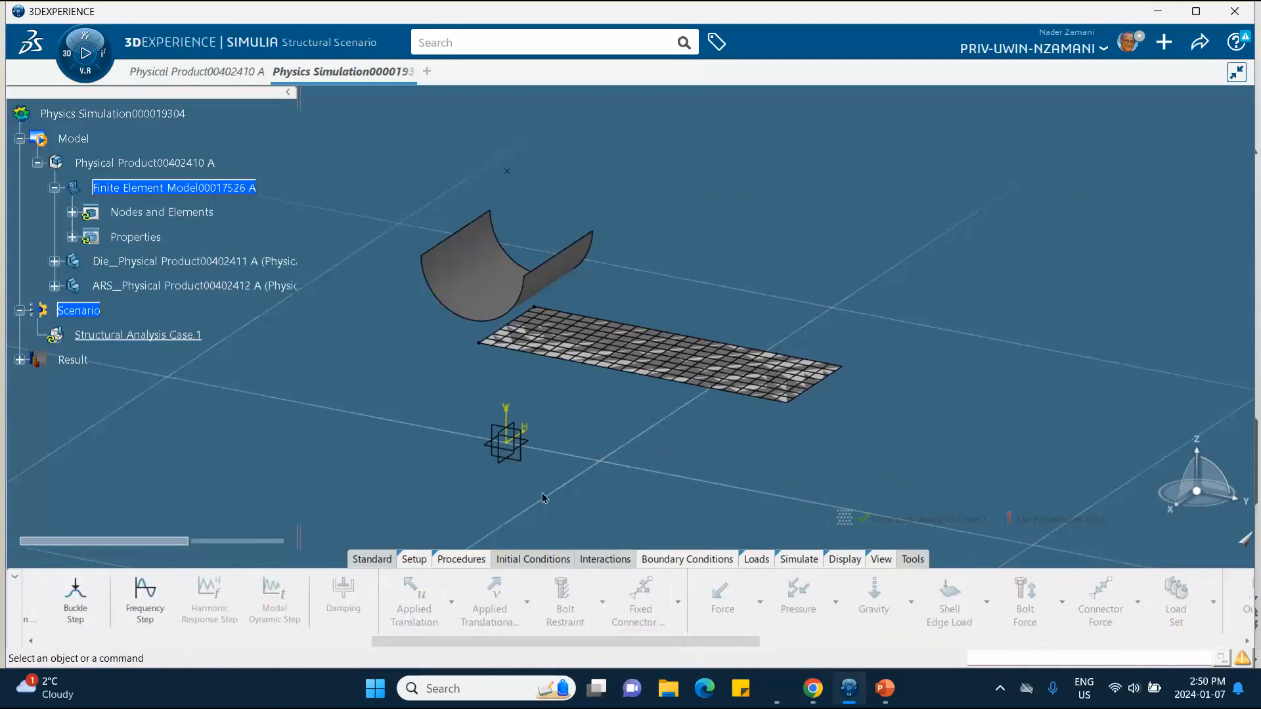
{"action": "left_click", "coordinate": [458, 558]}
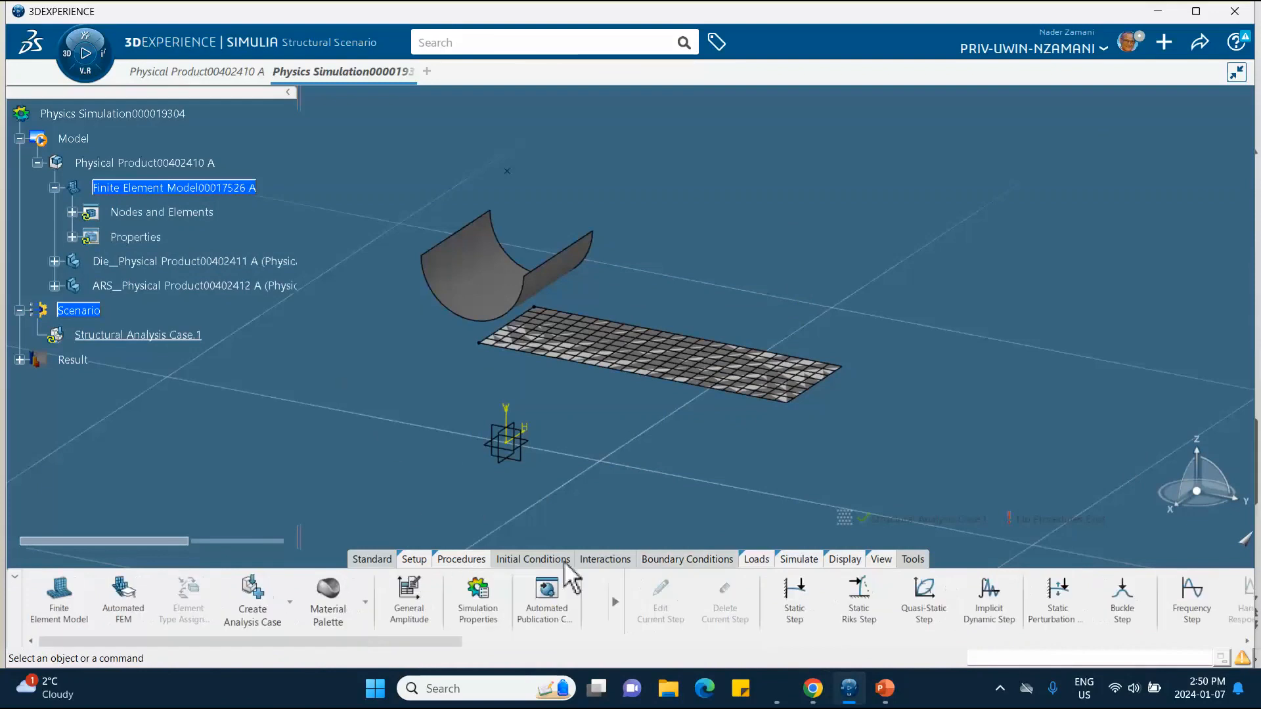
{"action": "left_click", "coordinate": [806, 611]}
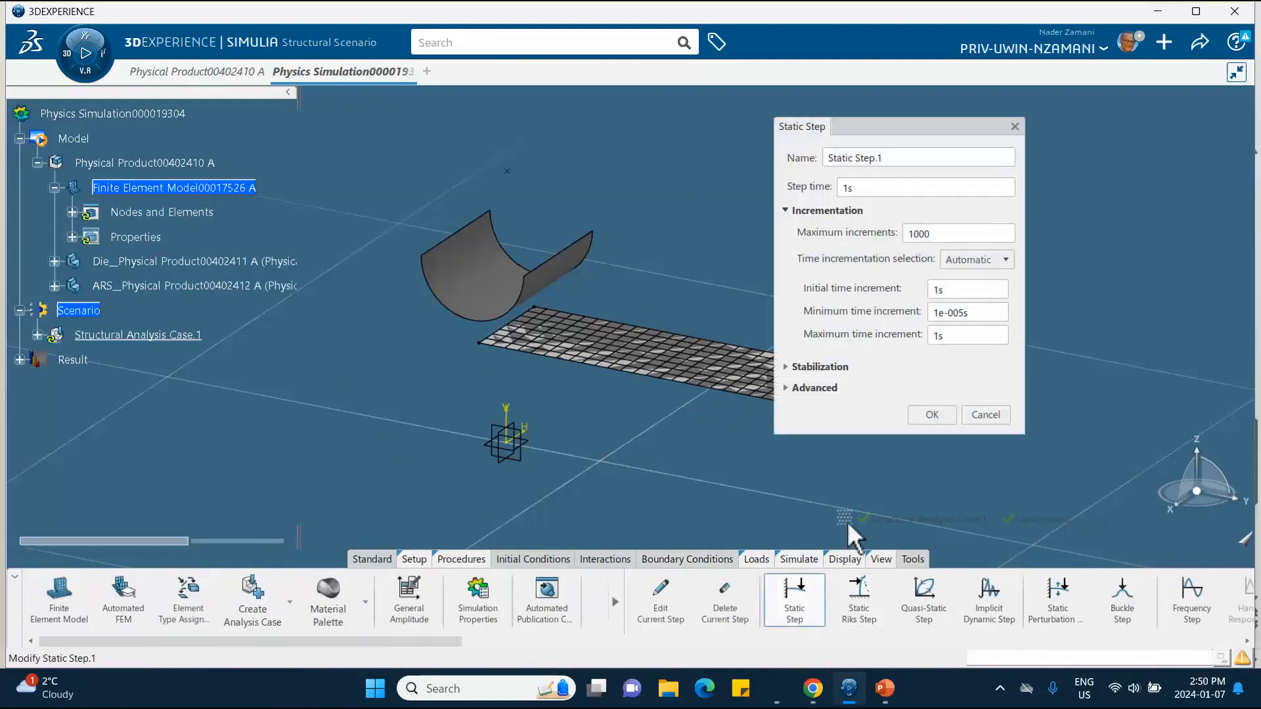
{"action": "left_click", "coordinate": [786, 388]}
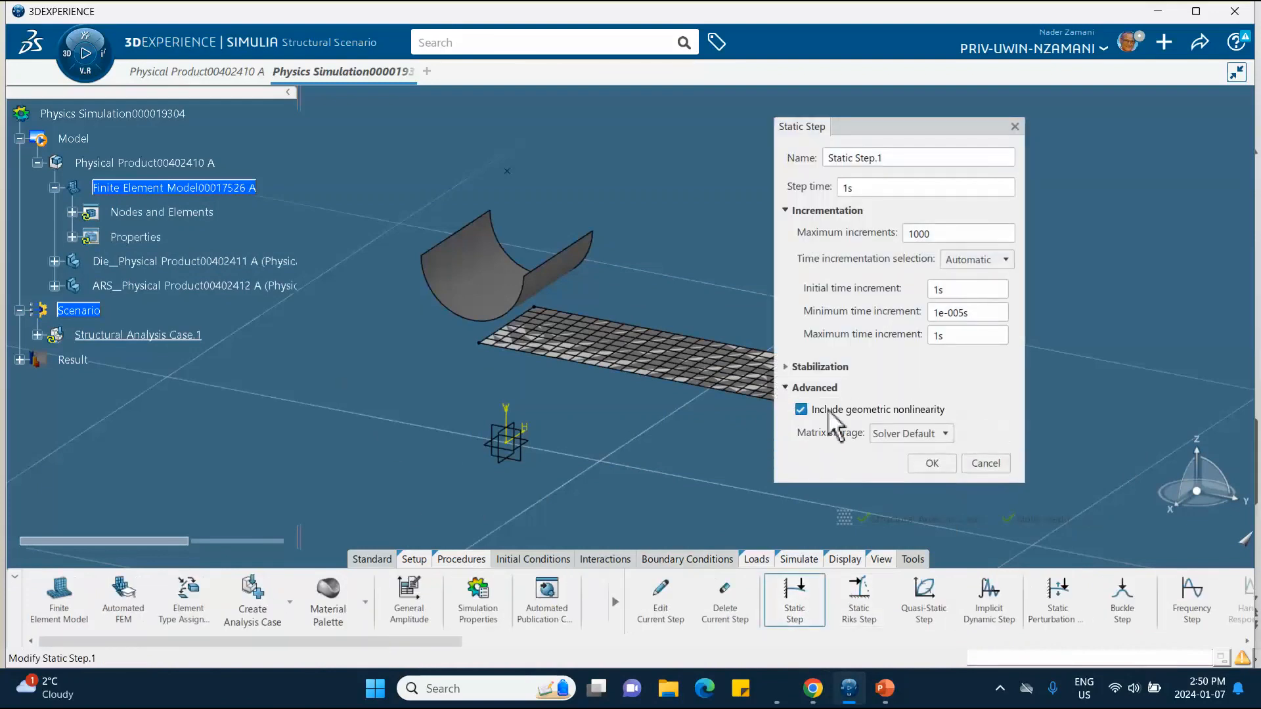
{"action": "left_click", "coordinate": [926, 468]}
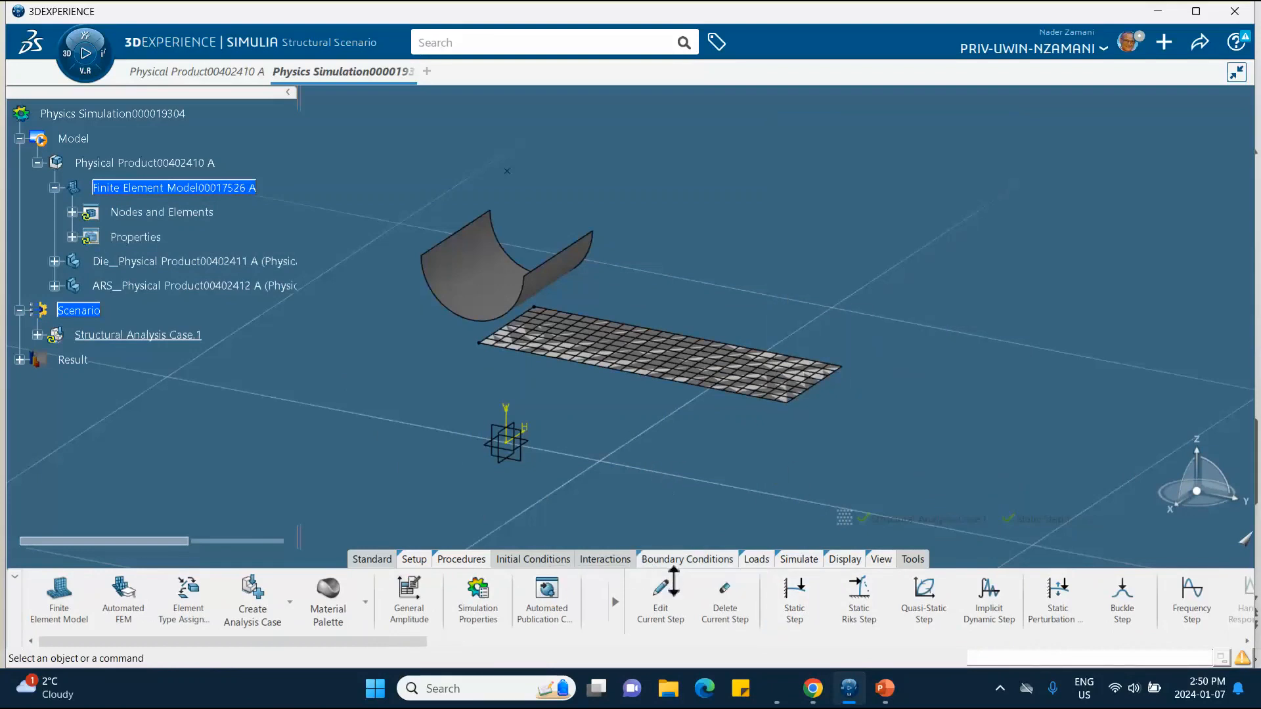
Apply a fixed displacement to the die plate's short edge farthest from the punch, restraining X, Y and Z translations and rotations.
{"action": "left_click_drag", "start_coordinate": [400, 649], "coordinate": [764, 665]}
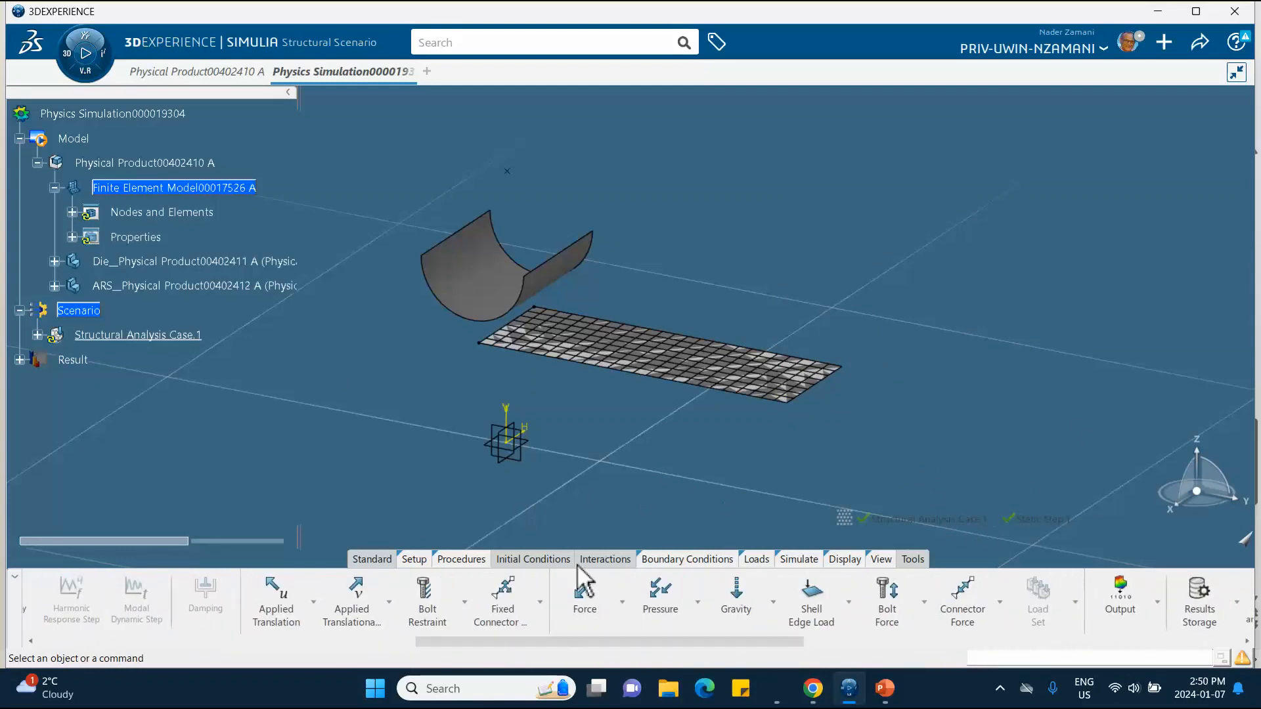
{"action": "left_click", "coordinate": [314, 604]}
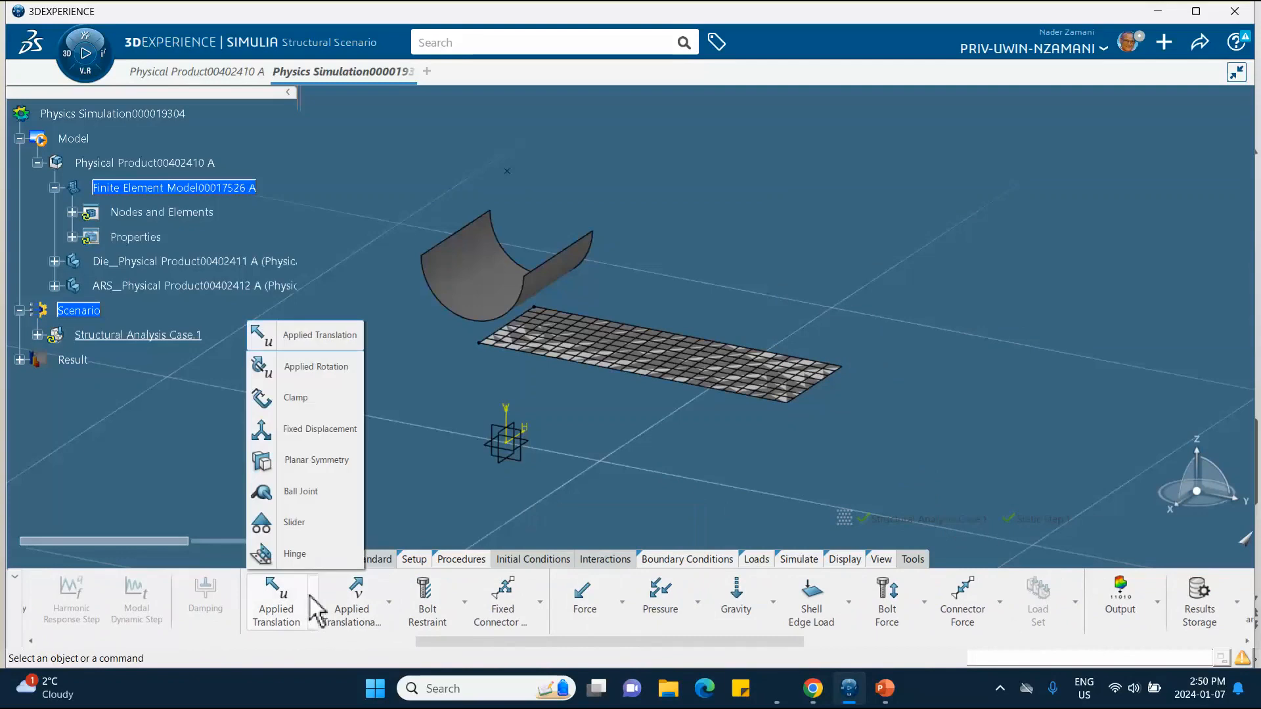
{"action": "left_click", "coordinate": [300, 430]}
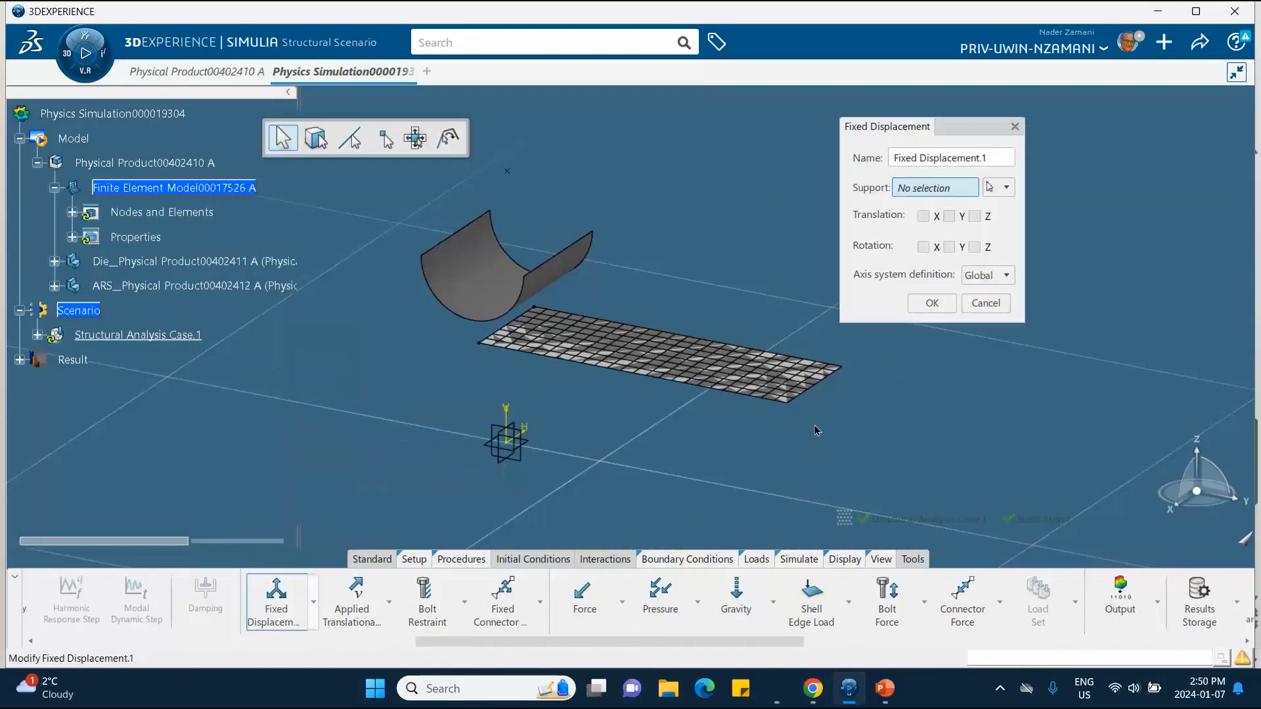
{"action": "left_click", "coordinate": [826, 385]}
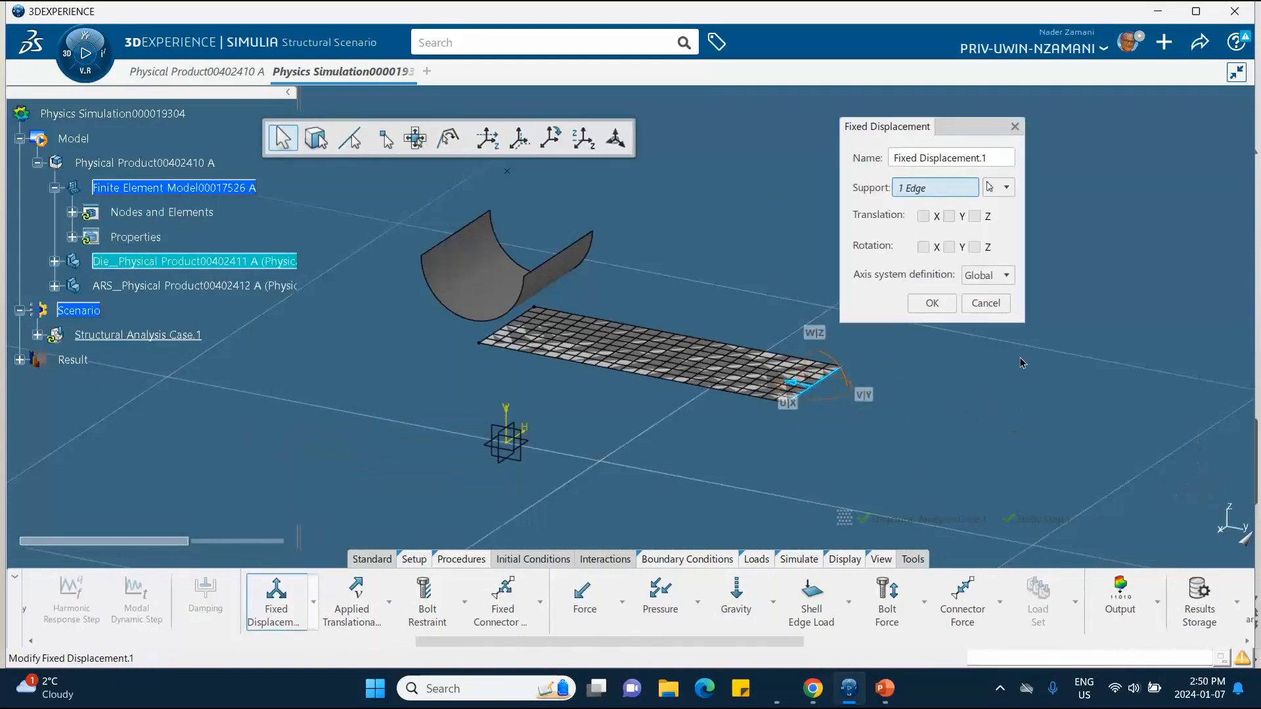
{"action": "left_click", "coordinate": [923, 216]}
{"action": "left_click", "coordinate": [949, 216]}
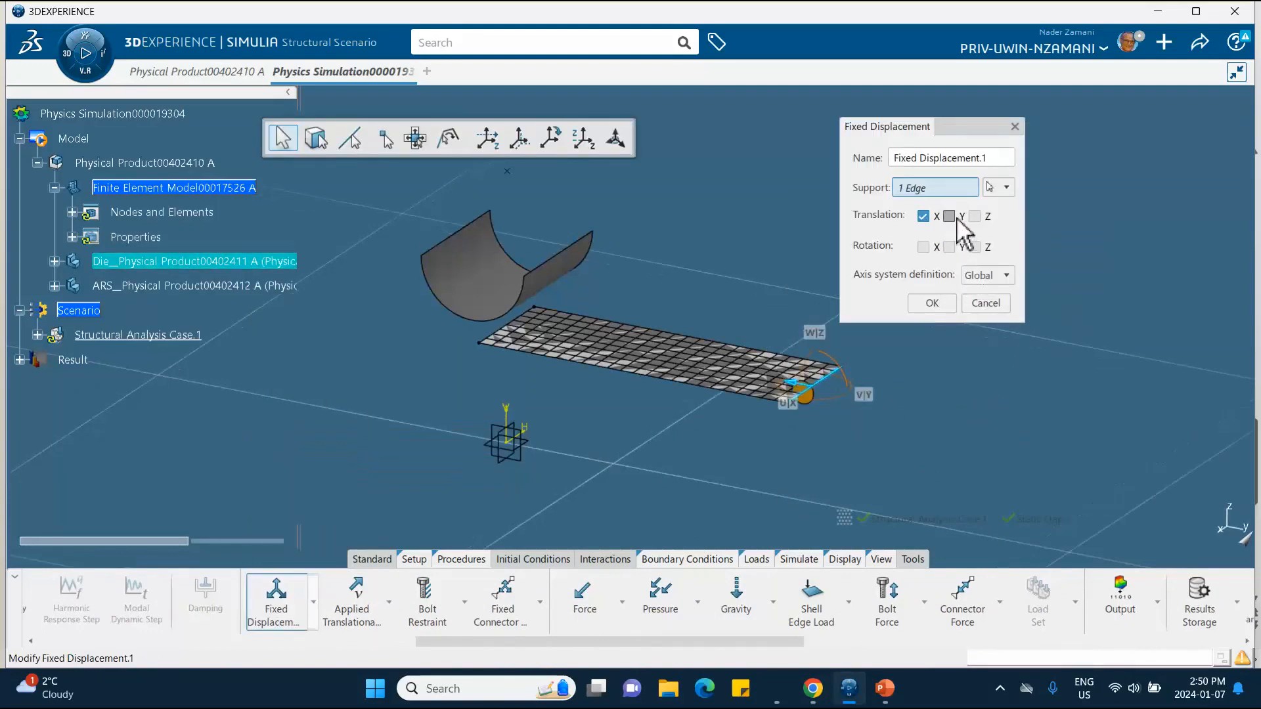
{"action": "left_click", "coordinate": [975, 216]}
{"action": "left_click", "coordinate": [923, 247]}
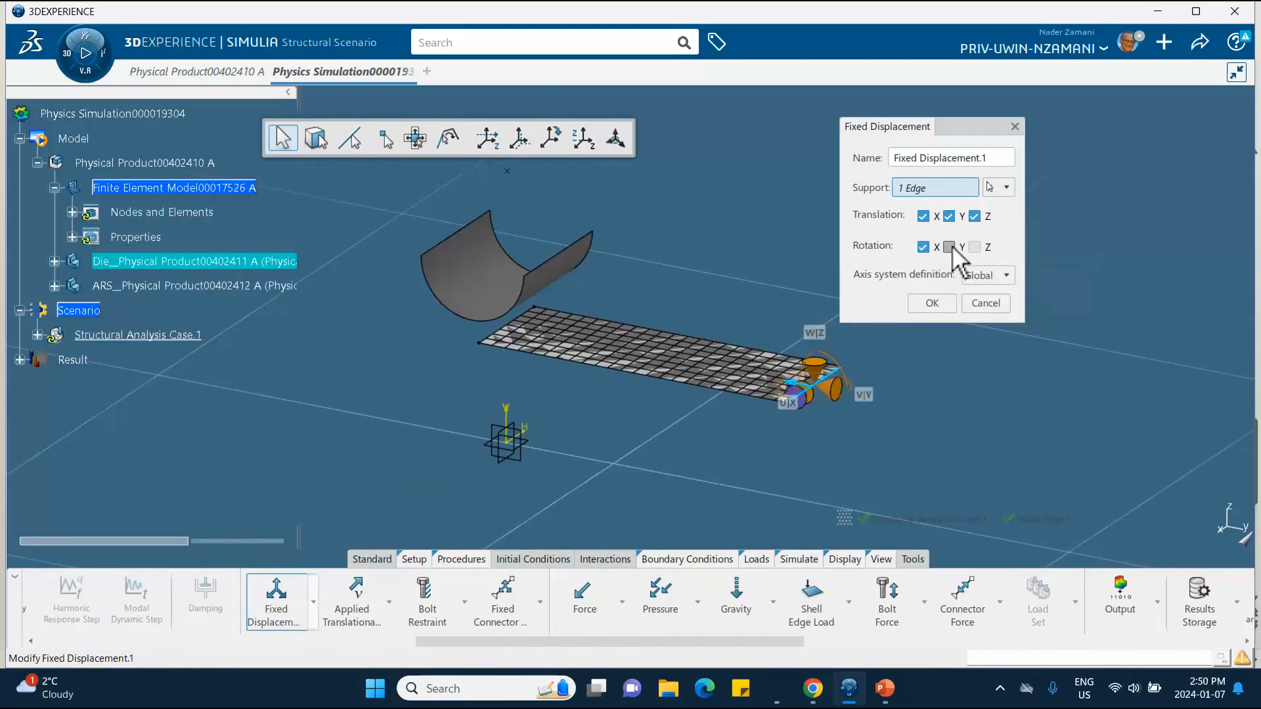
{"action": "left_click", "coordinate": [948, 247]}
{"action": "left_click", "coordinate": [932, 303]}
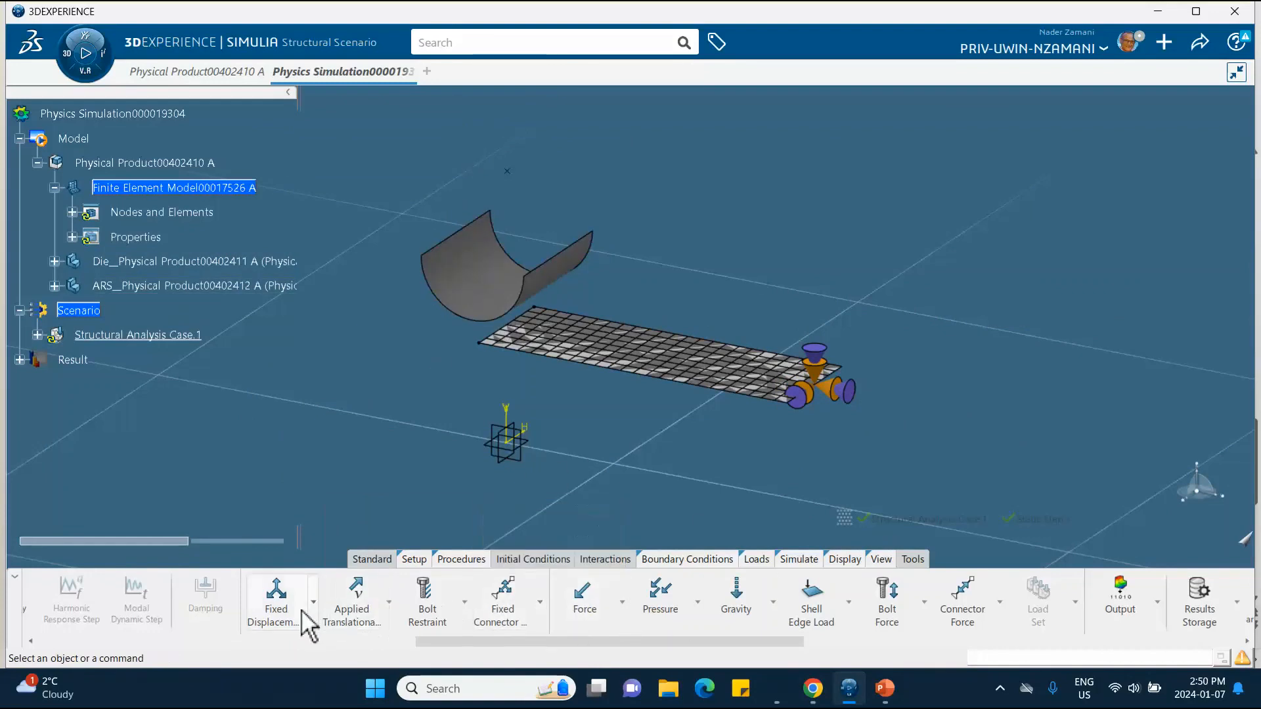
{"action": "left_click", "coordinate": [276, 608]}
{"action": "left_click", "coordinate": [491, 269]}
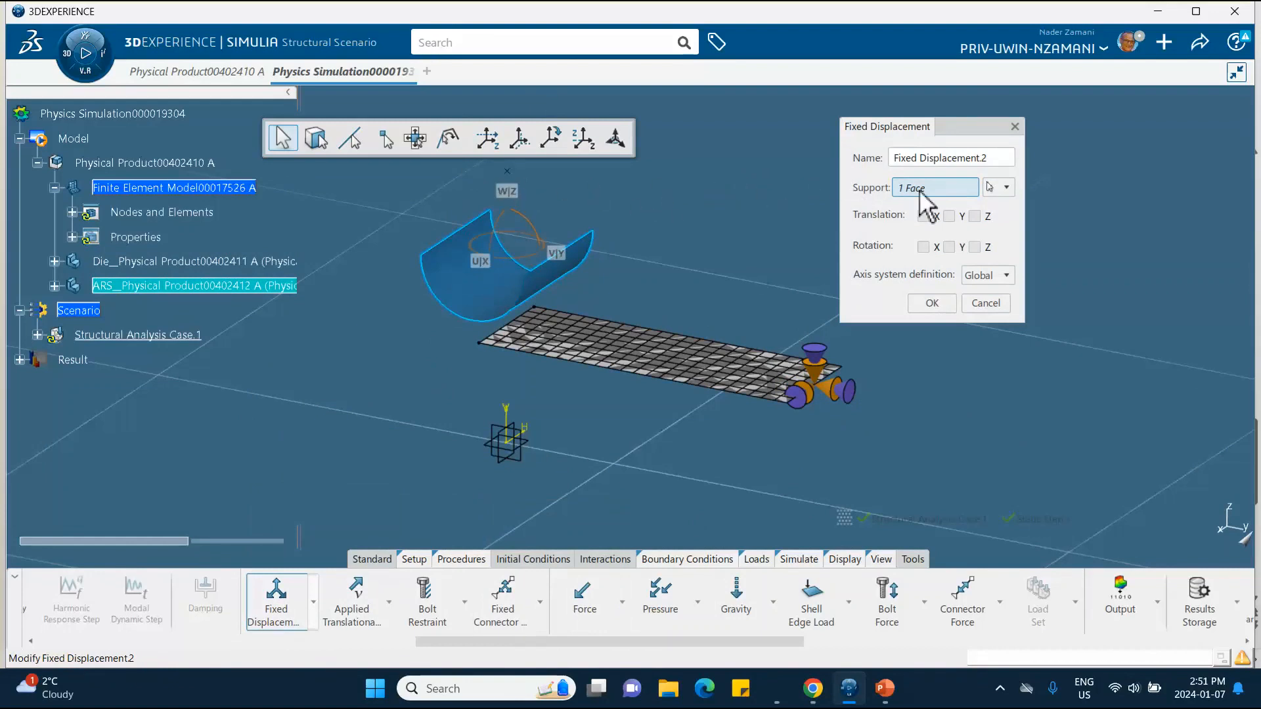
{"action": "left_click", "coordinate": [989, 305]}
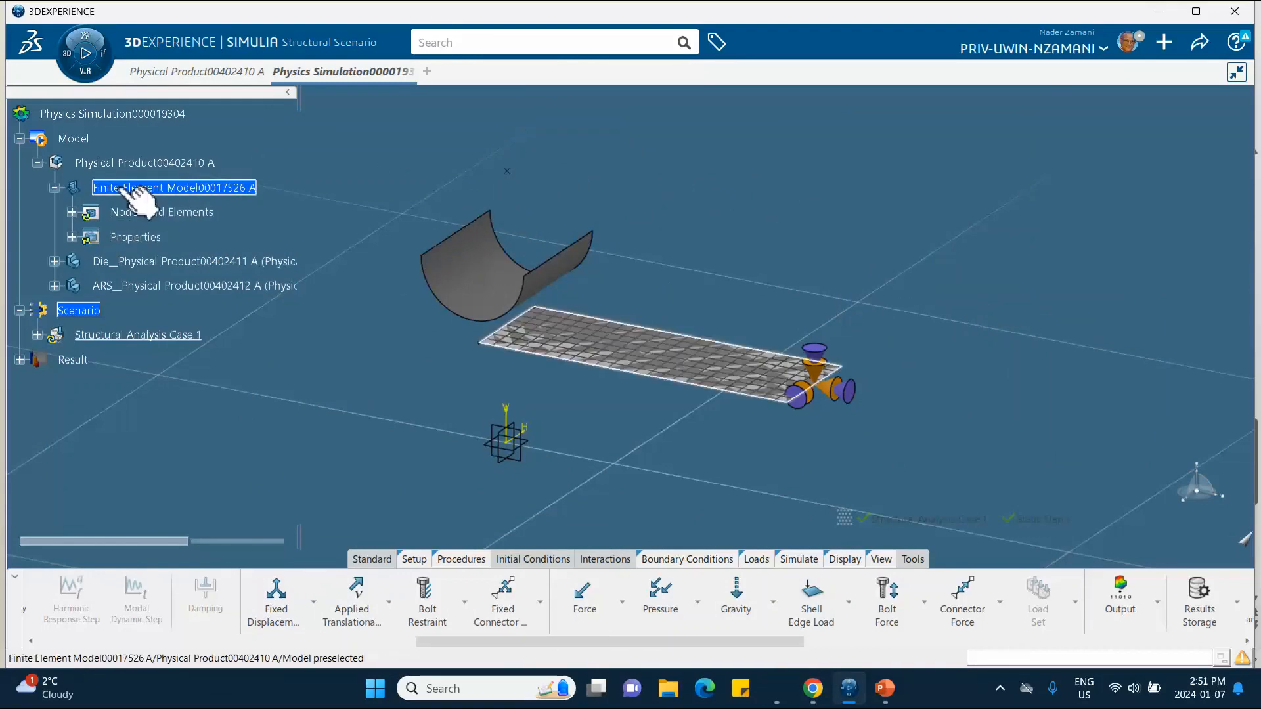
Activate the finite element model and define an analytical rigid surface on the semicircular ARS surface, referenced to the point above it.
{"action": "left_click", "coordinate": [167, 189]}
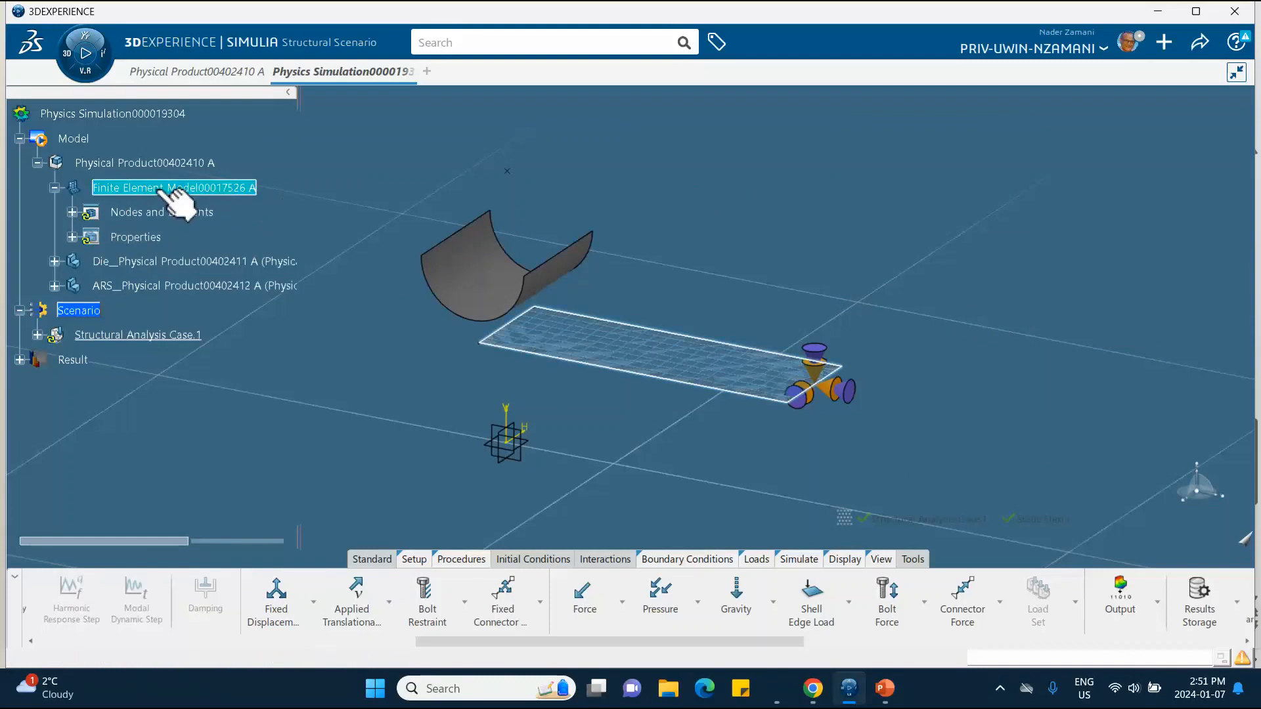
{"action": "double_click", "coordinate": [164, 190]}
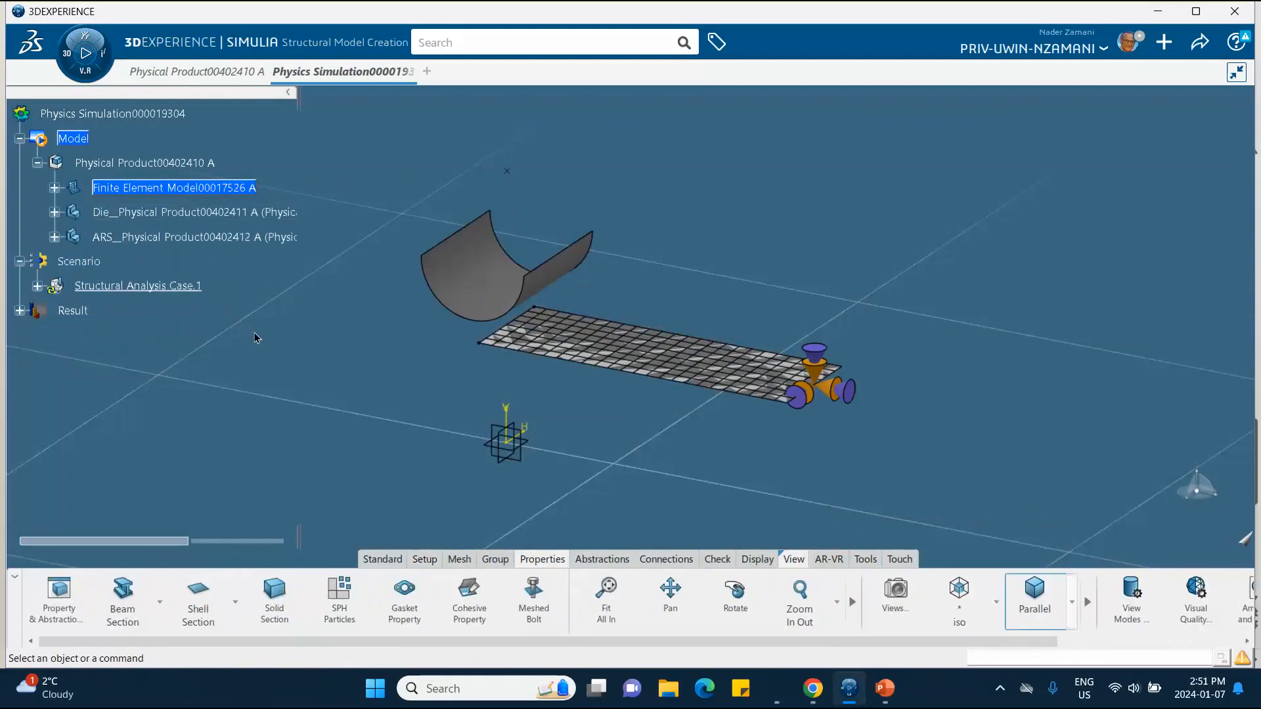
{"action": "left_click", "coordinate": [612, 558]}
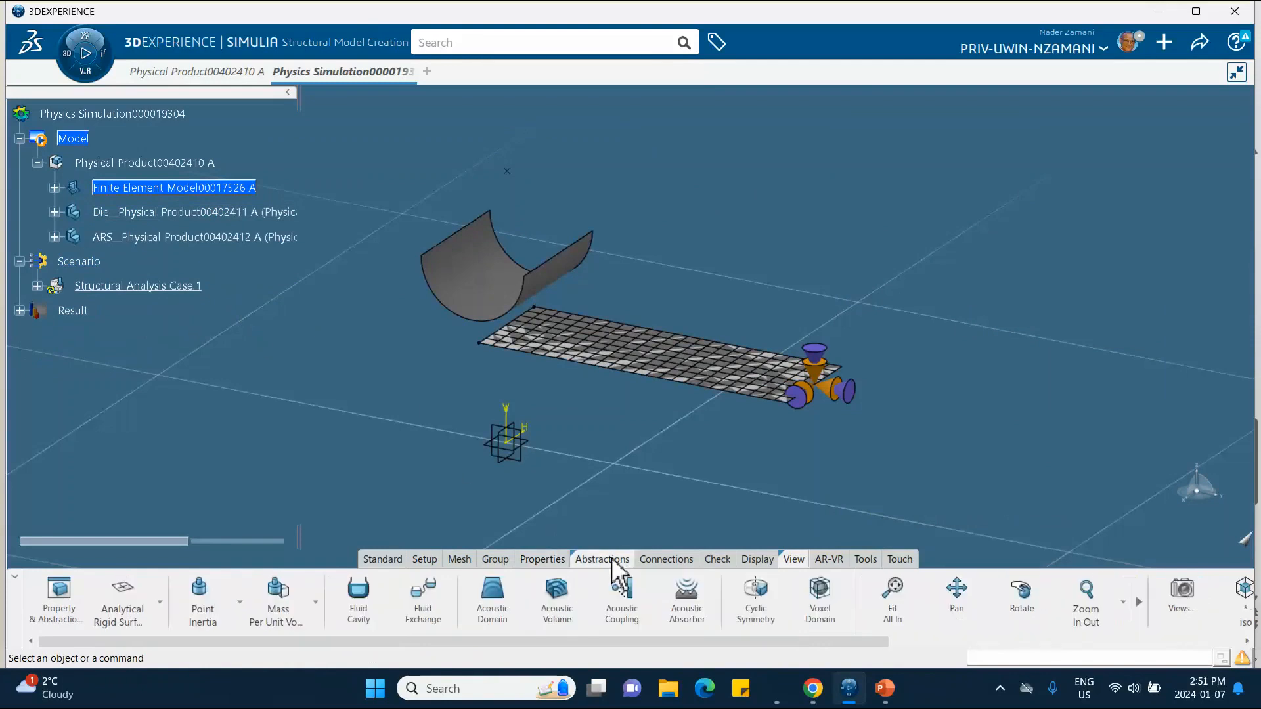
{"action": "left_click", "coordinate": [160, 601]}
{"action": "left_click", "coordinate": [160, 602]}
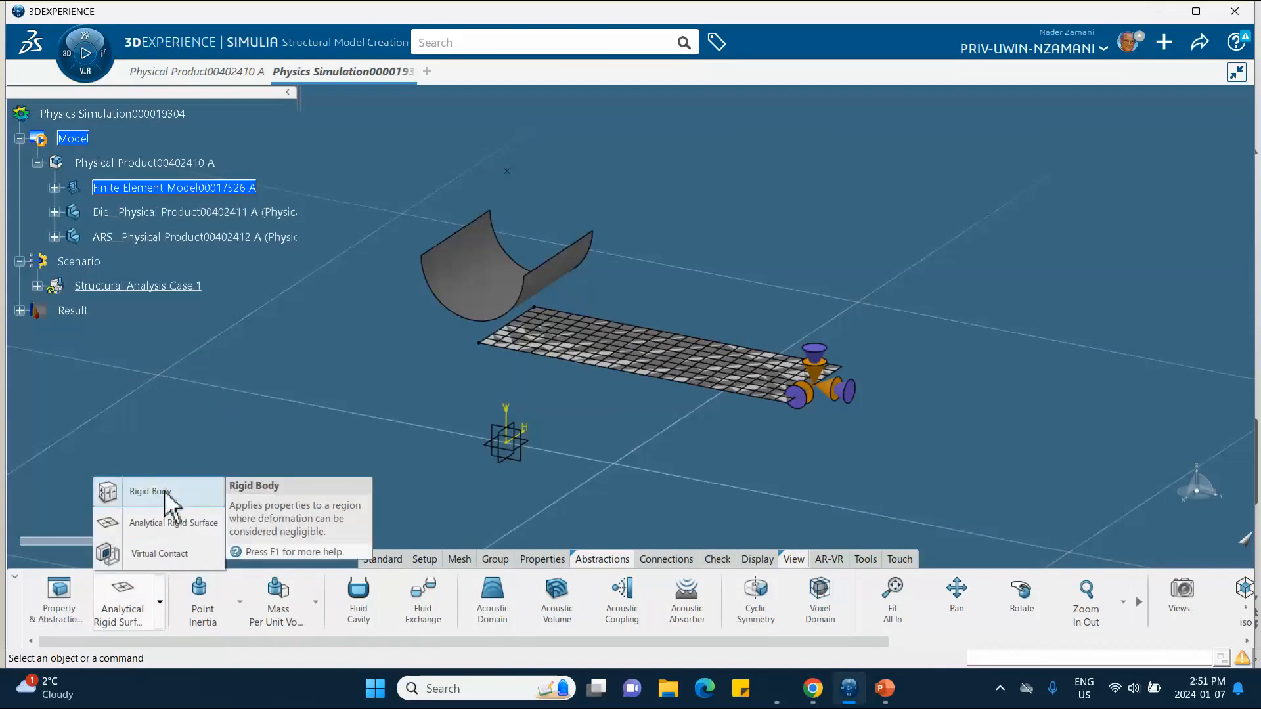
{"action": "left_click", "coordinate": [168, 524]}
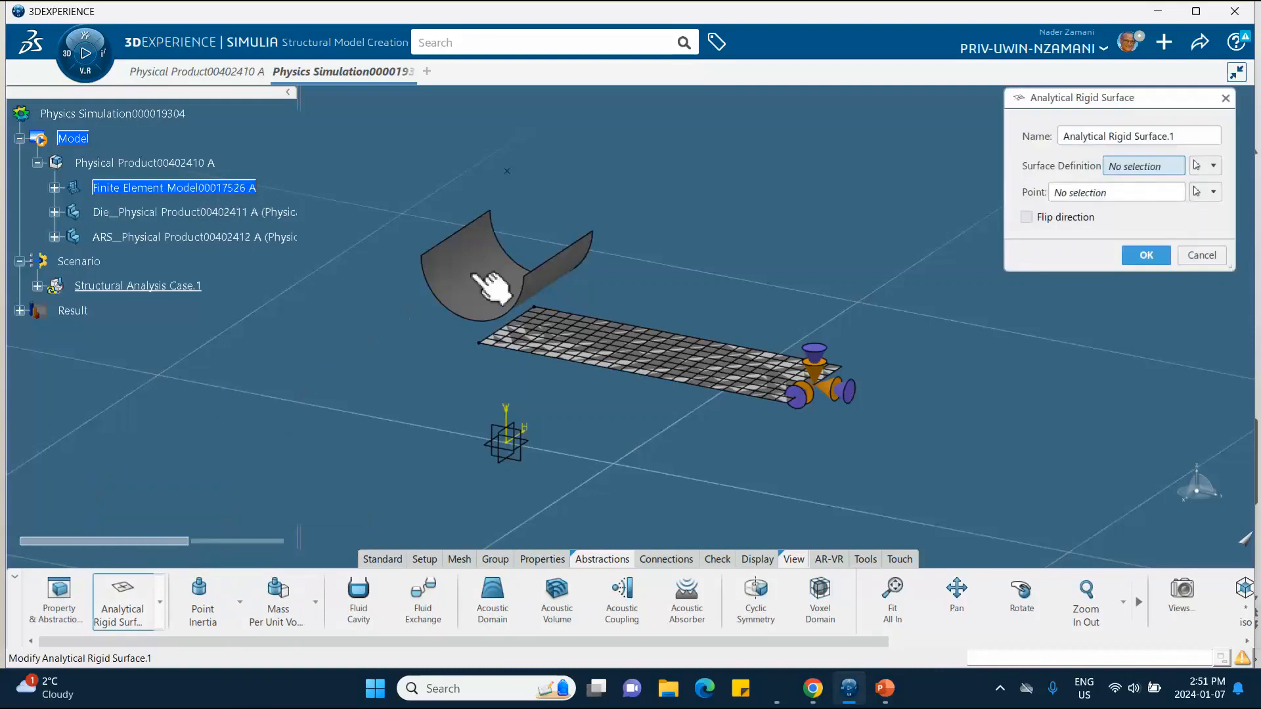
{"action": "left_click", "coordinate": [483, 271]}
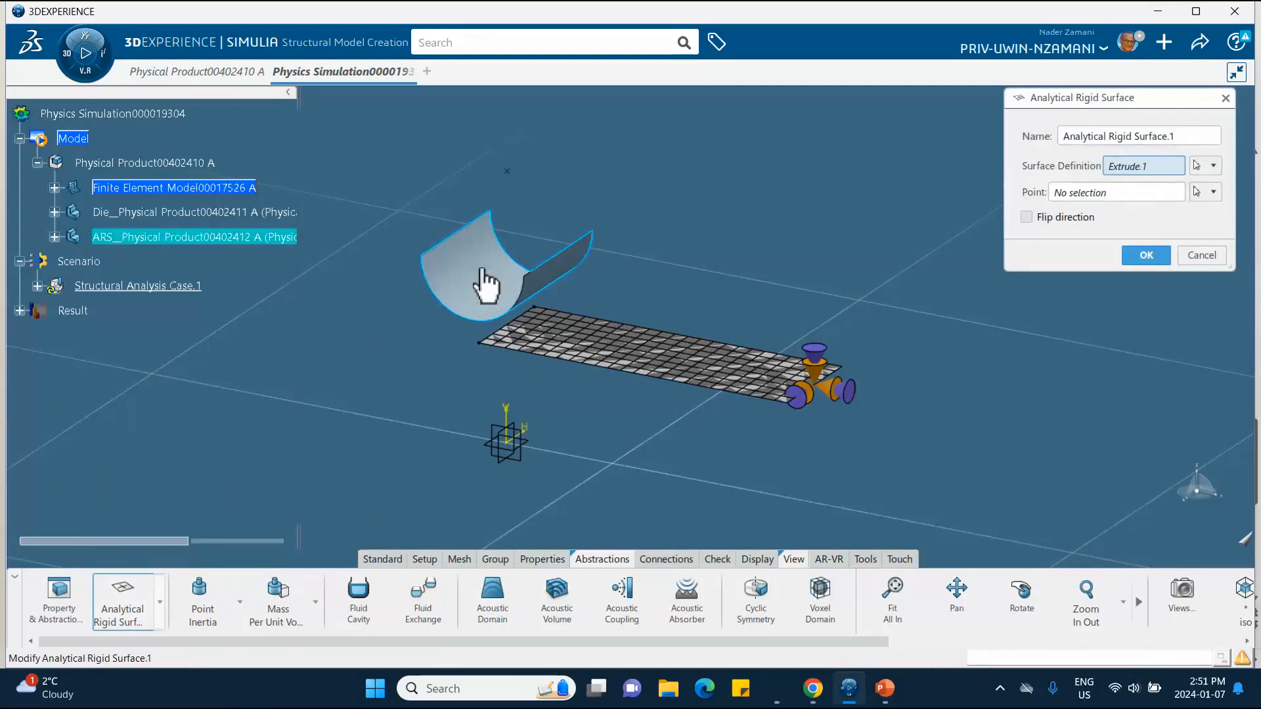
{"action": "left_click", "coordinate": [1068, 193]}
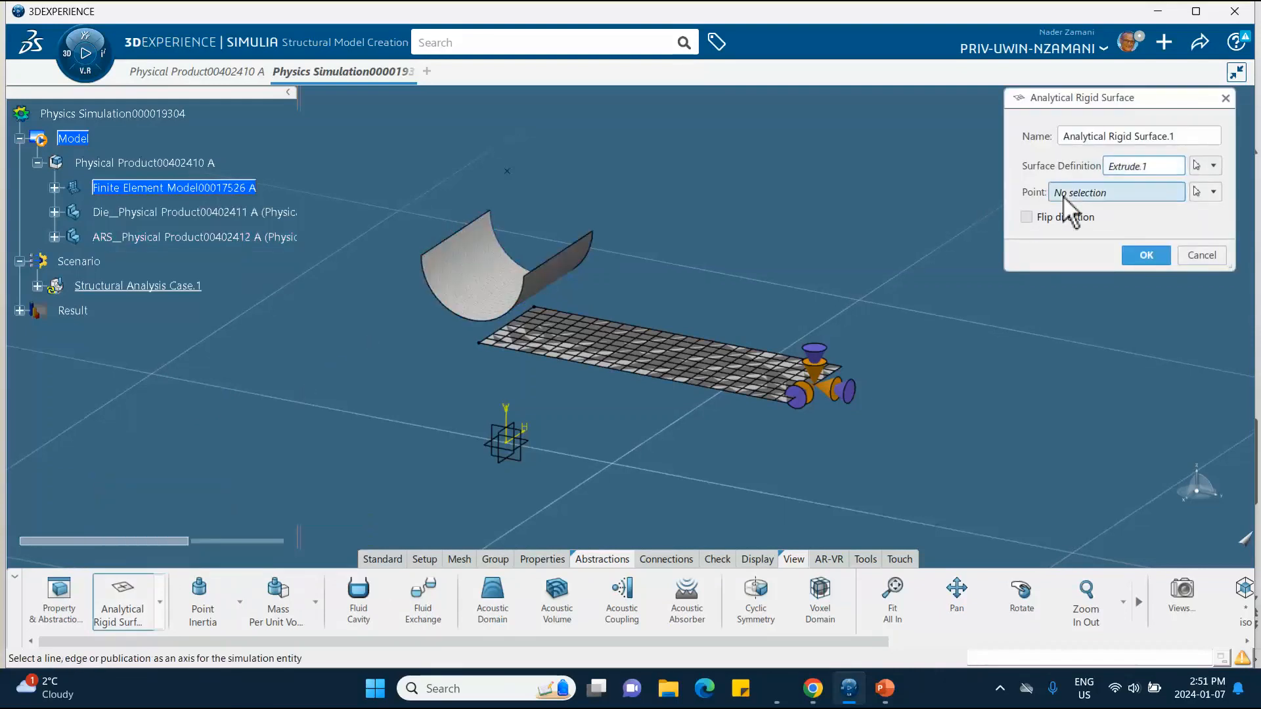
{"action": "left_click", "coordinate": [508, 173]}
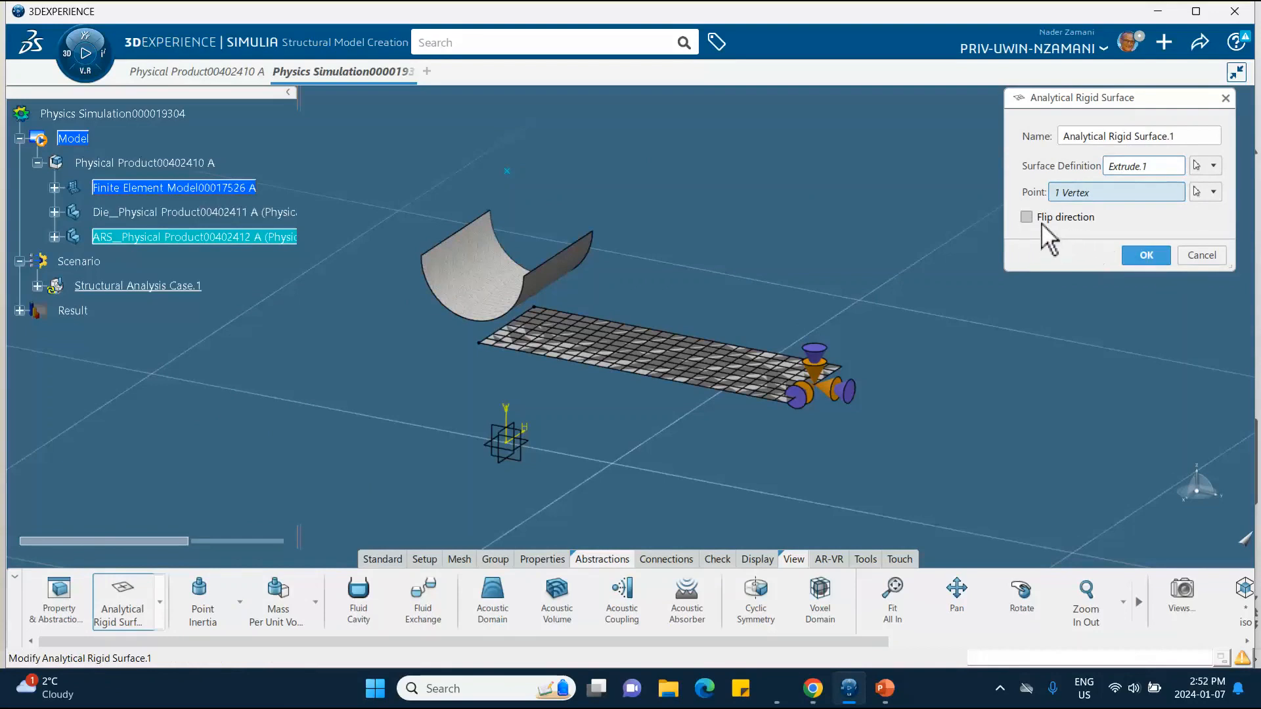
{"action": "left_click", "coordinate": [1146, 252]}
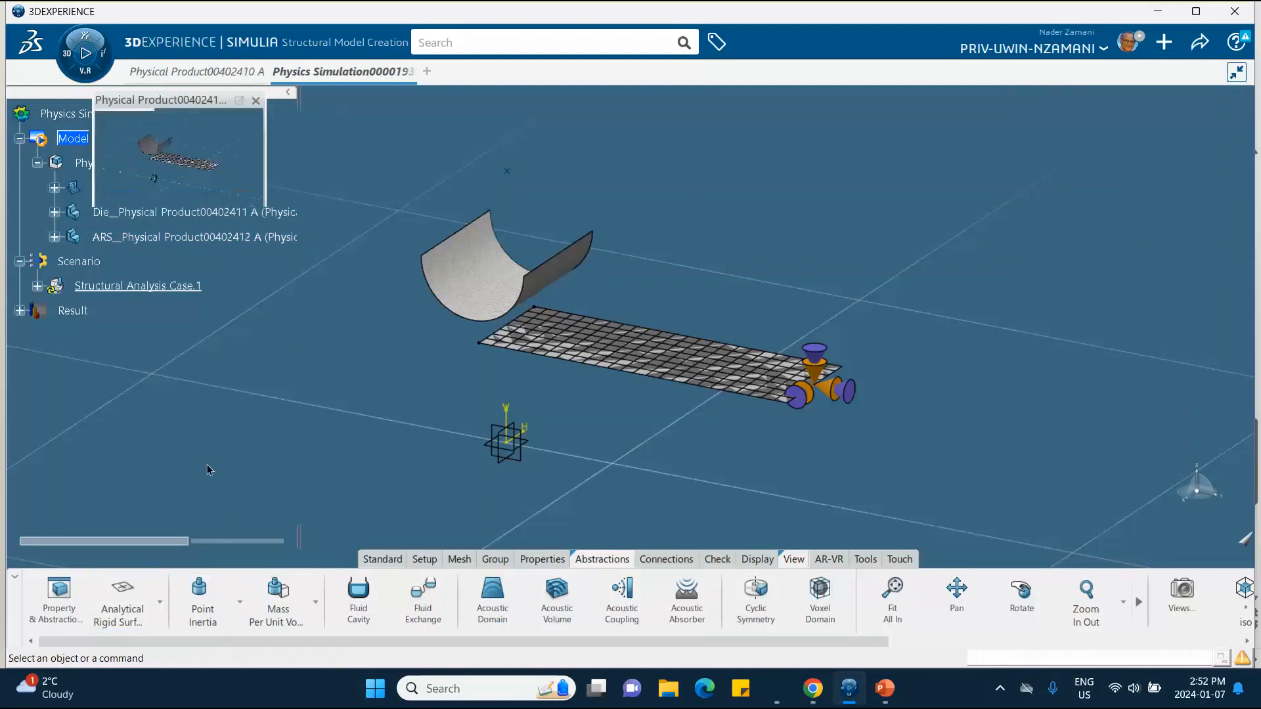
Return from the finite element model to the structural scenario of the simulation.
{"action": "left_click", "coordinate": [383, 563]}
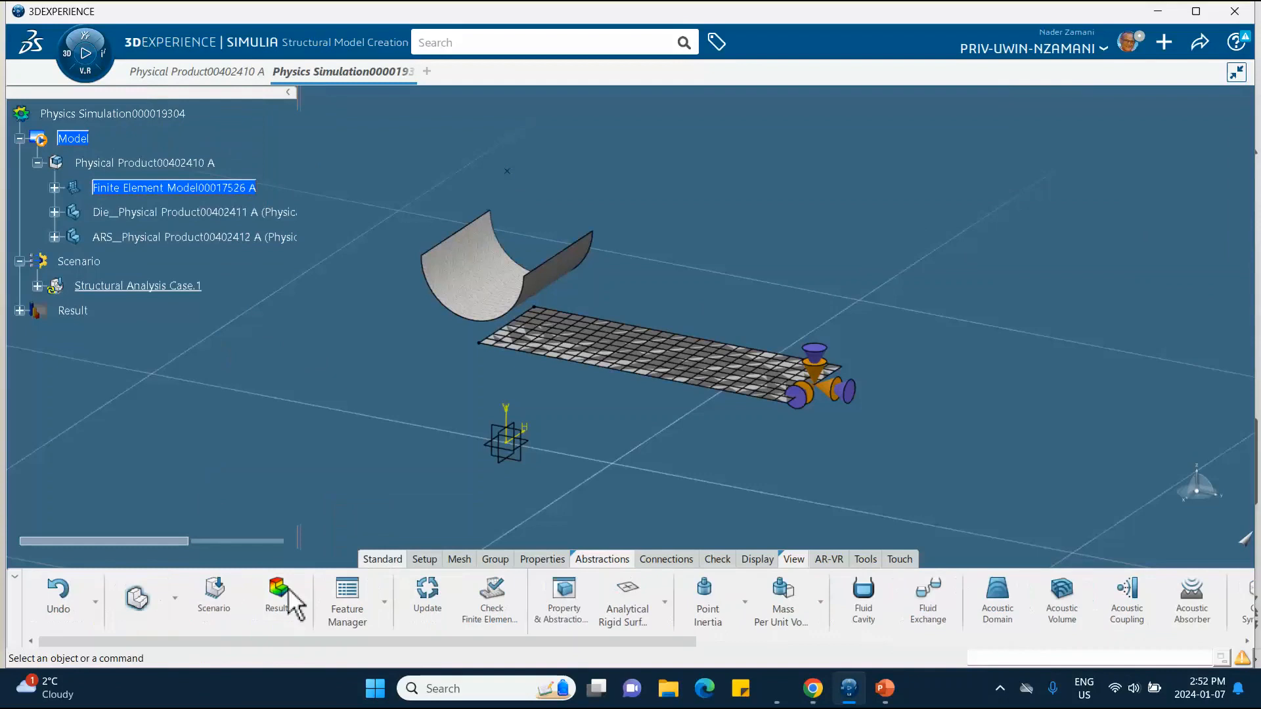
{"action": "left_click", "coordinate": [203, 599]}
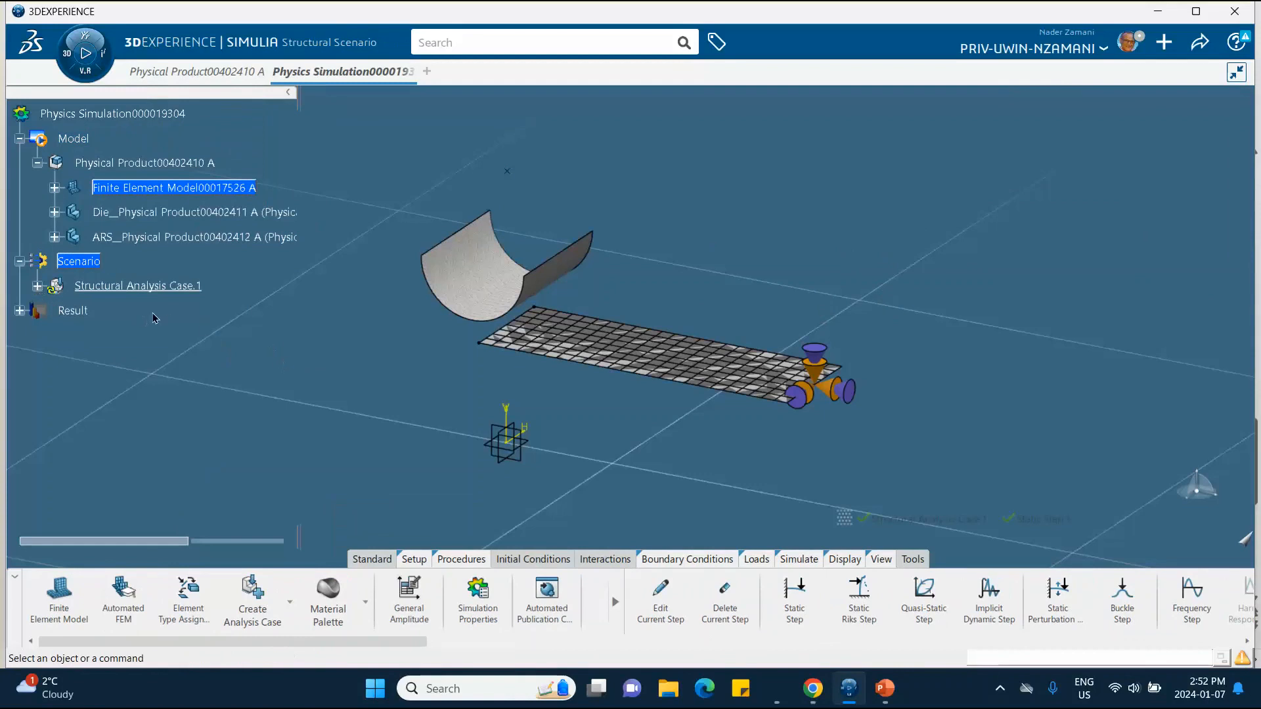
Apply a fixed displacement to the punch's analytical rigid surface, restraining X and Y translations and X, Y and Z rotations.
{"action": "left_click", "coordinate": [54, 189]}
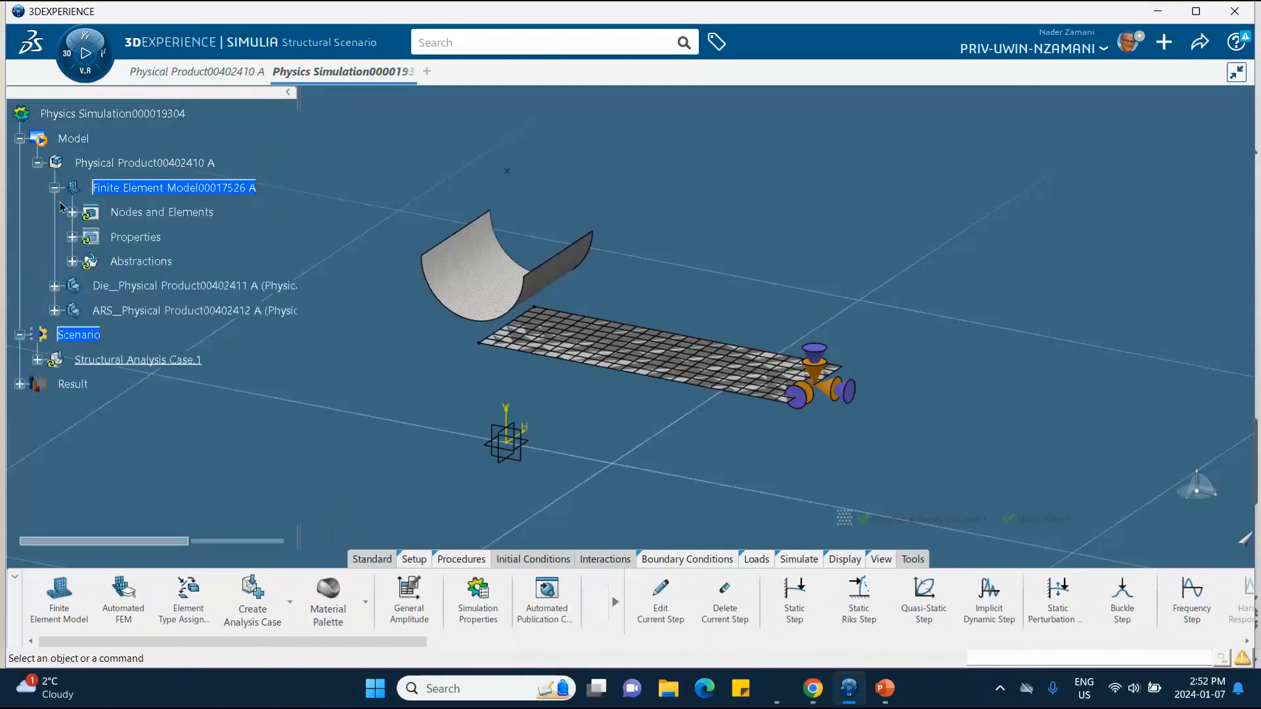
{"action": "left_click", "coordinate": [73, 261]}
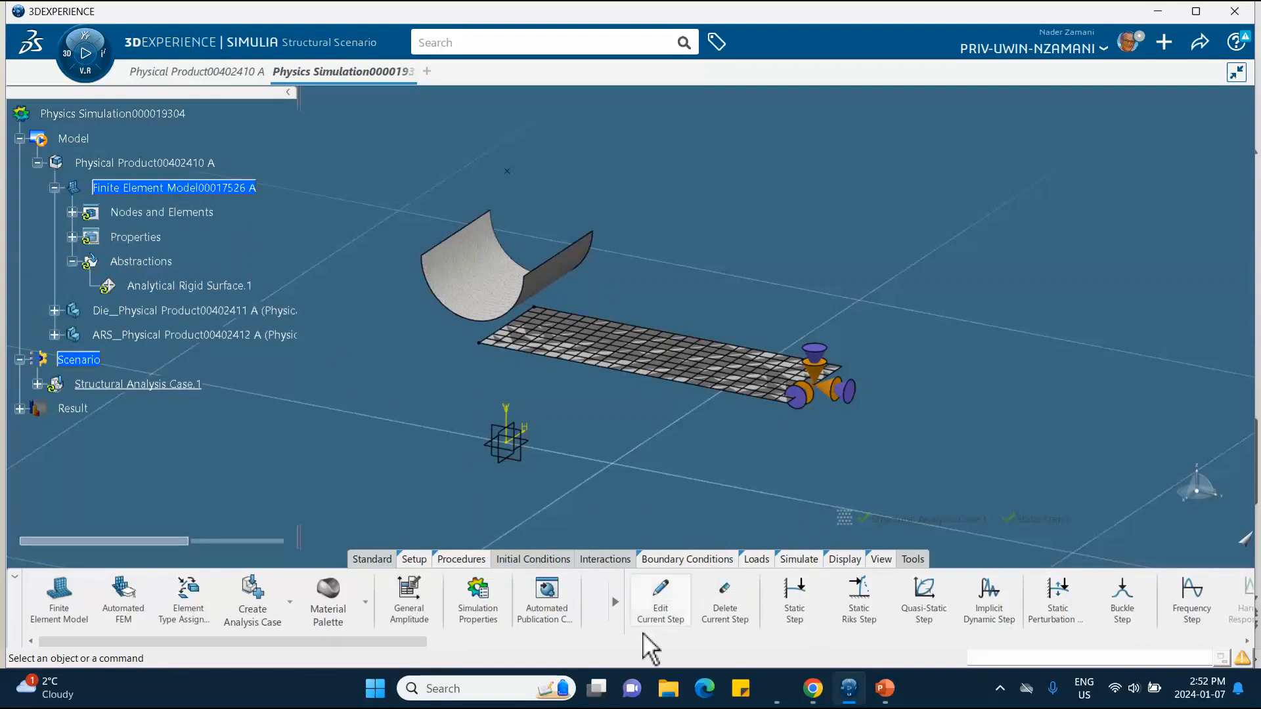
{"action": "left_click_drag", "start_coordinate": [362, 650], "coordinate": [652, 629]}
{"action": "left_click", "coordinate": [737, 607]}
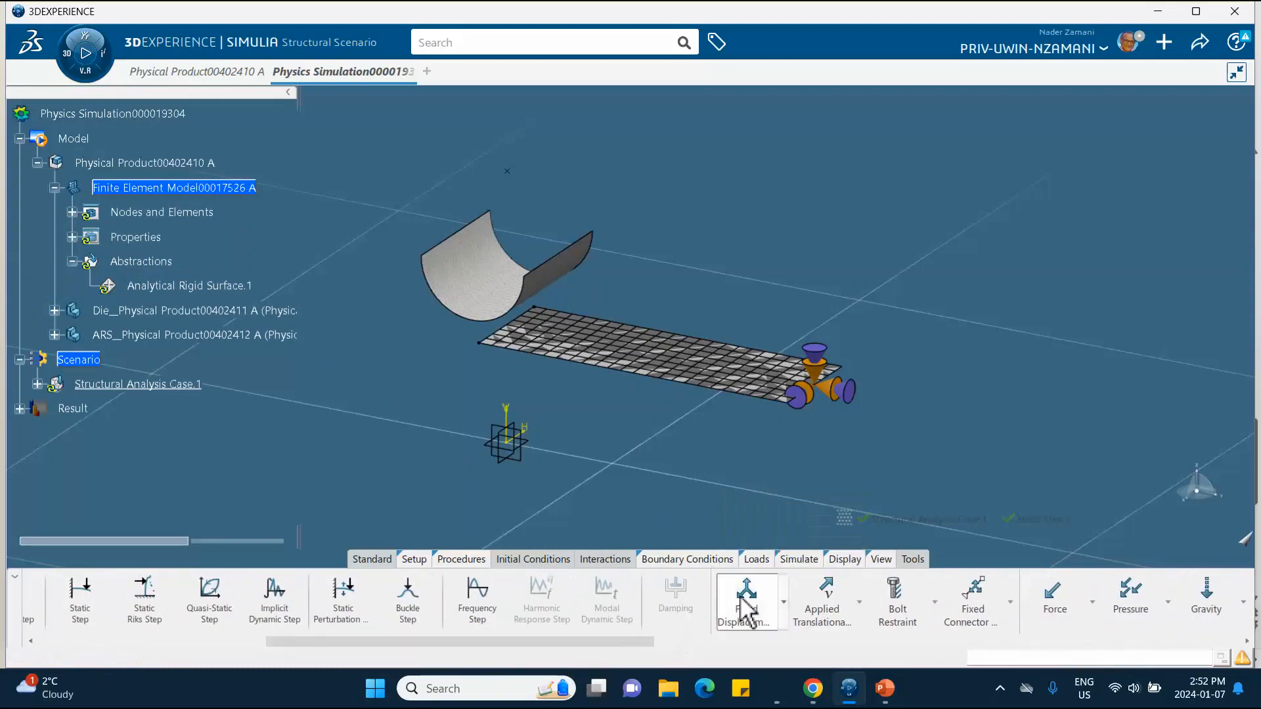
{"action": "left_click", "coordinate": [503, 279]}
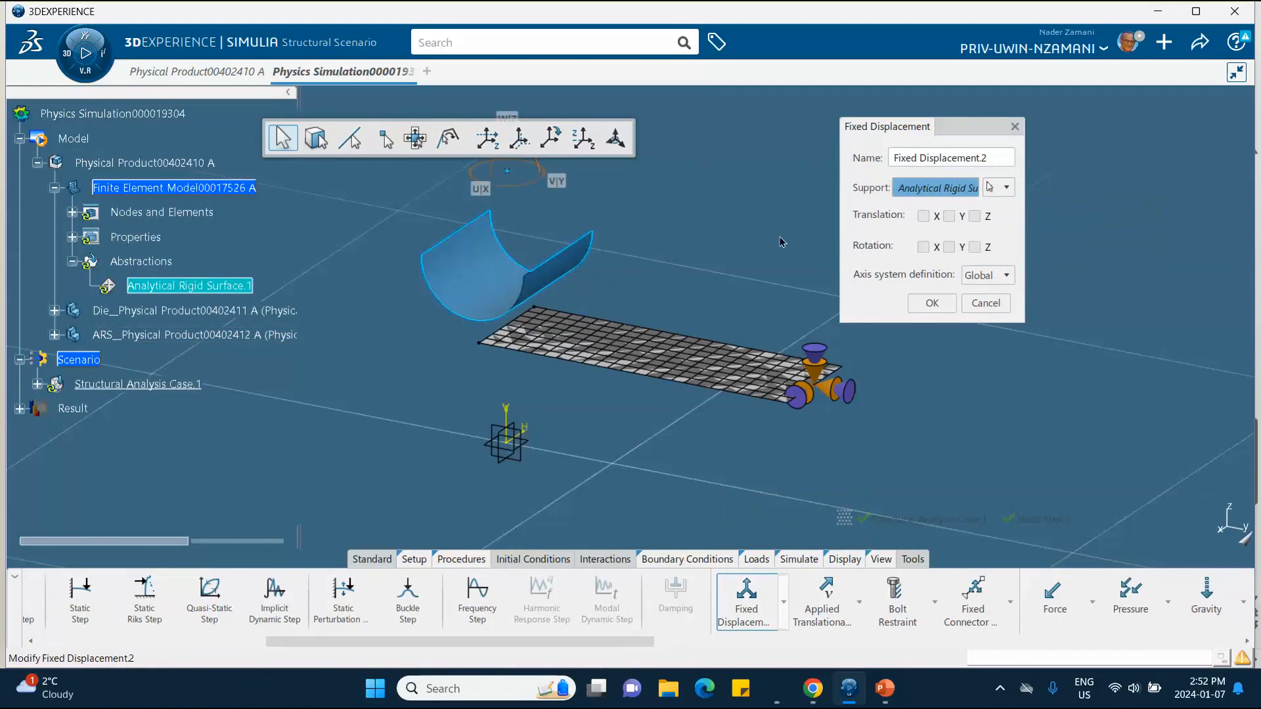
{"action": "middle_click_drag", "start_coordinate": [725, 247], "coordinate": [701, 308]}
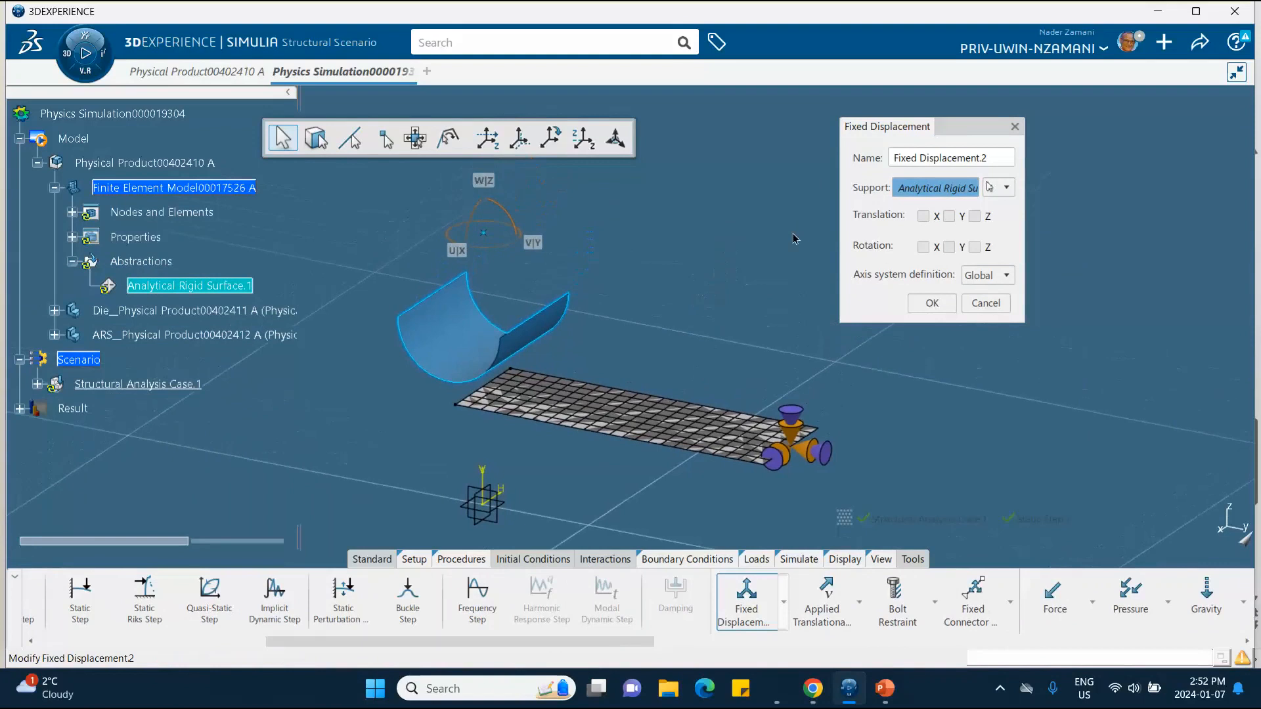
{"action": "left_click", "coordinate": [923, 216]}
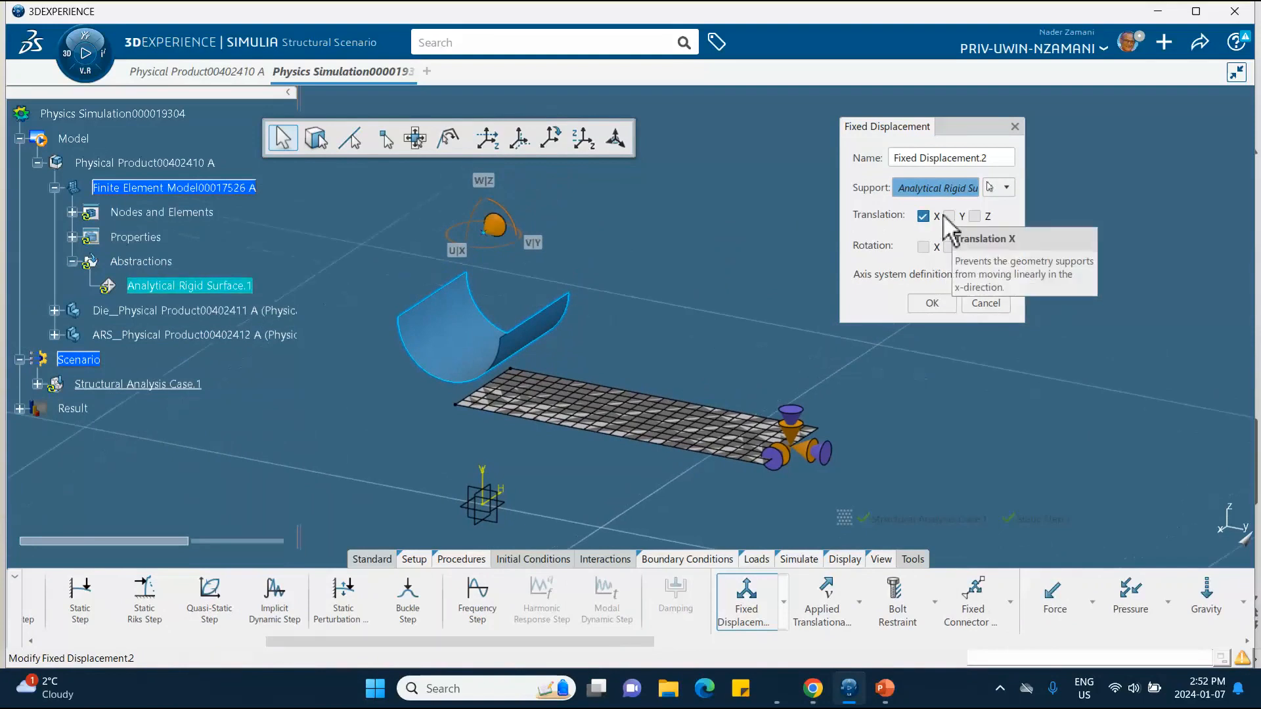
{"action": "left_click", "coordinate": [949, 216]}
{"action": "left_click", "coordinate": [923, 247]}
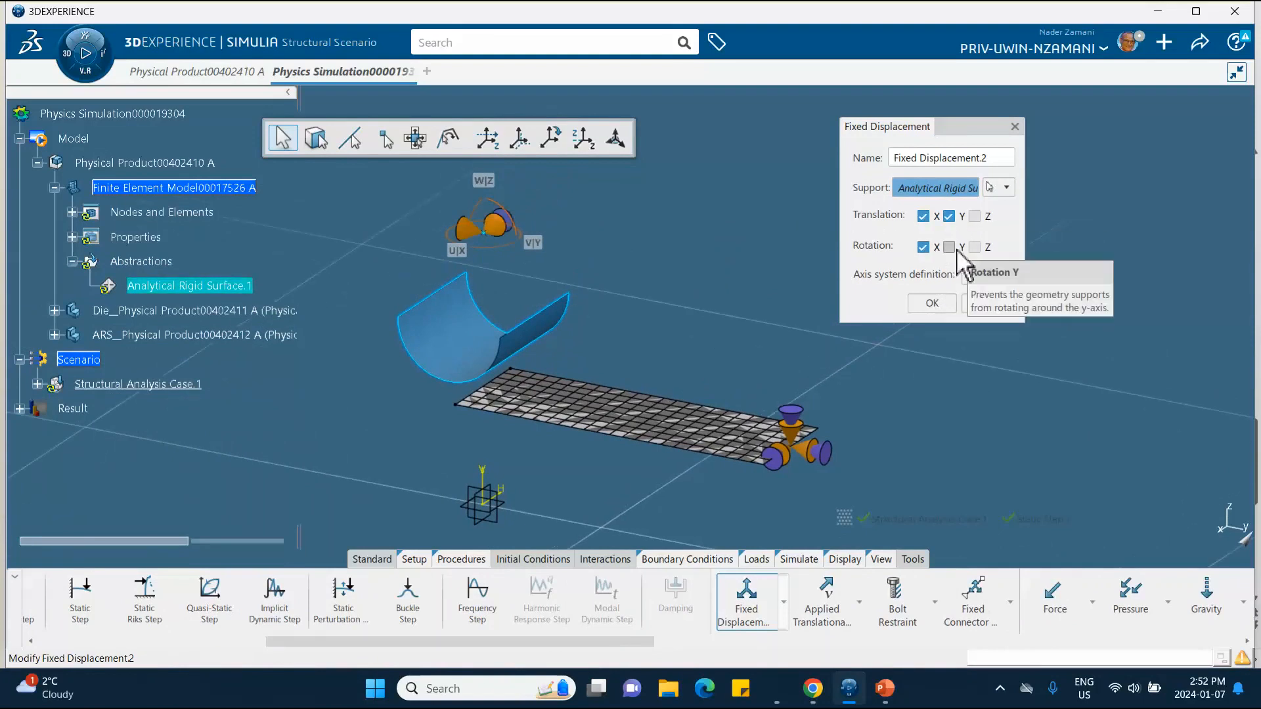
{"action": "left_click", "coordinate": [949, 247]}
{"action": "left_click", "coordinate": [975, 247]}
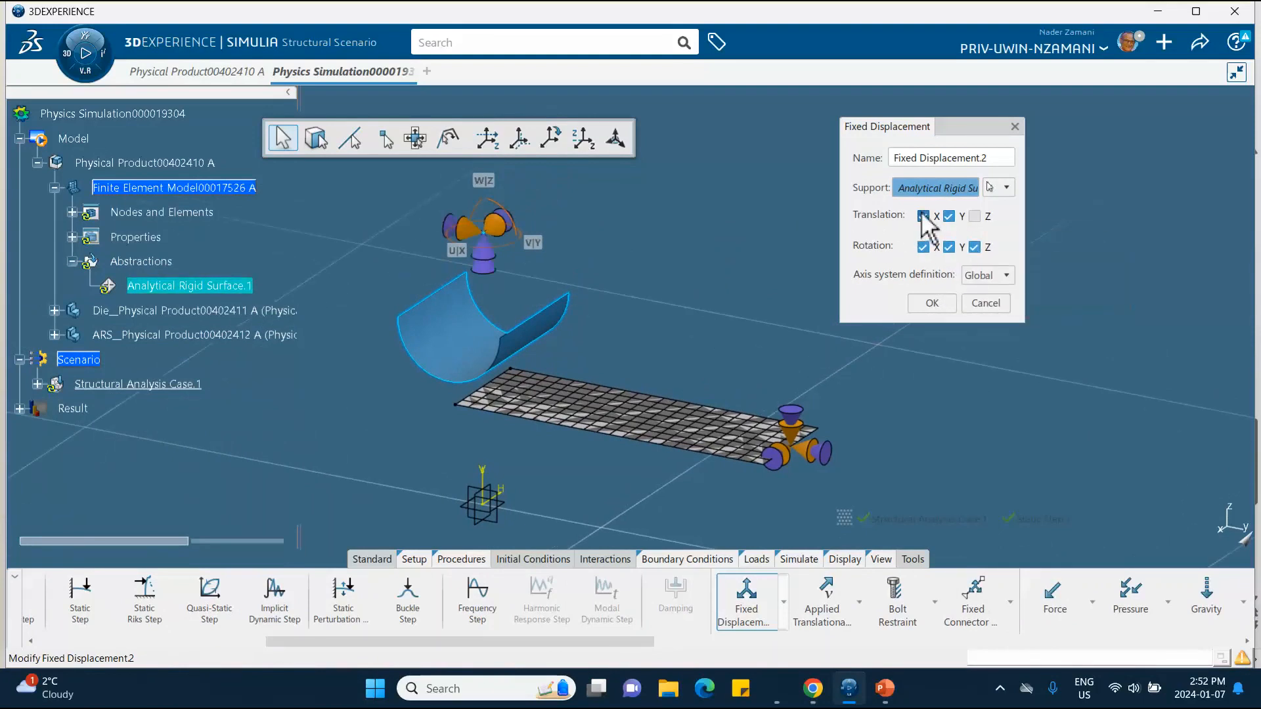
{"action": "left_click", "coordinate": [932, 303]}
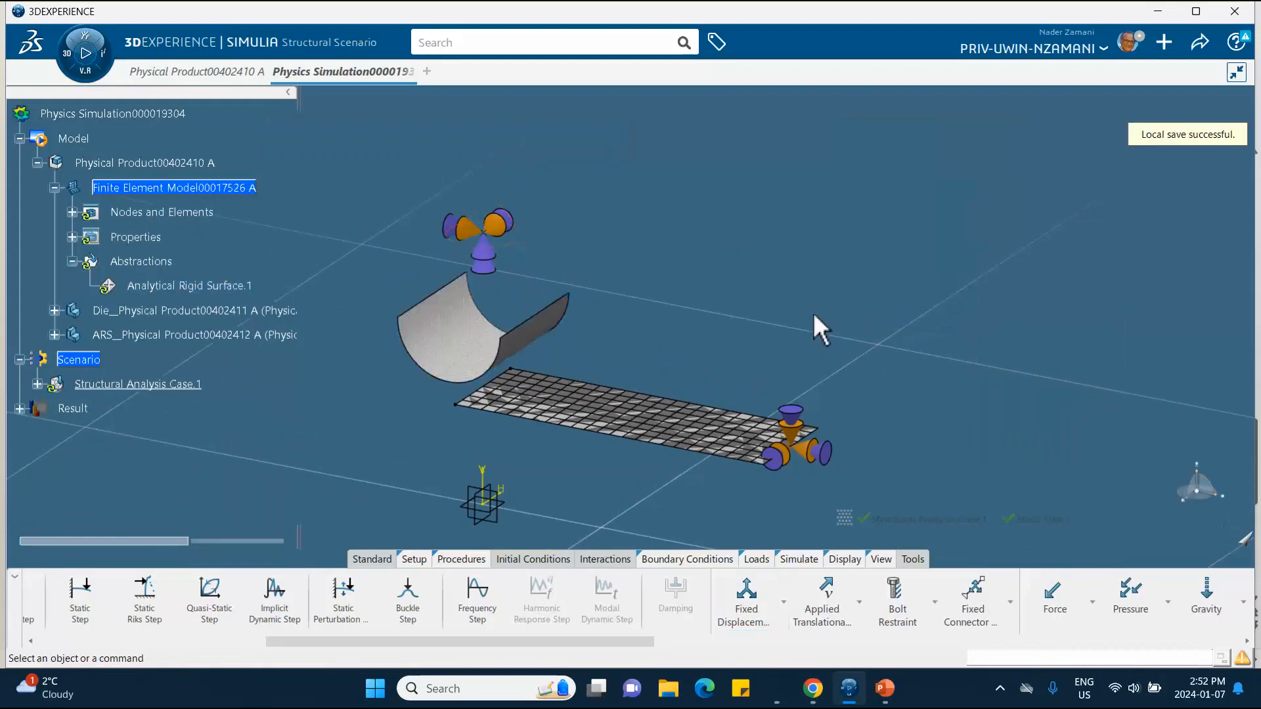
Apply a translation of -5.1 mm along Z to the analytical rigid surface, leaving the orthogonal translations free.
{"action": "left_click", "coordinate": [784, 602]}
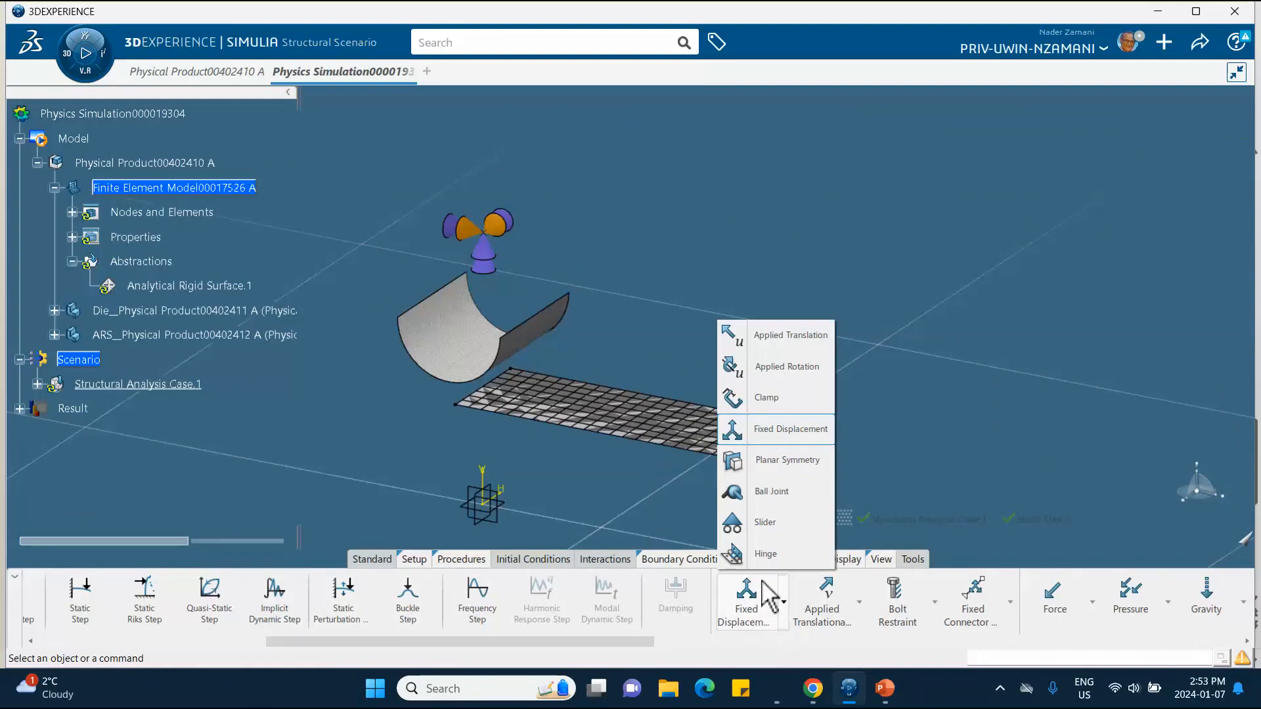
{"action": "left_click", "coordinate": [770, 336]}
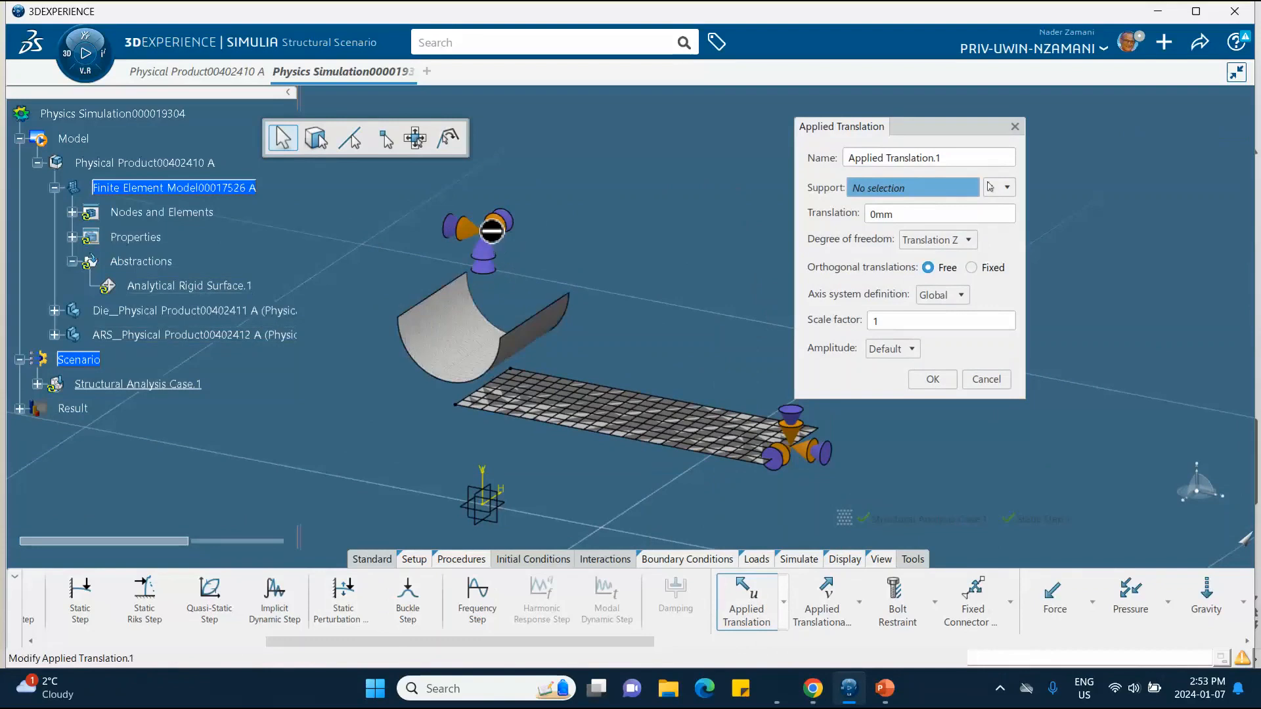
{"action": "left_click", "coordinate": [467, 328]}
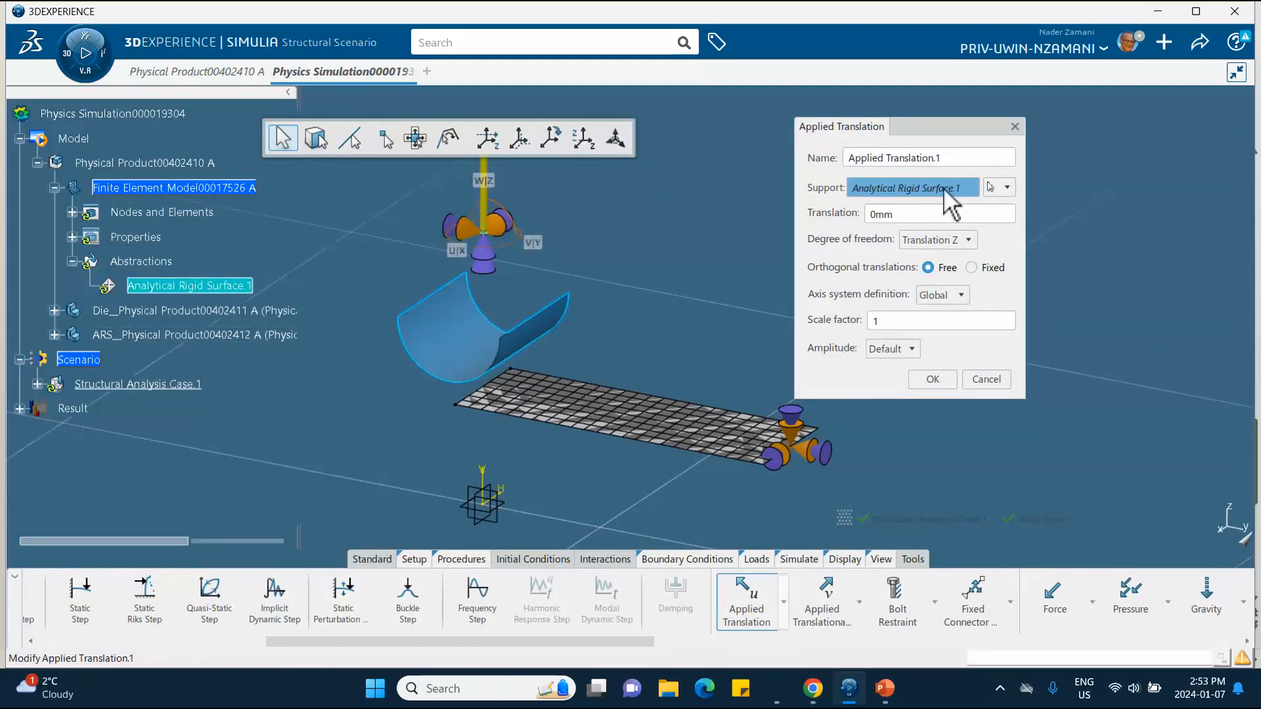
{"action": "left_click", "coordinate": [901, 214]}
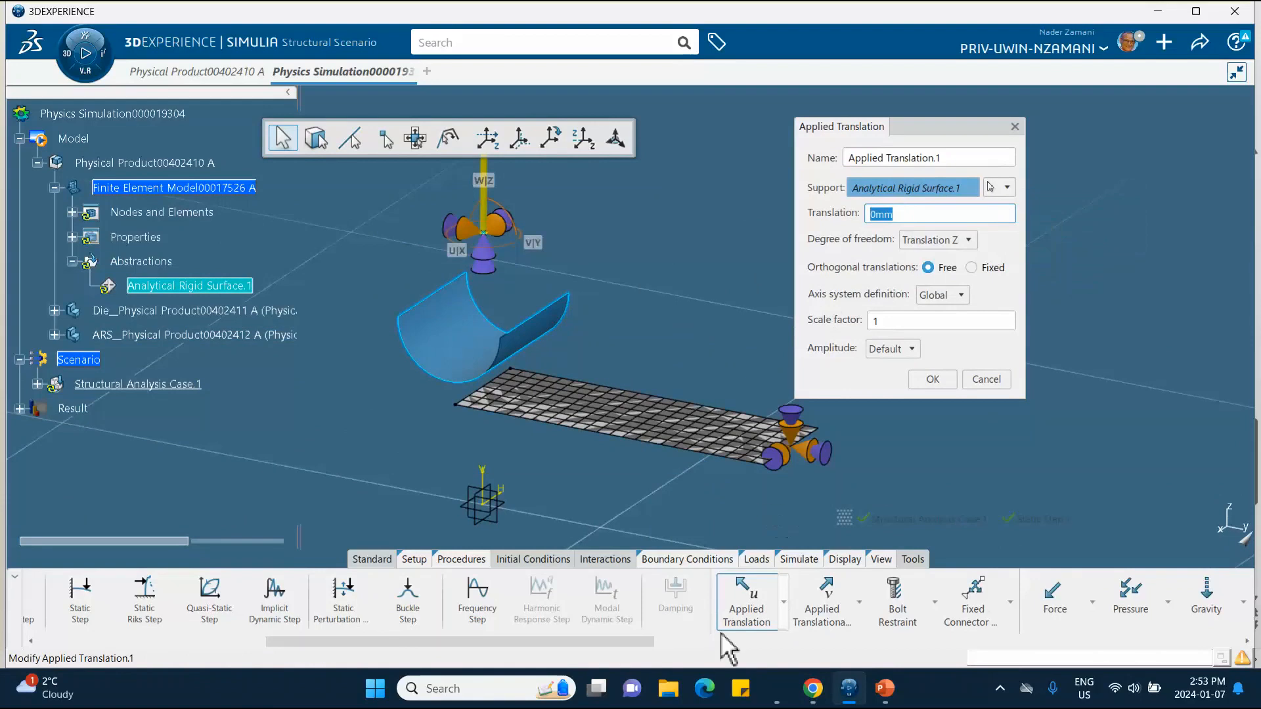
{"action": "mouse_move", "coordinate": [884, 695]}
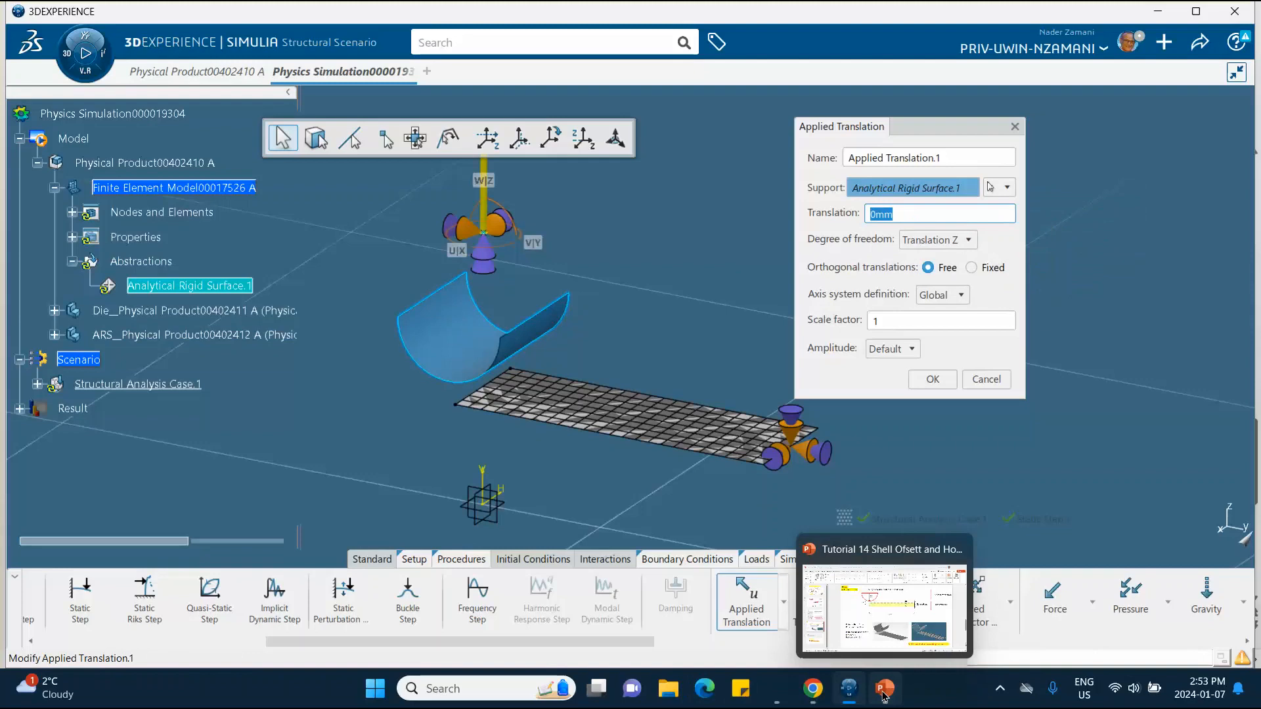
{"action": "left_click", "coordinate": [884, 695]}
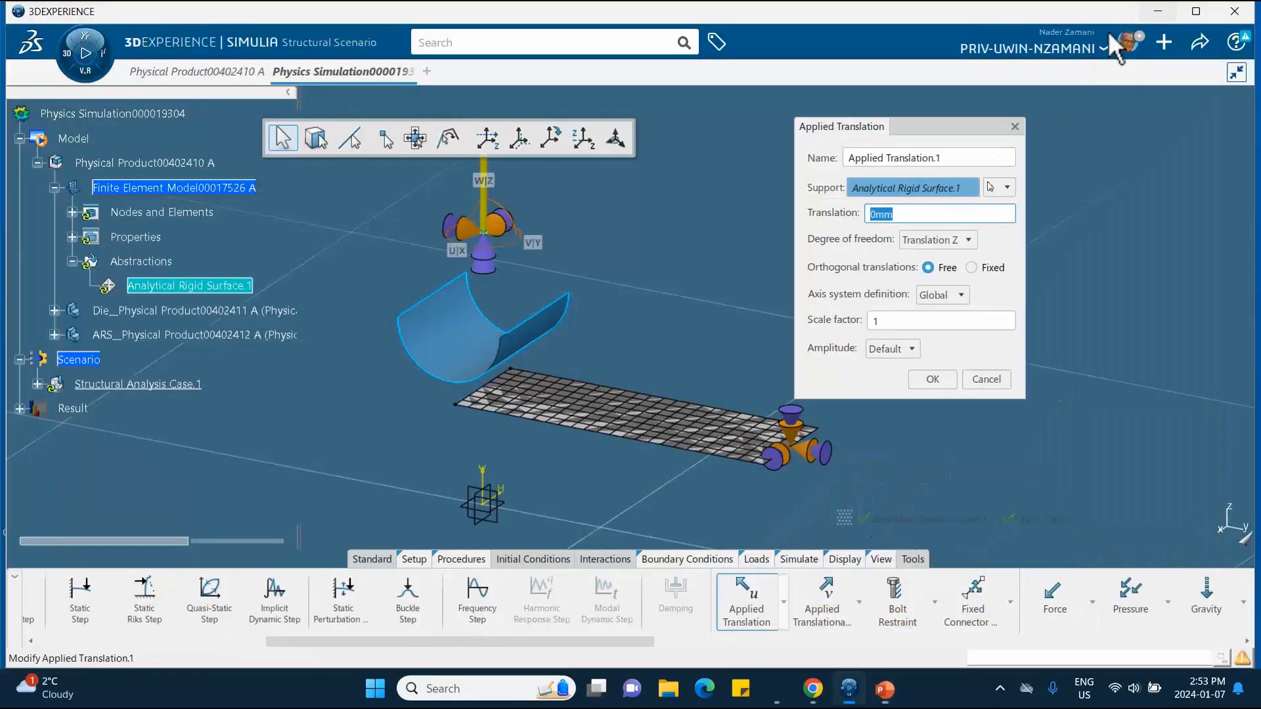
{"action": "left_click", "coordinate": [1162, 18]}
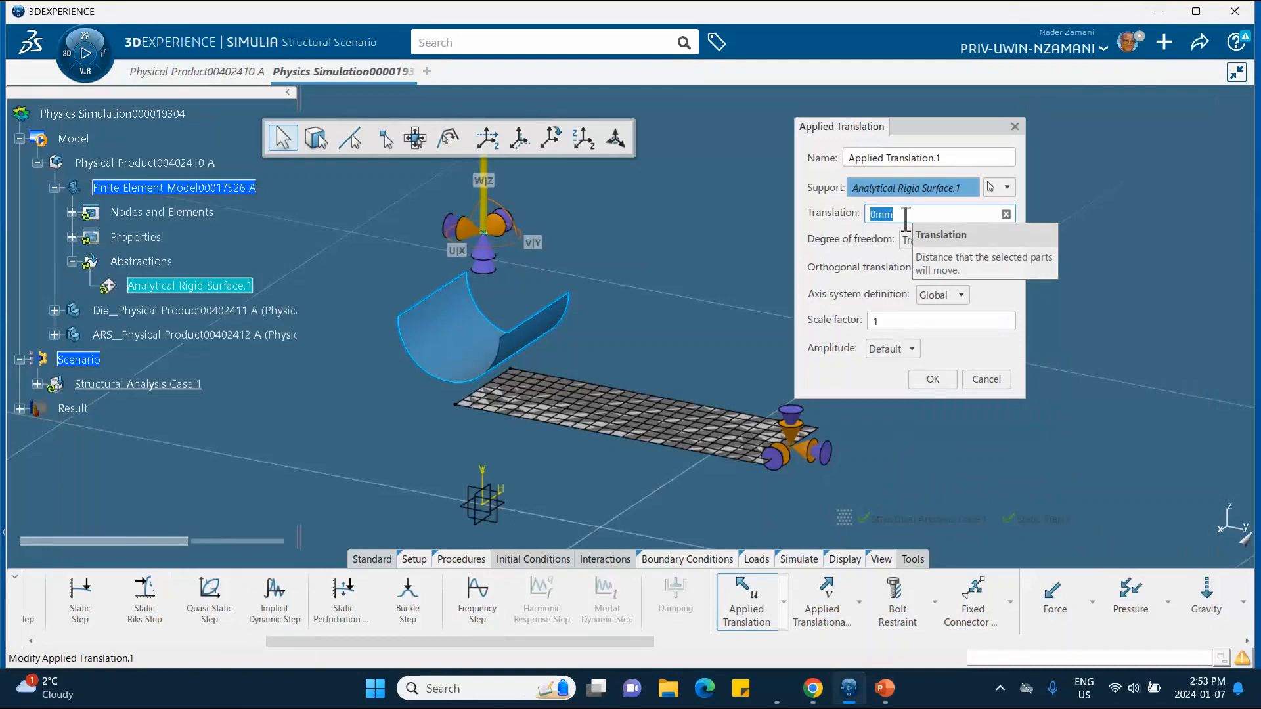
{"action": "type", "text": "-5.1"}
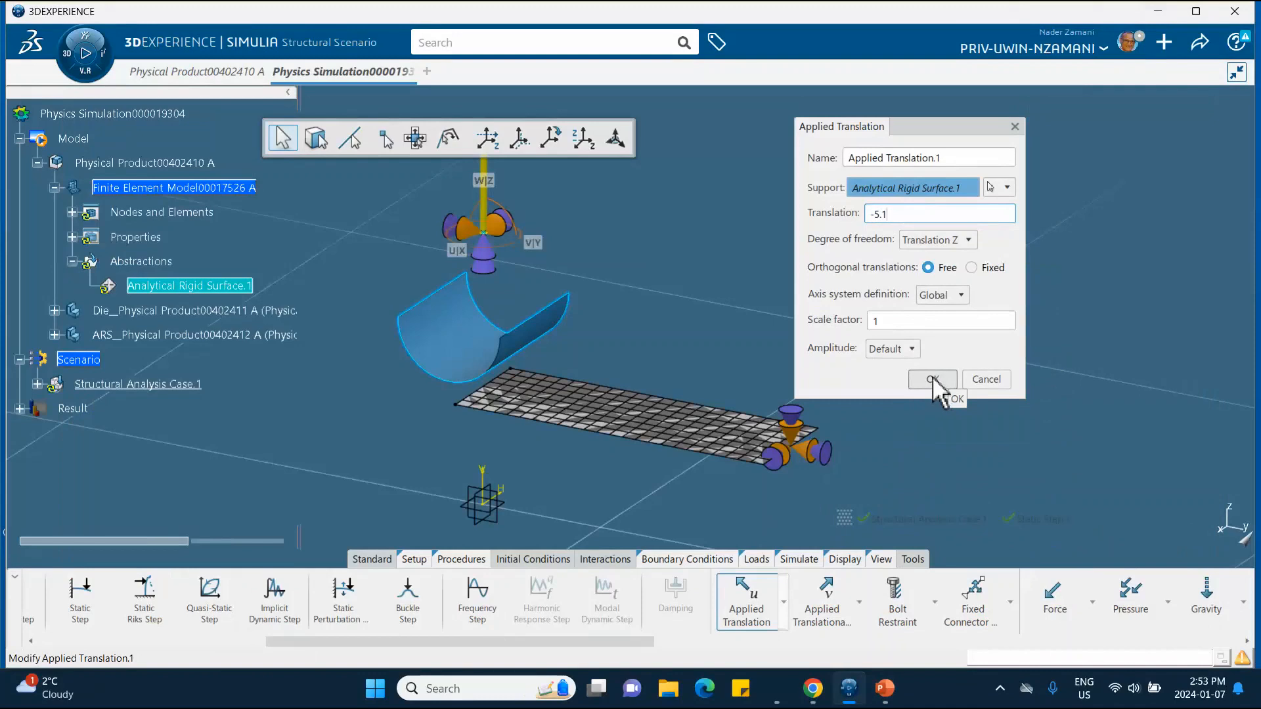
{"action": "left_click", "coordinate": [933, 380]}
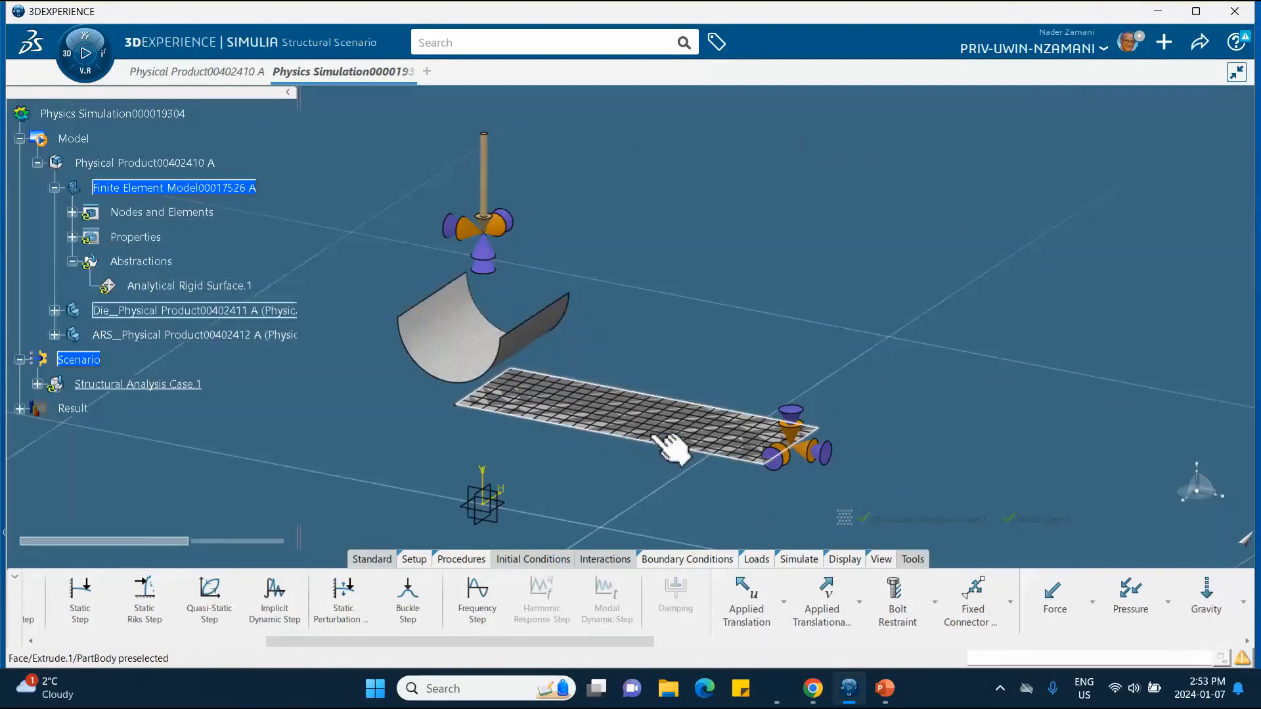
Create a general contact covering all surfaces, with the default penalty contact property and geometry-based corrections.
{"action": "middle_click_drag", "start_coordinate": [664, 286], "coordinate": [660, 206]}
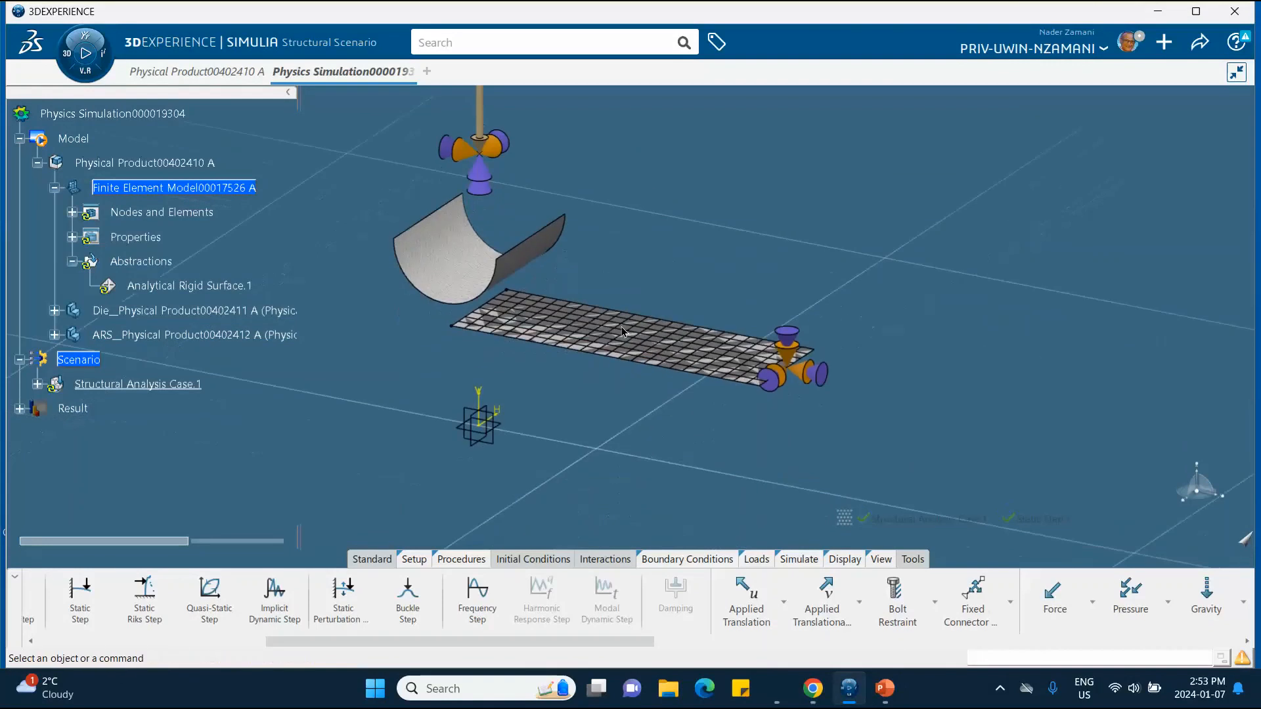
{"action": "scroll", "coordinate": [601, 563], "scroll_direction": "up", "scroll_amount": 5}
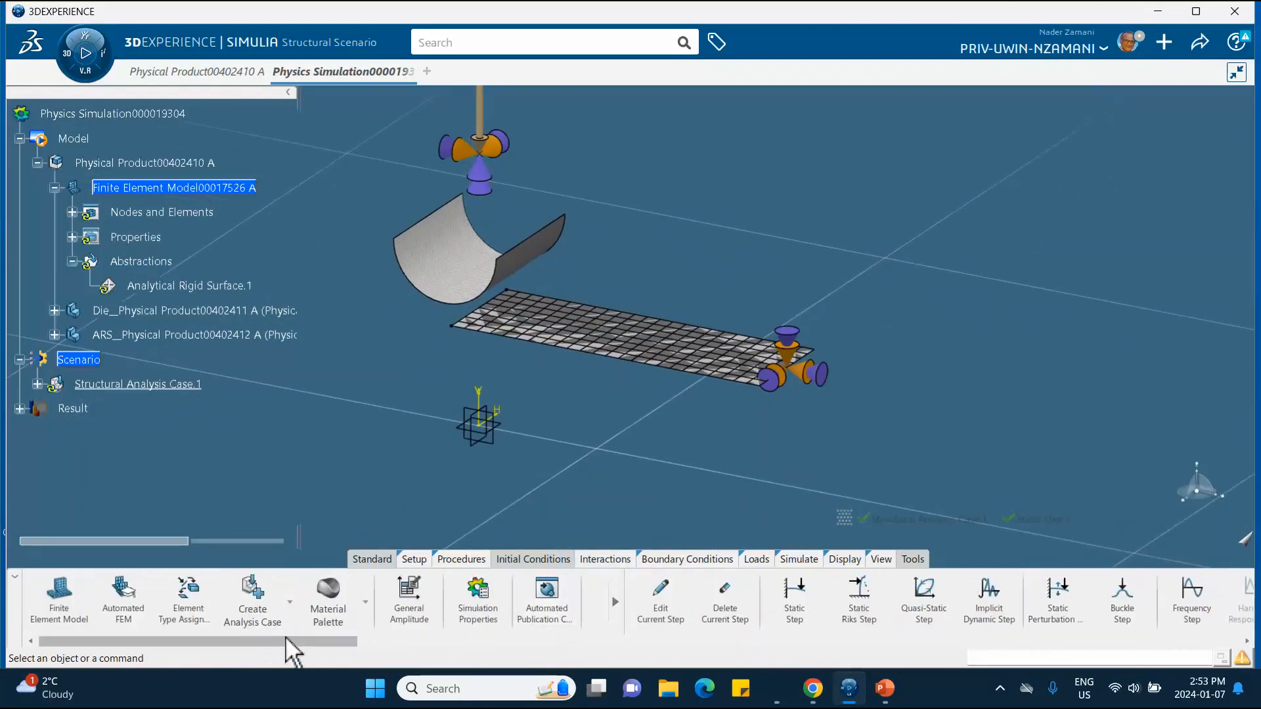
{"action": "left_click_drag", "start_coordinate": [285, 638], "coordinate": [565, 639]}
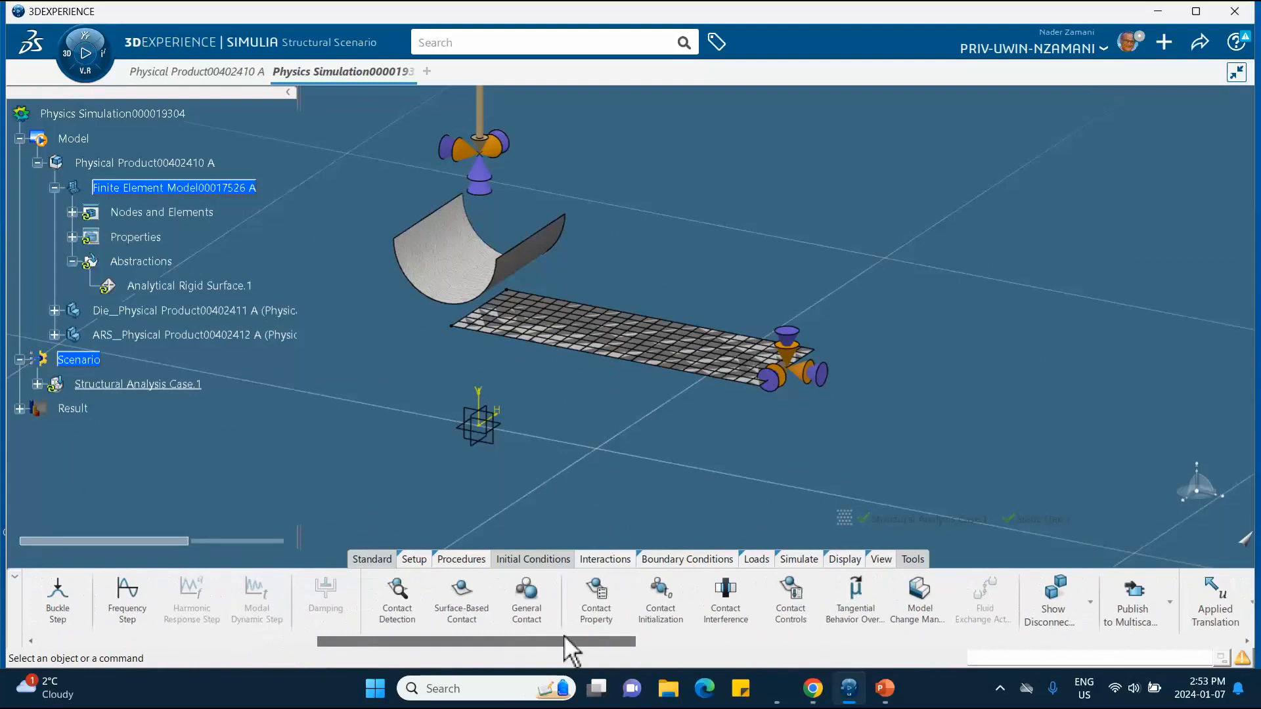
{"action": "left_click", "coordinate": [526, 599]}
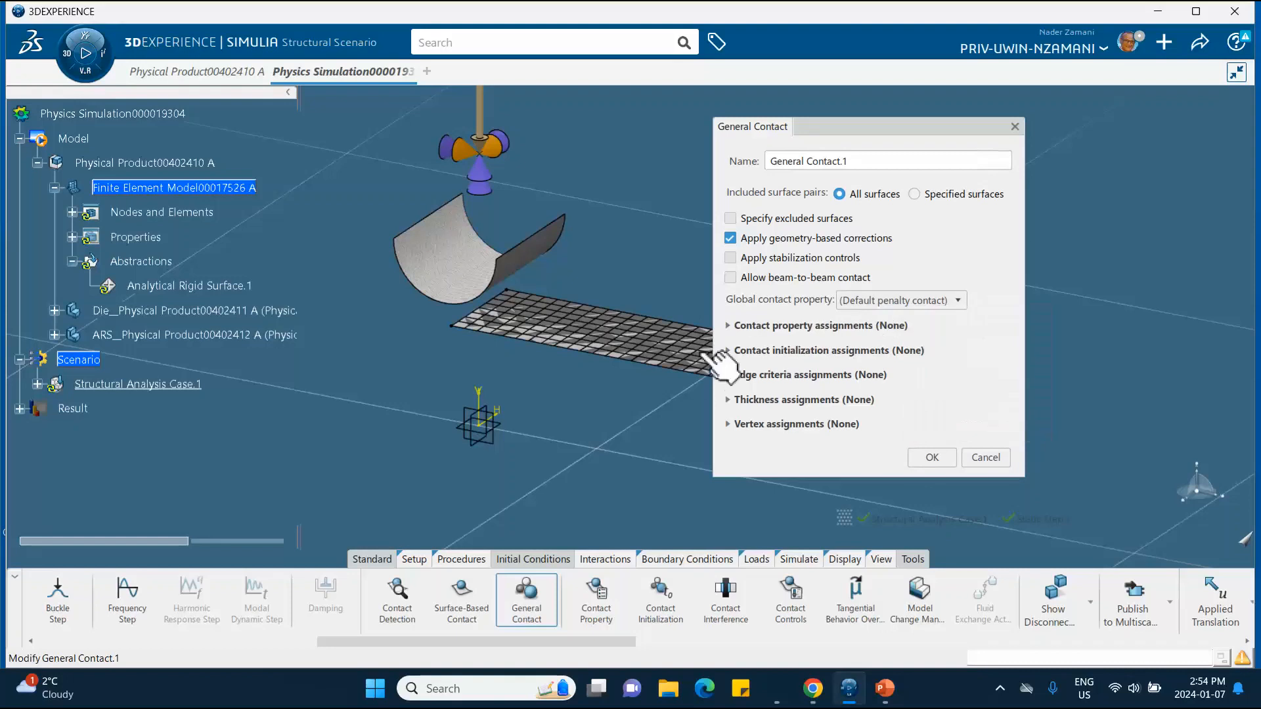
{"action": "left_click", "coordinate": [727, 325]}
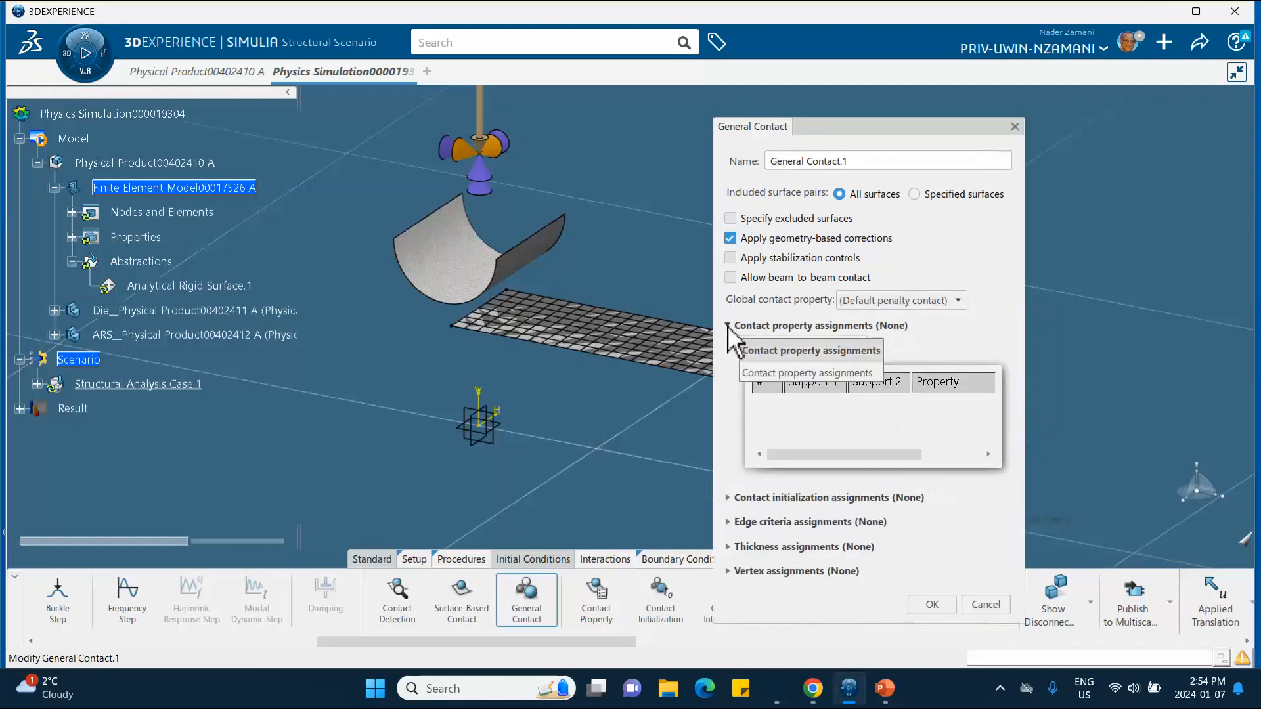
{"action": "left_click", "coordinate": [728, 326]}
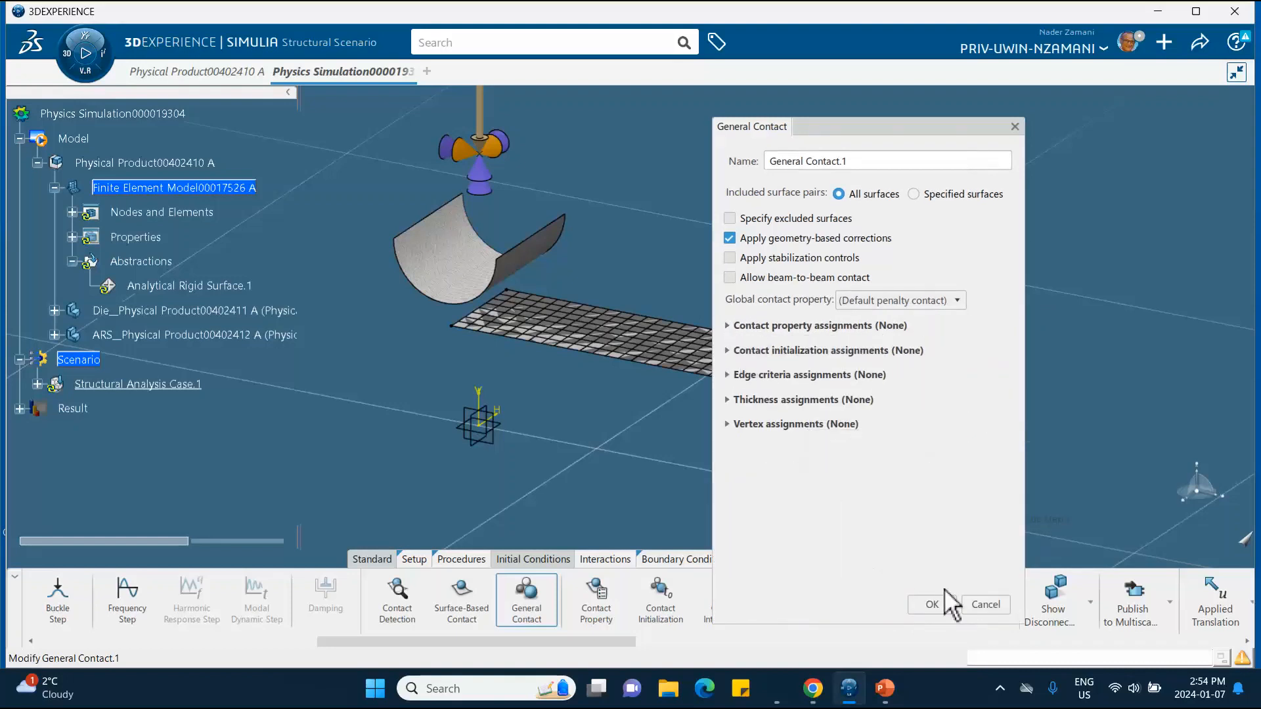
{"action": "left_click", "coordinate": [931, 605]}
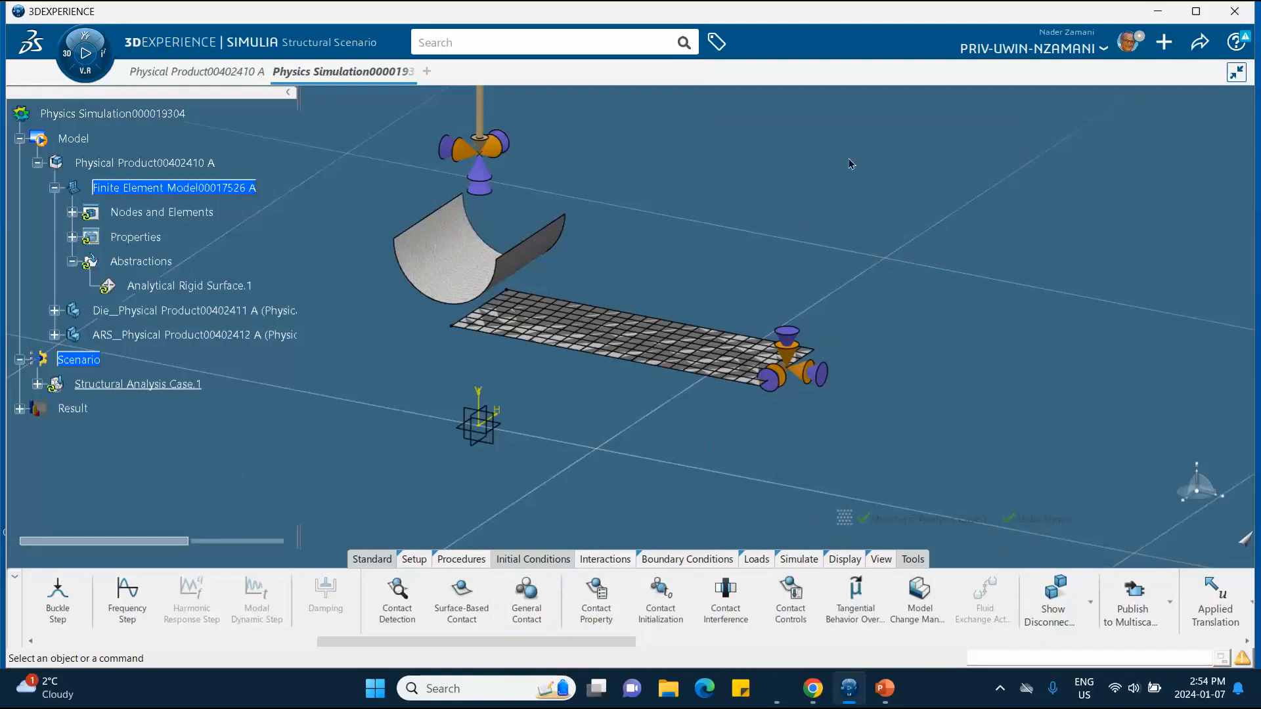
Save the simulation and run the model and scenario checks.
{"action": "left_click", "coordinate": [1199, 42]}
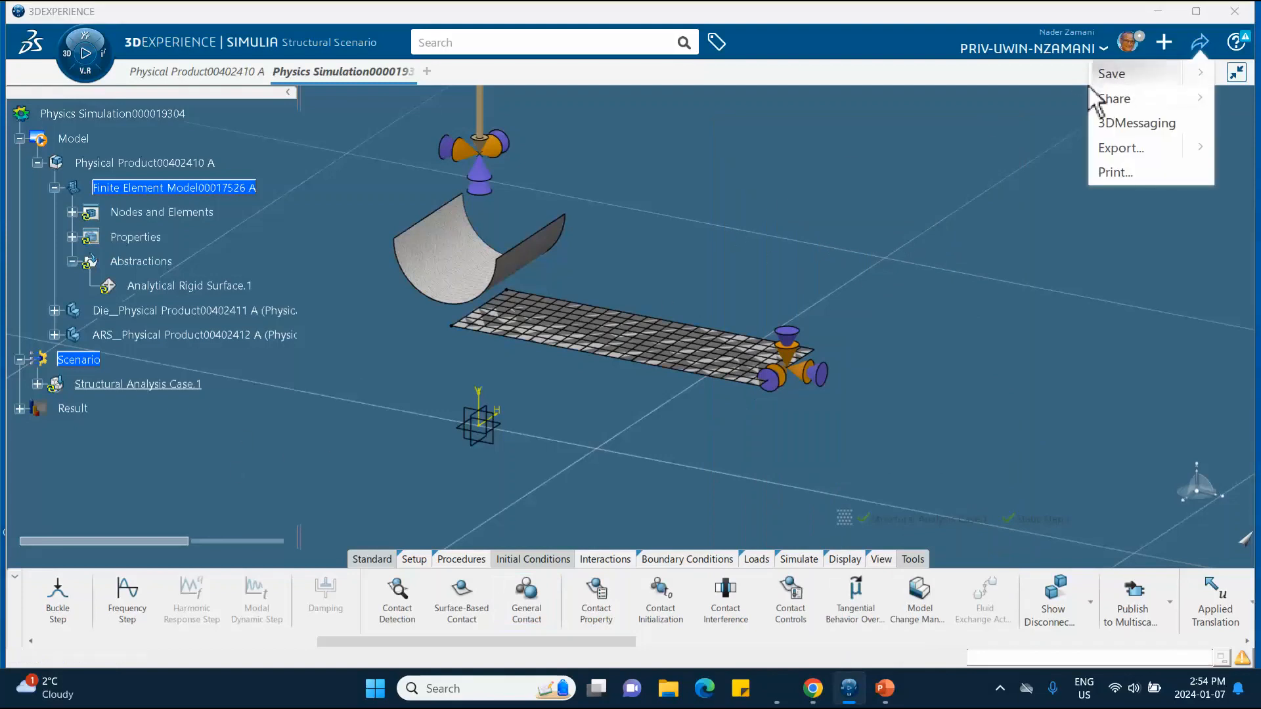
{"action": "left_click", "coordinate": [1110, 74]}
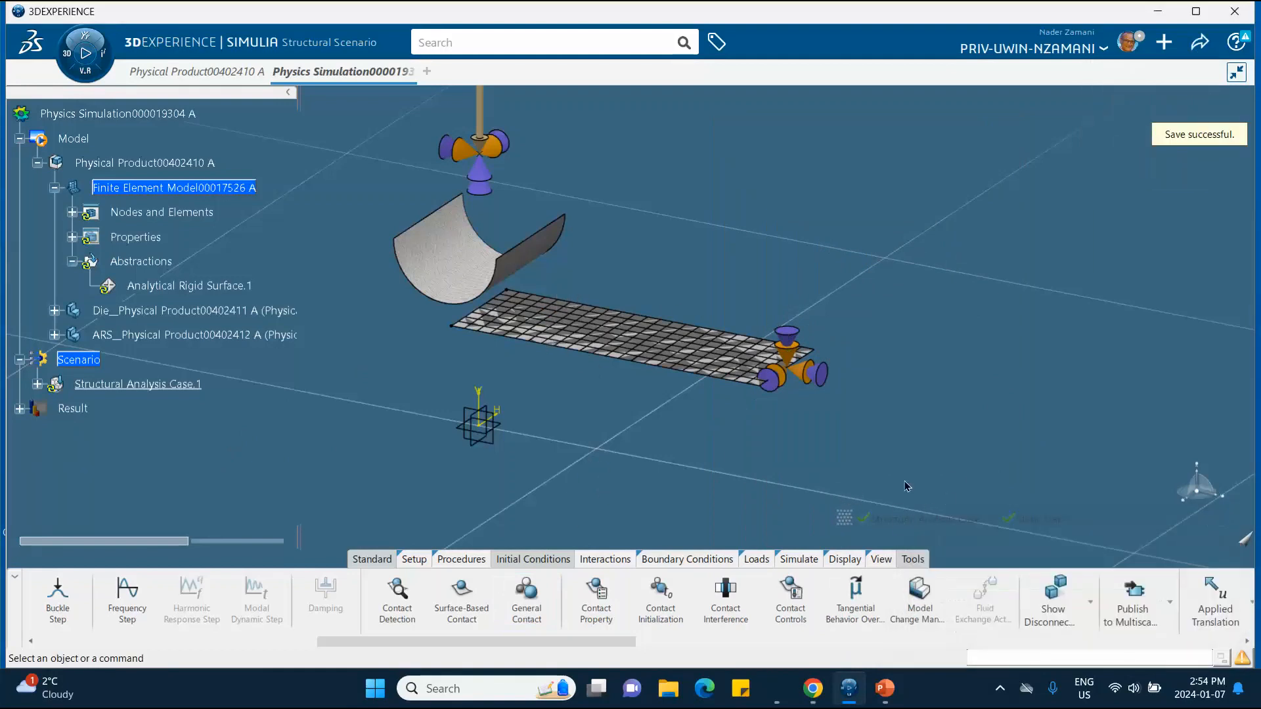
{"action": "left_click", "coordinate": [790, 561]}
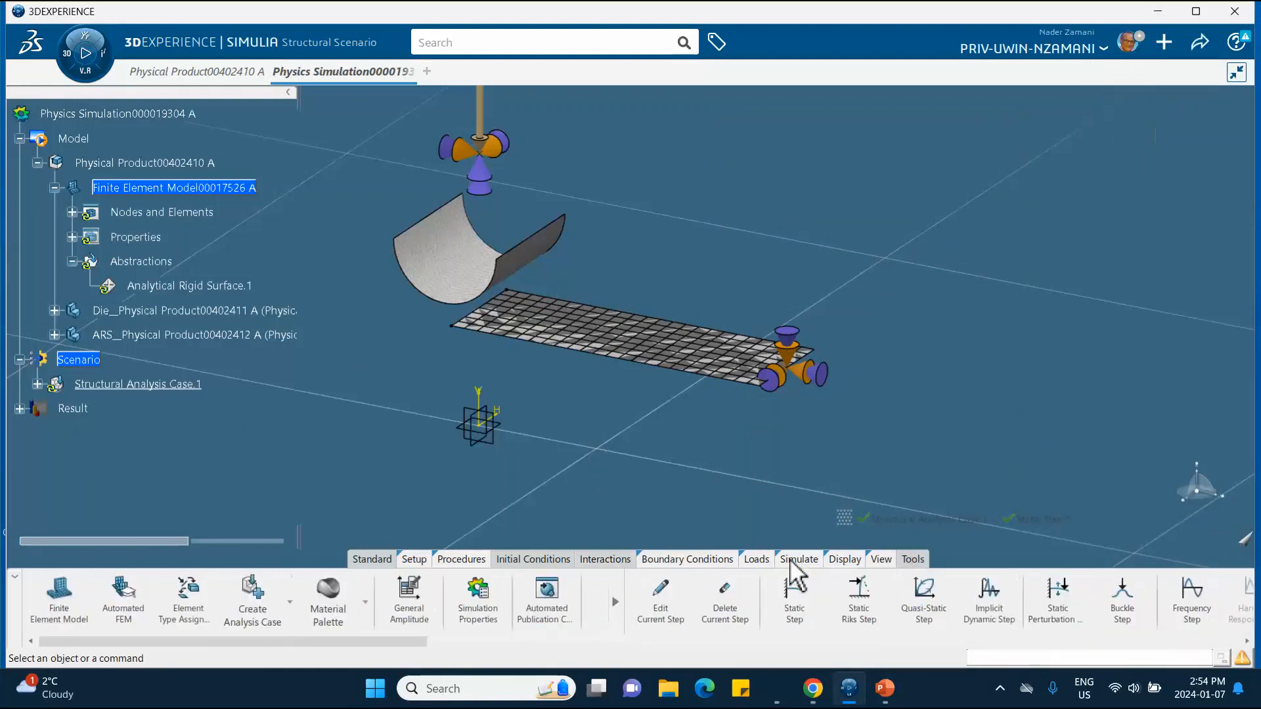
{"action": "left_click_drag", "start_coordinate": [366, 645], "coordinate": [880, 651]}
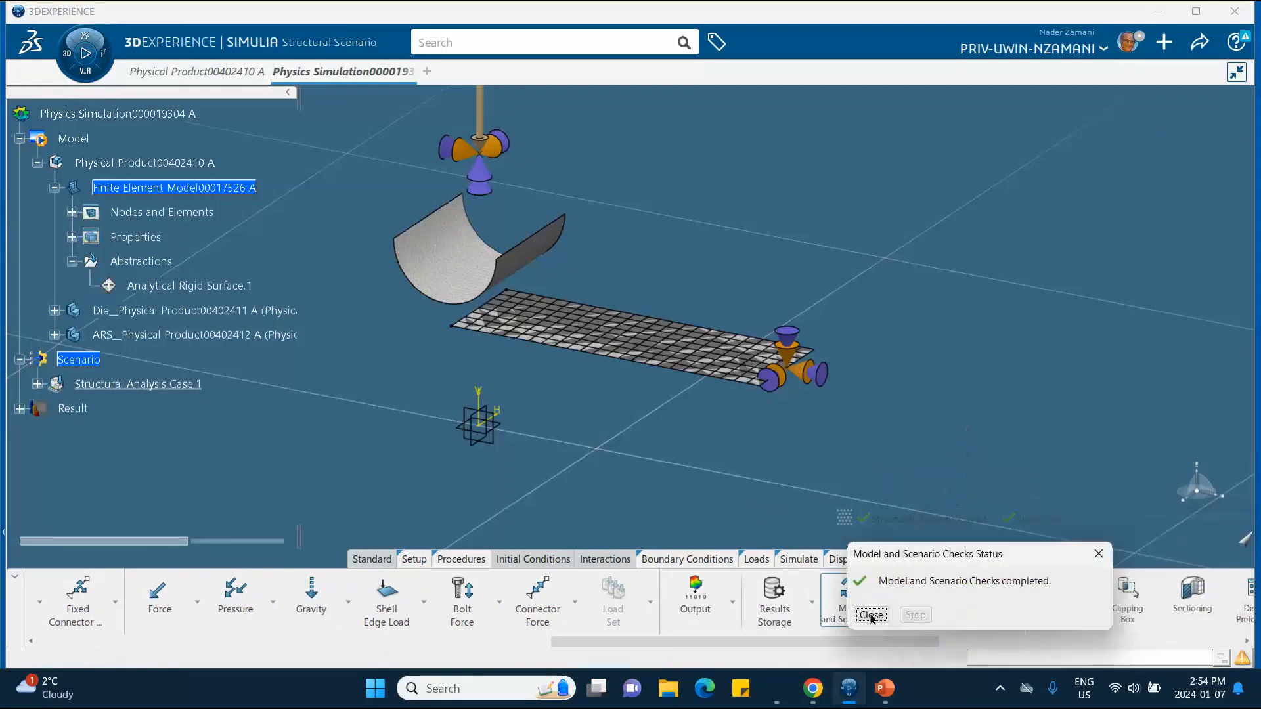
{"action": "left_click", "coordinate": [870, 616]}
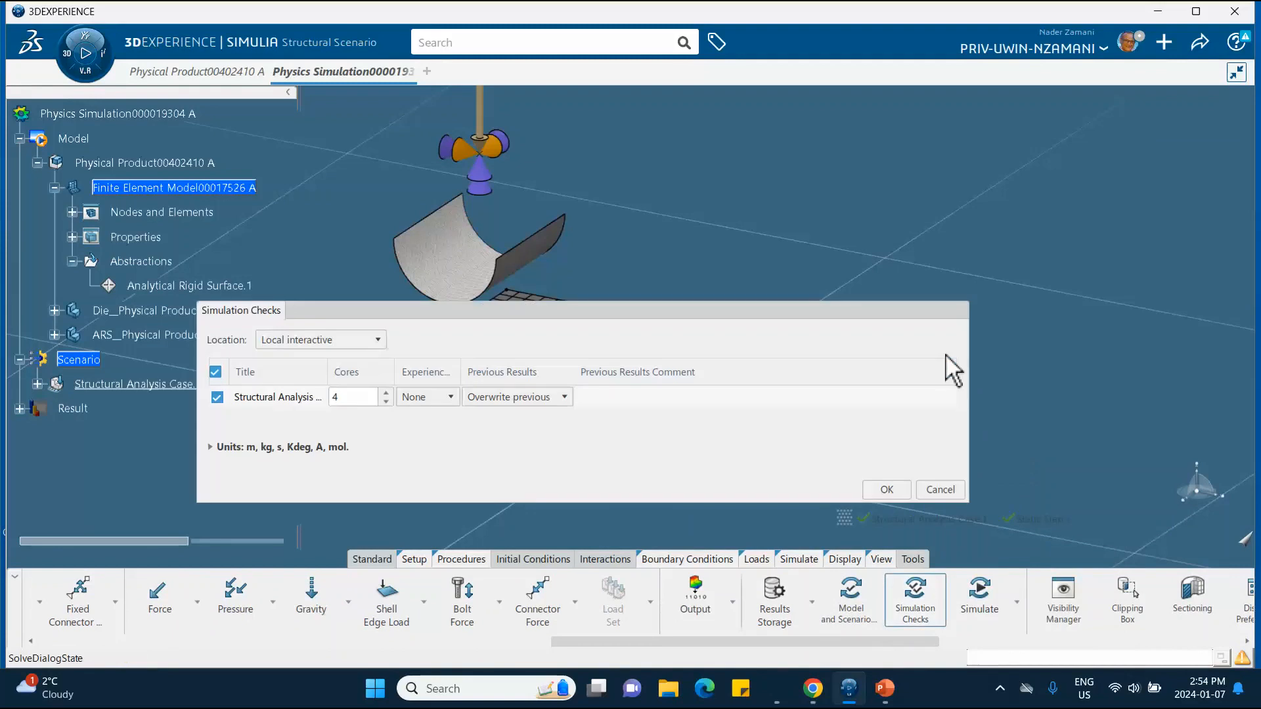
Run the simulation checks on the structural analysis case locally with 4 cores and solve the simulation.
{"action": "left_click", "coordinate": [888, 490]}
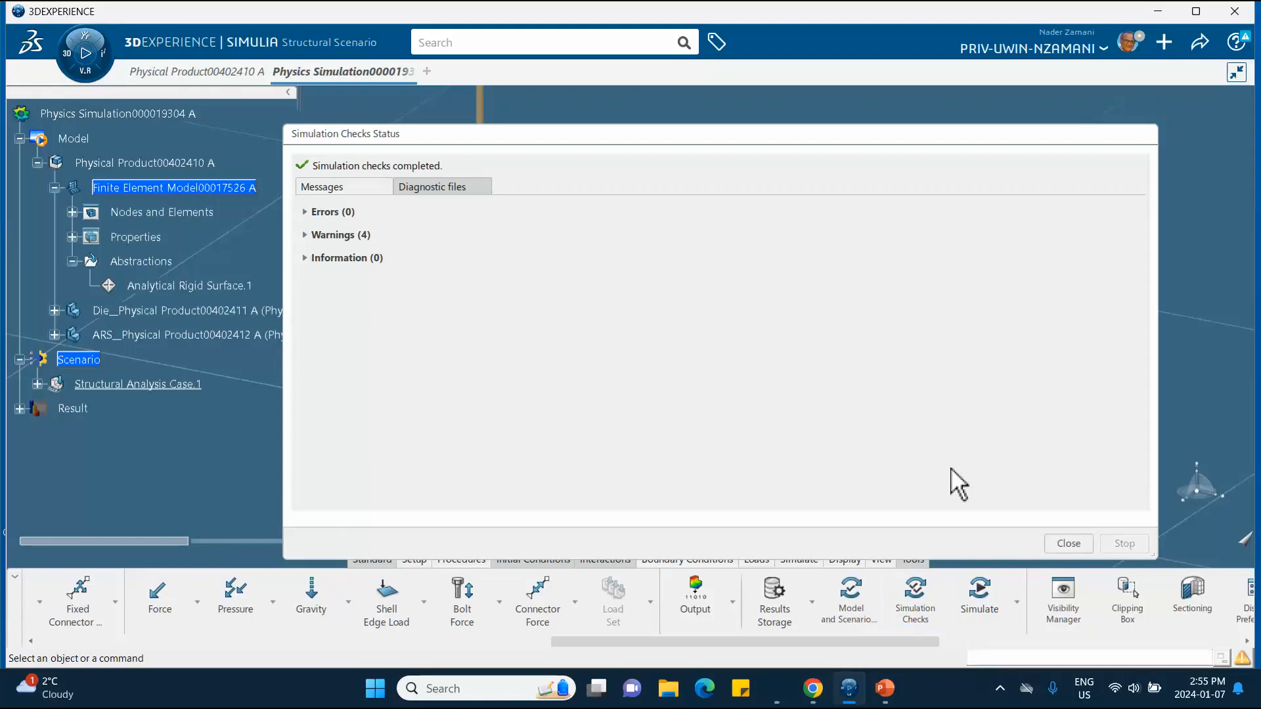
{"action": "left_click", "coordinate": [1065, 544]}
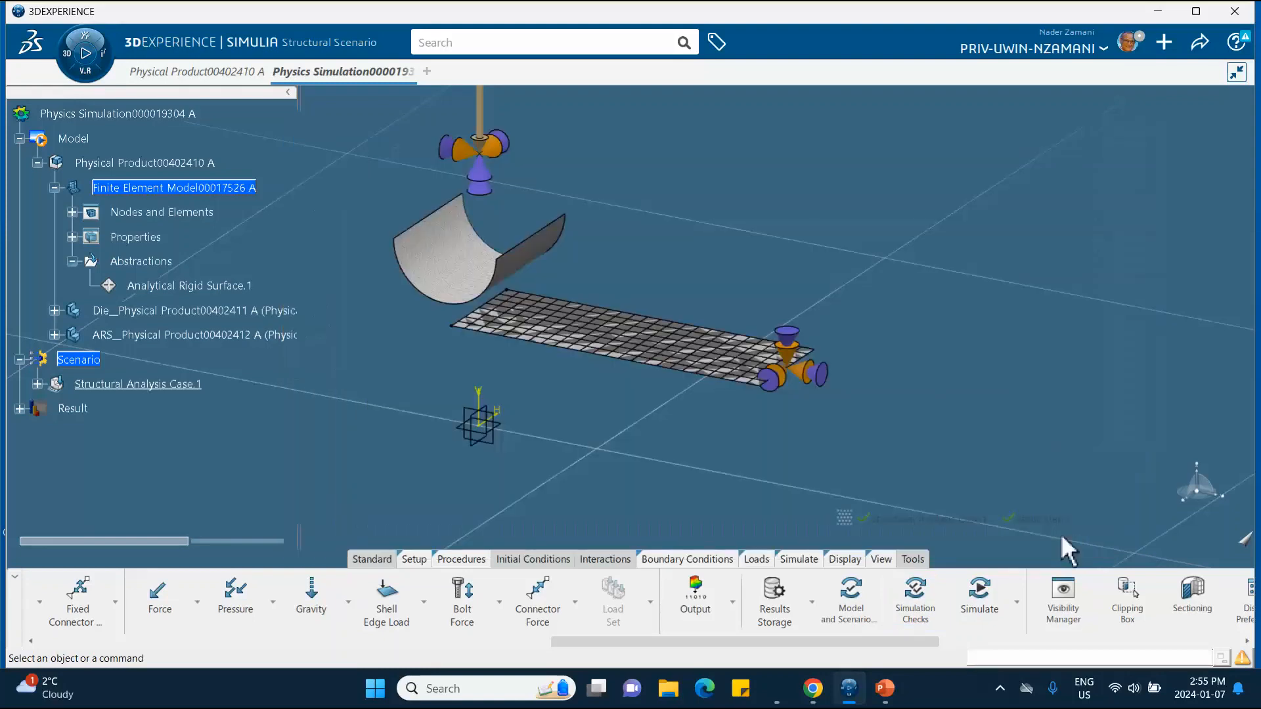
{"action": "left_click", "coordinate": [983, 591]}
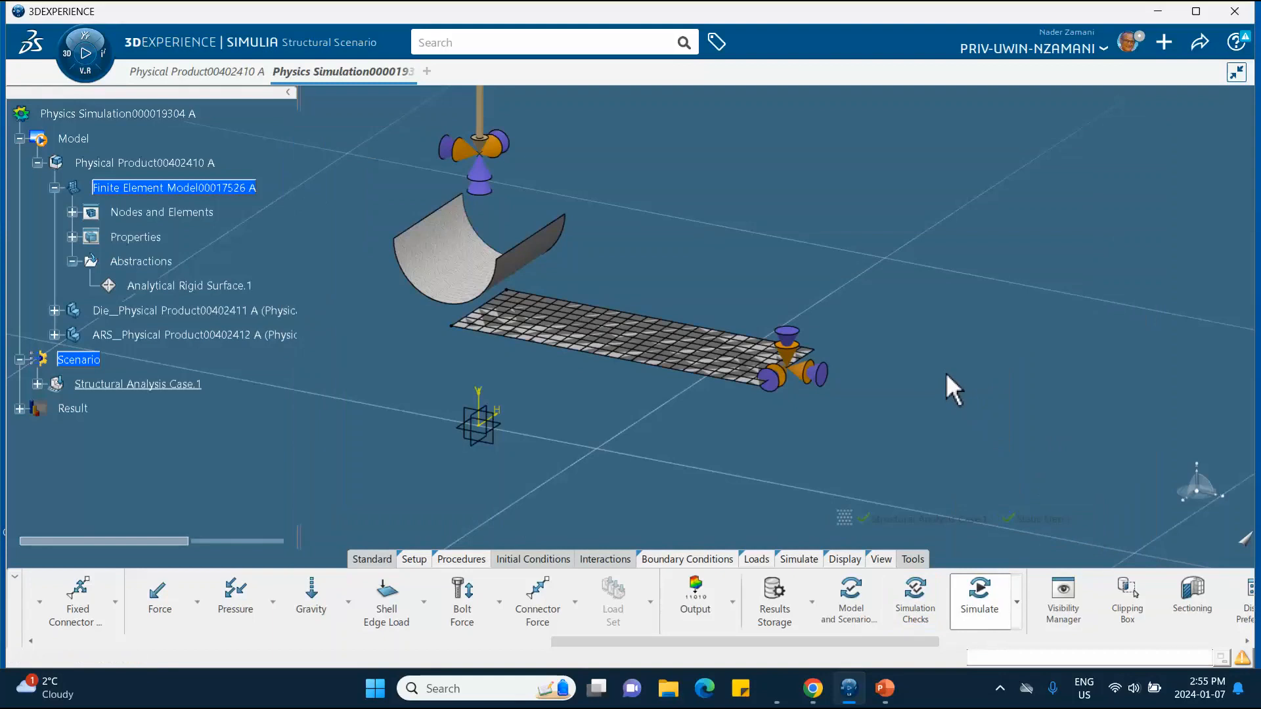
{"action": "left_click", "coordinate": [885, 490]}
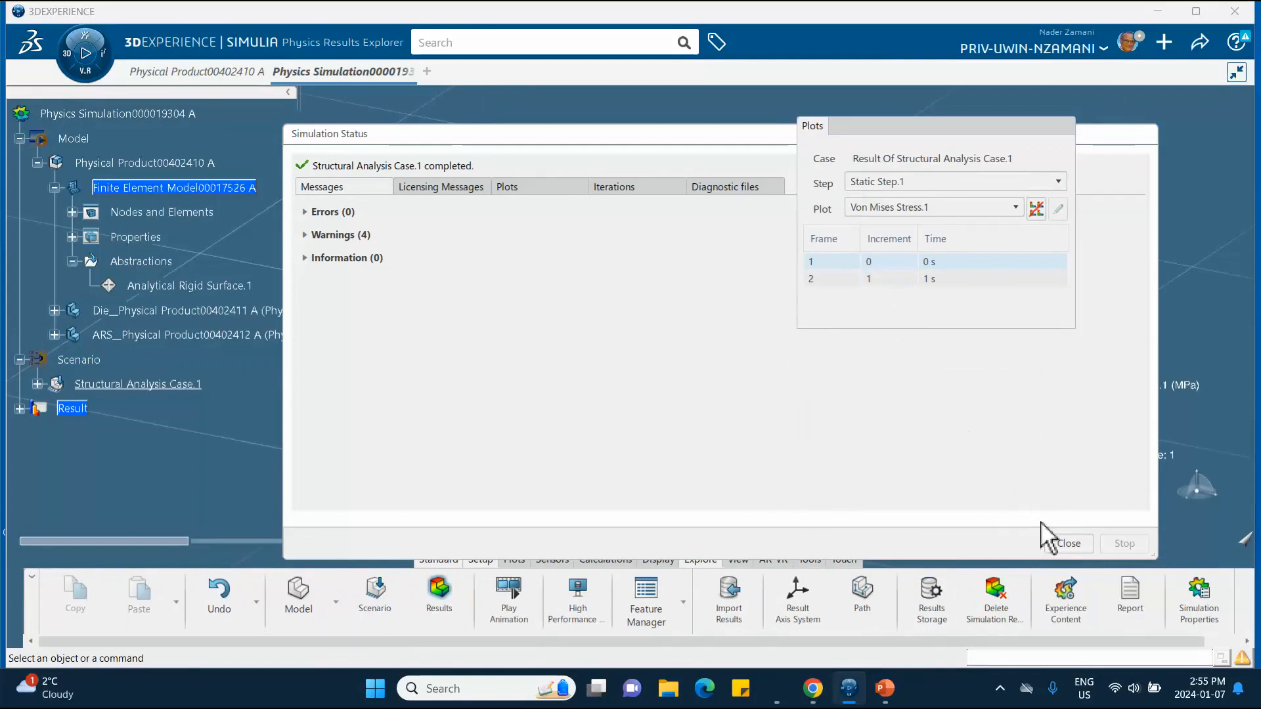
{"action": "left_click", "coordinate": [1067, 543]}
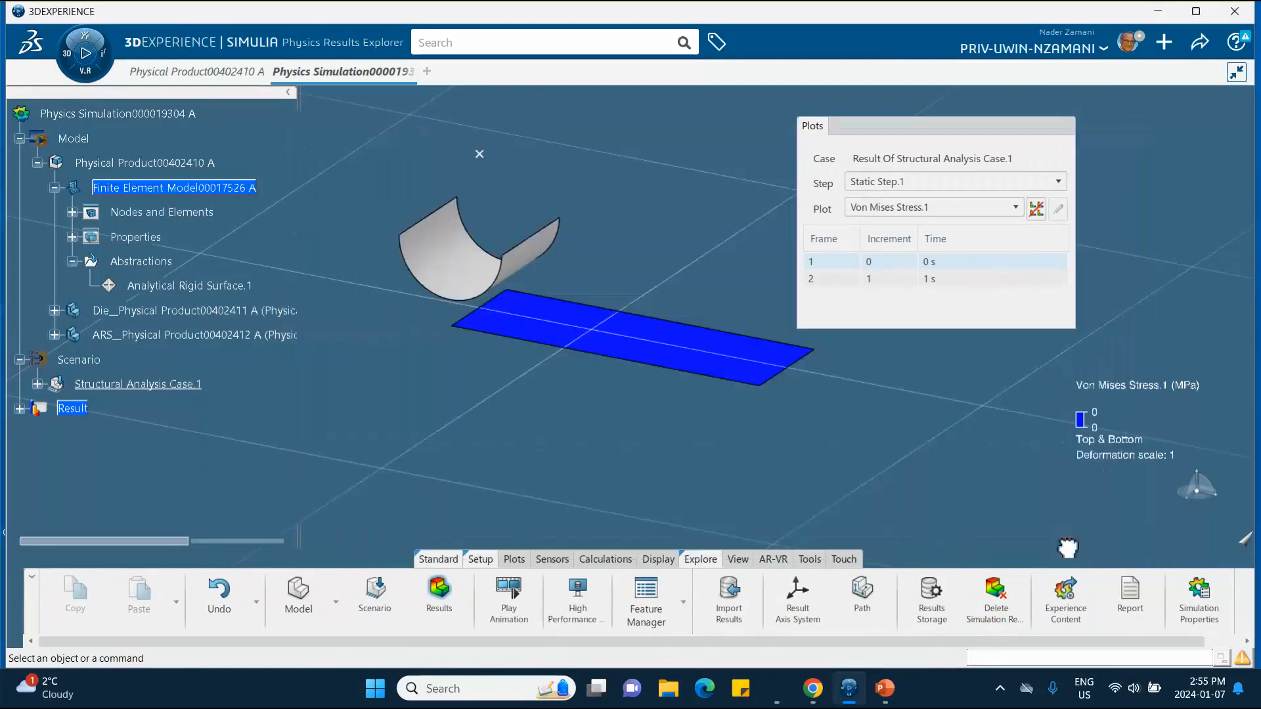
Display the Von Mises stress plot for frame 2 of the static step, at 1 s.
{"action": "left_click", "coordinate": [888, 278]}
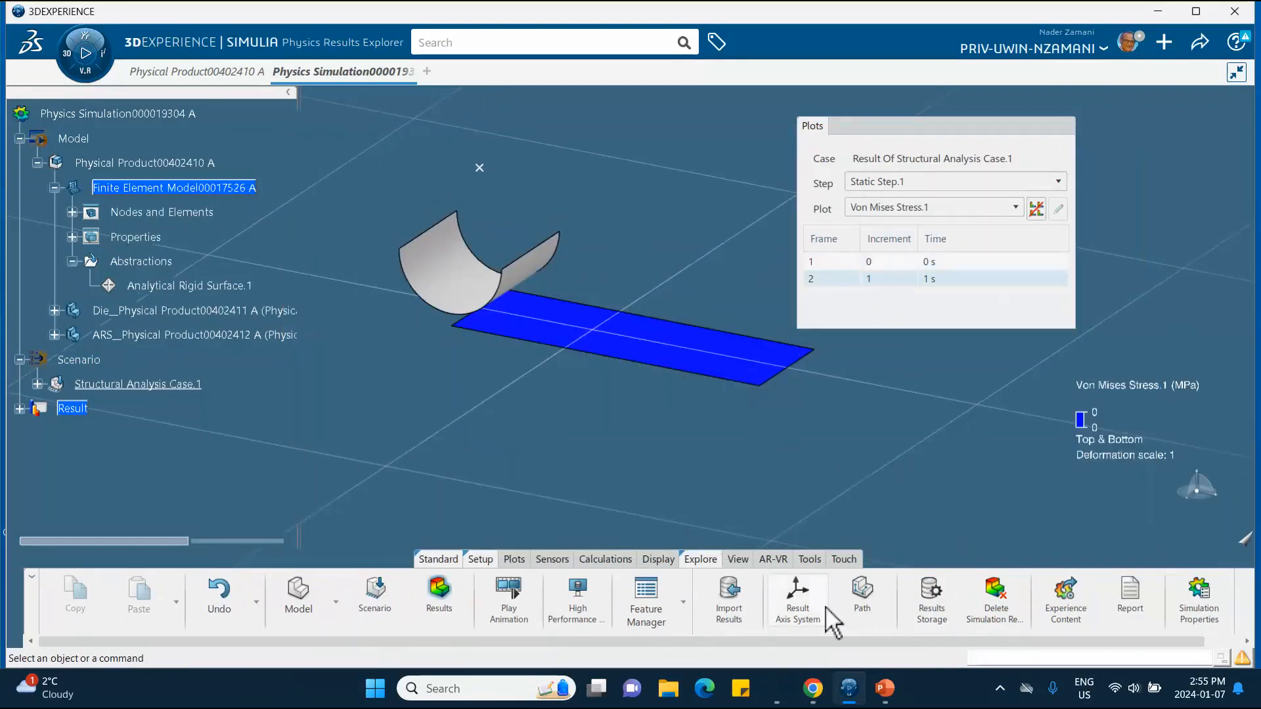
{"action": "left_click", "coordinate": [1000, 687]}
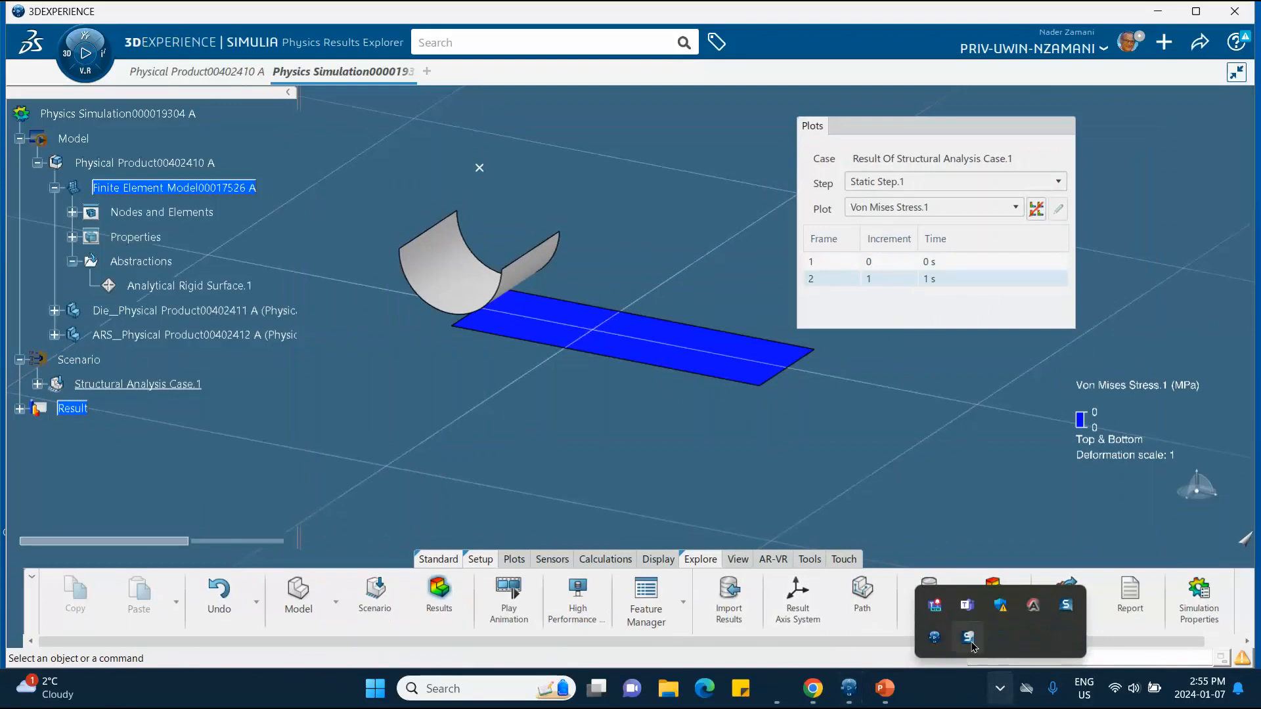
{"action": "left_click", "coordinate": [908, 459]}
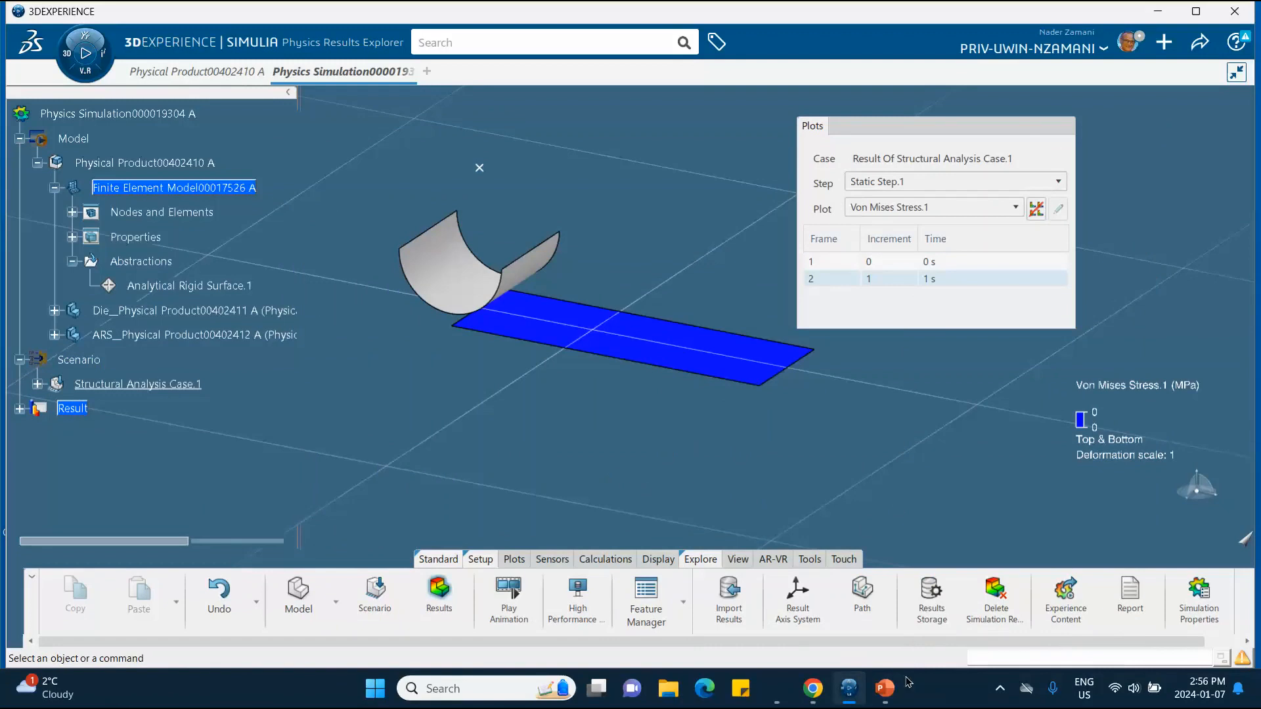
Switch to the PowerPoint tutorial and review the shell offset slide and the note on flipping the analytical rigid surface's direction.
{"action": "left_click", "coordinate": [884, 687]}
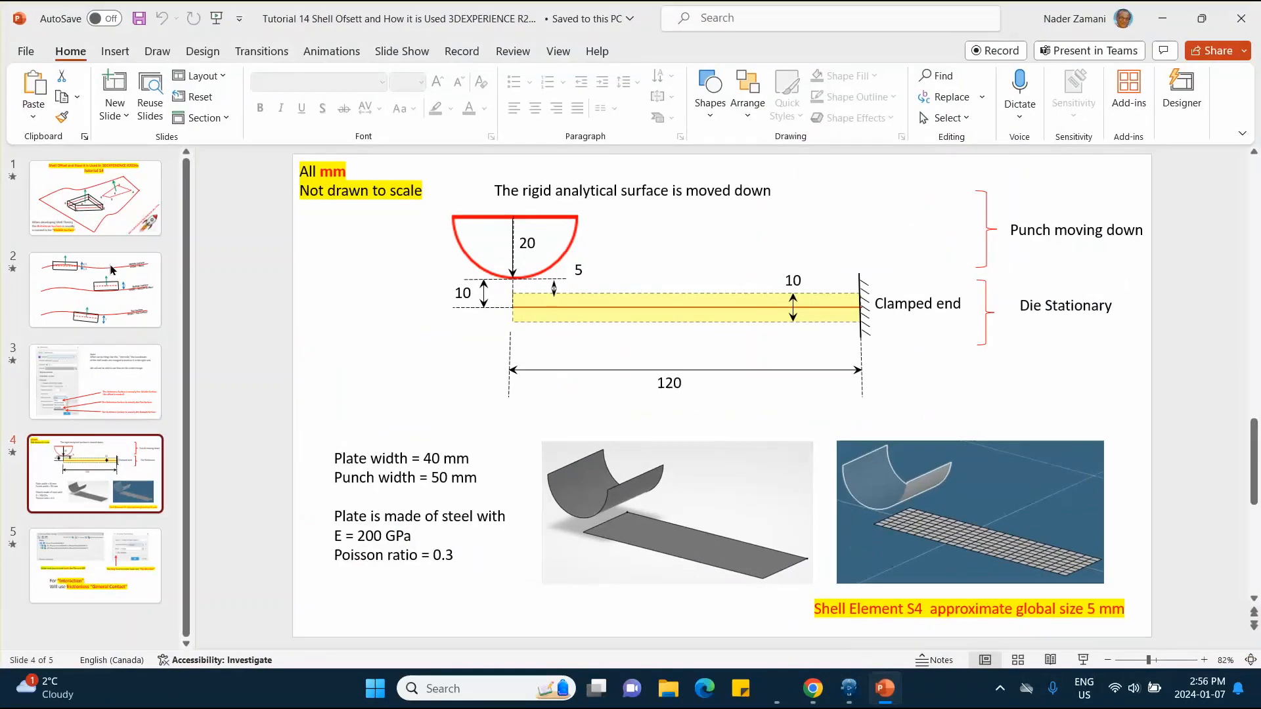
{"action": "left_click", "coordinate": [120, 372]}
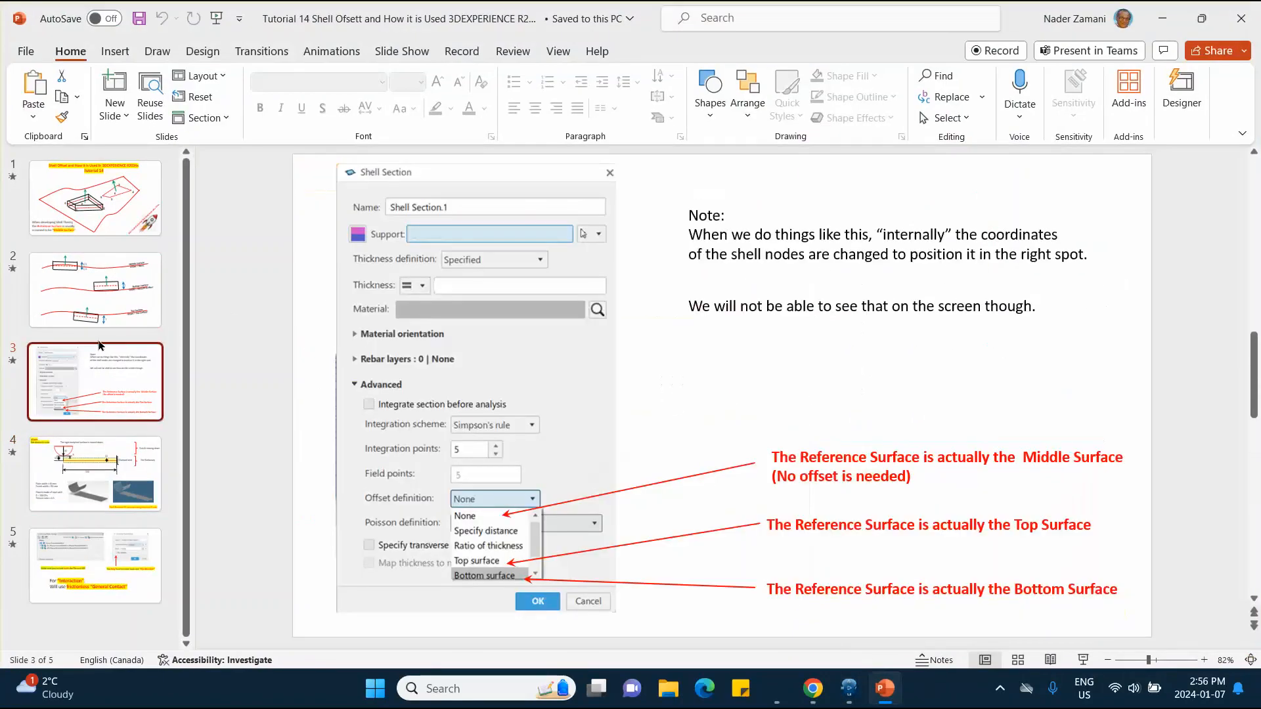
{"action": "left_click", "coordinate": [87, 540]}
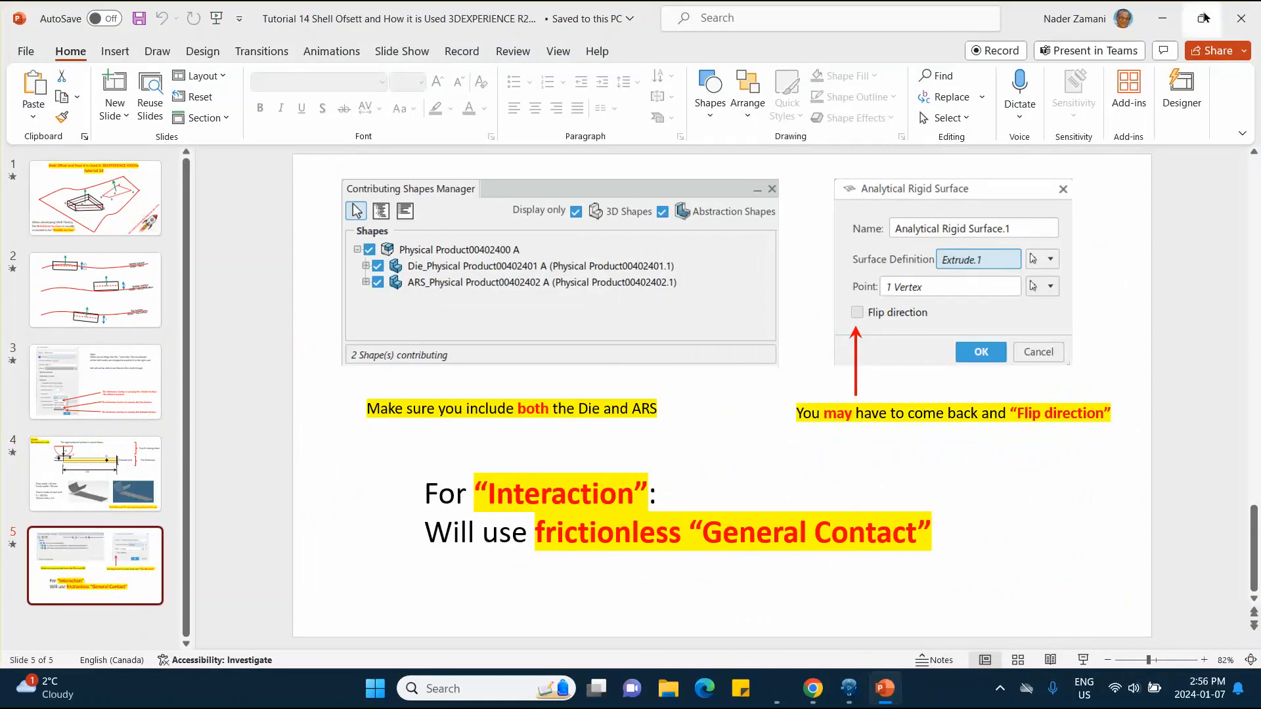
Switch back to 3DEXPERIENCE and flip the direction of the analytical rigid surface.
{"action": "left_click", "coordinate": [848, 689]}
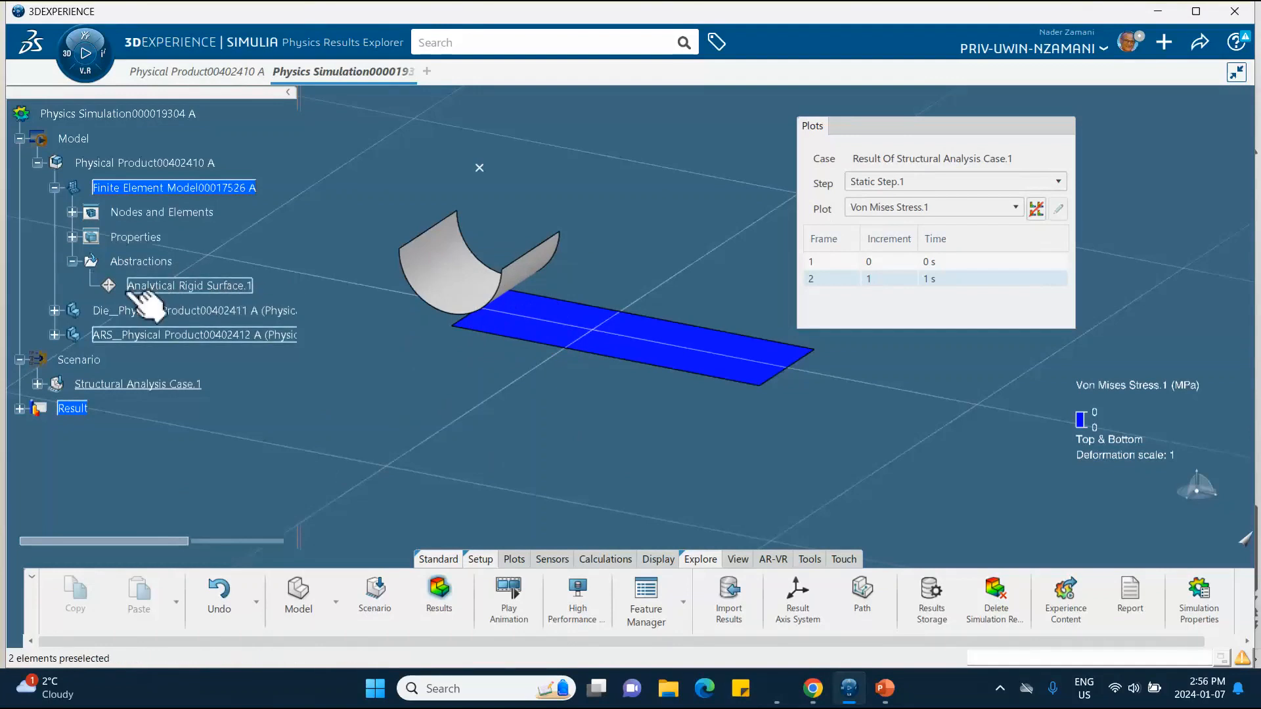
{"action": "left_click", "coordinate": [235, 287]}
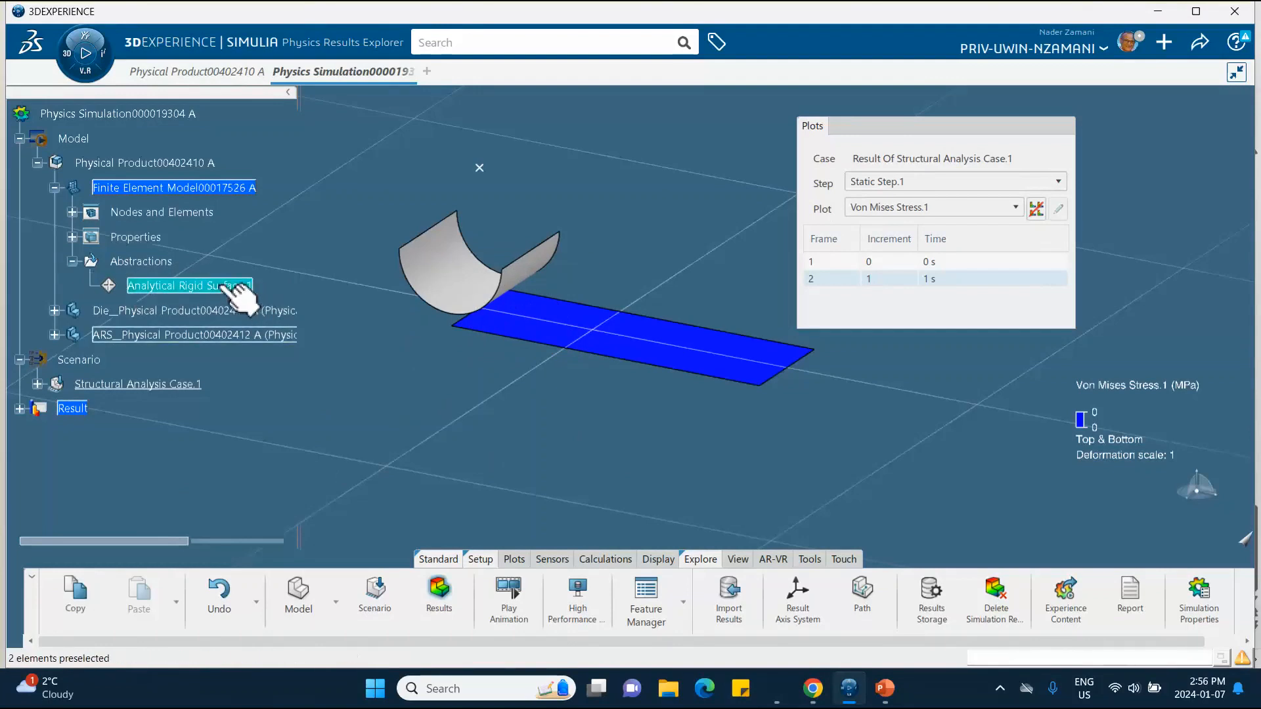
{"action": "double_click", "coordinate": [231, 286]}
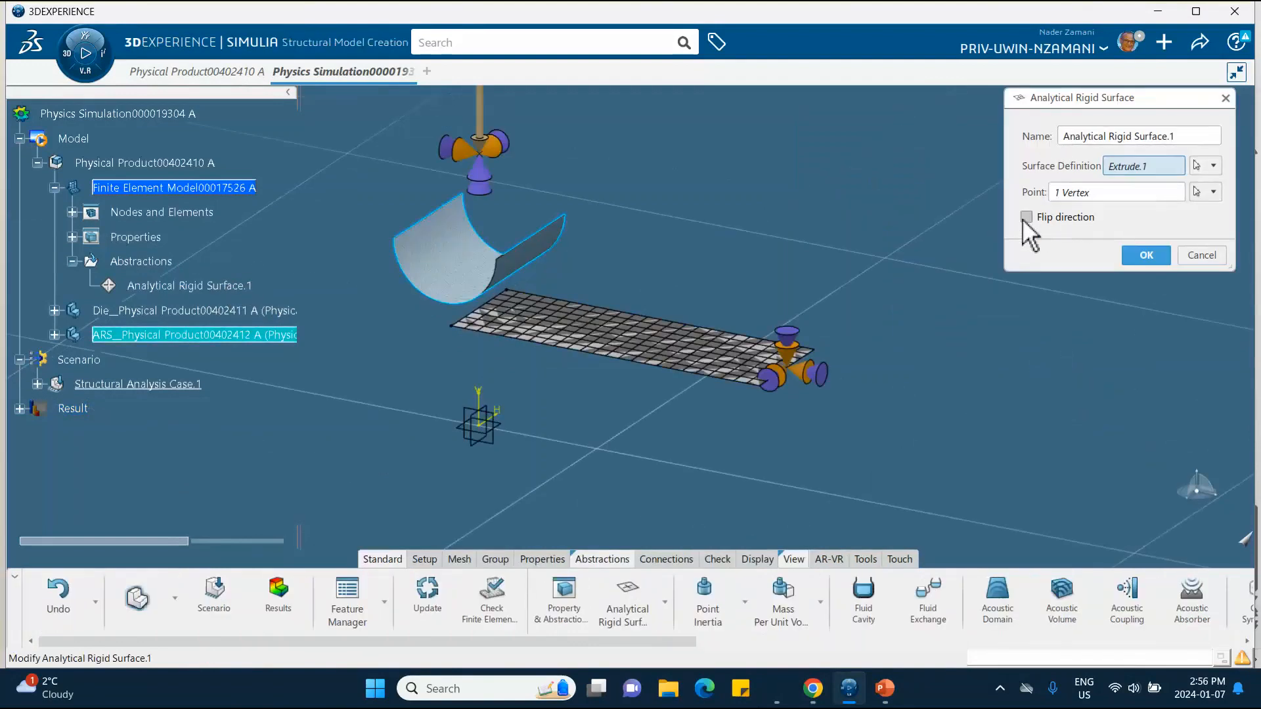
{"action": "left_click", "coordinate": [1025, 217]}
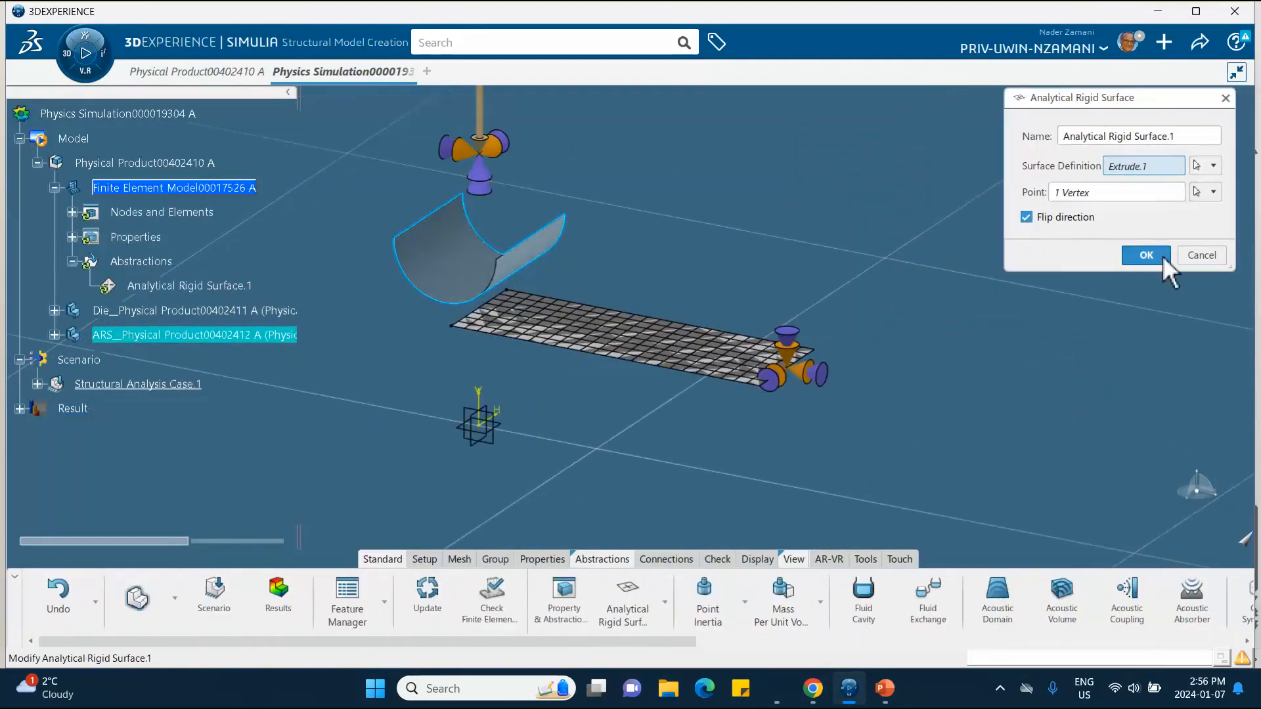
{"action": "left_click", "coordinate": [1145, 255]}
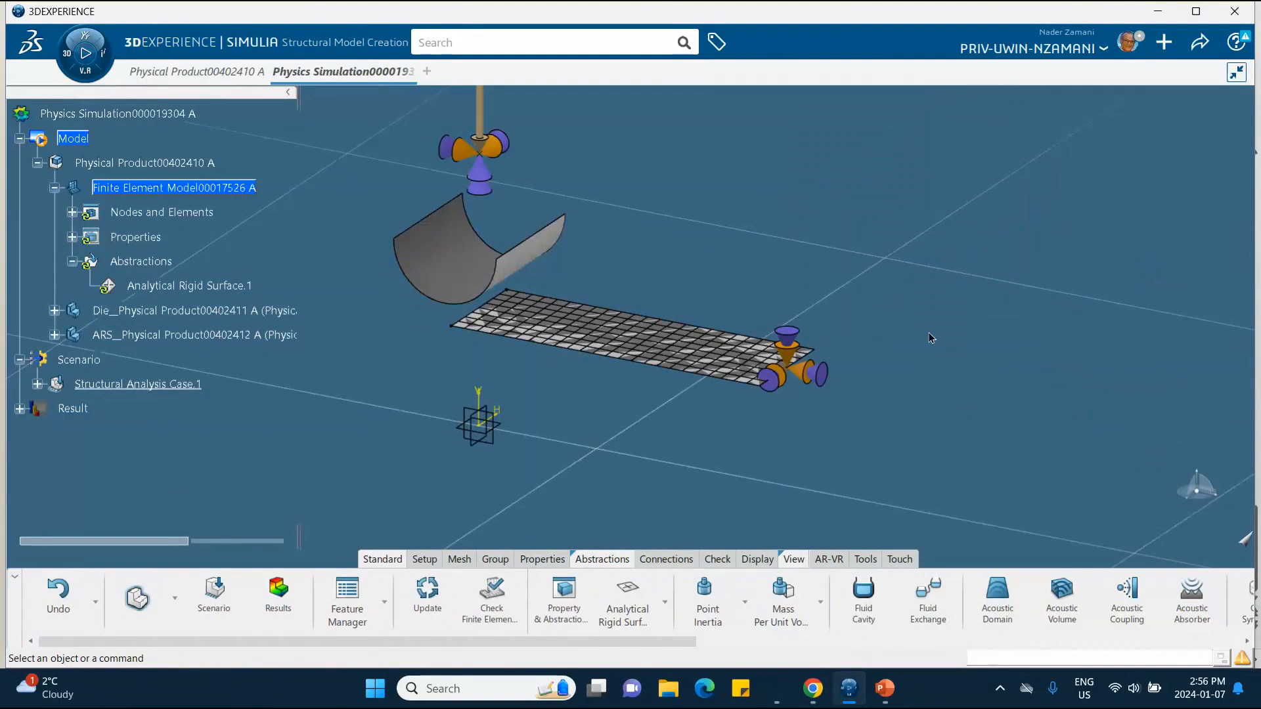
Solve the structural analysis case from the scenario as local interactive with 4 cores, overwriting the previous results.
{"action": "left_click", "coordinate": [215, 599]}
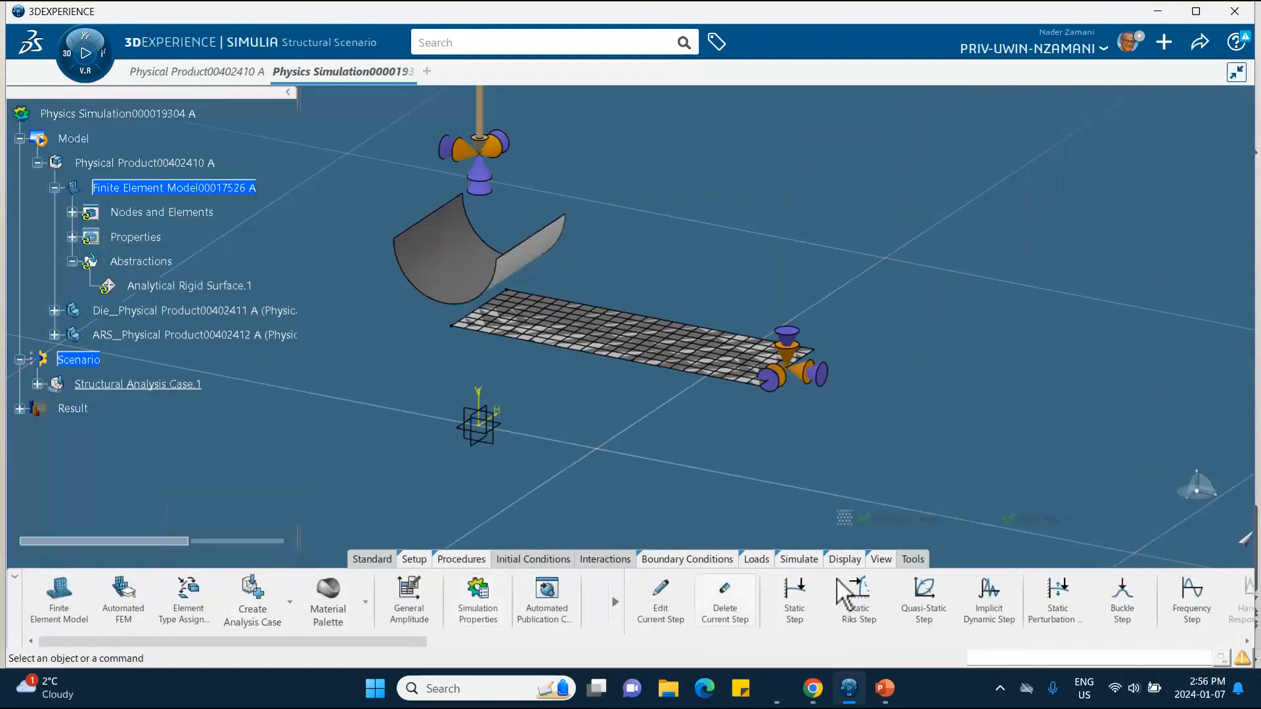
{"action": "left_click_drag", "start_coordinate": [363, 644], "coordinate": [878, 645]}
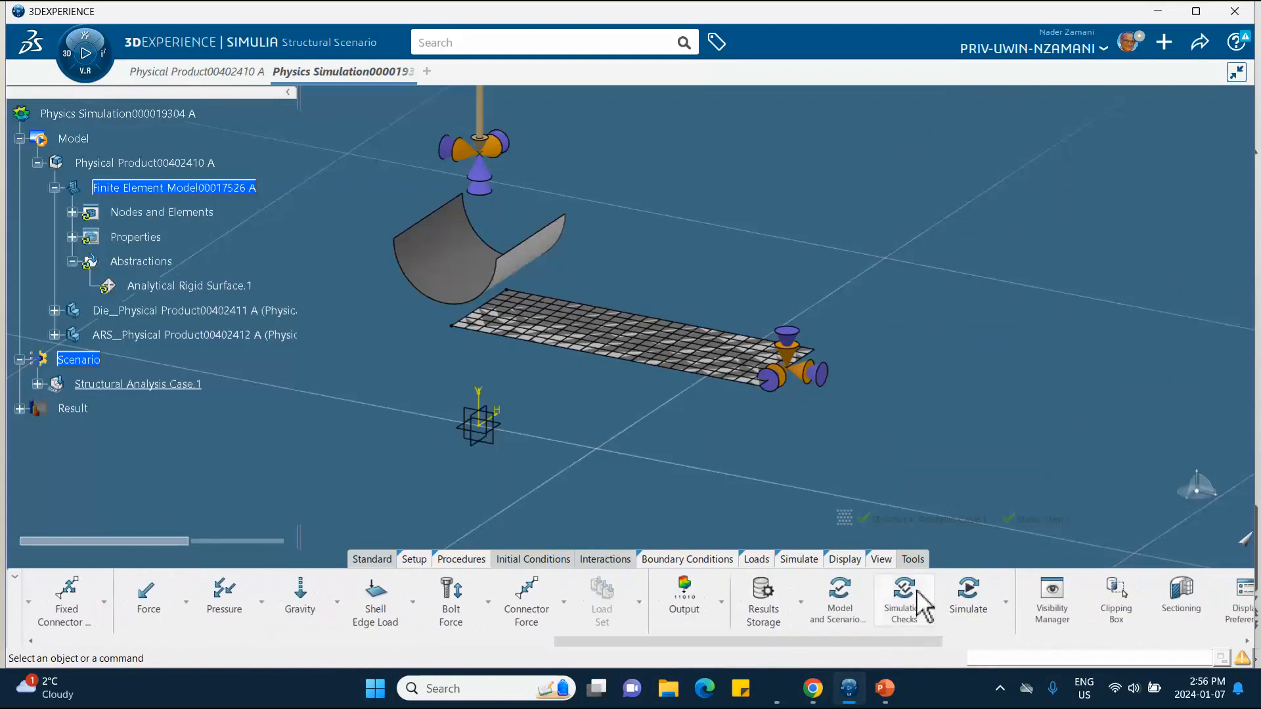
{"action": "left_click", "coordinate": [971, 584]}
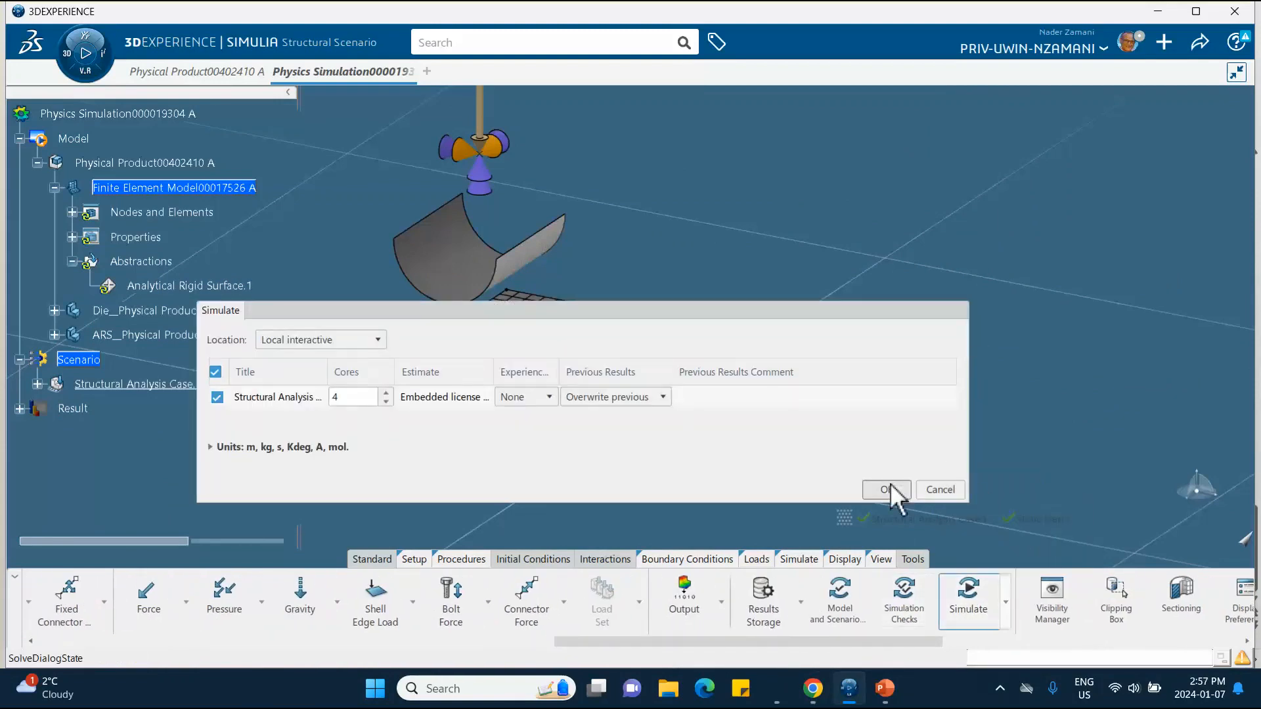
{"action": "left_click", "coordinate": [888, 489]}
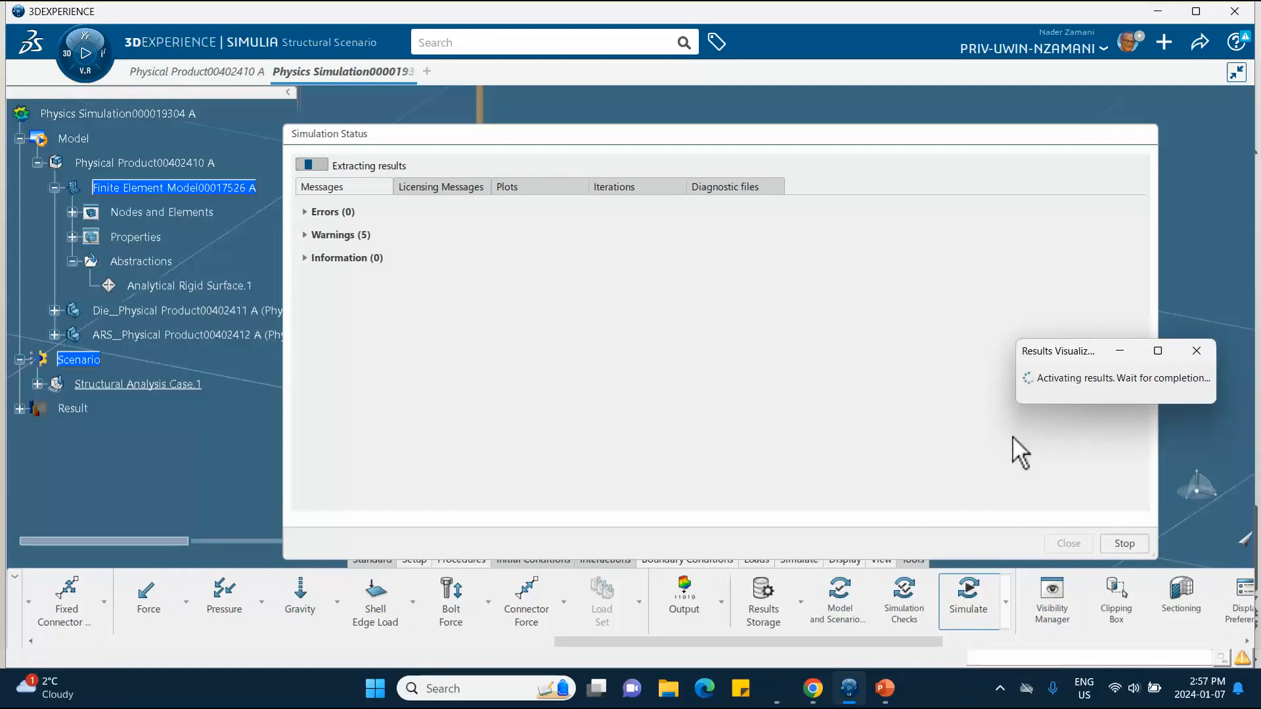
{"action": "left_click", "coordinate": [1071, 542]}
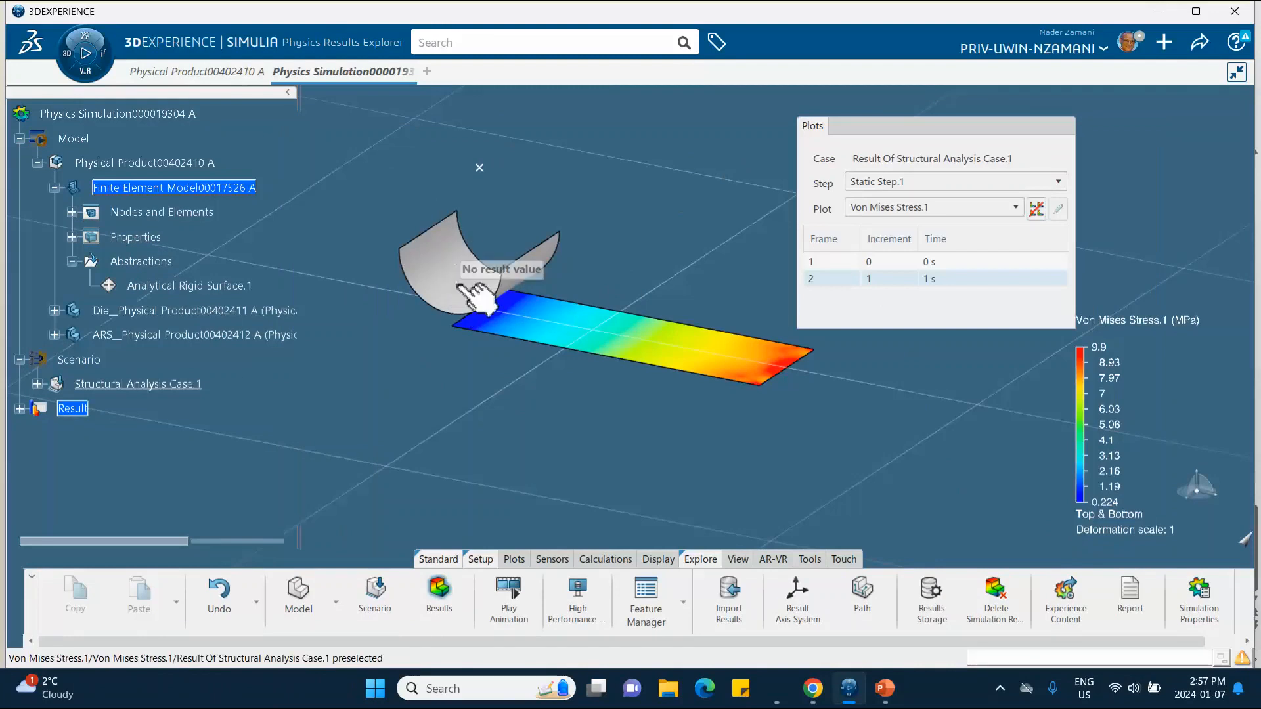
Set the applied translation of the analytical rigid surface to -5 mm.
{"action": "left_click", "coordinate": [37, 384]}
{"action": "scroll", "coordinate": [55, 343], "scroll_direction": "down", "scroll_amount": 2}
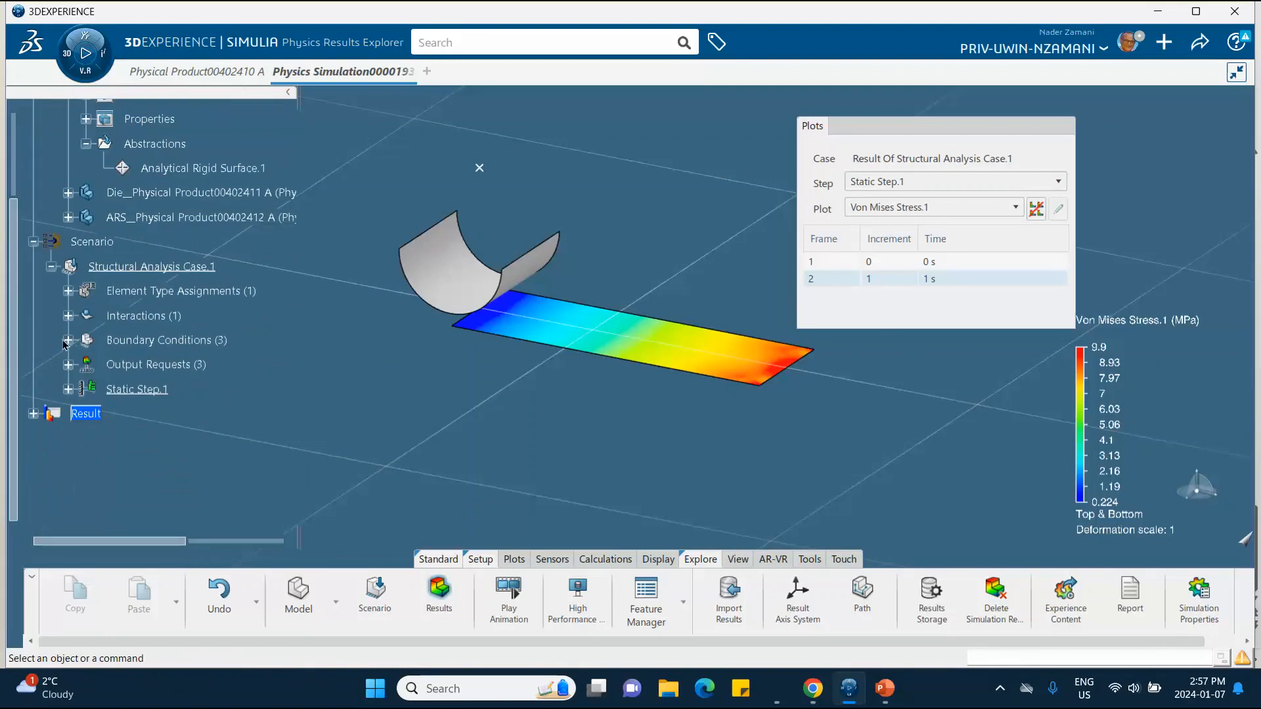
{"action": "left_click", "coordinate": [68, 341]}
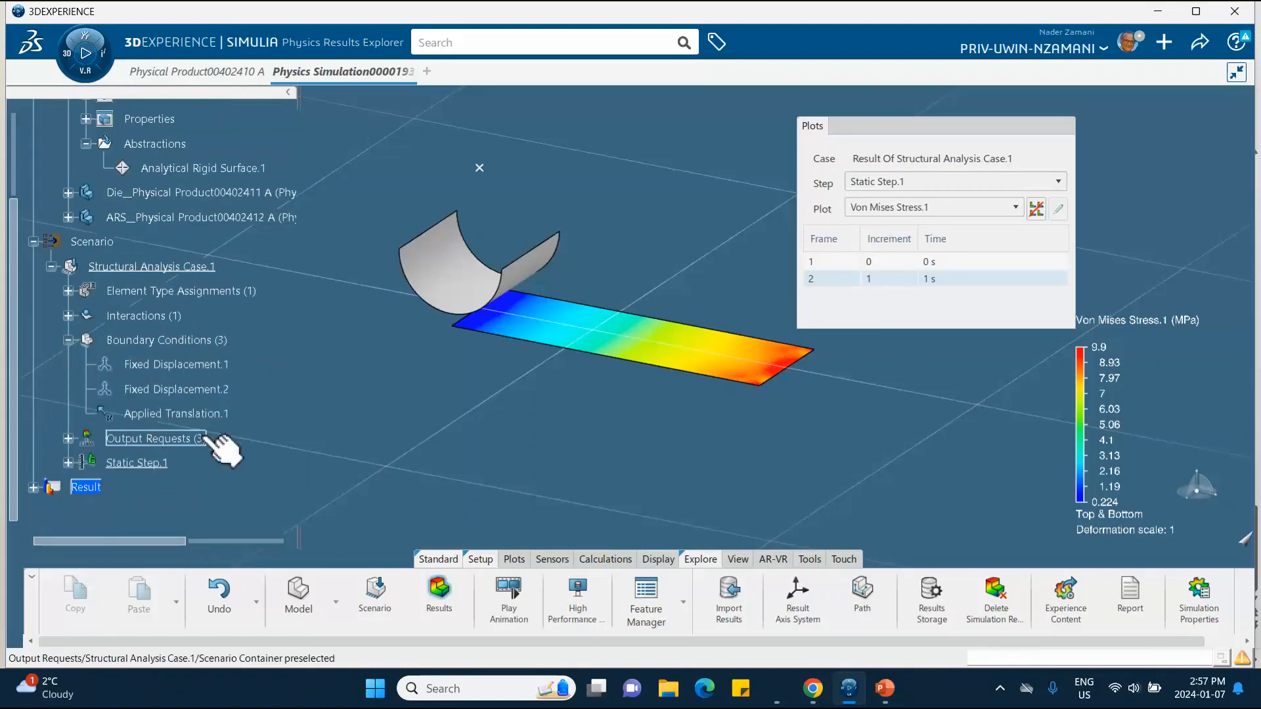
{"action": "double_click", "coordinate": [172, 416]}
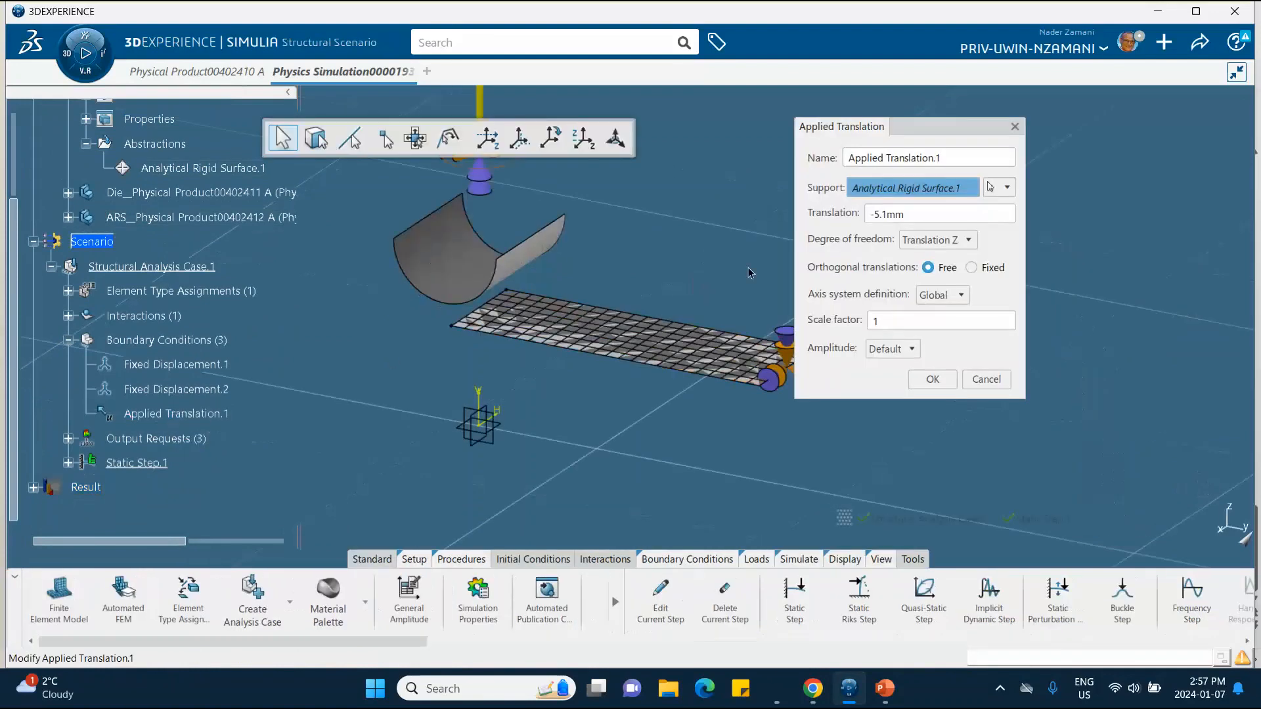
{"action": "left_click", "coordinate": [884, 214]}
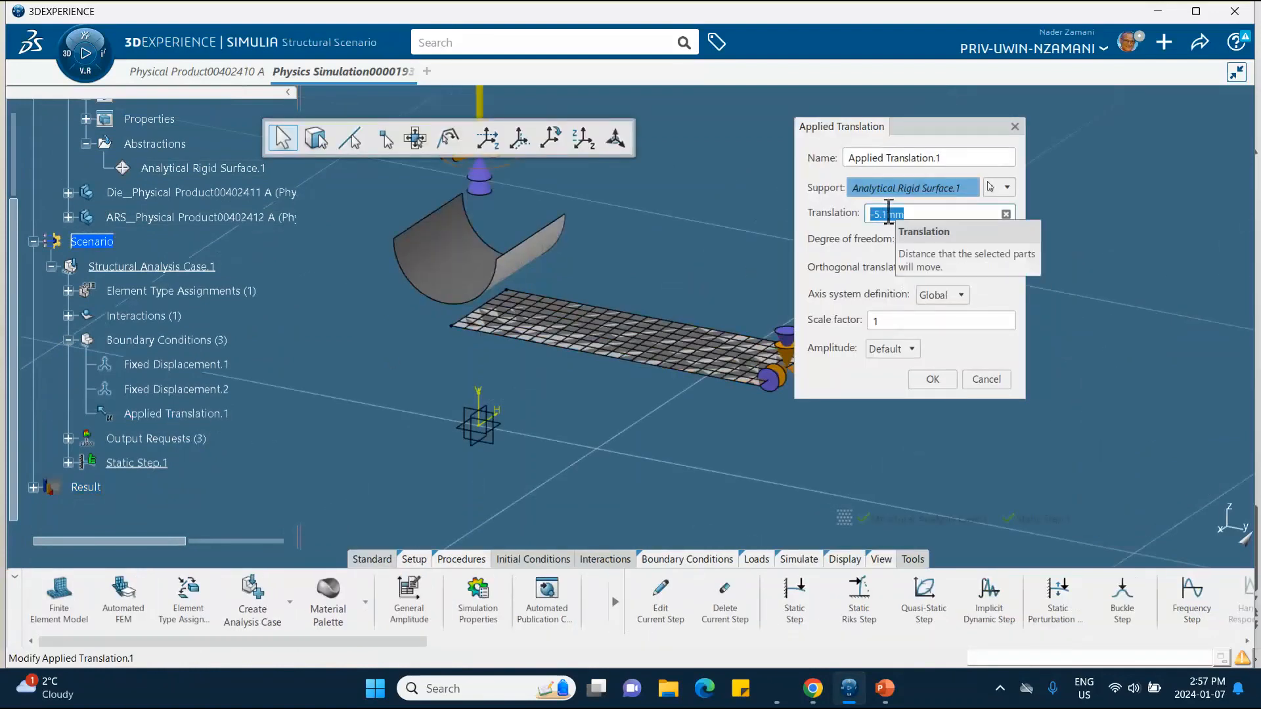
{"action": "left_click", "coordinate": [888, 214]}
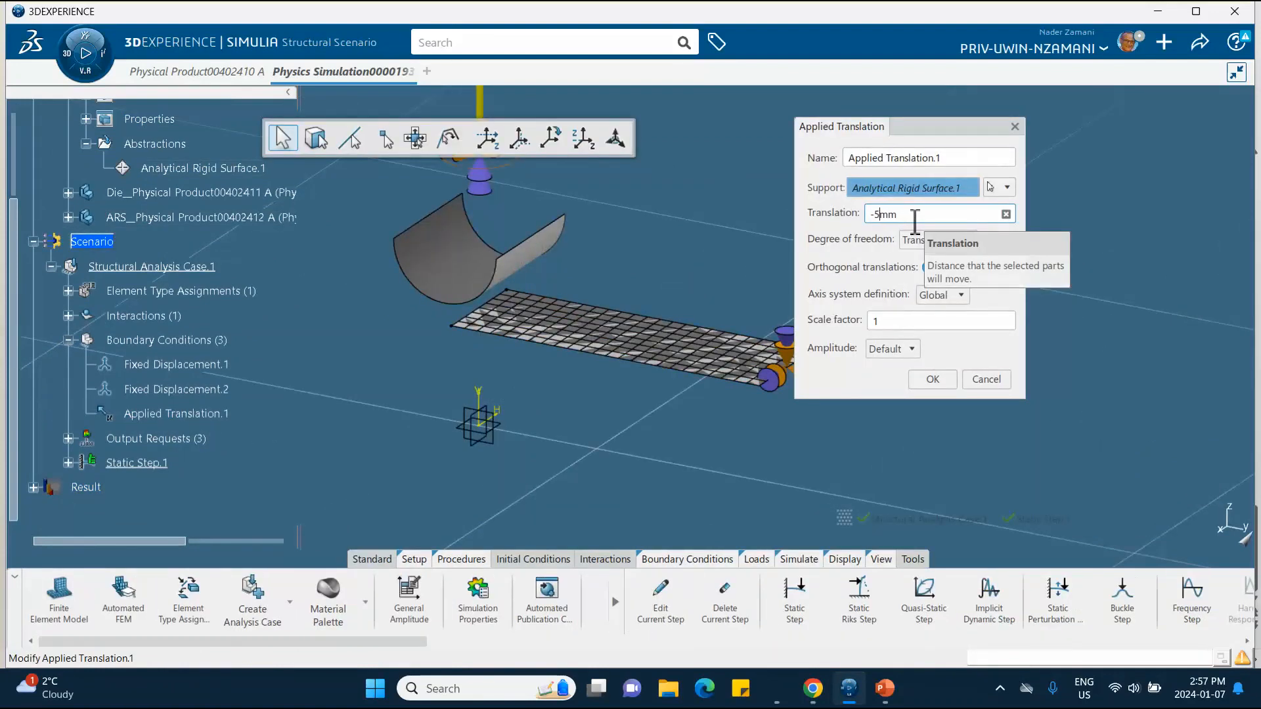
{"action": "left_click", "coordinate": [934, 379]}
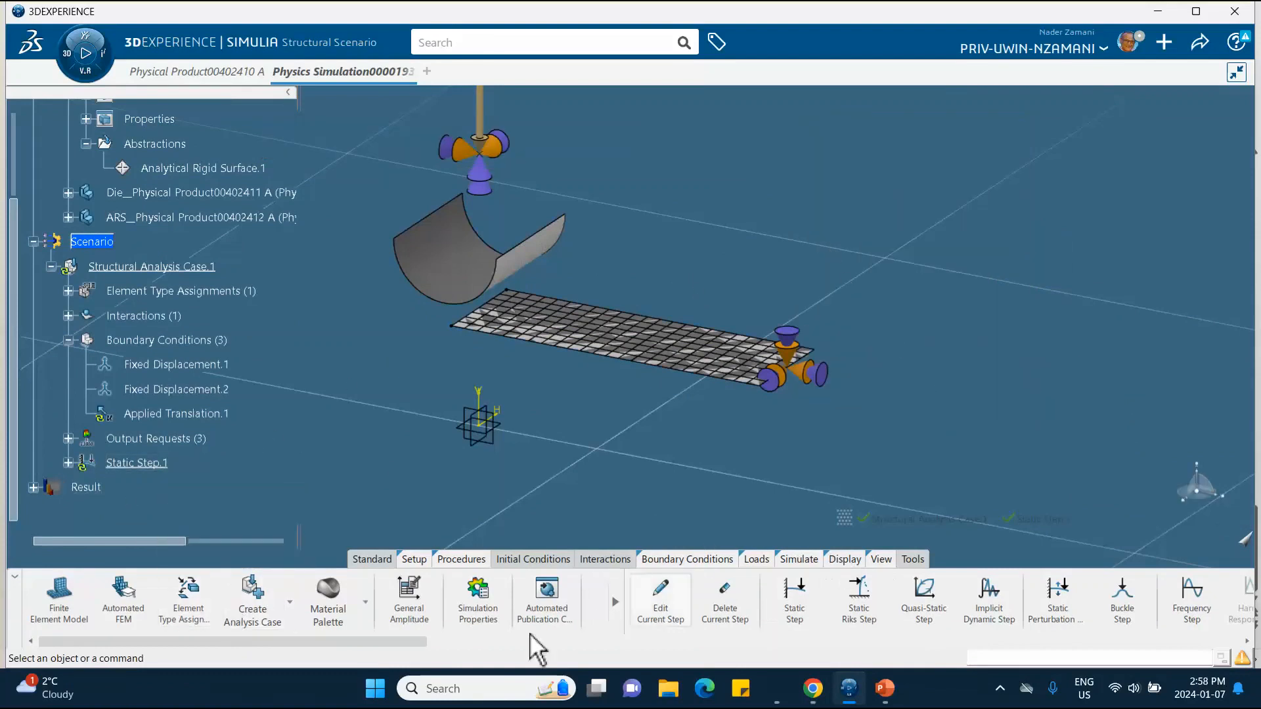
Rerun the simulation with the revised punch translation, using 4 cores locally and overwriting the previous results.
{"action": "left_click_drag", "start_coordinate": [379, 643], "coordinate": [943, 667]}
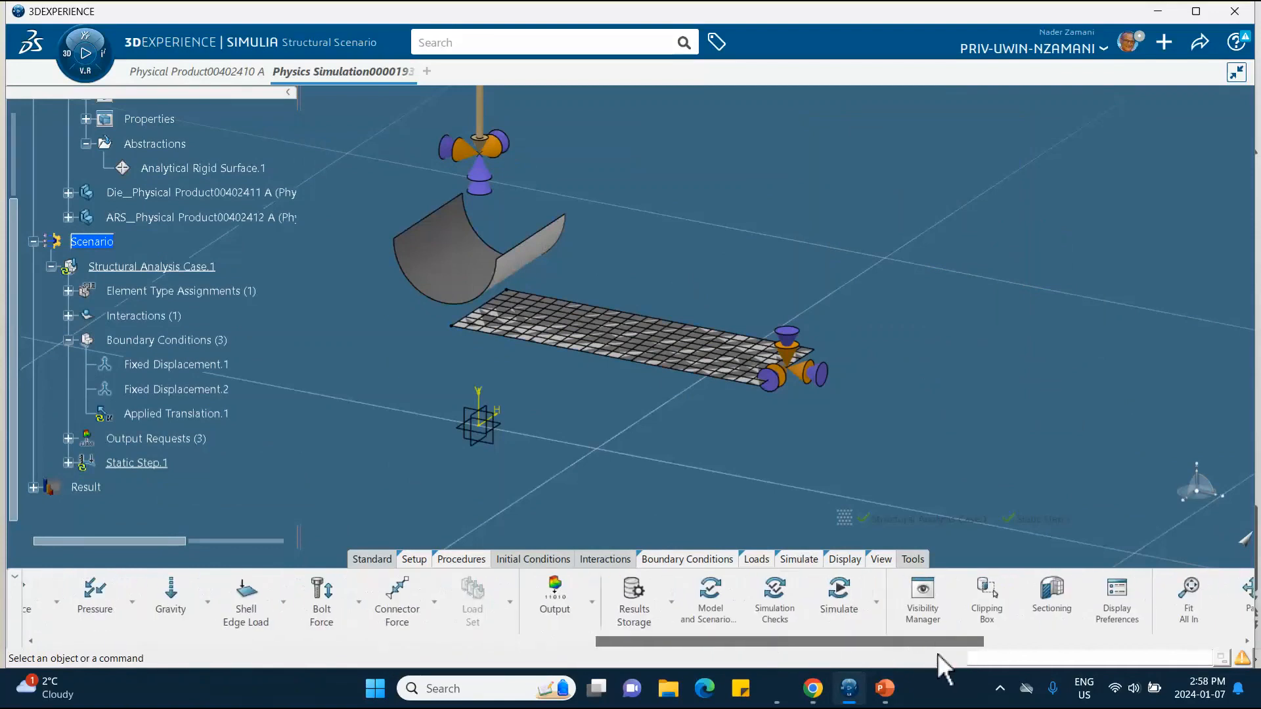
{"action": "left_click", "coordinate": [840, 594]}
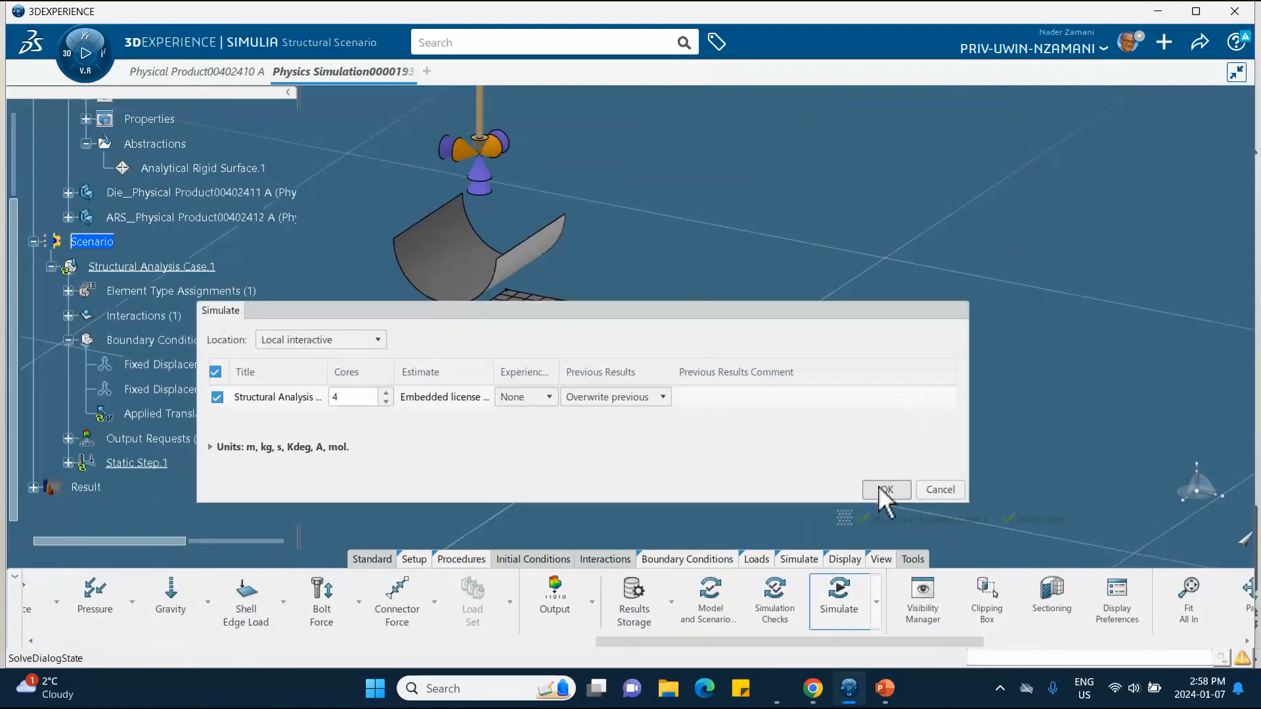
{"action": "left_click", "coordinate": [887, 491]}
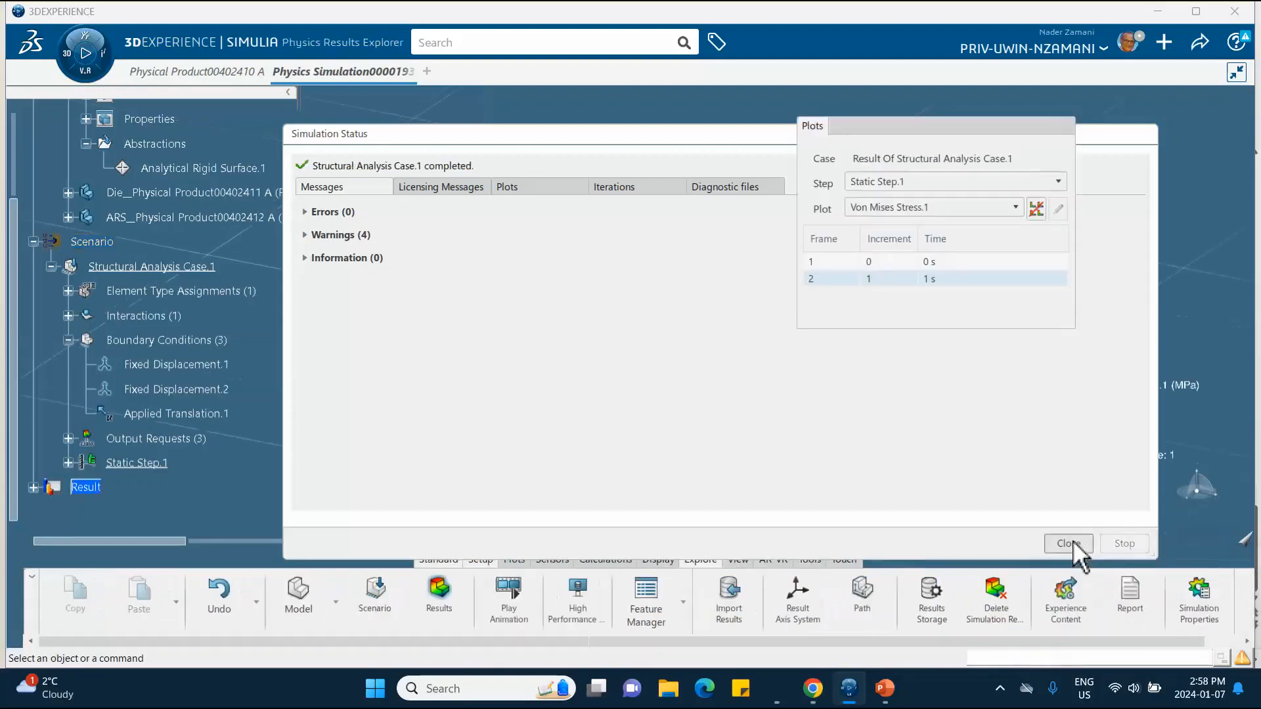
{"action": "left_click", "coordinate": [1070, 543]}
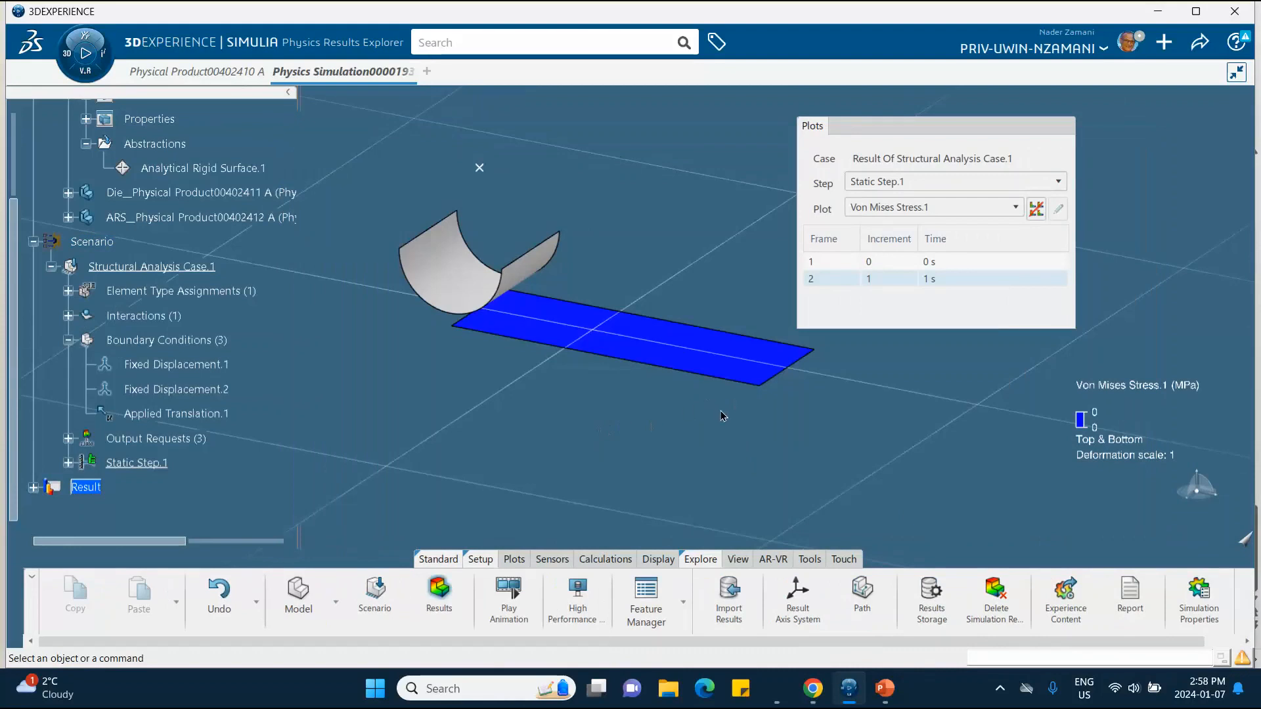
Set the Von Mises stress plot's shell style to Thick, with section thickness data and a scale factor of 1.00.
{"action": "left_click", "coordinate": [656, 330]}
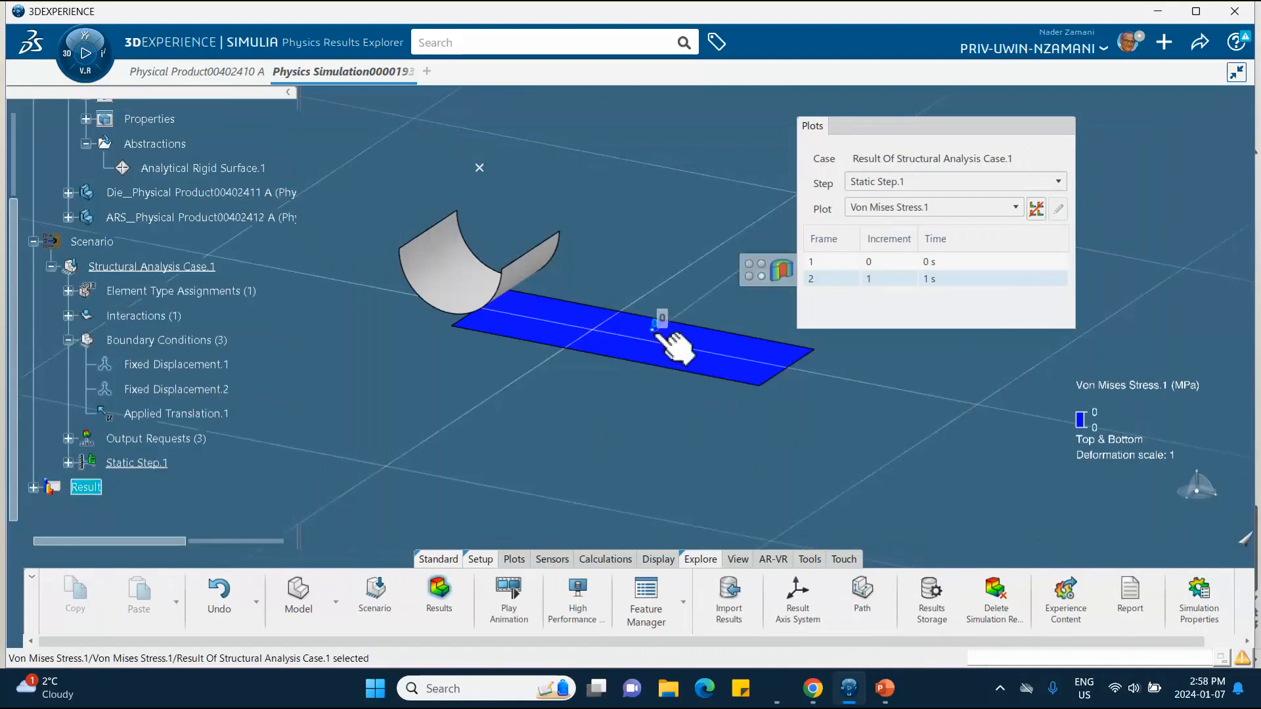
{"action": "double_click", "coordinate": [658, 331]}
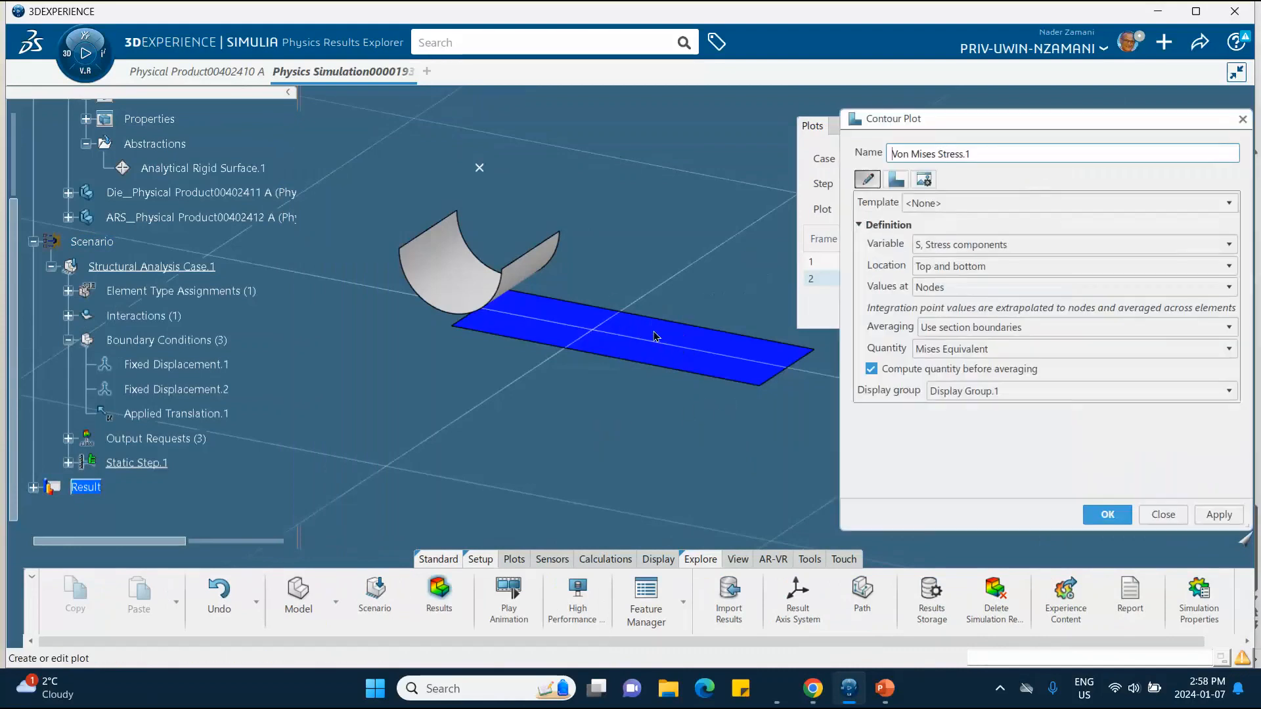
{"action": "left_click", "coordinate": [926, 180]}
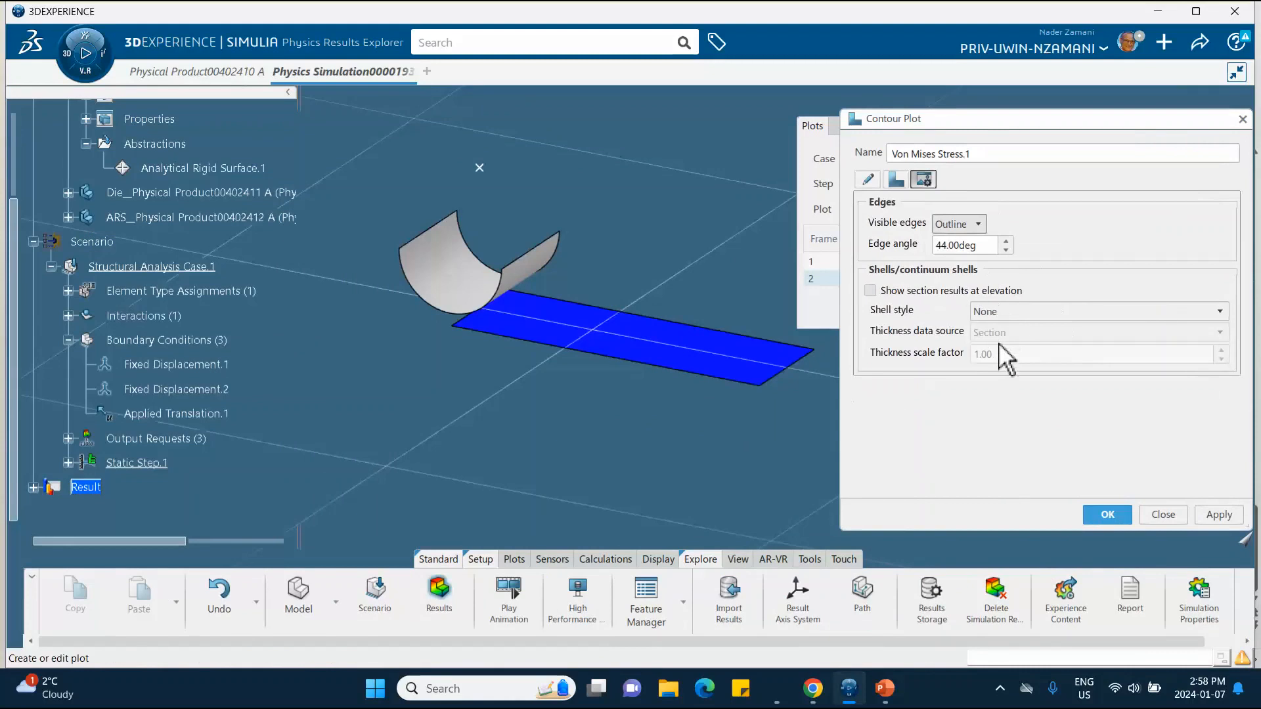
{"action": "left_click", "coordinate": [993, 310]}
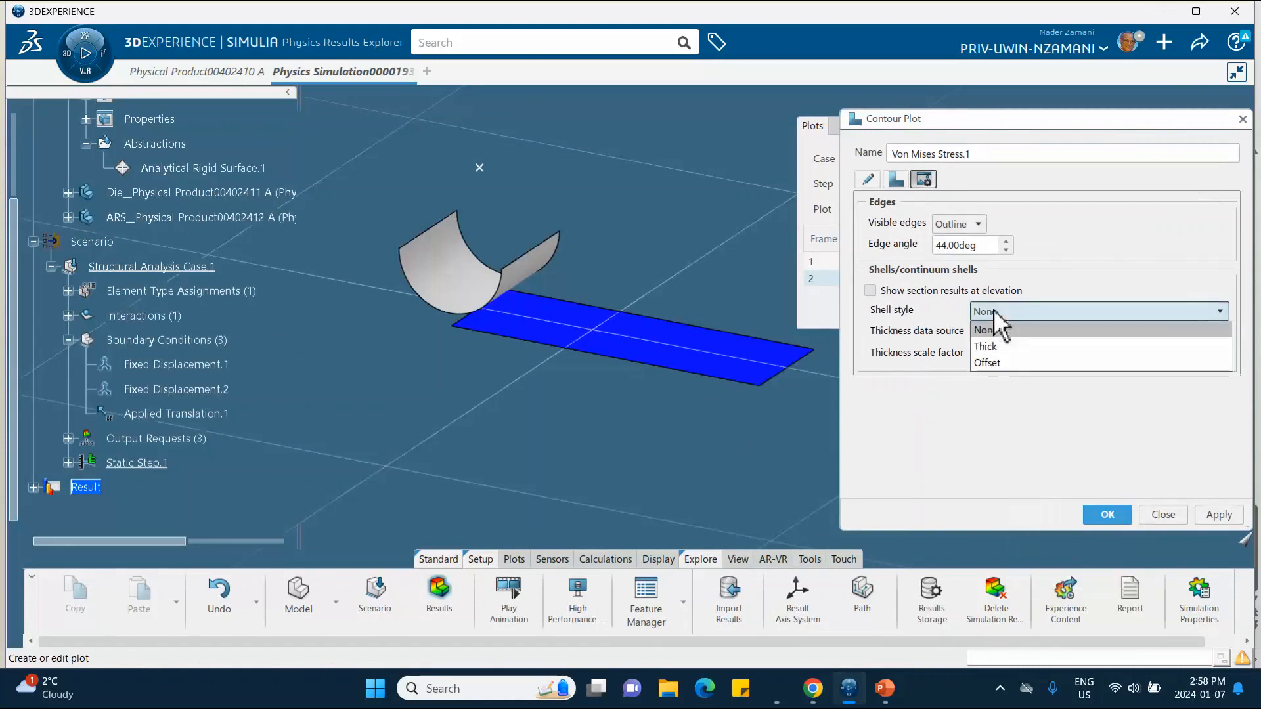
{"action": "left_click", "coordinate": [993, 347]}
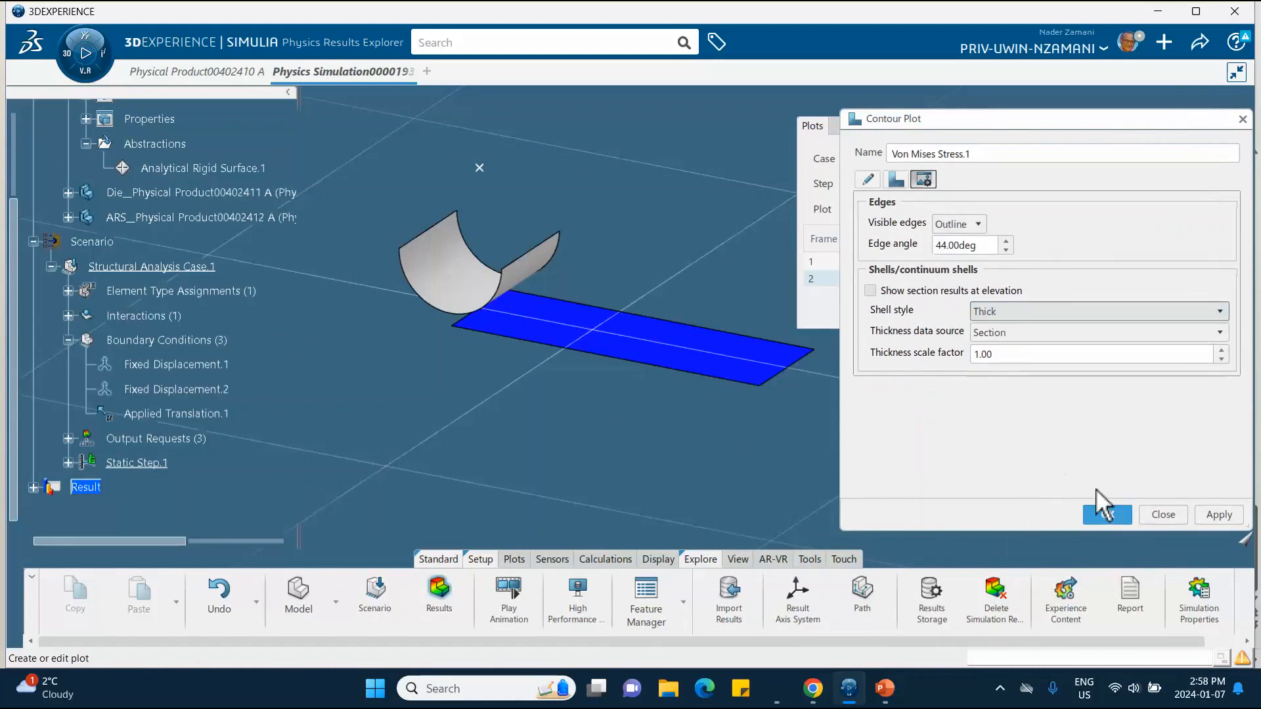
{"action": "left_click", "coordinate": [1216, 515]}
{"action": "middle_click_drag", "start_coordinate": [672, 474], "coordinate": [594, 449]}
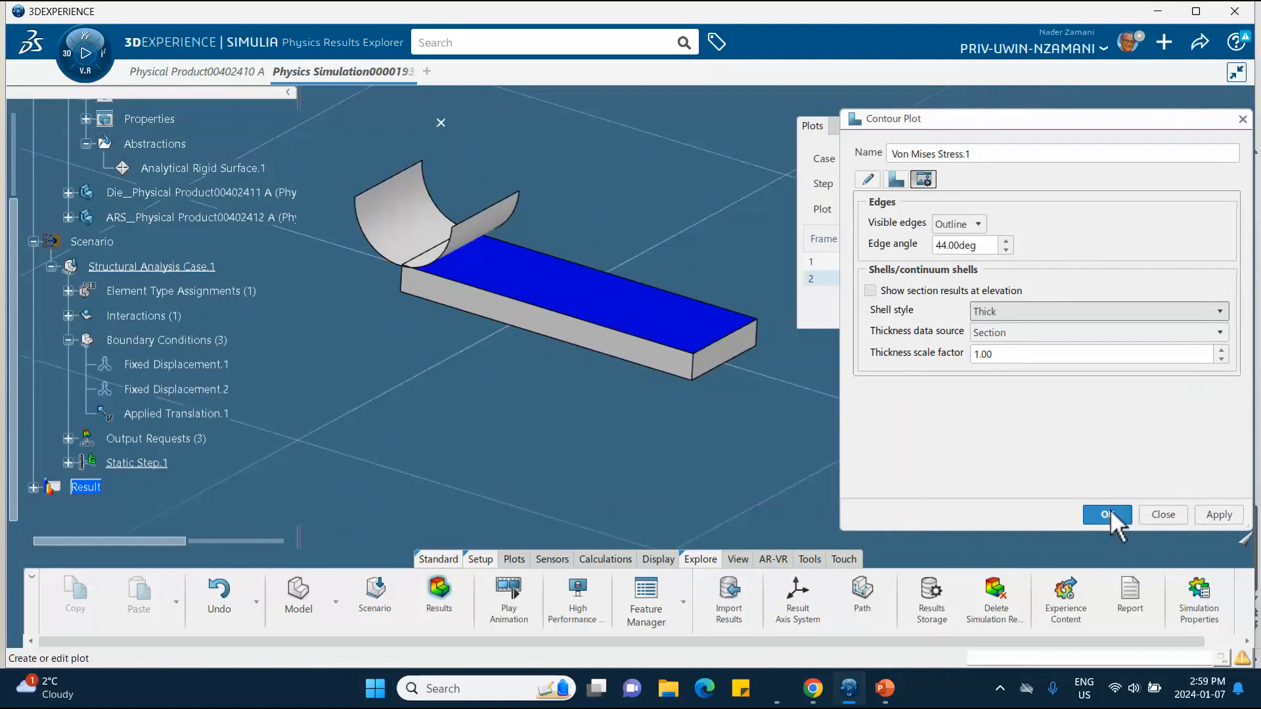
{"action": "left_click", "coordinate": [1109, 515]}
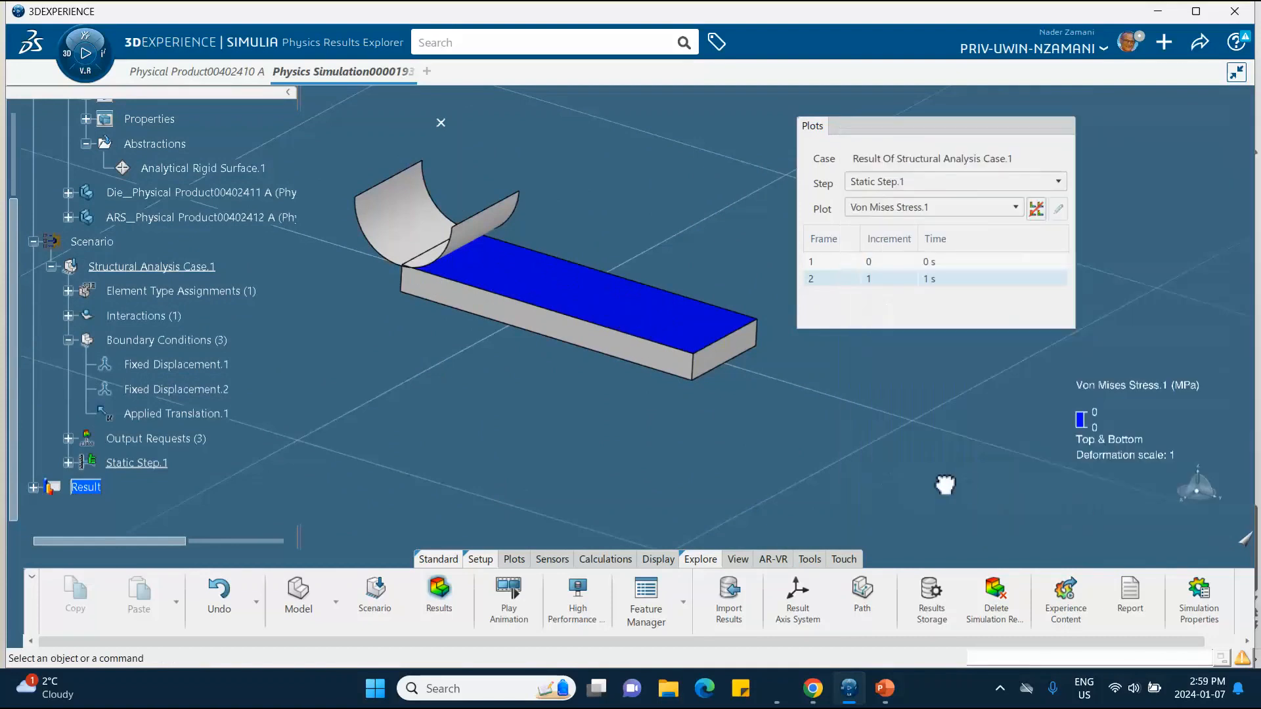
Show the shapes together with the Von Mises stress plot, examine the punch and plate positions, and hide the shapes again.
{"action": "right_click", "coordinate": [856, 379]}
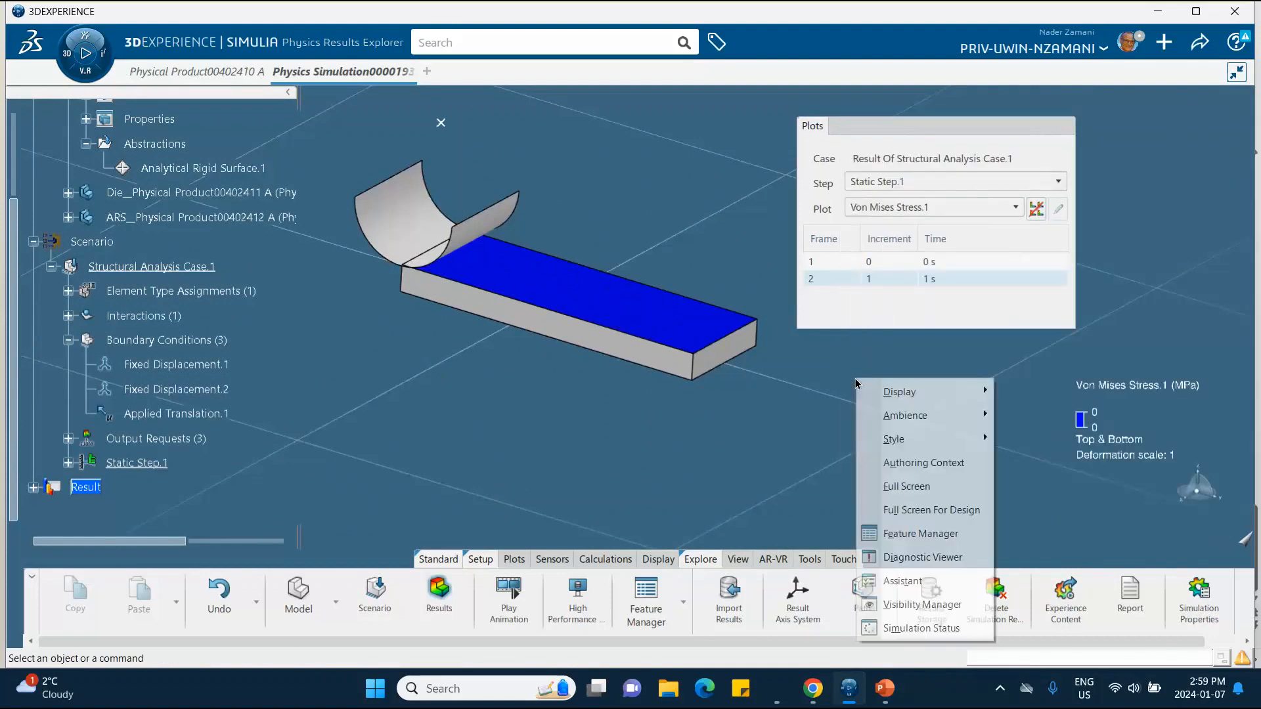
{"action": "left_click", "coordinate": [920, 605]}
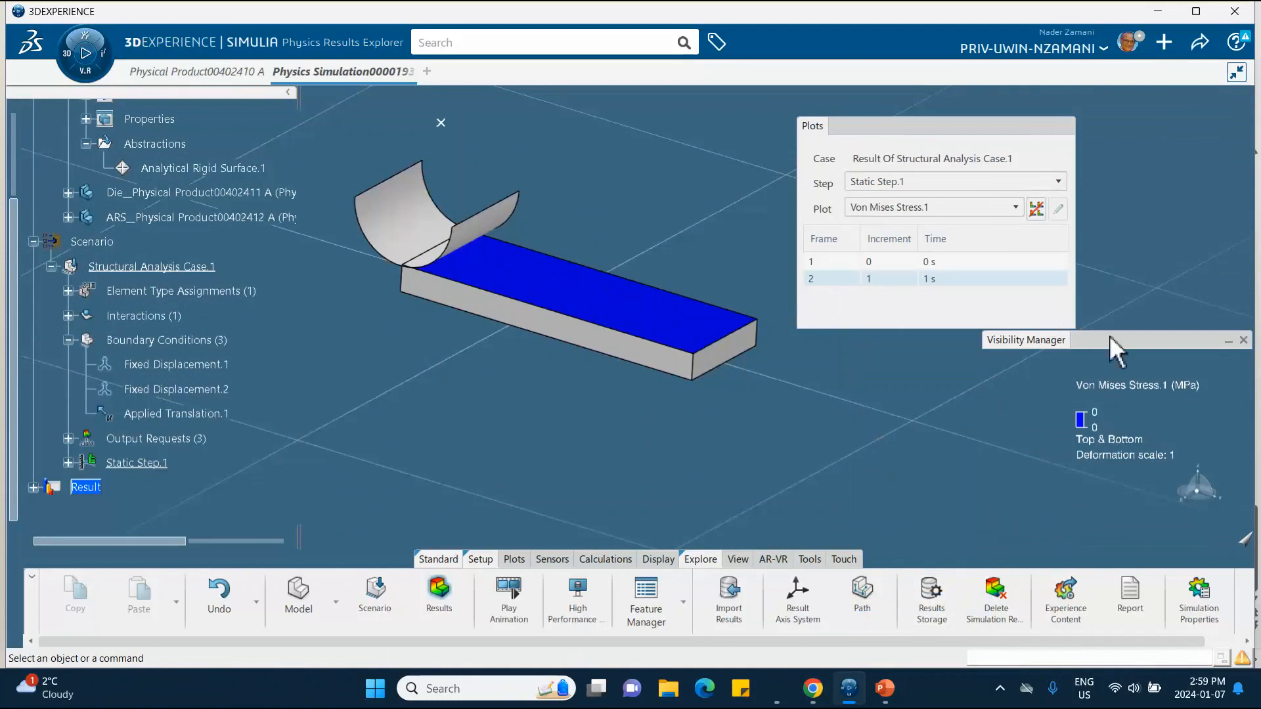
{"action": "left_click", "coordinate": [1104, 339]}
{"action": "left_click", "coordinate": [1092, 343]}
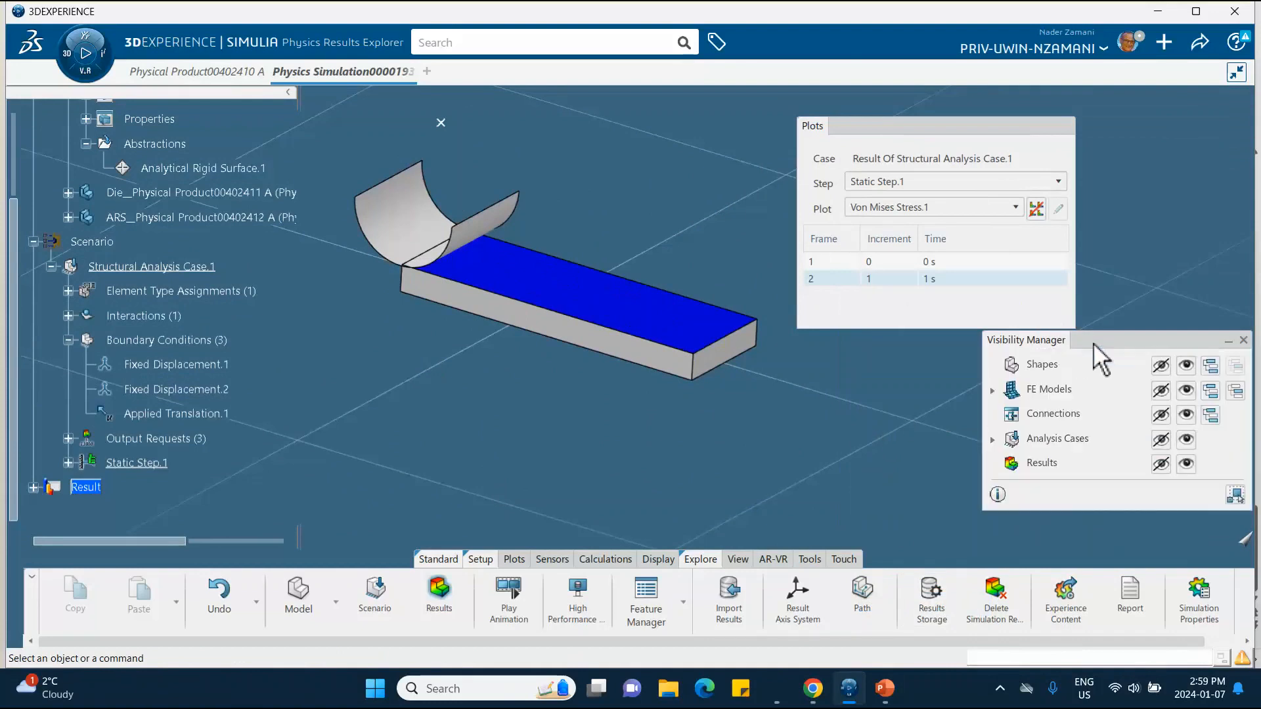
{"action": "left_click_drag", "start_coordinate": [1093, 342], "coordinate": [1007, 283]}
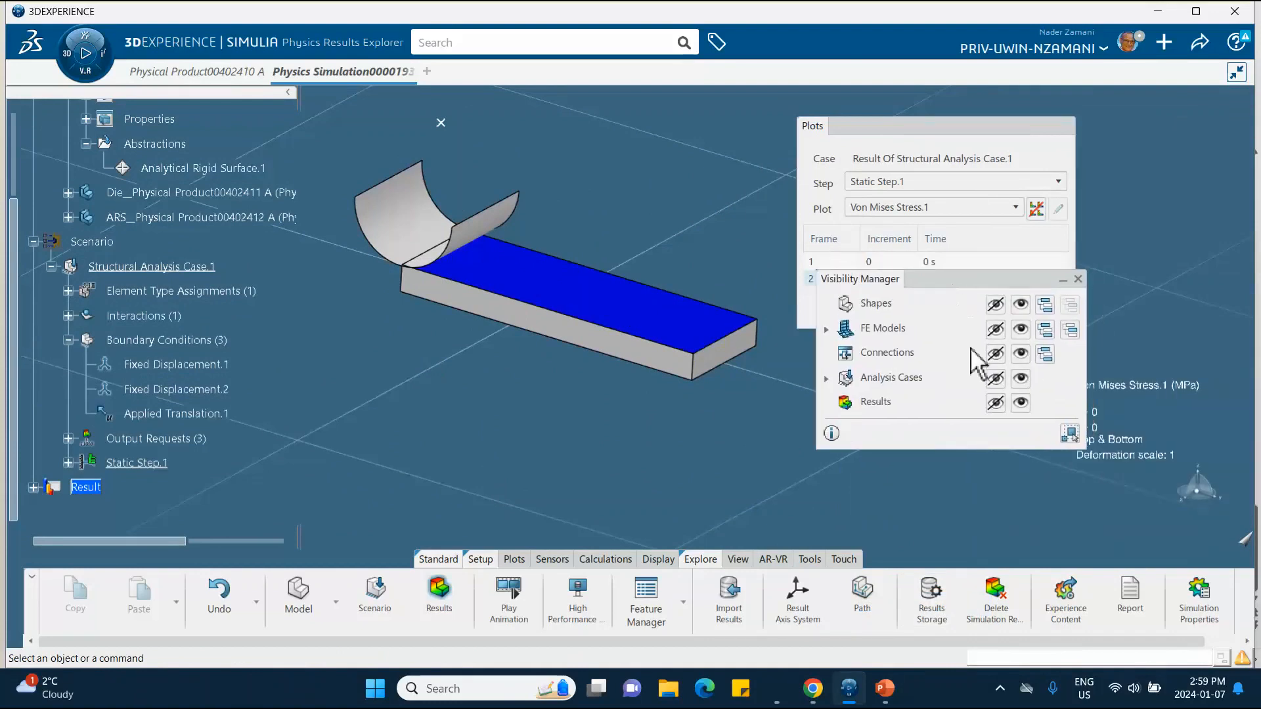
{"action": "left_click", "coordinate": [1019, 304]}
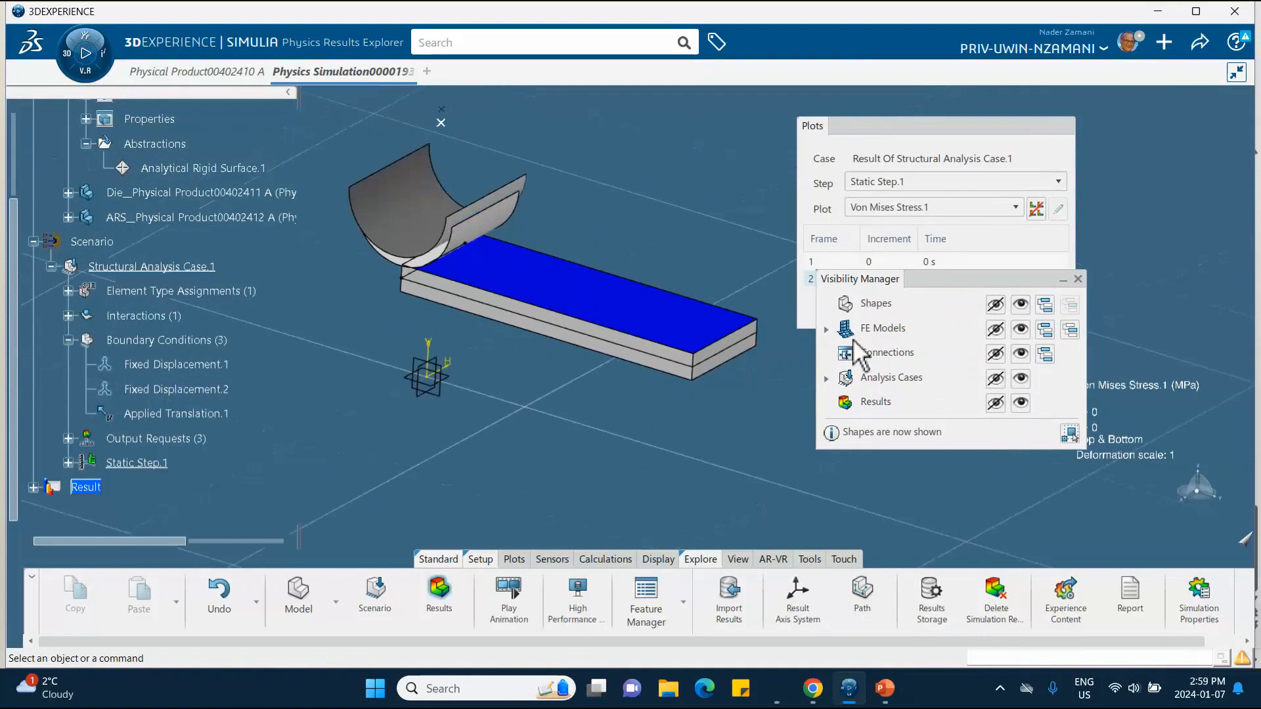
{"action": "middle_click_drag", "start_coordinate": [557, 393], "coordinate": [546, 348]}
{"action": "middle_click_drag", "start_coordinate": [492, 405], "coordinate": [567, 440]}
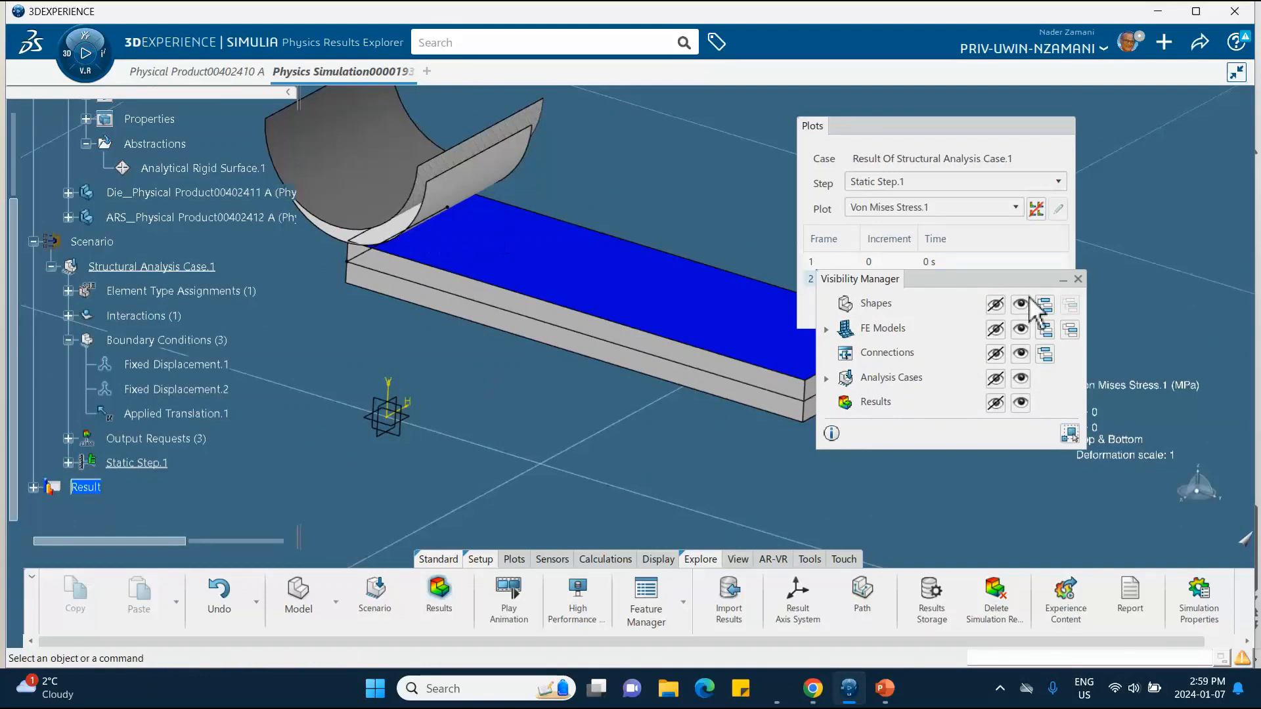
{"action": "left_click", "coordinate": [996, 304]}
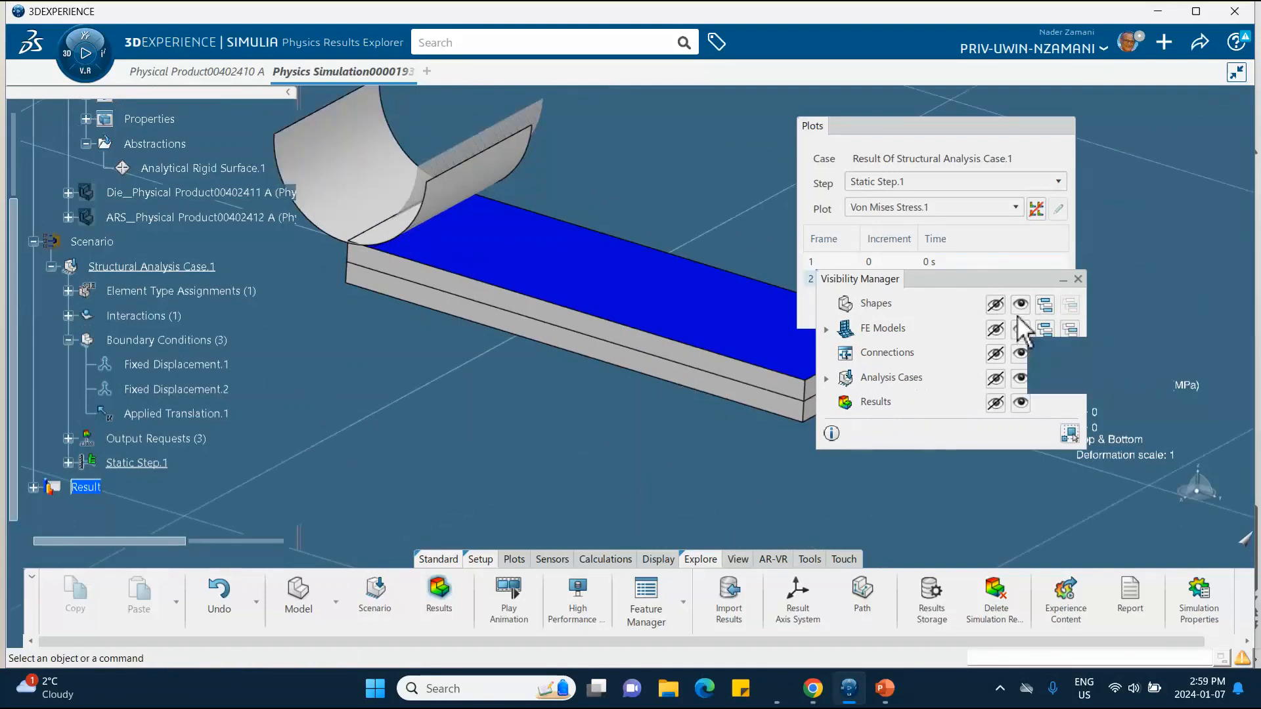
{"action": "left_click", "coordinate": [1078, 278]}
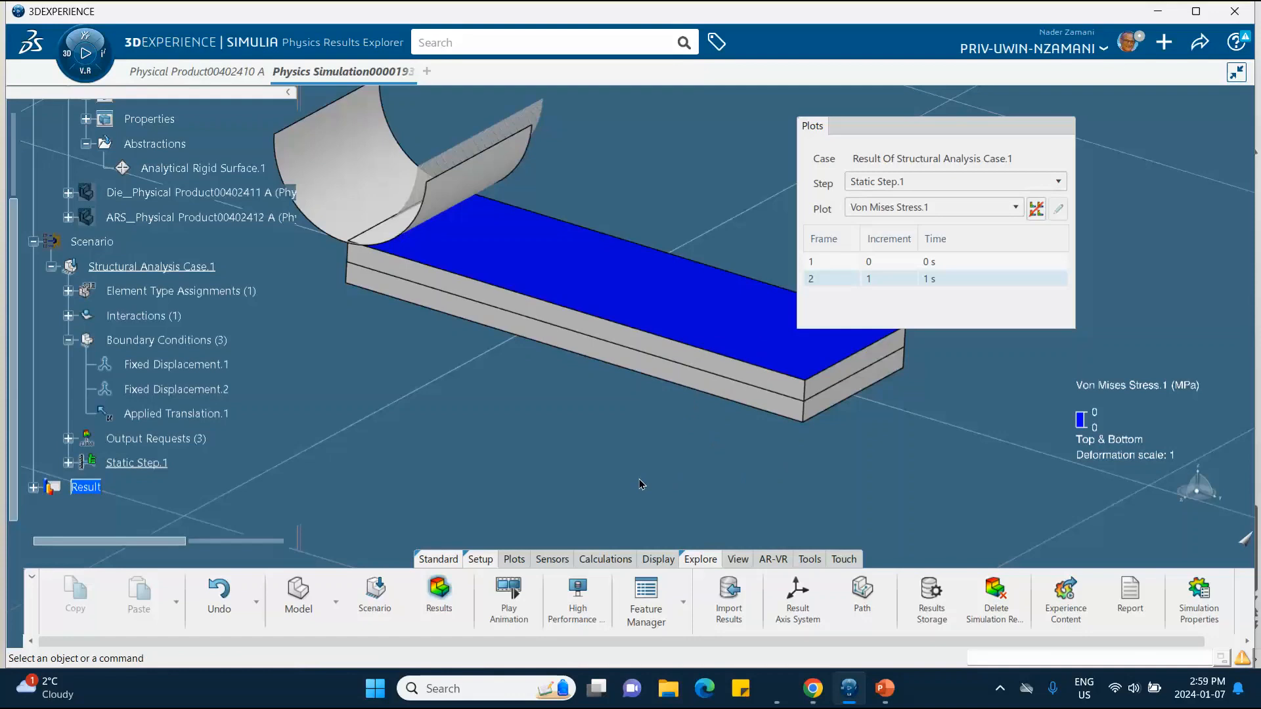
Set the offset definition of Shell Section.1 to Top surface in its advanced options.
{"action": "scroll", "coordinate": [177, 375], "scroll_direction": "up", "scroll_amount": 5}
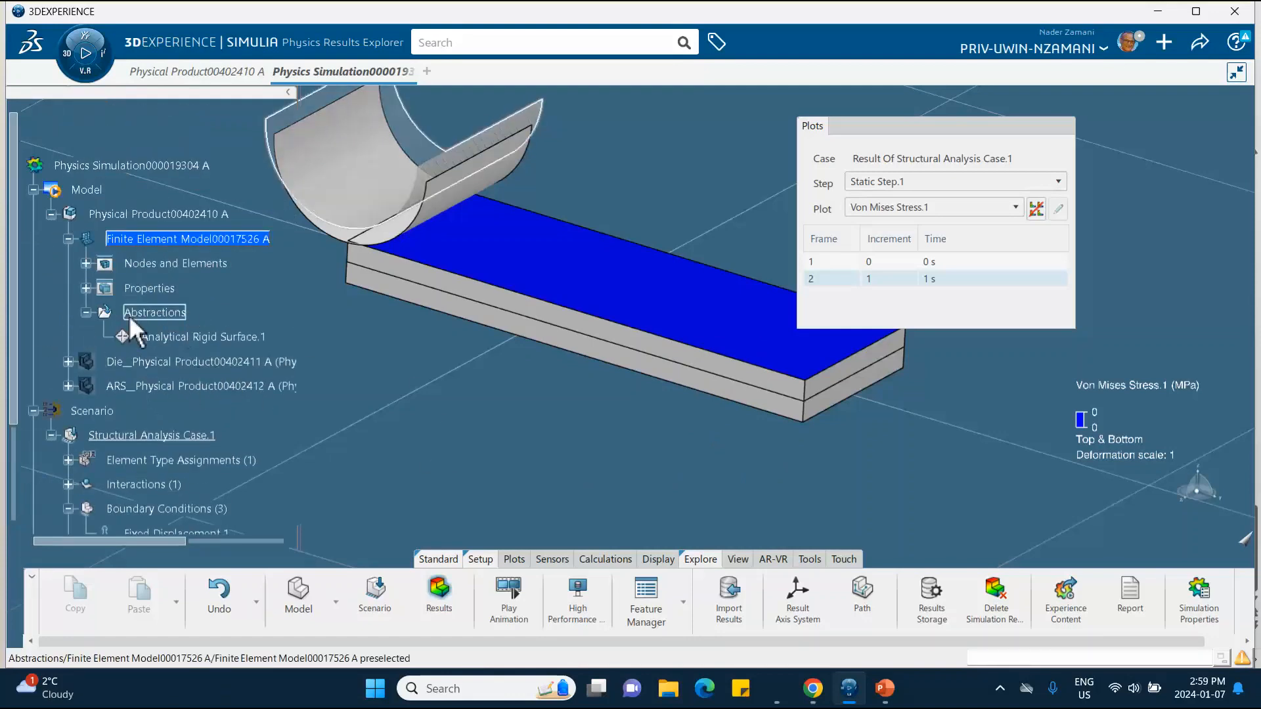
{"action": "scroll", "coordinate": [128, 328], "scroll_direction": "down", "scroll_amount": 2}
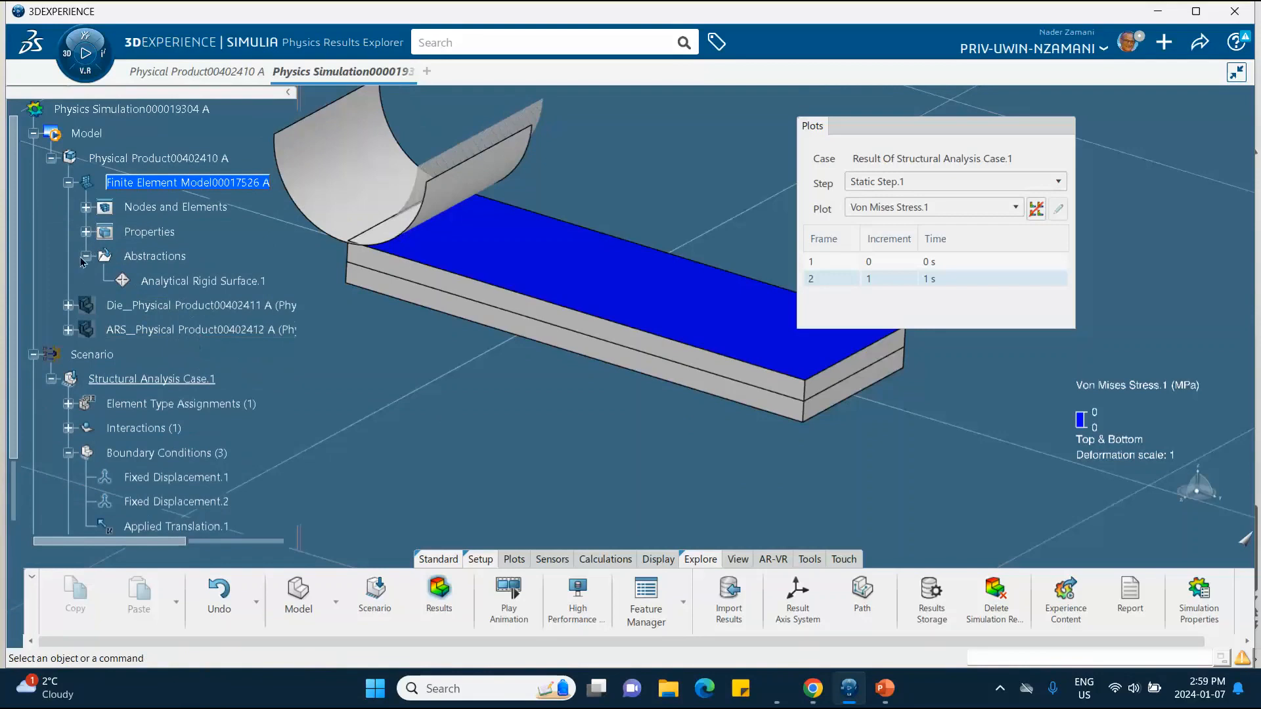
{"action": "left_click", "coordinate": [86, 233]}
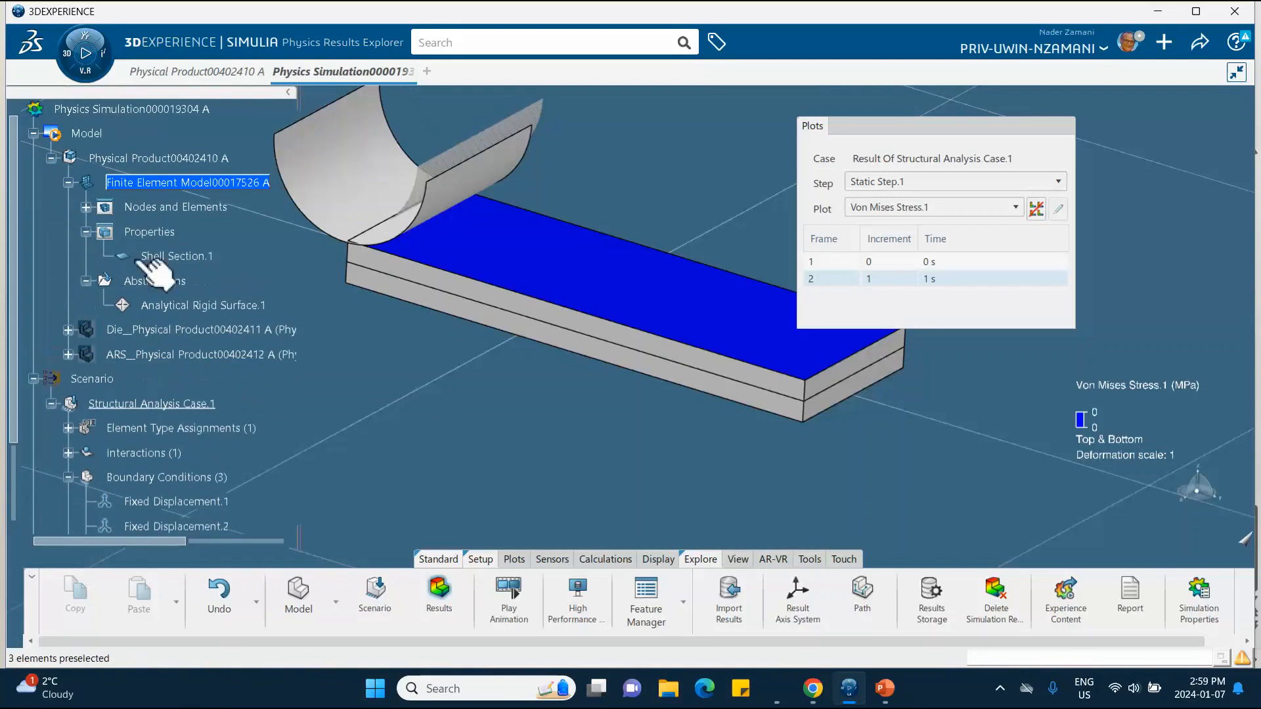
{"action": "left_click", "coordinate": [176, 257]}
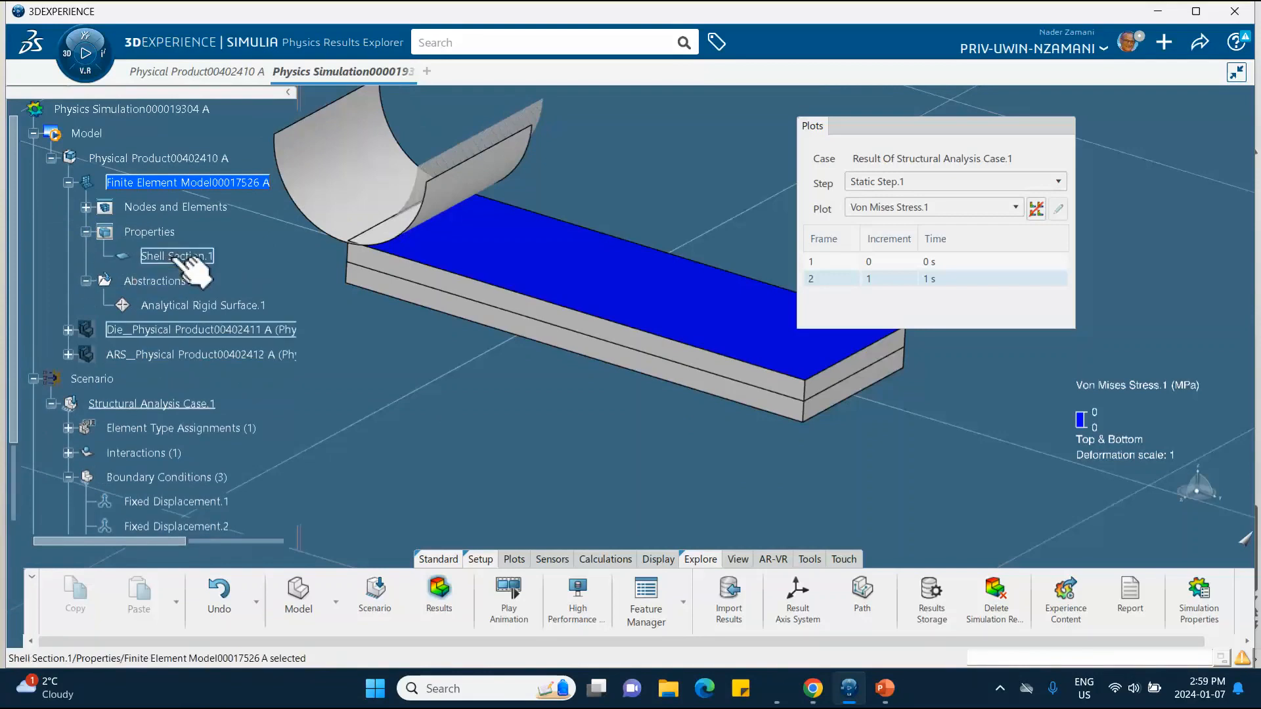
{"action": "double_click", "coordinate": [176, 257]}
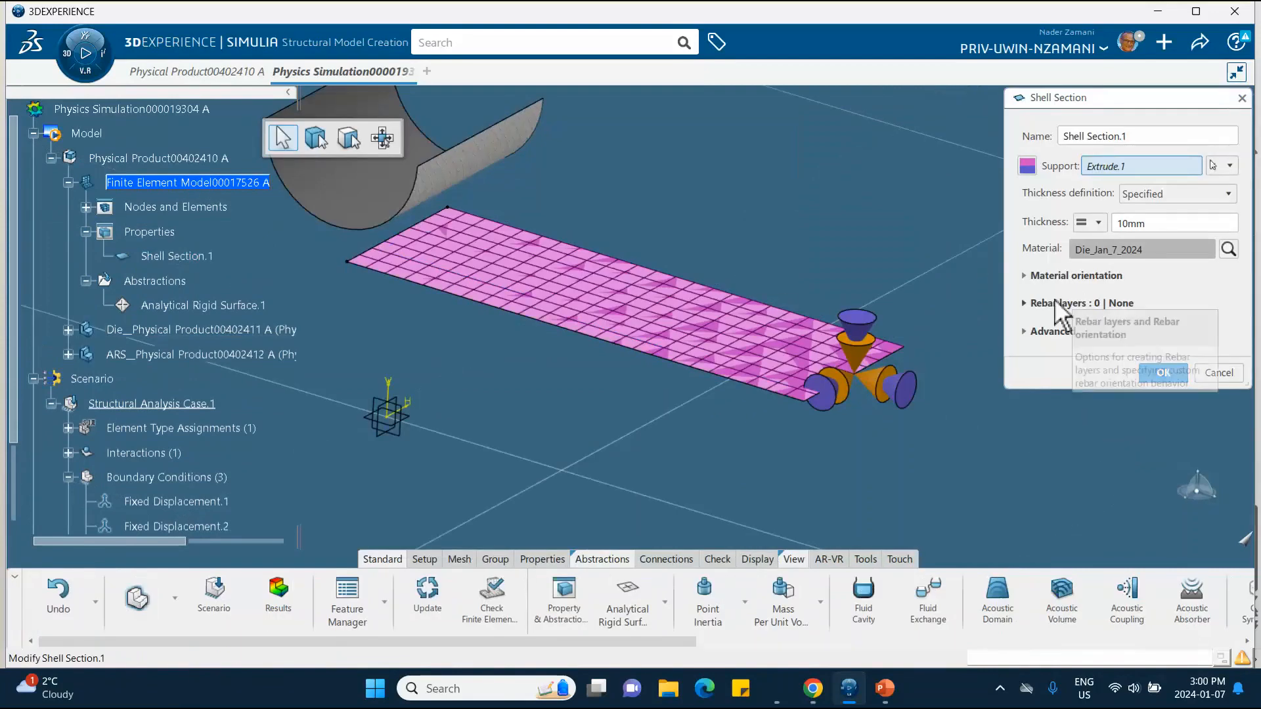
{"action": "left_click", "coordinate": [1028, 335]}
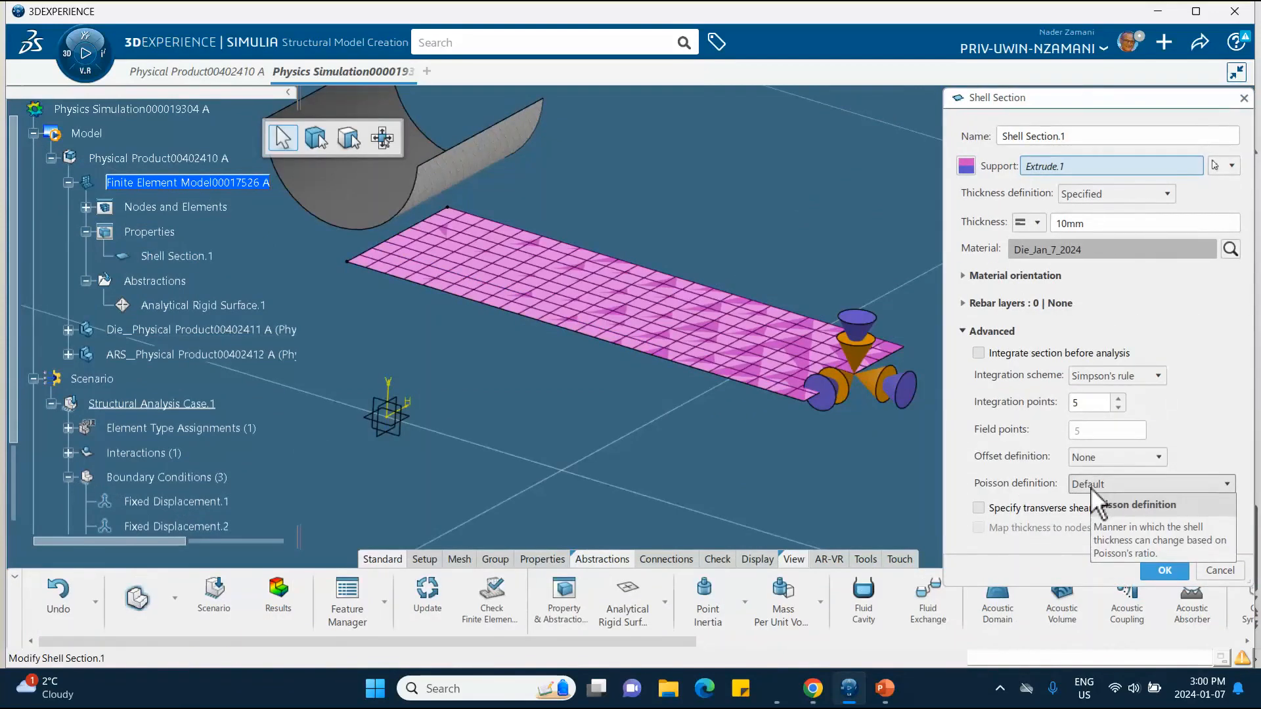
{"action": "left_click", "coordinate": [1090, 458]}
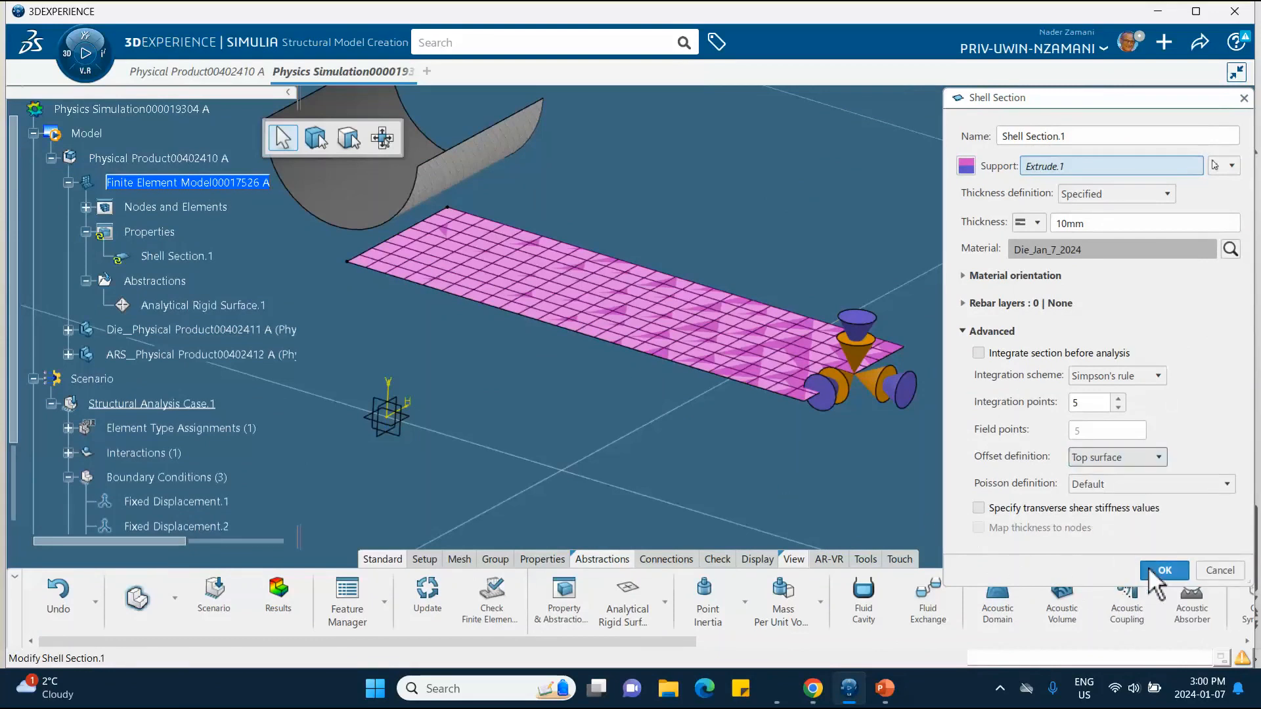
Switch to PowerPoint to check the punch and plate dimensions on slide 4, and return to 3DEXPERIENCE to accept the shell section edit.
{"action": "left_click", "coordinate": [881, 685]}
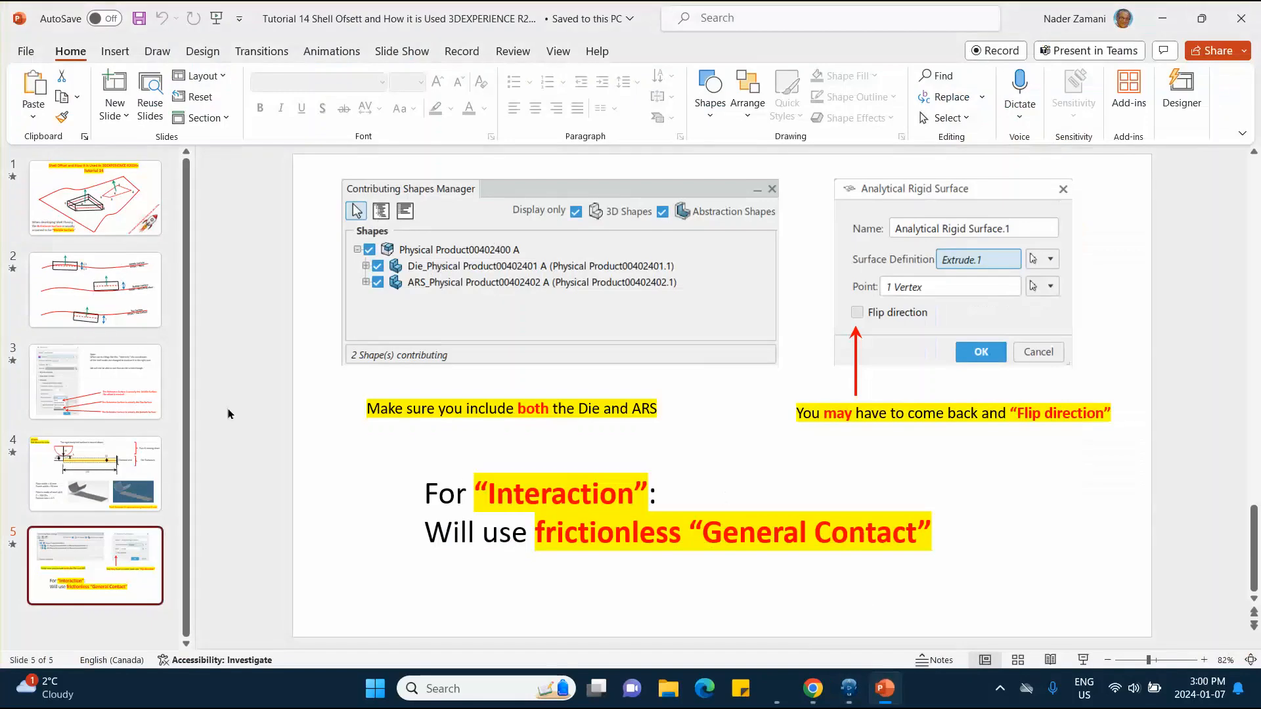
{"action": "left_click", "coordinate": [135, 463]}
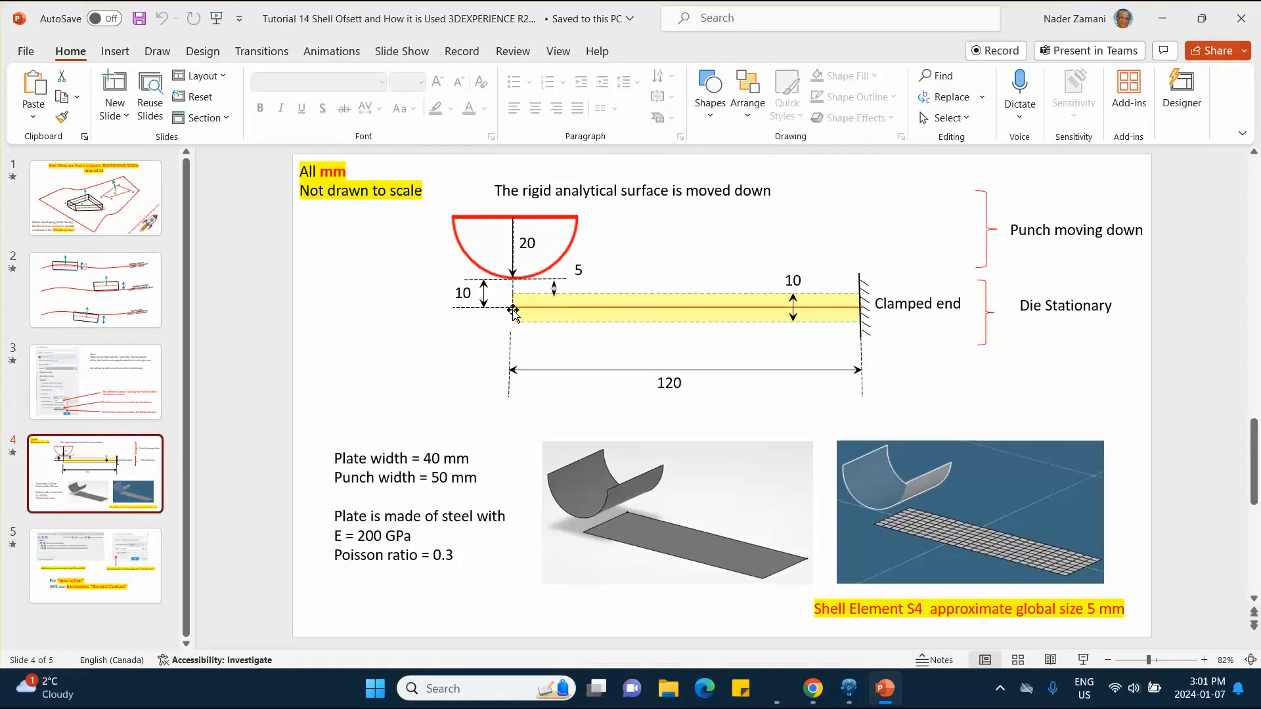
{"action": "left_click", "coordinate": [1159, 18]}
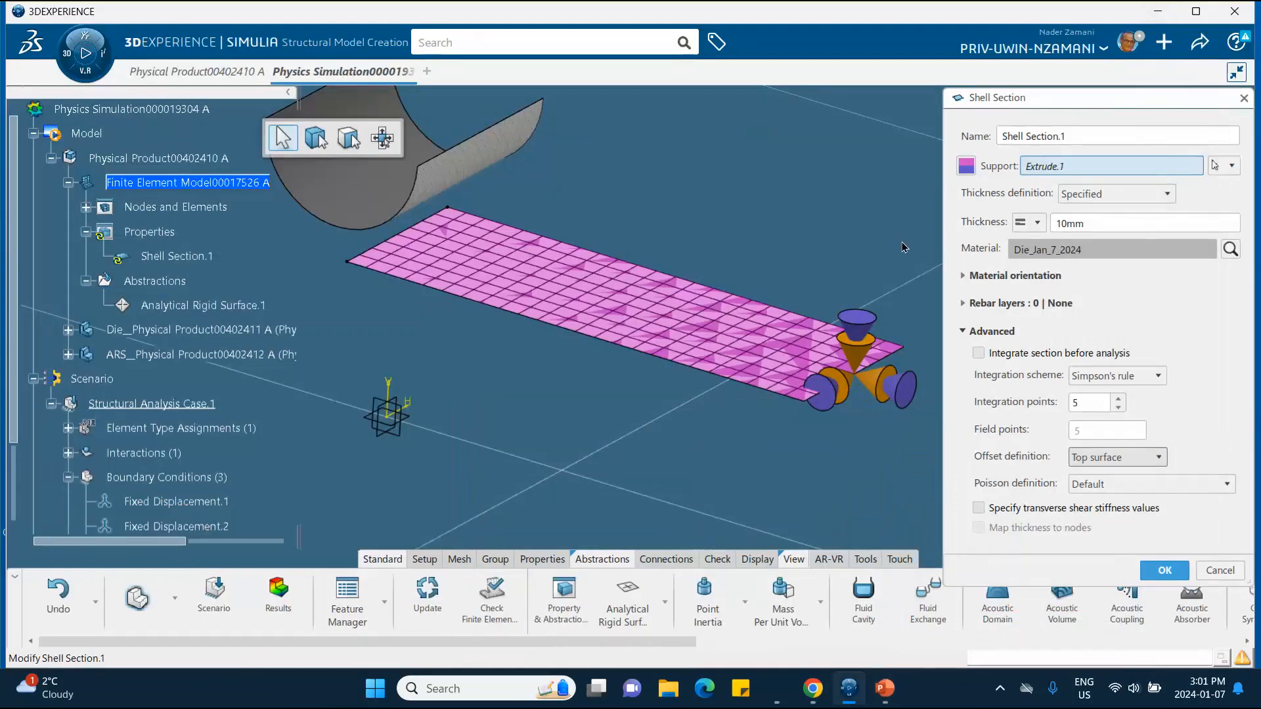
{"action": "left_click", "coordinate": [1165, 570]}
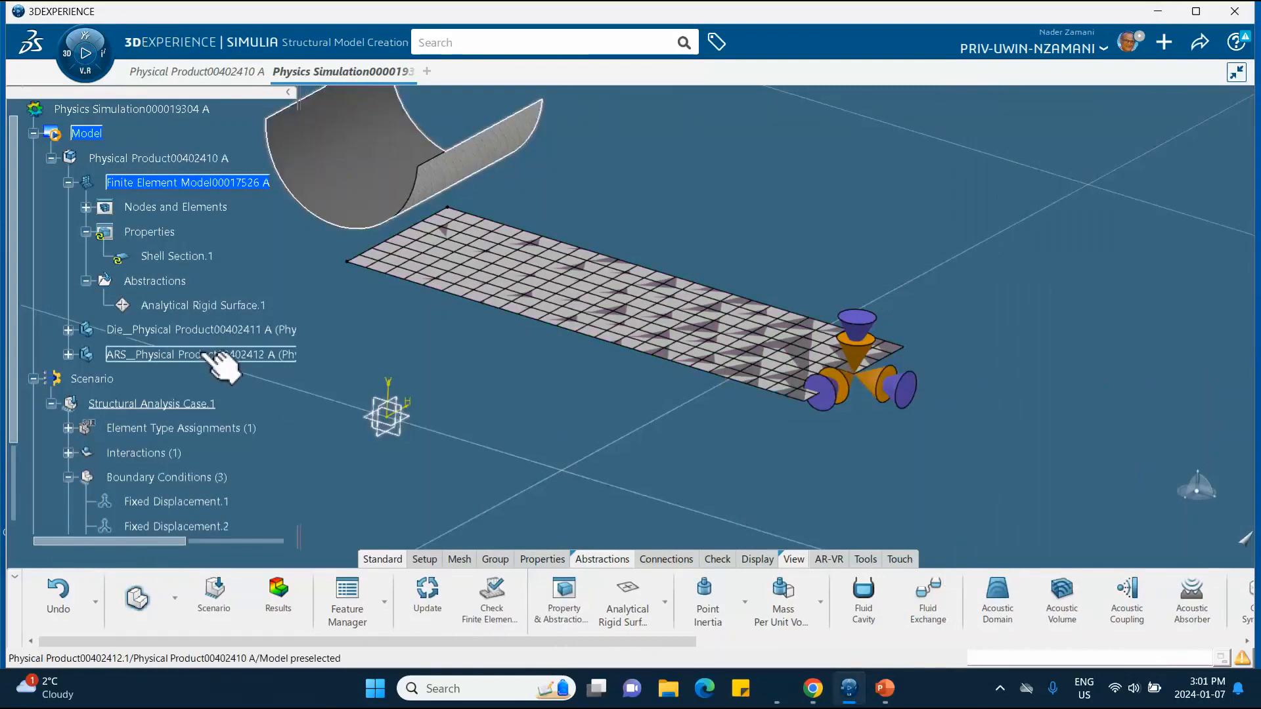
Set the applied translation of the analytical rigid surface in Static Step.1 to -10 mm.
{"action": "scroll", "coordinate": [180, 329], "scroll_direction": "down", "scroll_amount": 4}
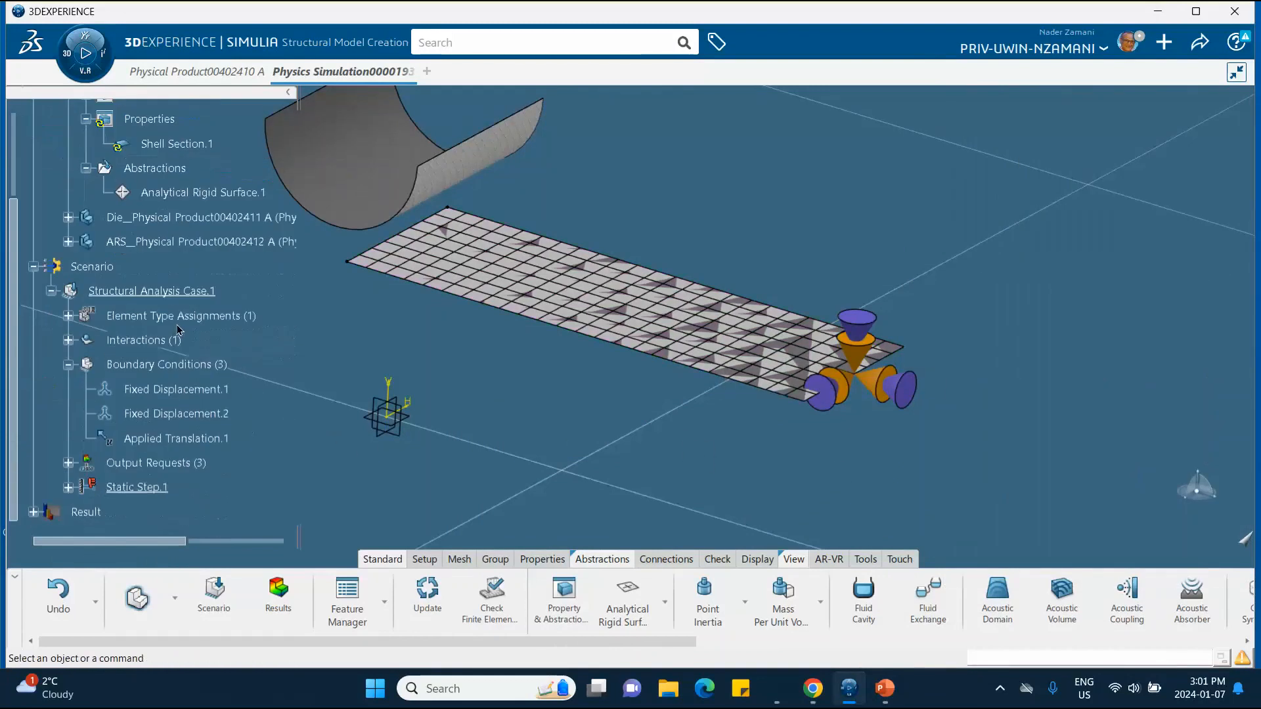
{"action": "left_click", "coordinate": [215, 595]}
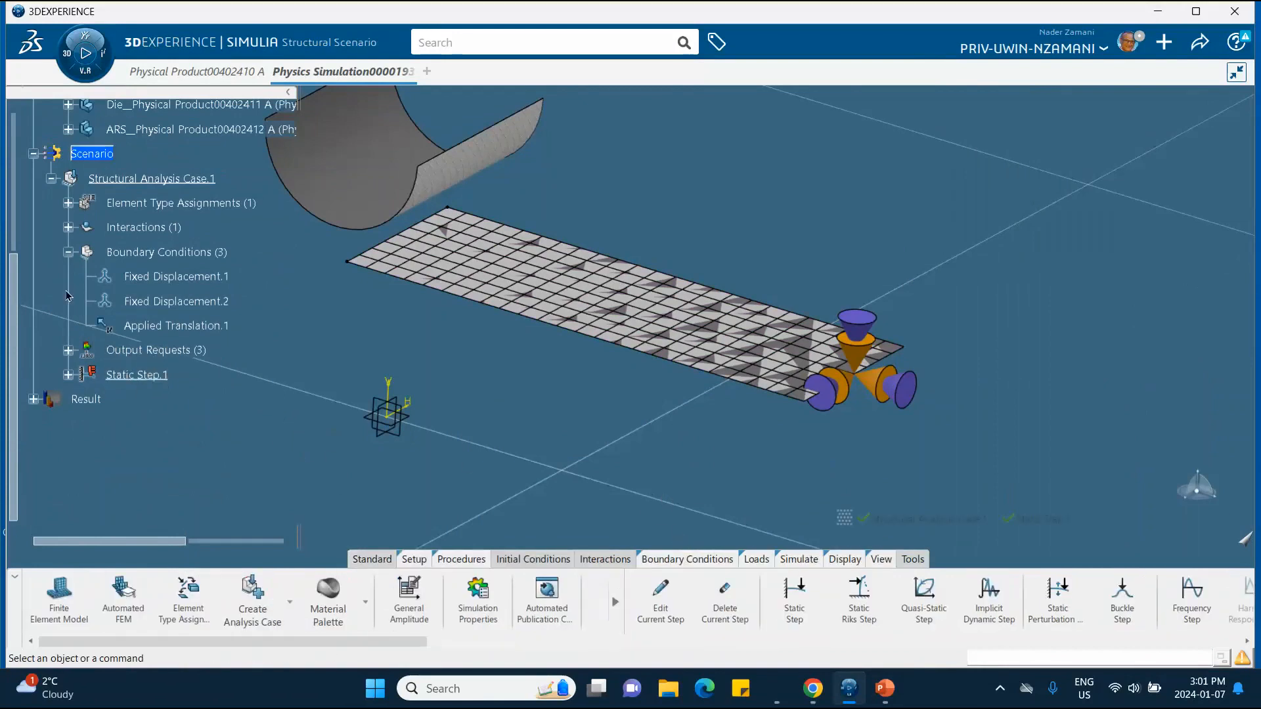
{"action": "left_click", "coordinate": [68, 375]}
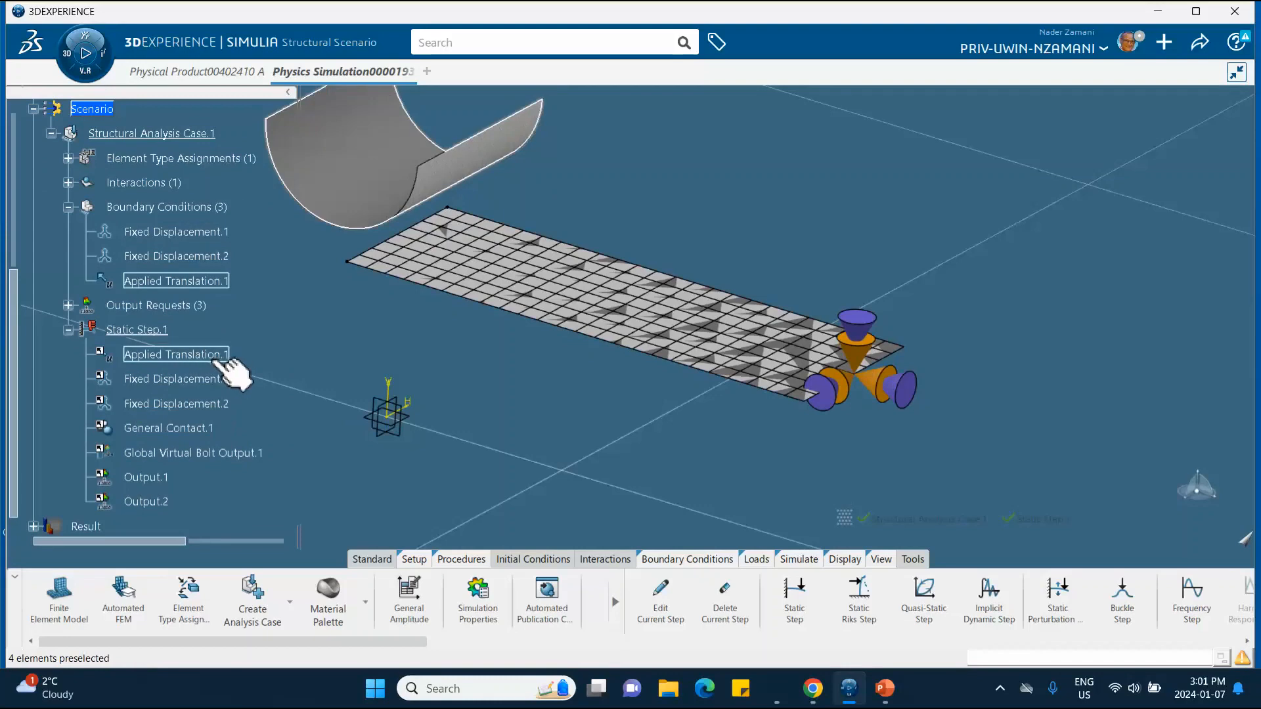
{"action": "double_click", "coordinate": [197, 357]}
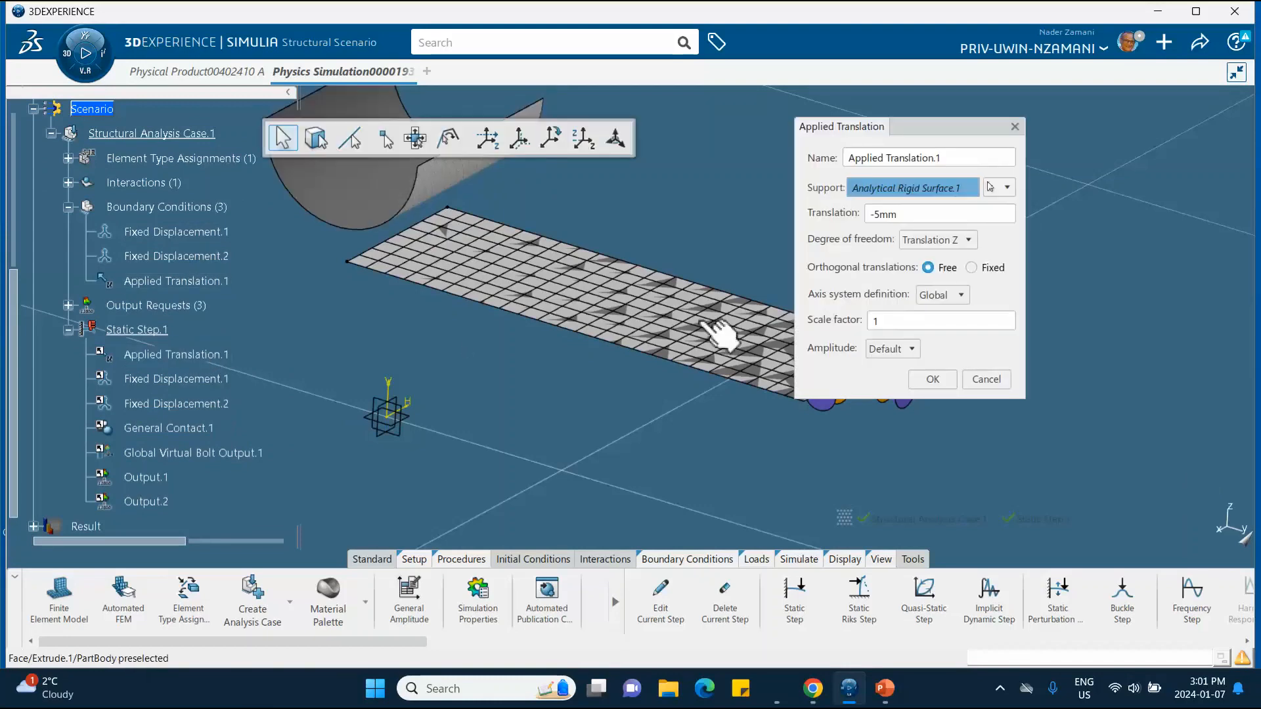
{"action": "double_click", "coordinate": [881, 214]}
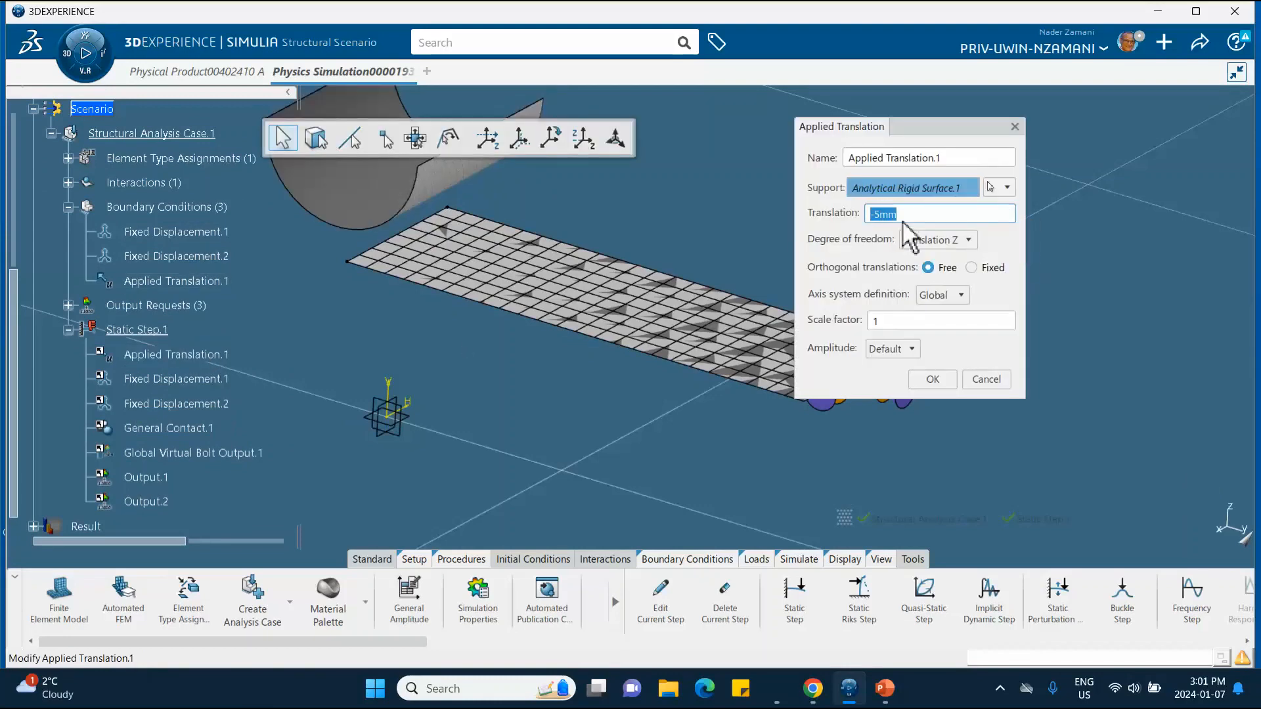
{"action": "type", "text": "-19"}
{"action": "left_click", "coordinate": [932, 380]}
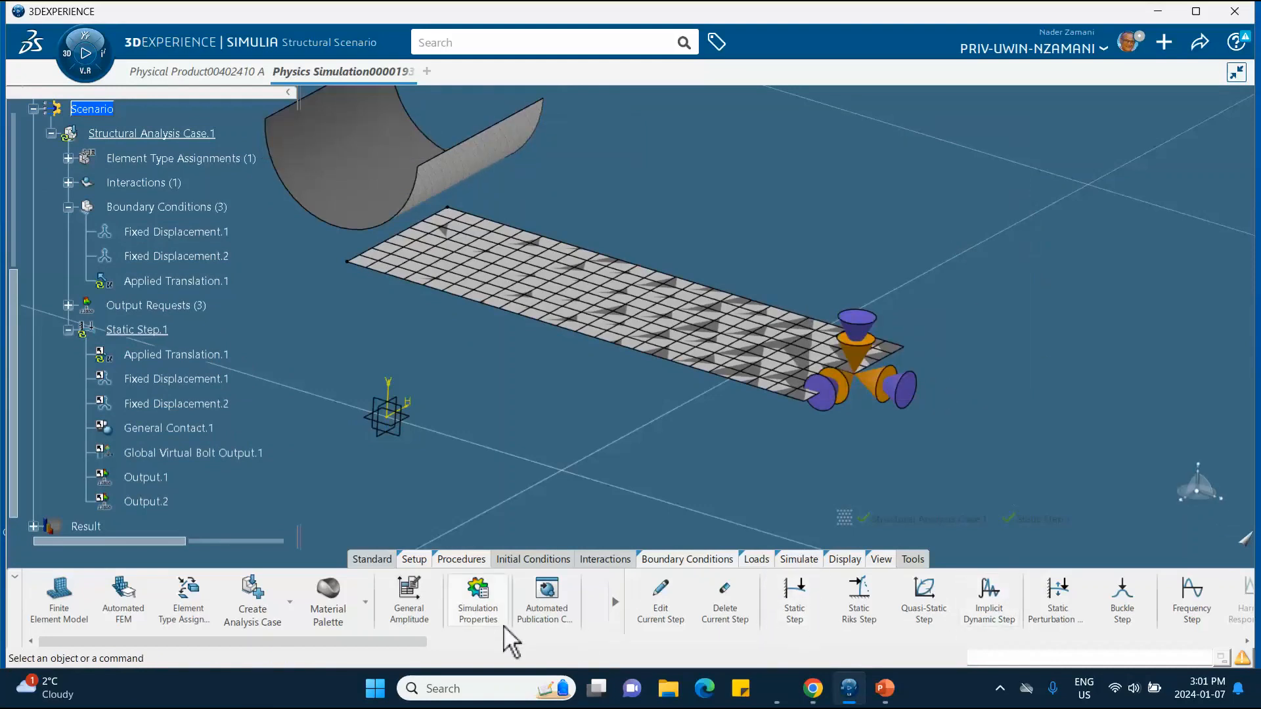
Solve the structural analysis case with the top-surface shell offset as local interactive with 4 cores, overwriting the previous results.
{"action": "left_click_drag", "start_coordinate": [410, 653], "coordinate": [918, 631]}
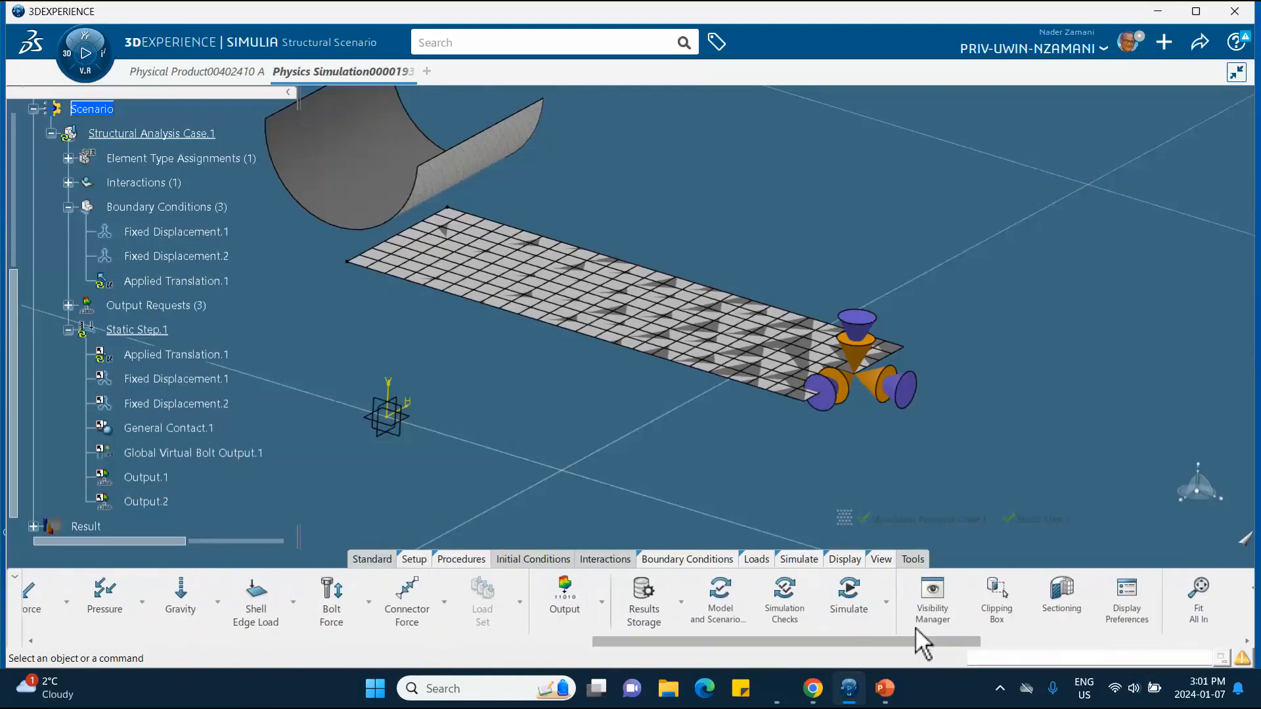
{"action": "left_click", "coordinate": [850, 595]}
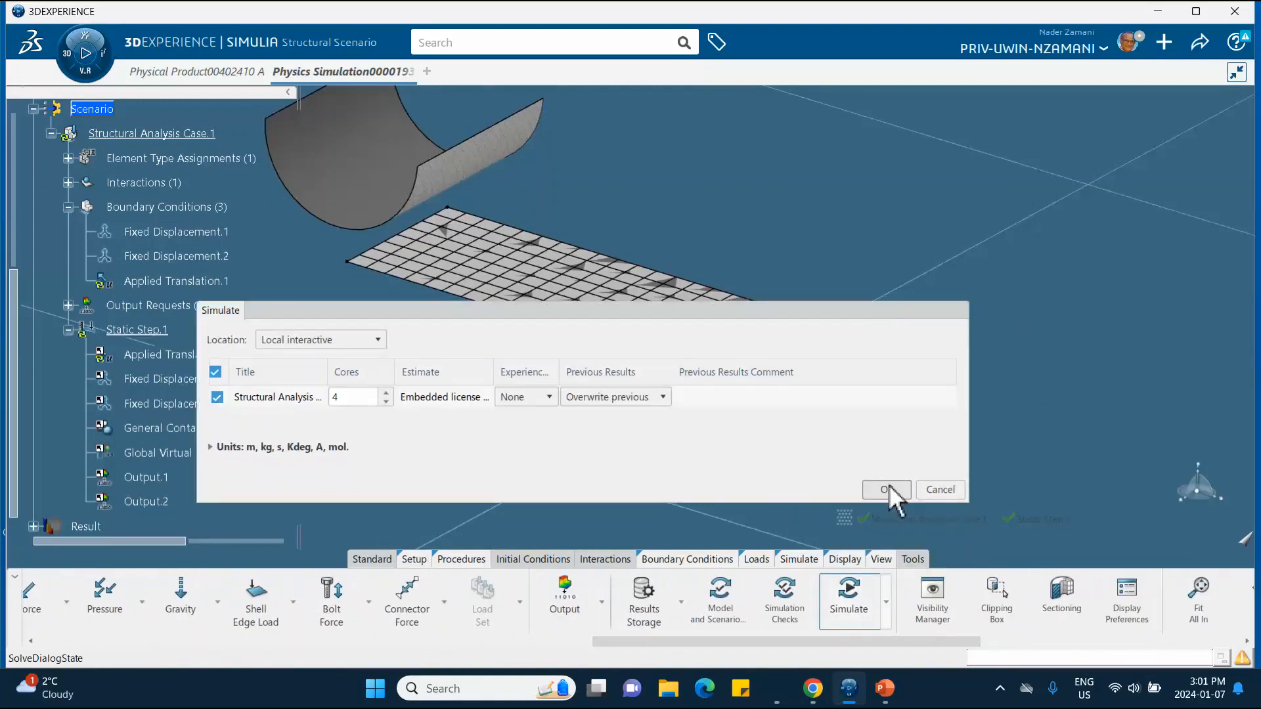
{"action": "left_click", "coordinate": [886, 489]}
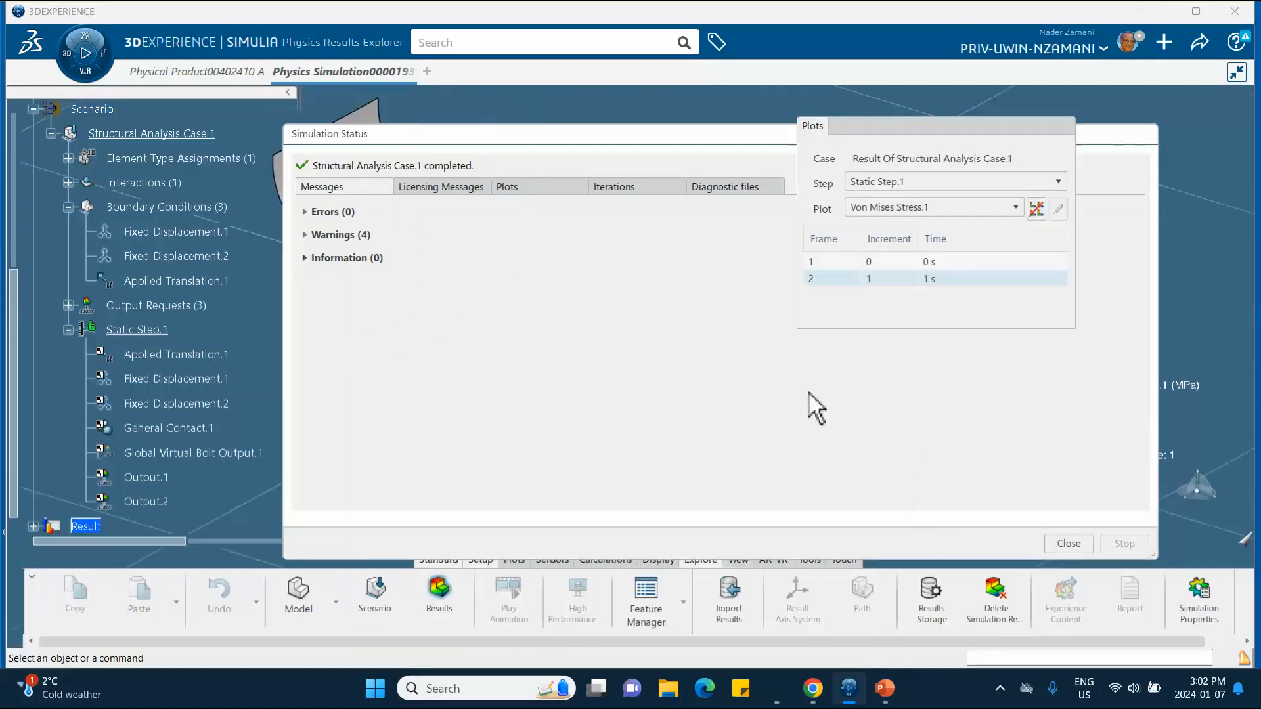
{"action": "left_click", "coordinate": [1068, 543]}
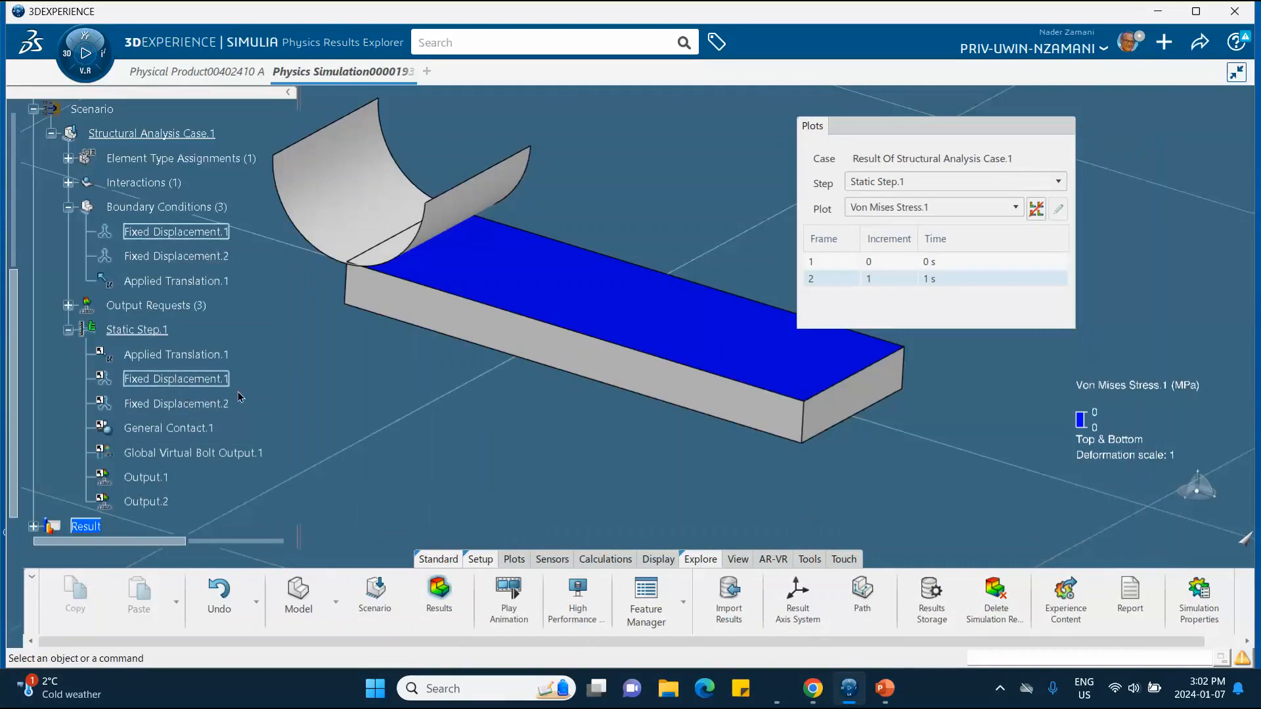
Set the applied translation of the analytical rigid surface in Static Step.1 to -10.1 mm.
{"action": "scroll", "coordinate": [237, 343], "scroll_direction": "down", "scroll_amount": 1}
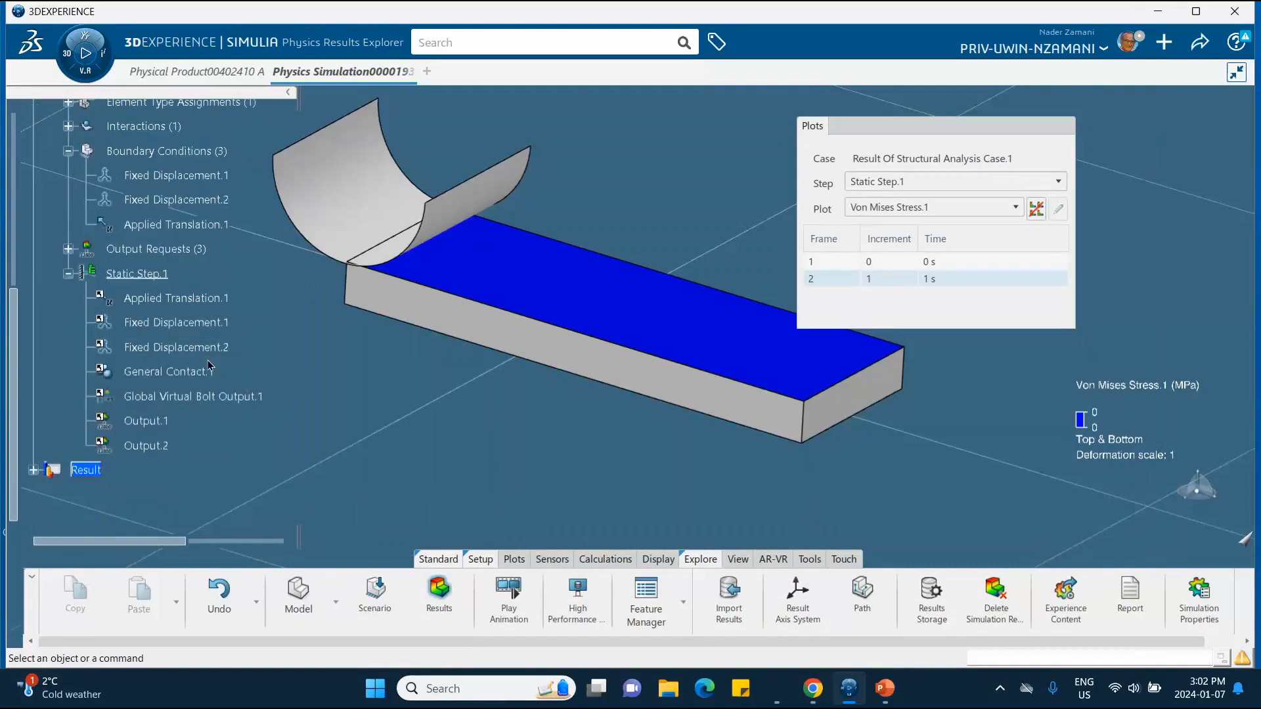
{"action": "left_click", "coordinate": [188, 299]}
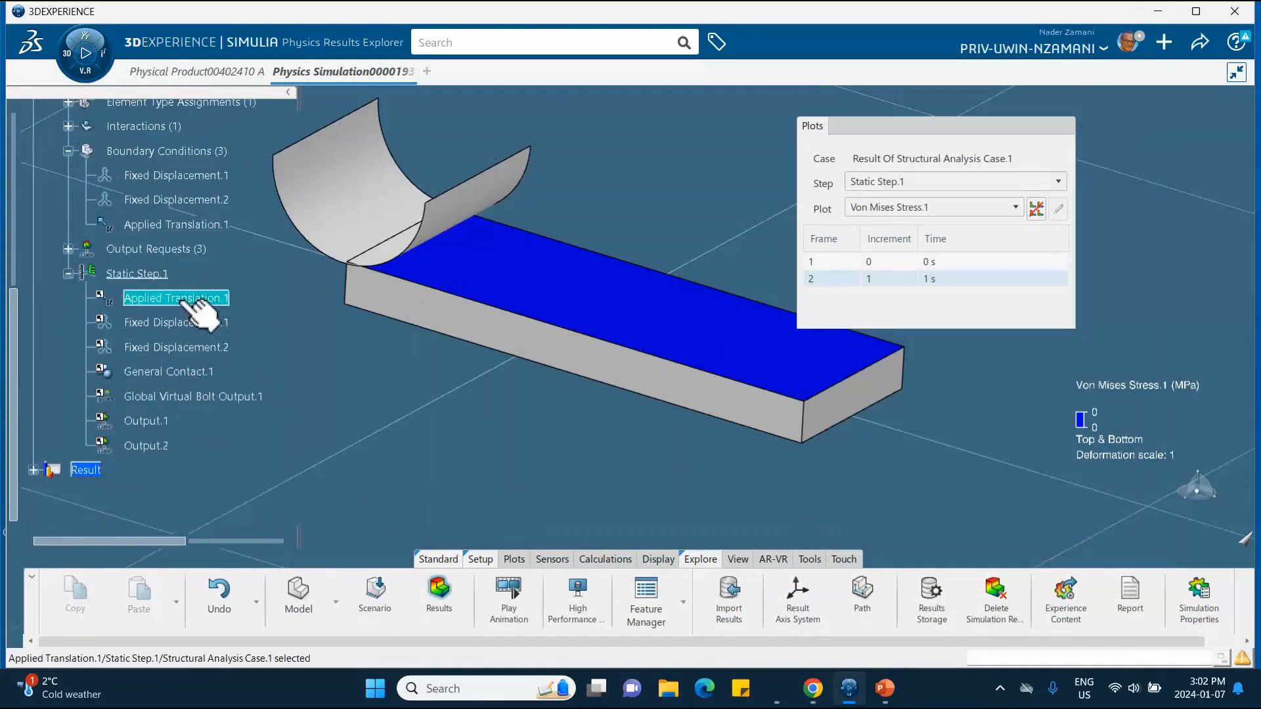
{"action": "double_click", "coordinate": [196, 300]}
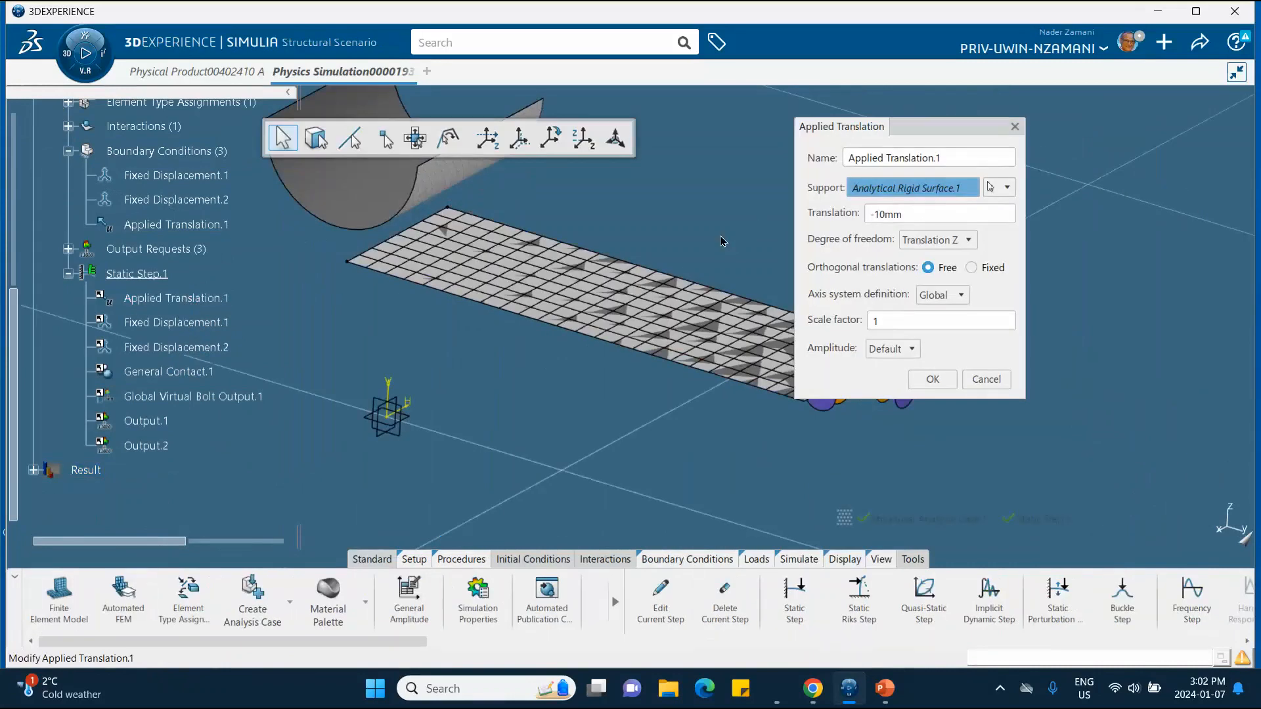
{"action": "left_click", "coordinate": [885, 214]}
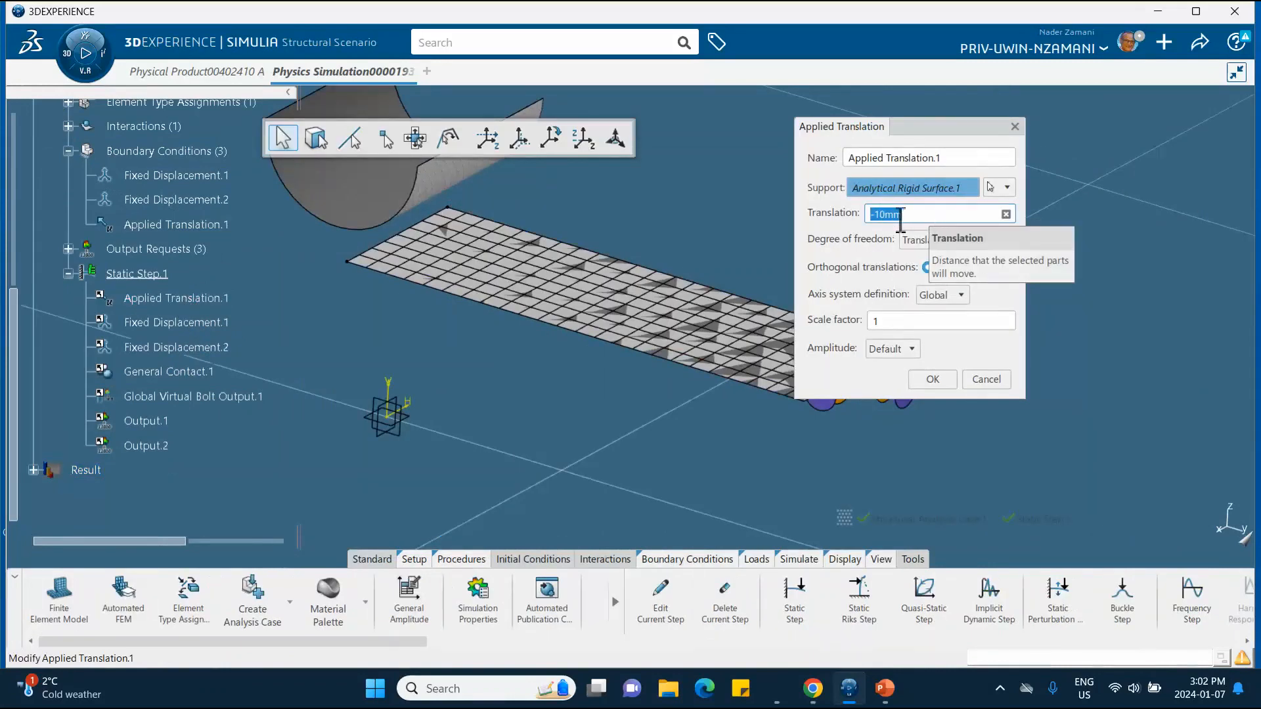
{"action": "type", "text": "-1"}
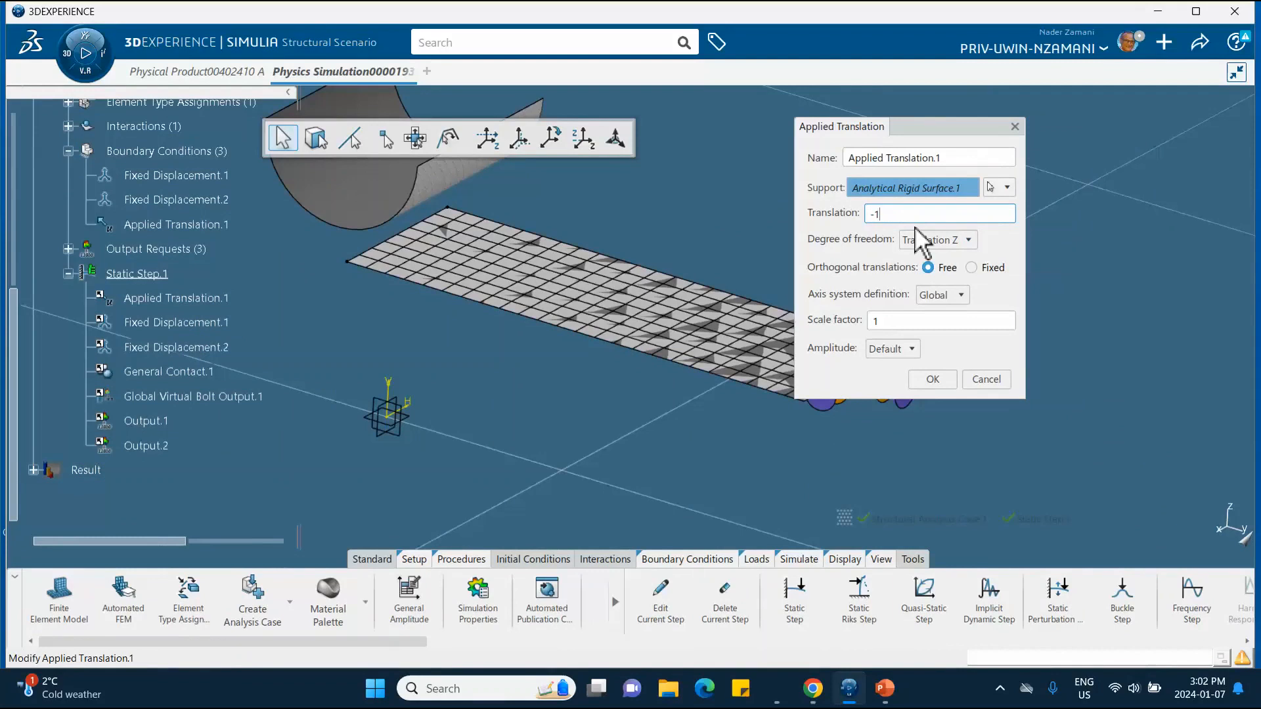
{"action": "type", "text": "0.1"}
{"action": "left_click", "coordinate": [933, 379]}
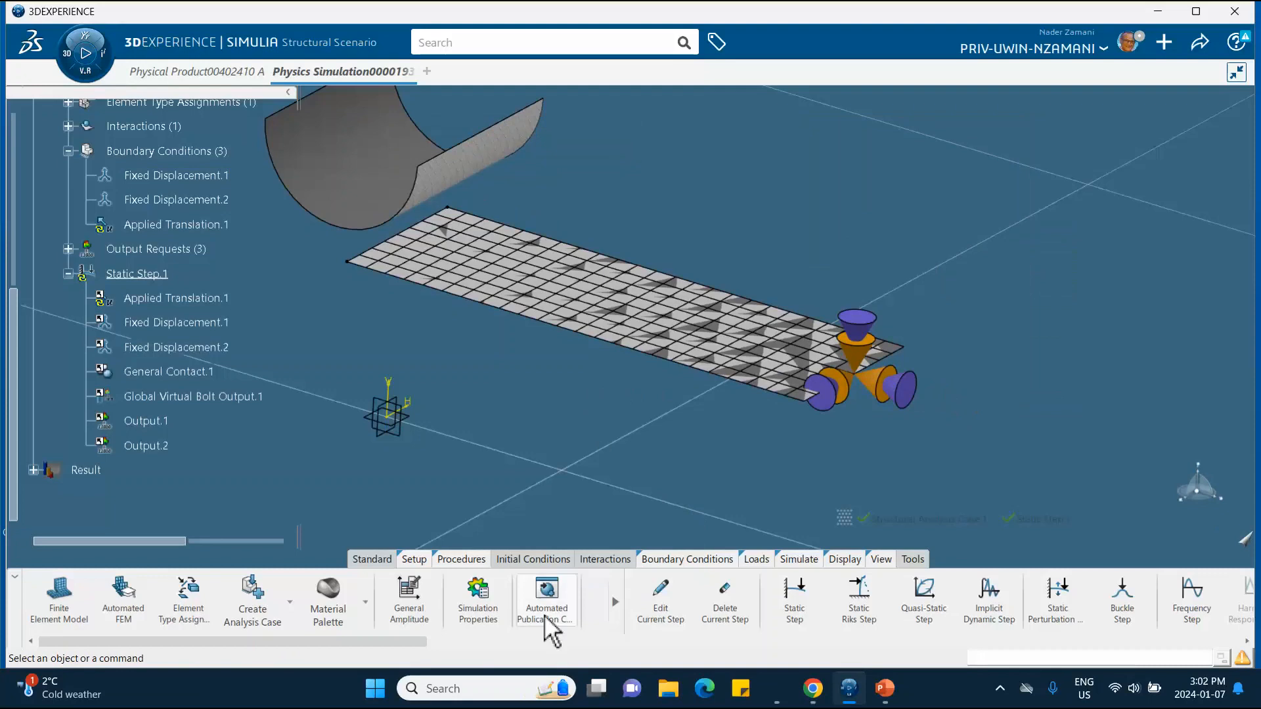
Solve the structural analysis case with the -10.1 mm punch translation as local interactive with 4 cores, overwriting the previous results.
{"action": "left_click_drag", "start_coordinate": [394, 643], "coordinate": [913, 617]}
{"action": "left_click", "coordinate": [897, 589]}
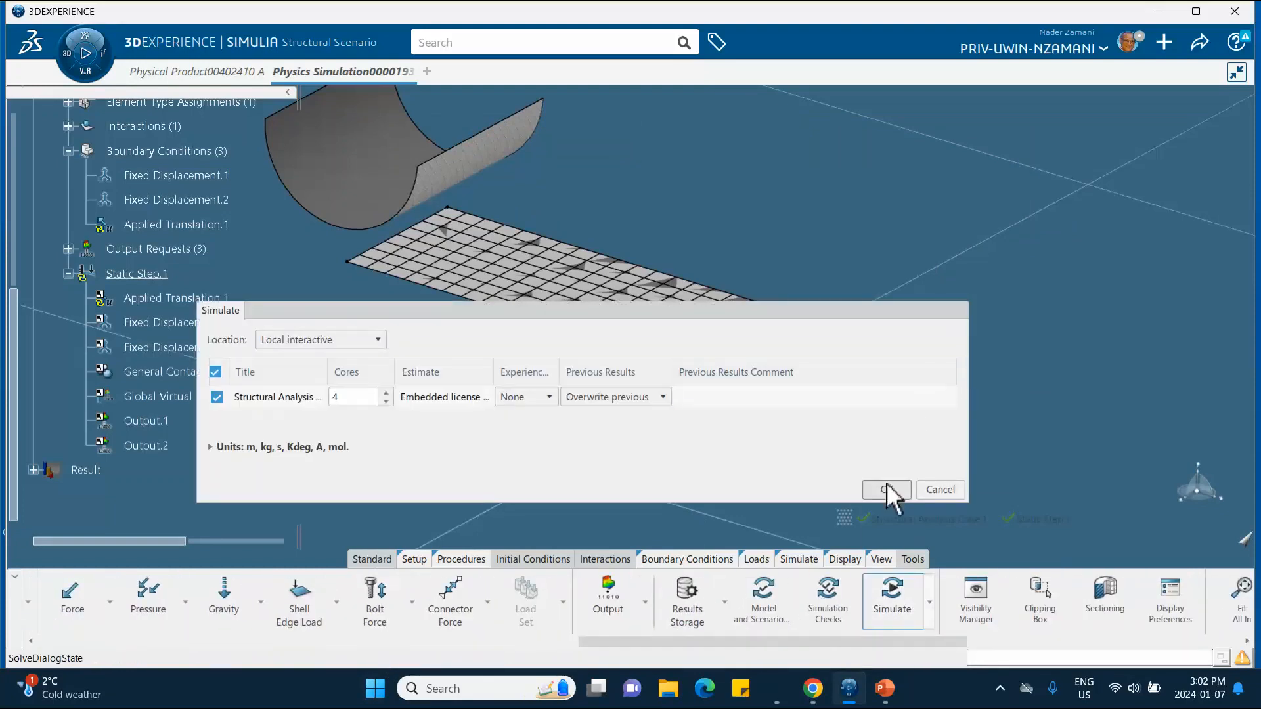
{"action": "left_click", "coordinate": [887, 490]}
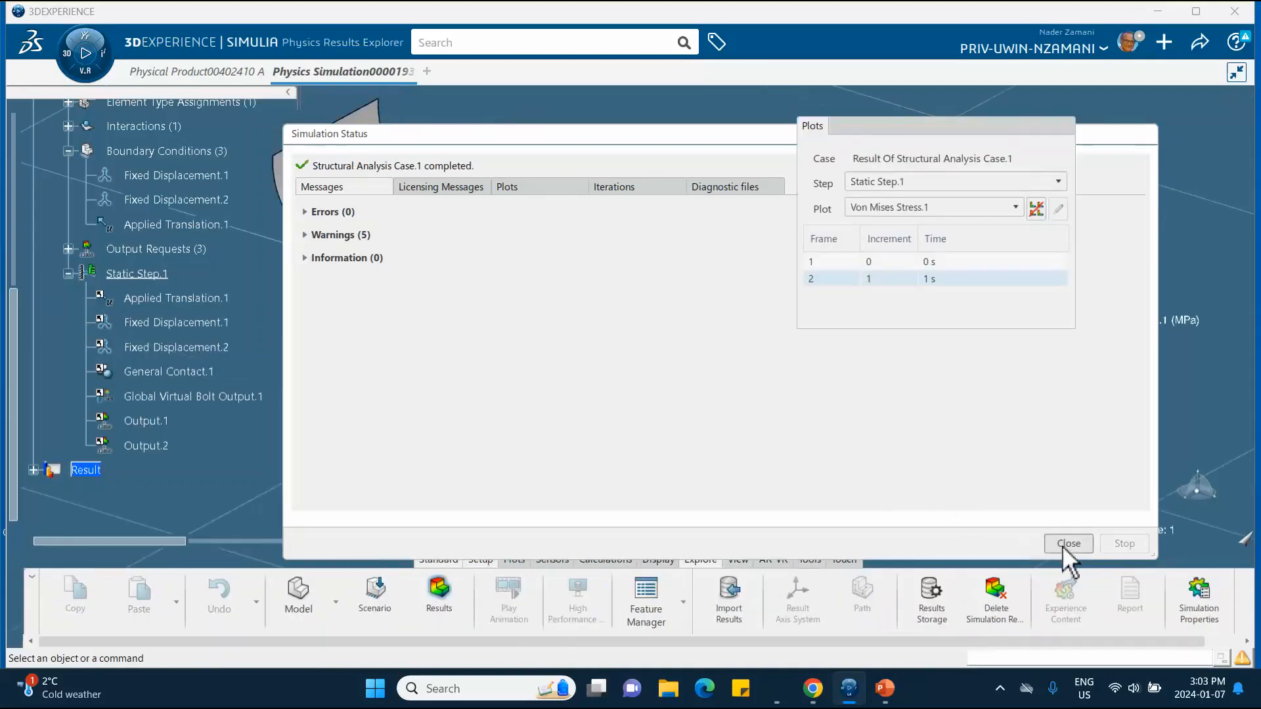
{"action": "left_click", "coordinate": [1063, 545]}
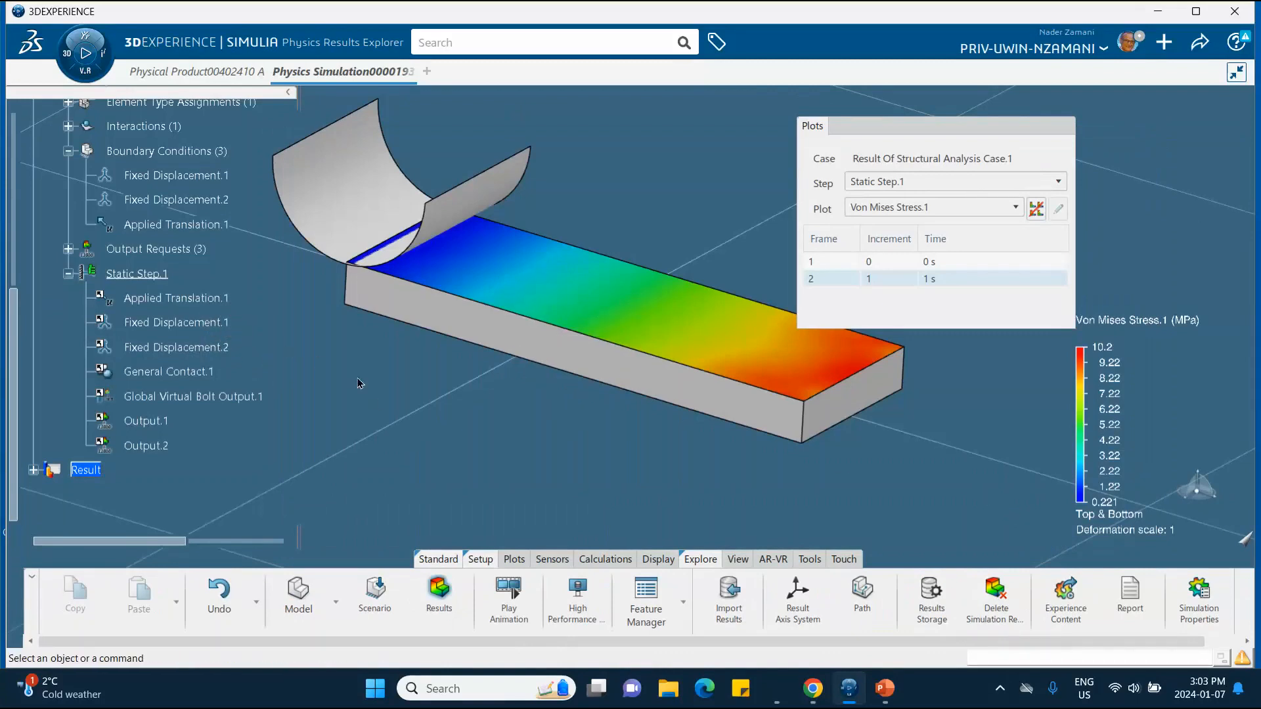
Change the offset definition of Shell Section.1 to Bottom surface in its advanced settings.
{"action": "scroll", "coordinate": [178, 332], "scroll_direction": "up", "scroll_amount": 4}
{"action": "scroll", "coordinate": [162, 326], "scroll_direction": "up", "scroll_amount": 3}
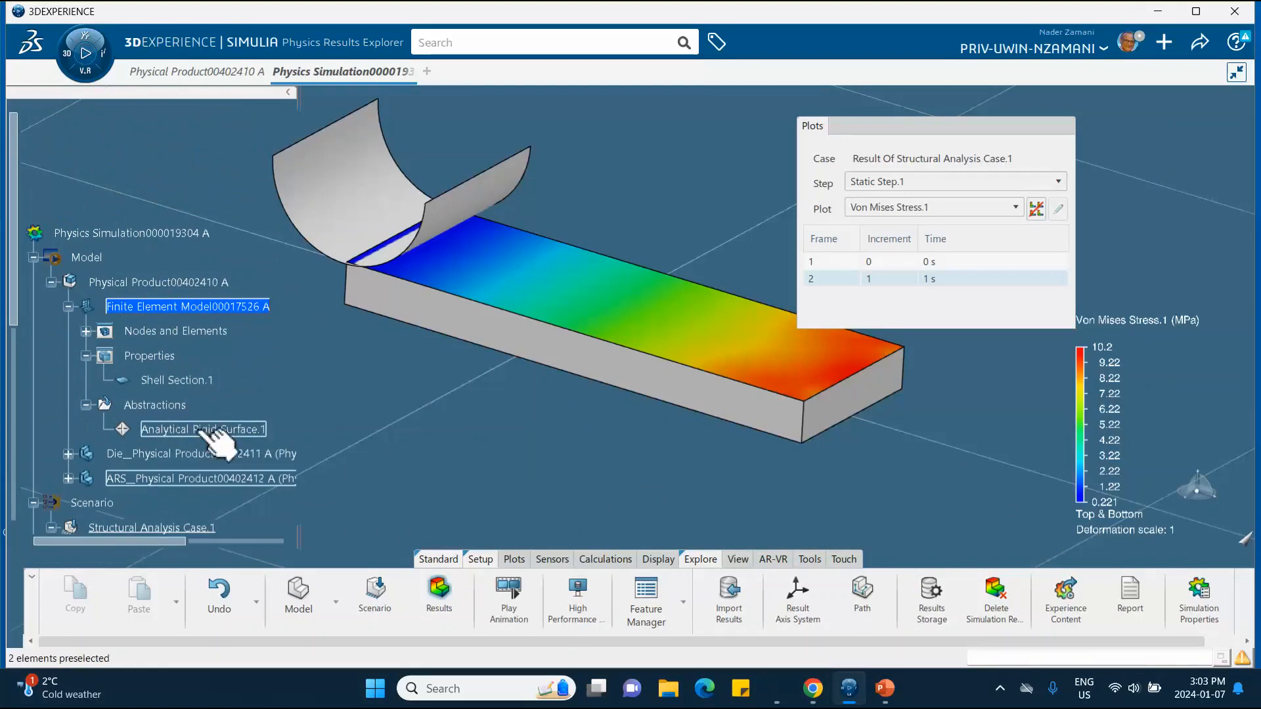
{"action": "left_click", "coordinate": [175, 380]}
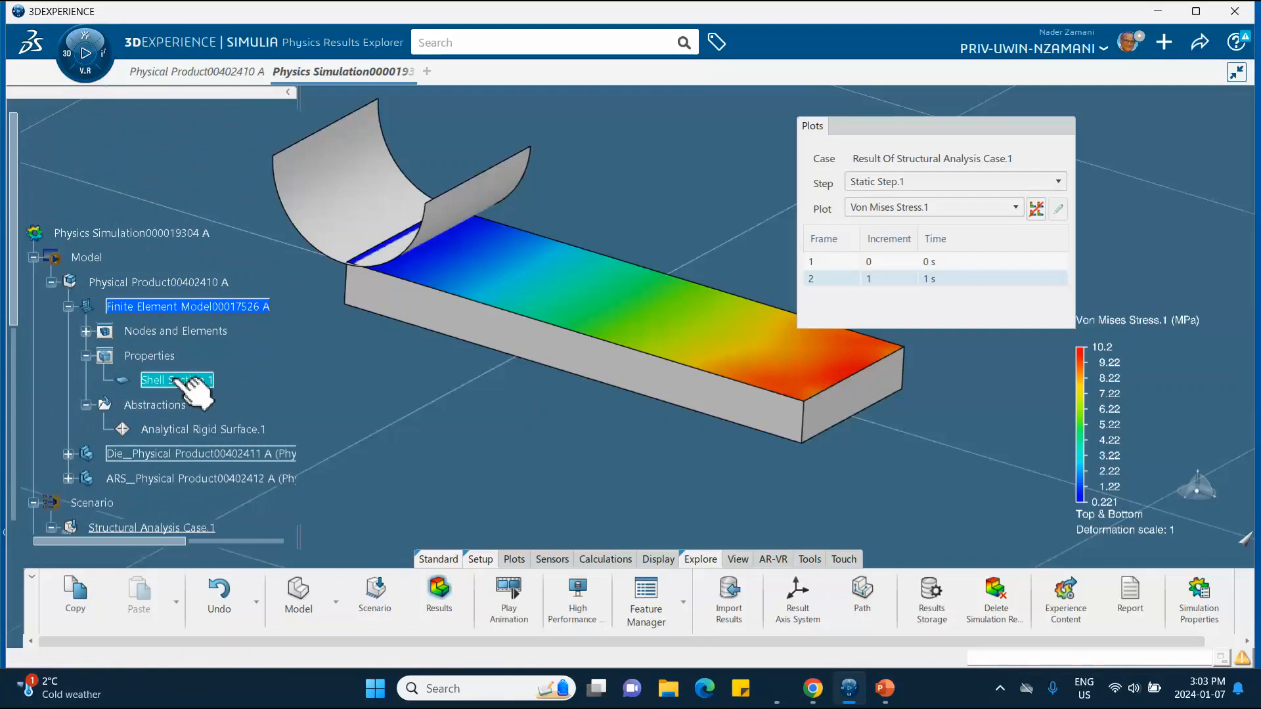
{"action": "double_click", "coordinate": [179, 380]}
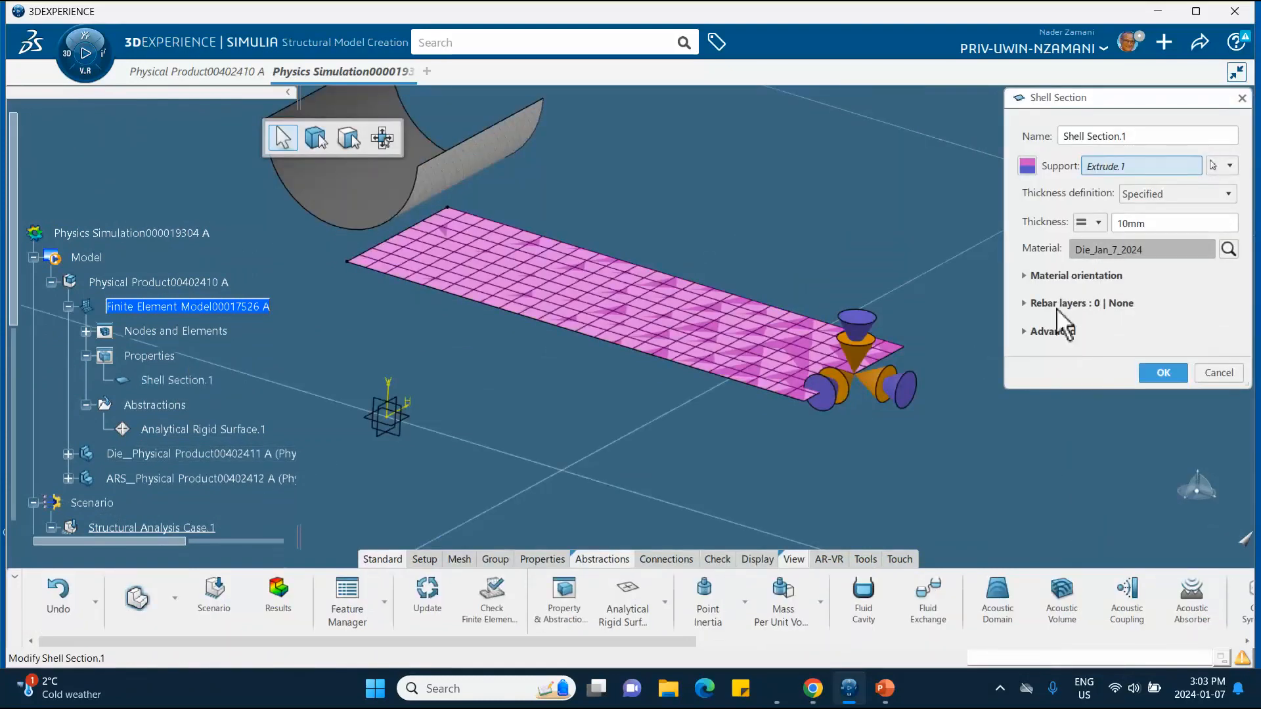
{"action": "left_click", "coordinate": [1024, 331]}
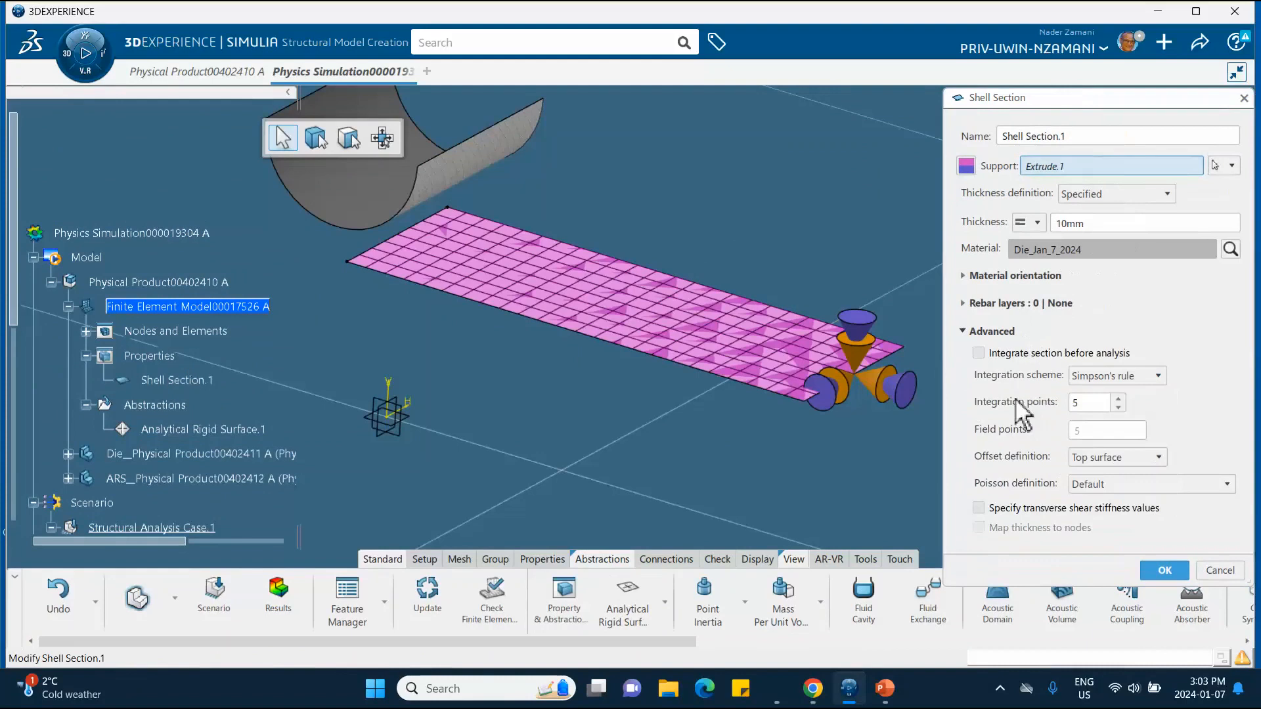
{"action": "left_click", "coordinate": [1089, 460]}
{"action": "left_click", "coordinate": [1094, 541]}
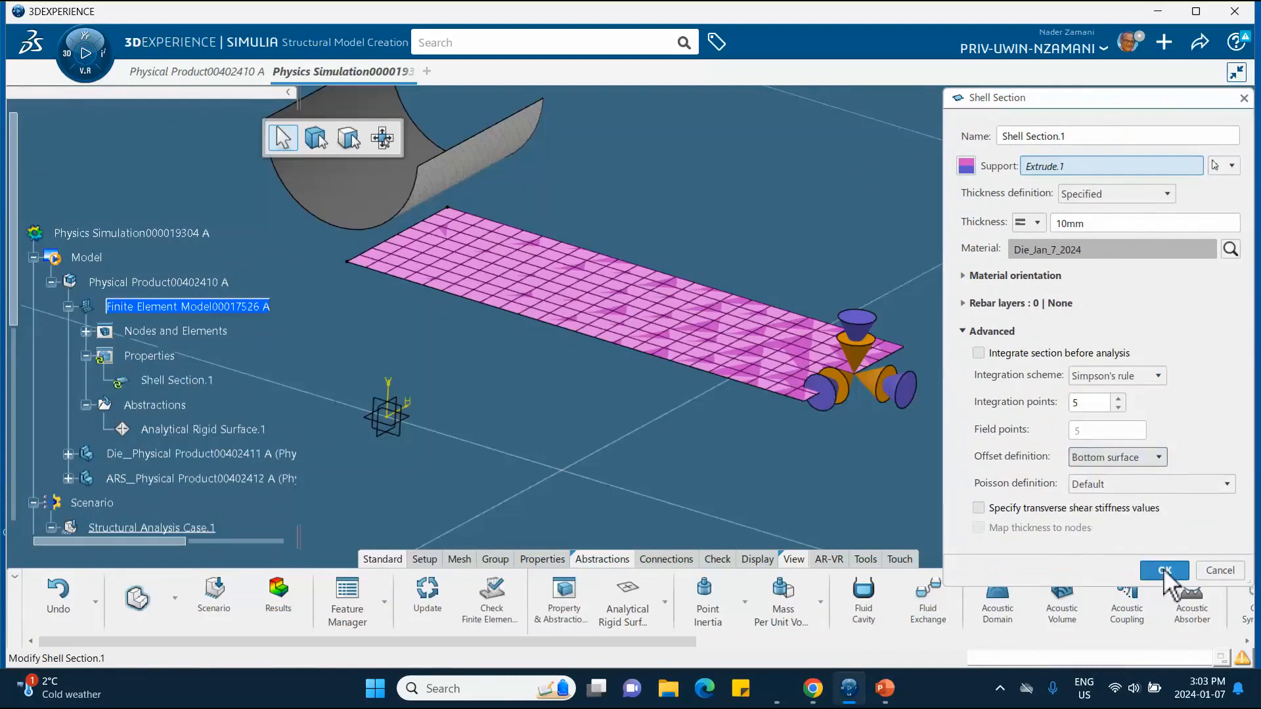
{"action": "left_click", "coordinate": [1164, 571]}
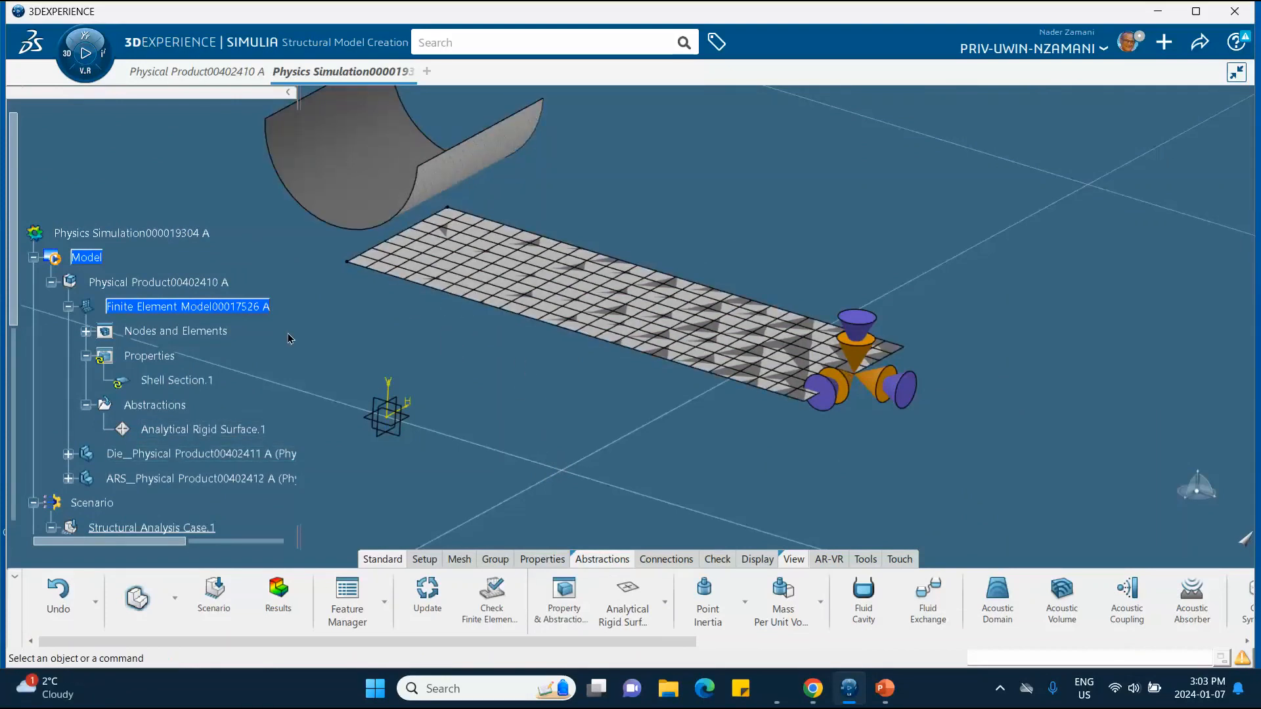
Reduce the downward applied translation of the analytical rigid surface in Static Step.1 to suit the bottom-surface shell offset.
{"action": "scroll", "coordinate": [177, 274], "scroll_direction": "down", "scroll_amount": 6}
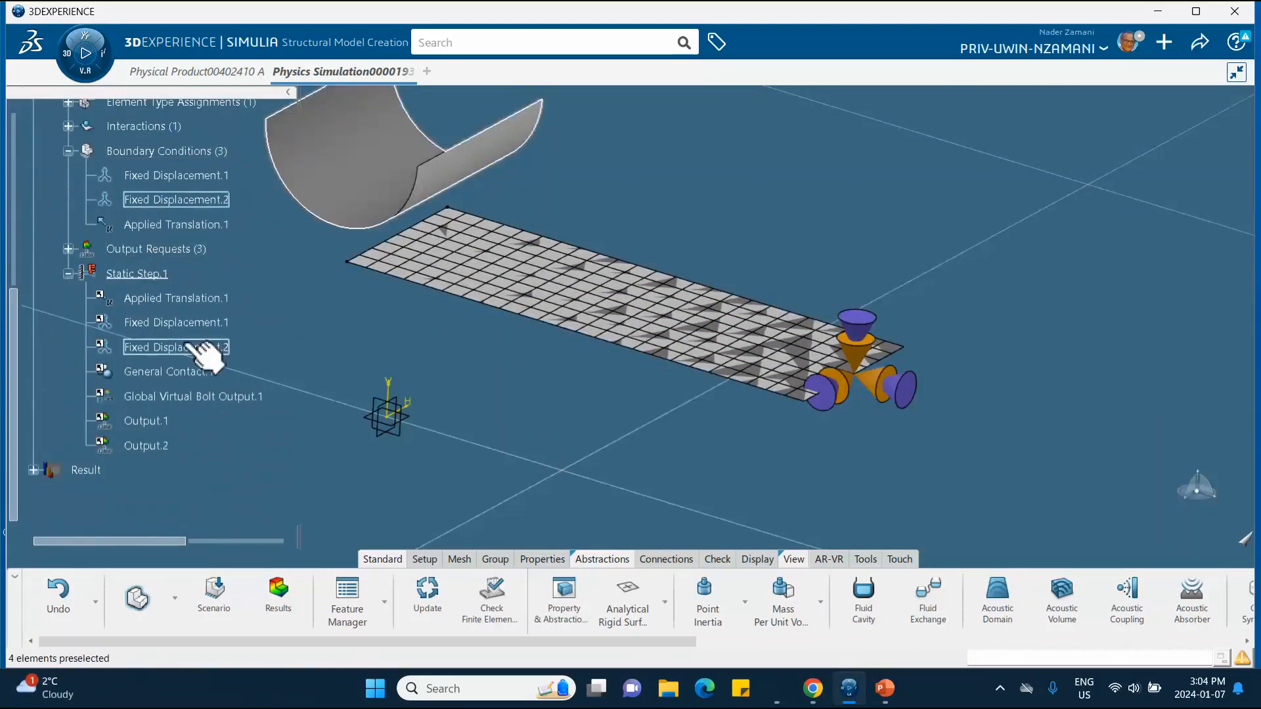
{"action": "double_click", "coordinate": [201, 298]}
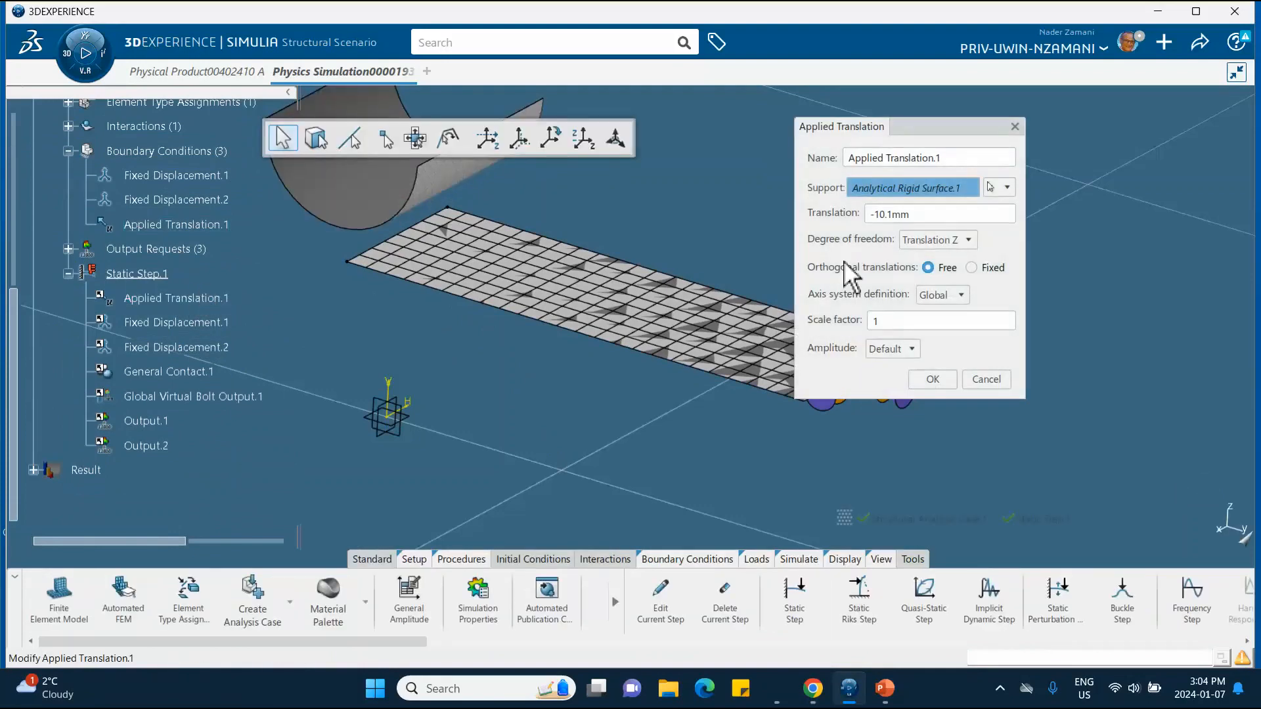
{"action": "double_click", "coordinate": [922, 214]}
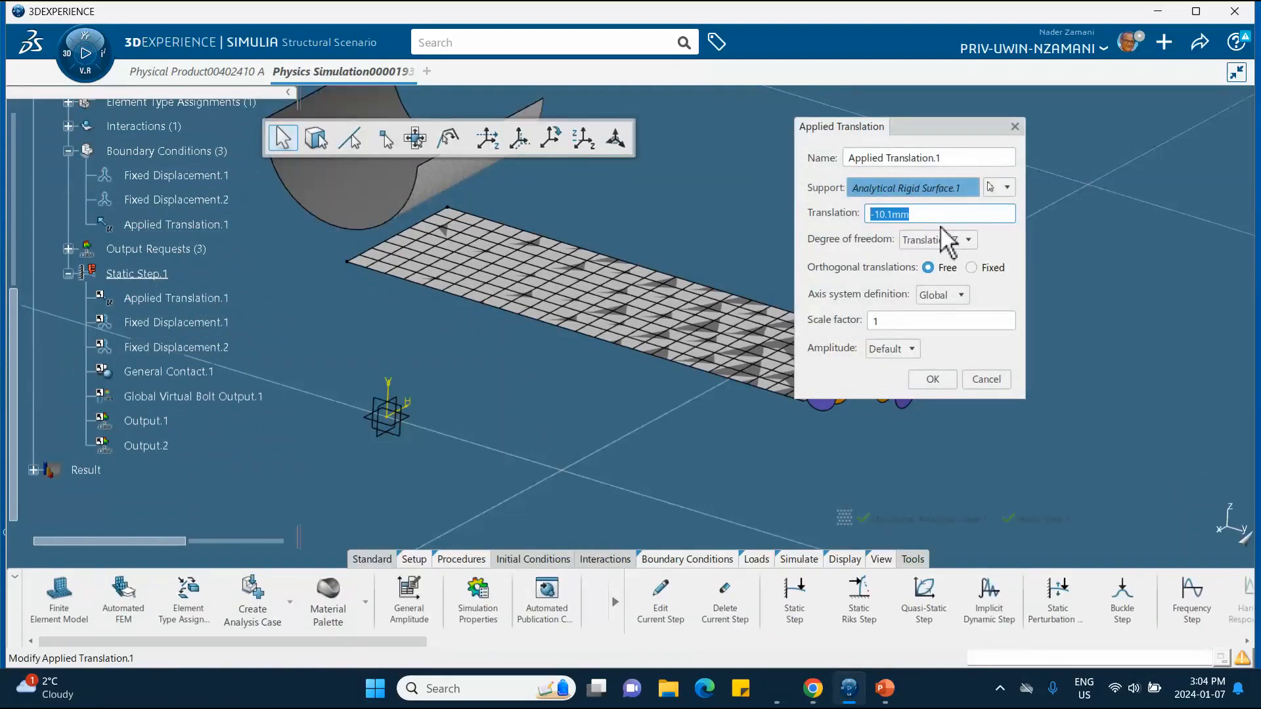
{"action": "type", "text": "-"}
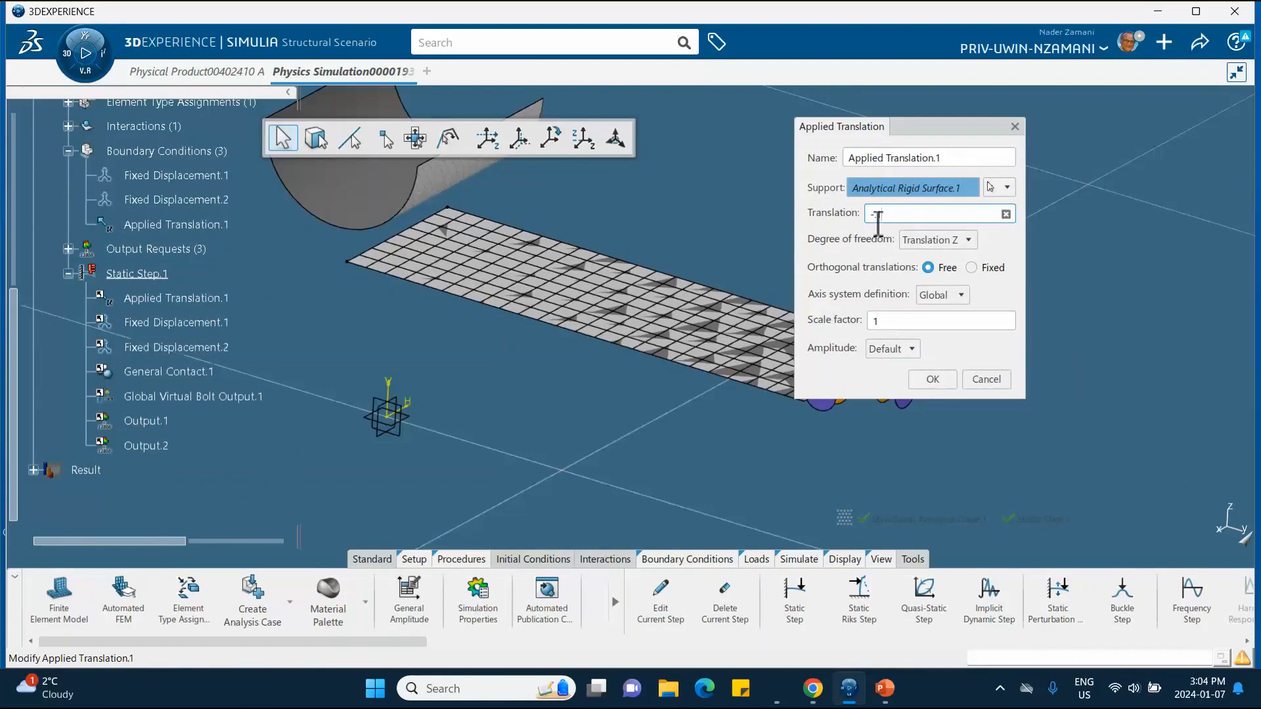
{"action": "type", "text": "1"}
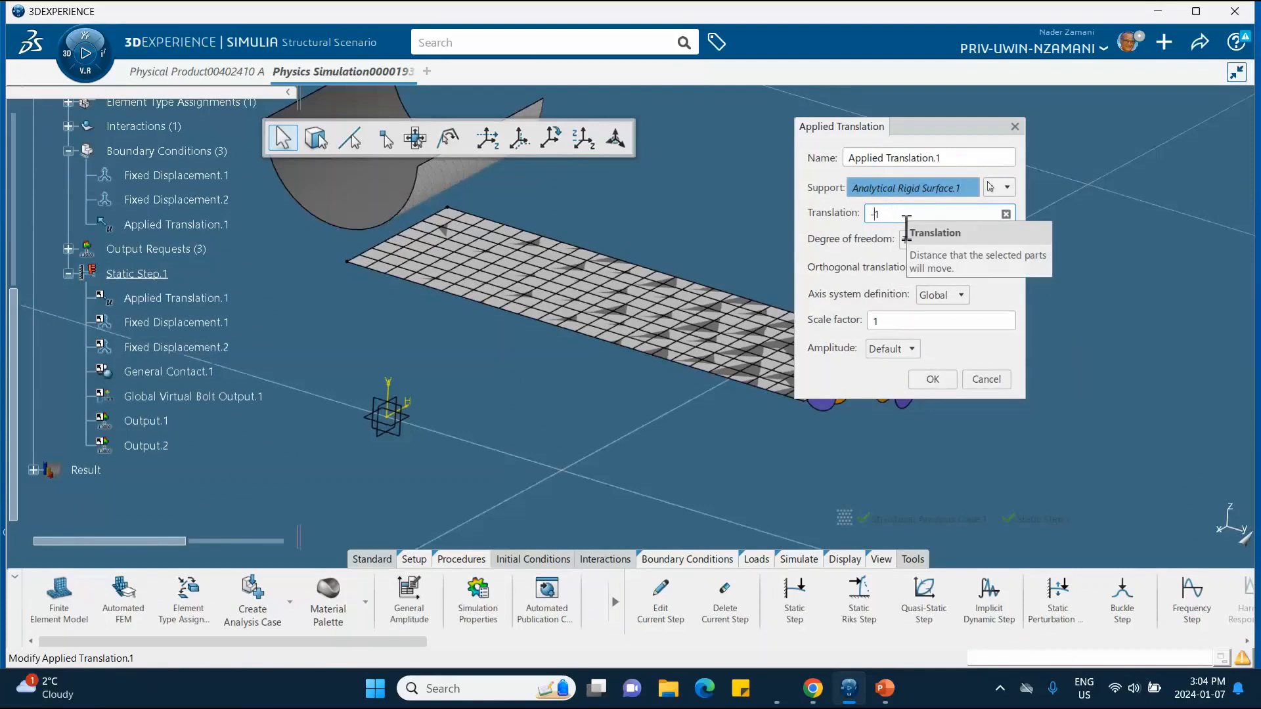
{"action": "left_click", "coordinate": [933, 379]}
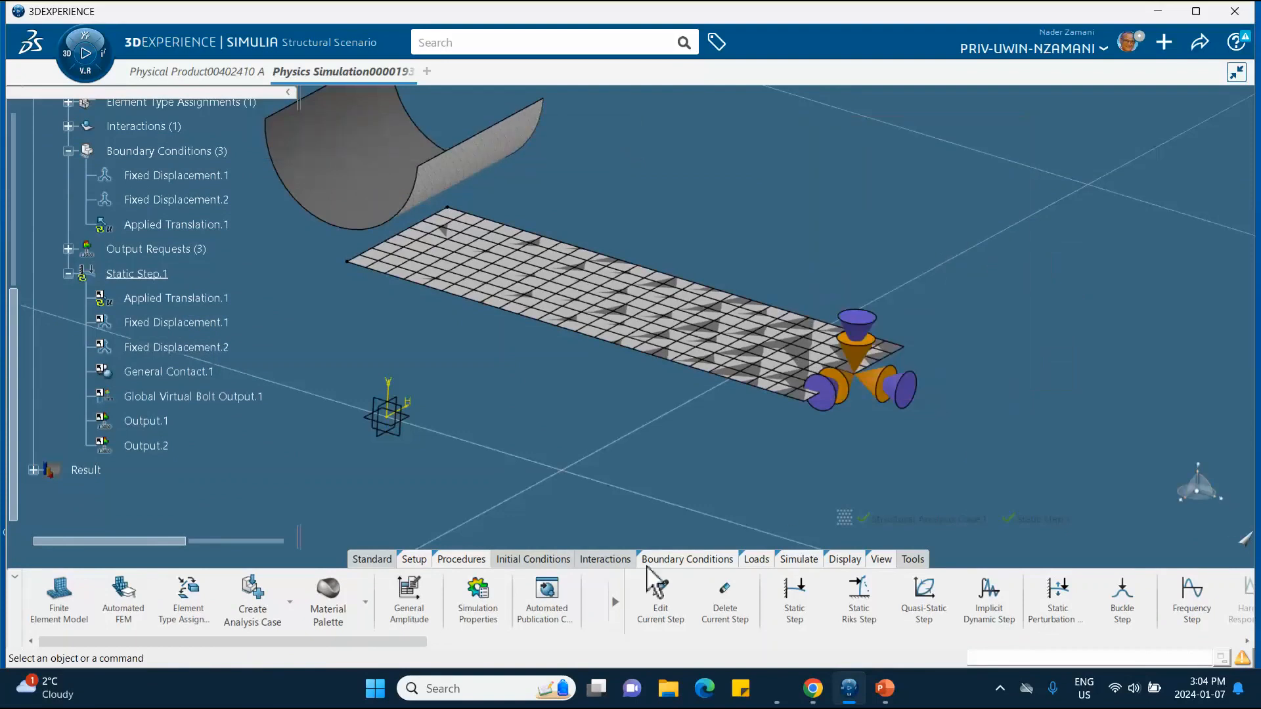
Solve the structural analysis case with the bottom-surface shell offset as local interactive with 4 cores, overwriting the previous results.
{"action": "left_click_drag", "start_coordinate": [406, 647], "coordinate": [987, 641]}
{"action": "left_click", "coordinate": [759, 589]}
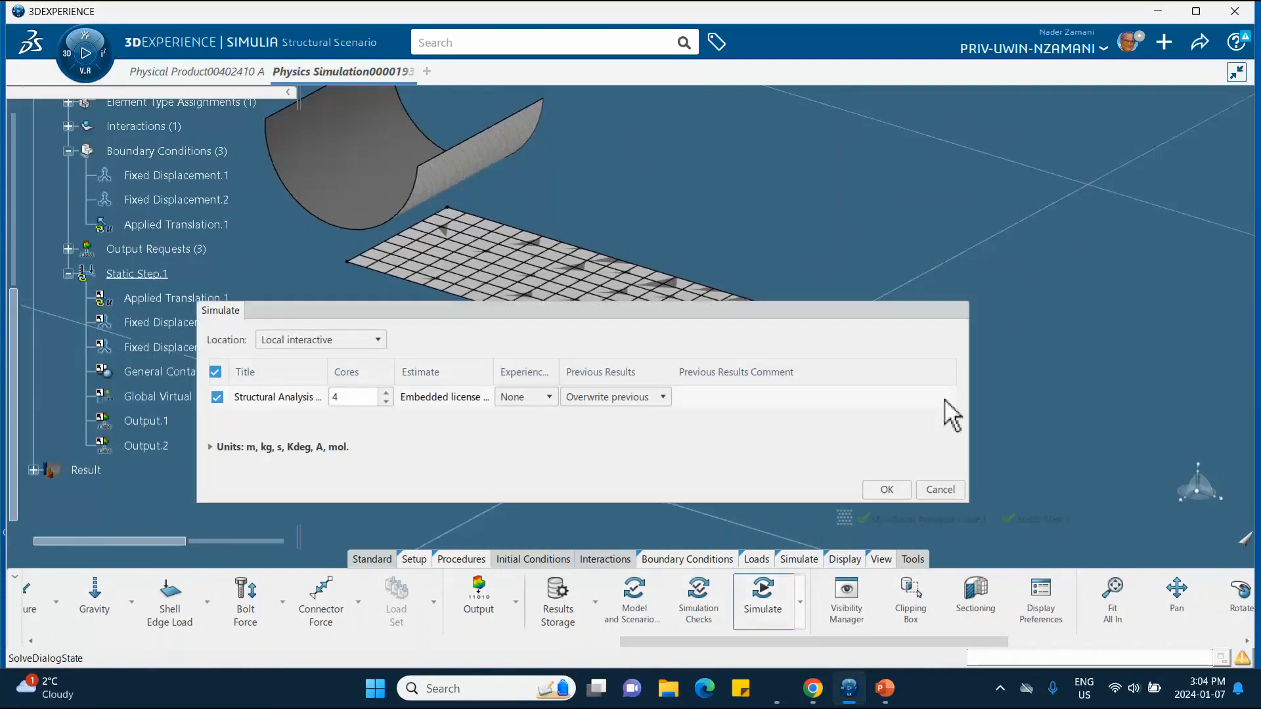
{"action": "left_click", "coordinate": [888, 491]}
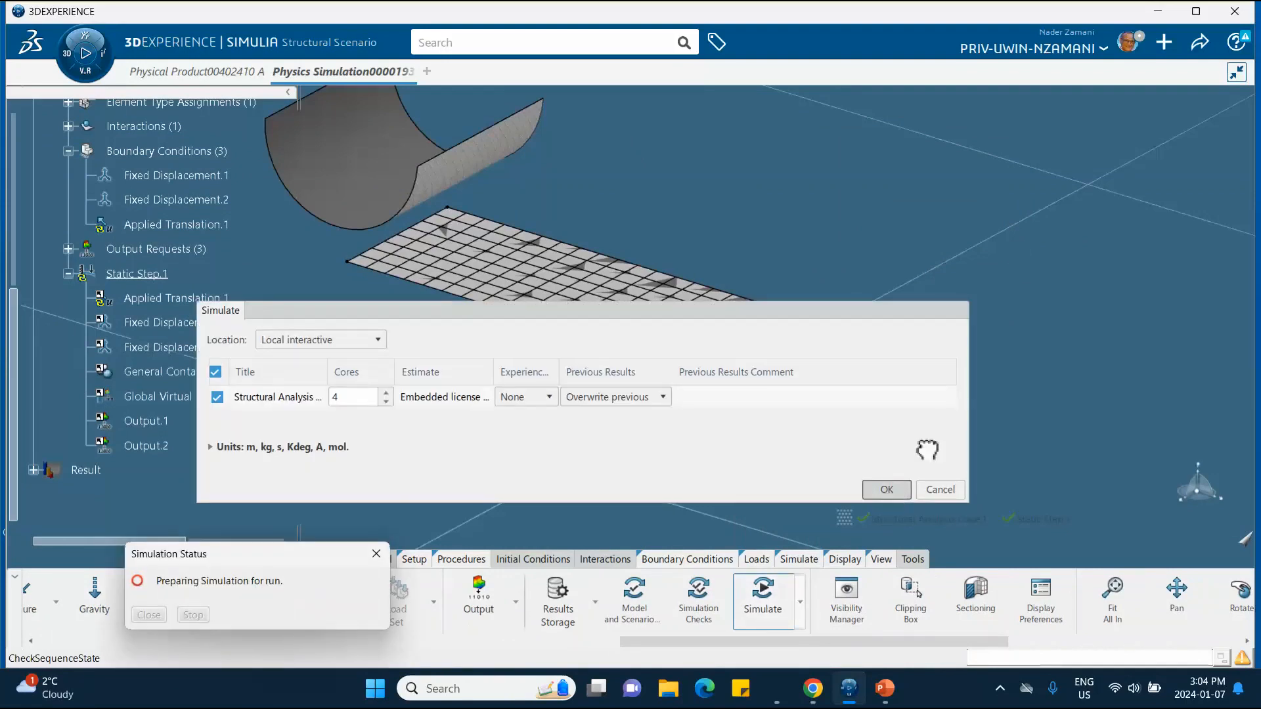
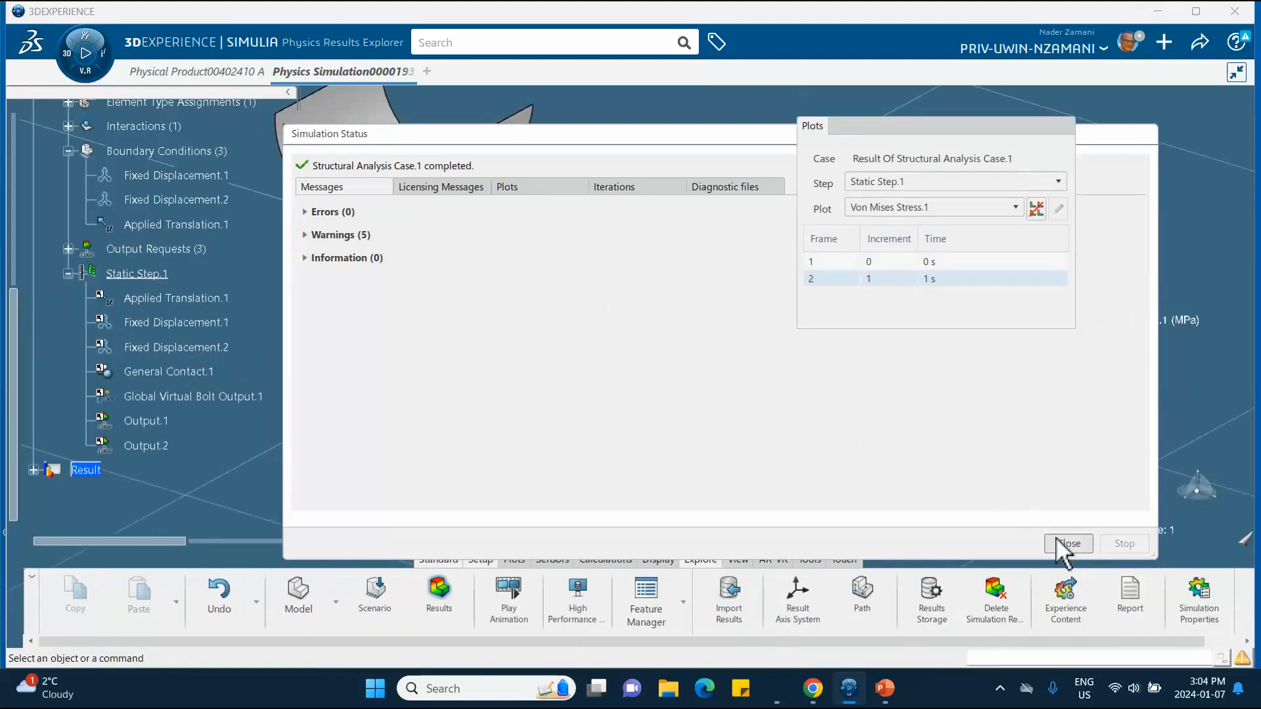
{"action": "left_click", "coordinate": [1067, 543]}
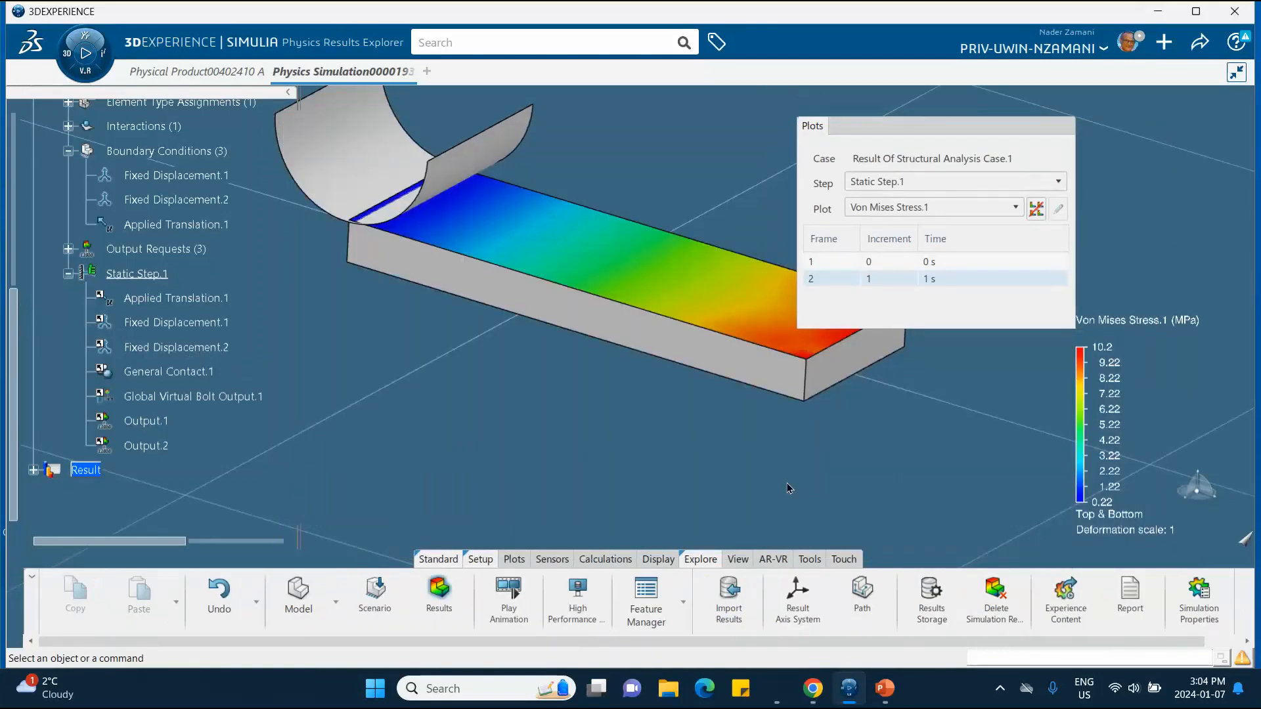
Set the shell style of the Von Mises stress contour plot to None and inspect the plate and punch without rendered thickness.
{"action": "left_click", "coordinate": [611, 250]}
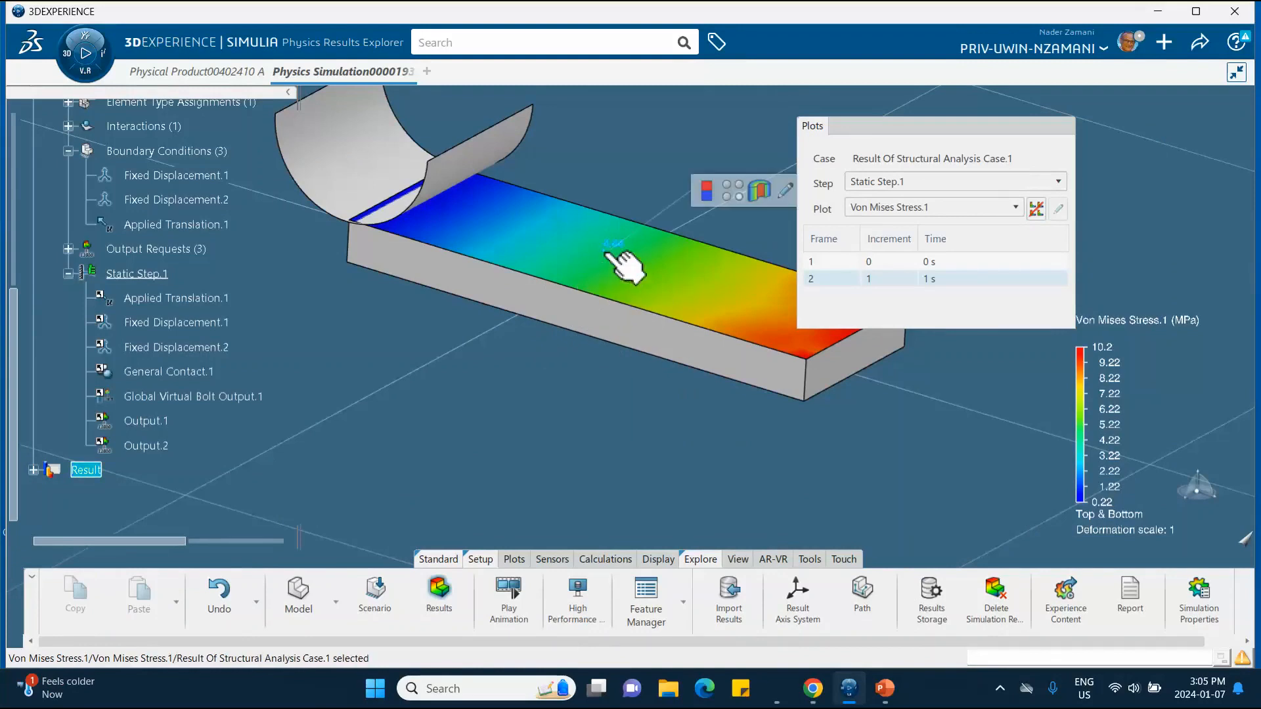
{"action": "double_click", "coordinate": [611, 249]}
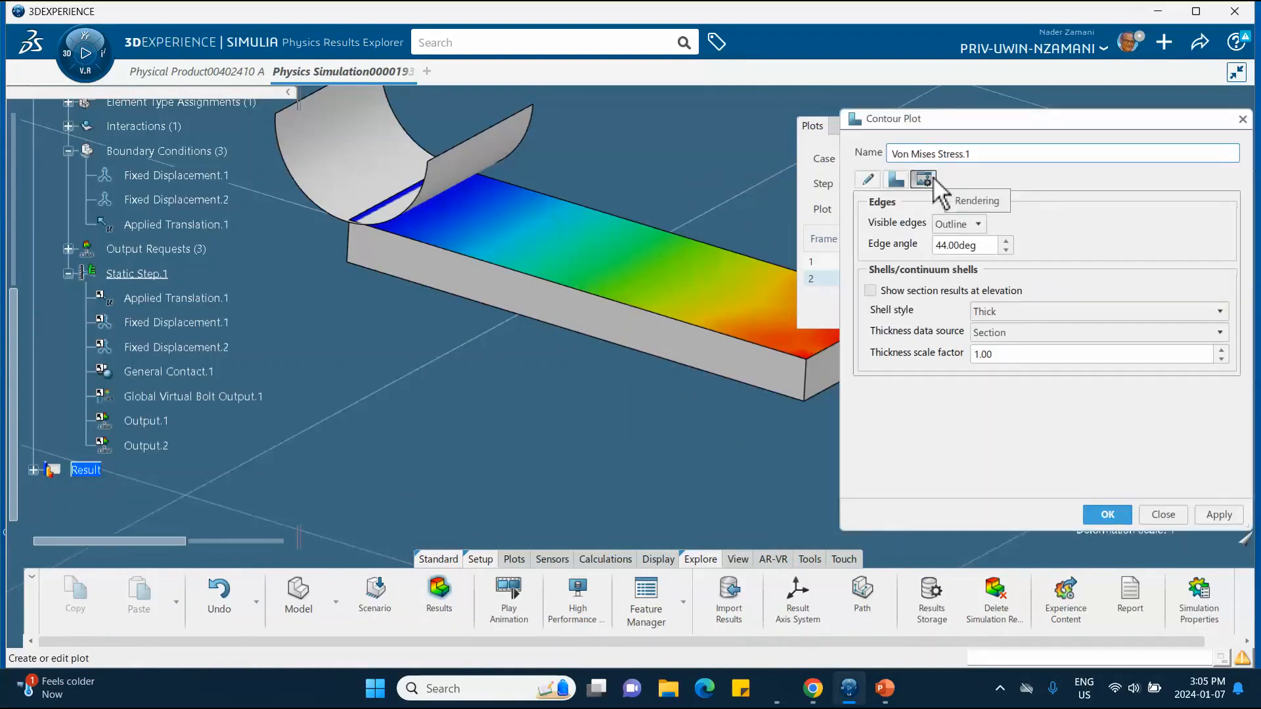
{"action": "left_click", "coordinate": [1008, 312]}
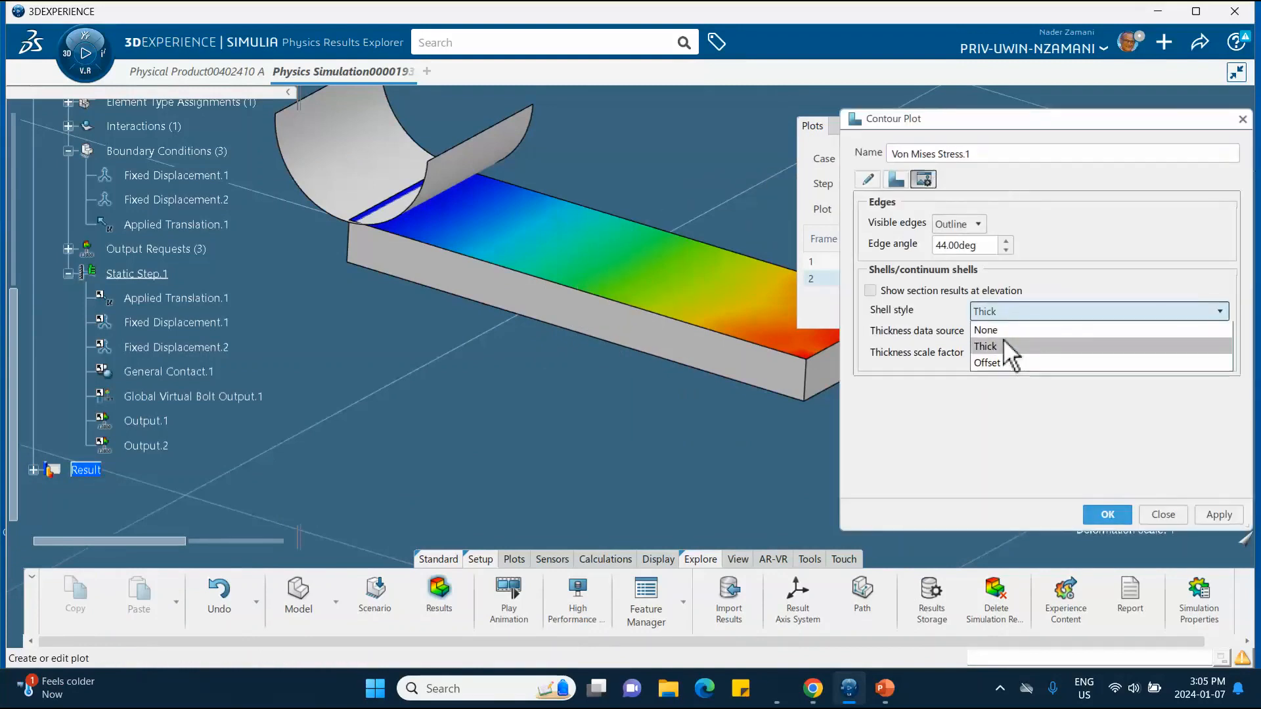
{"action": "left_click", "coordinate": [1004, 330]}
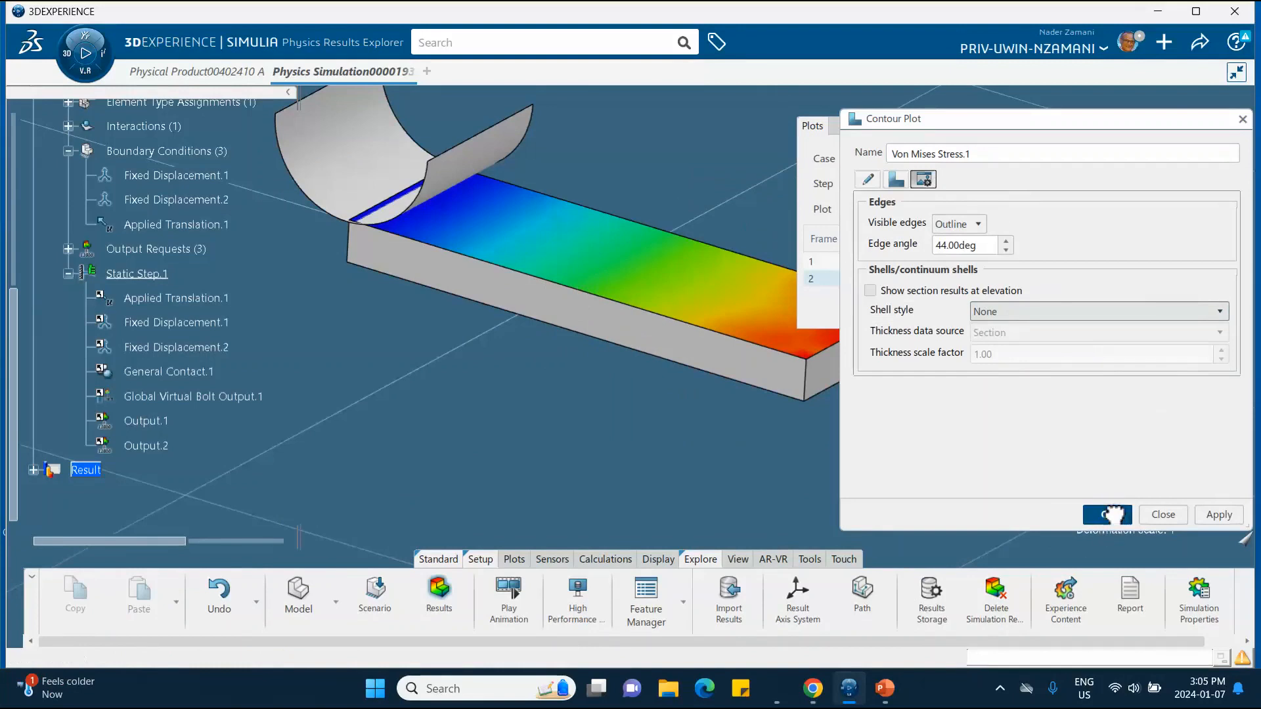
{"action": "left_click", "coordinate": [1106, 515]}
{"action": "middle_click_drag", "start_coordinate": [569, 452], "coordinate": [631, 428]}
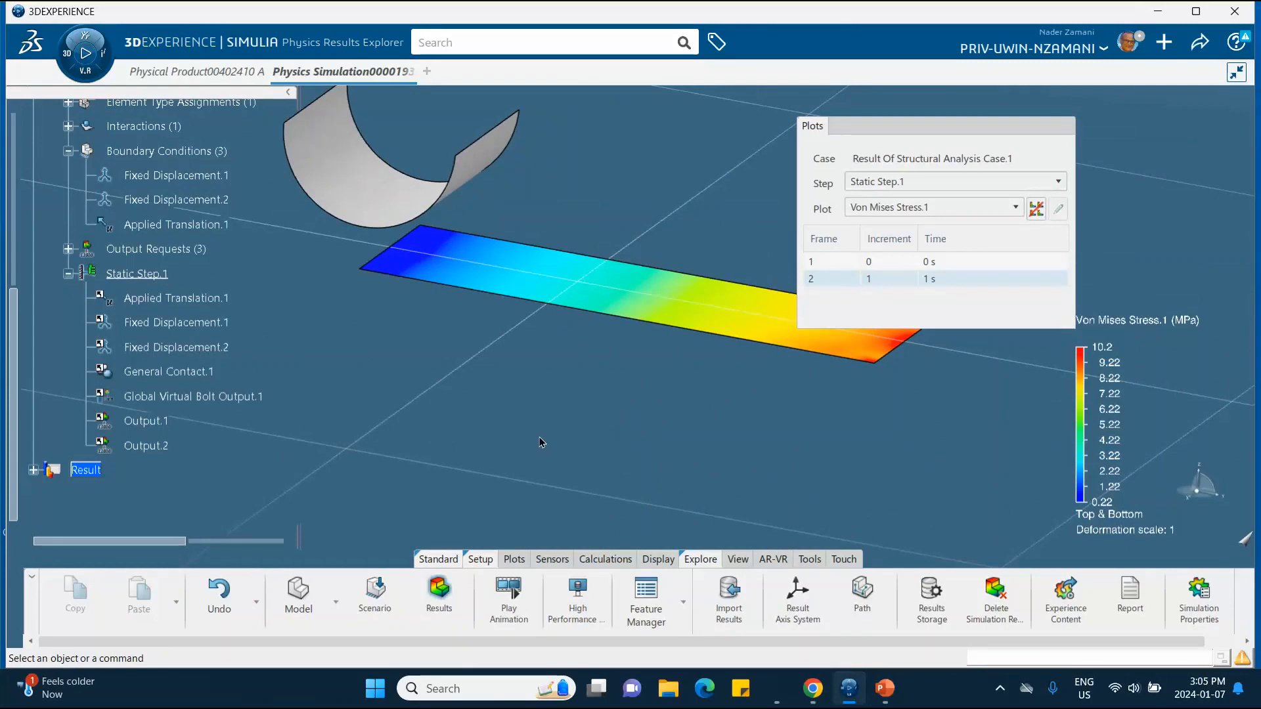
{"action": "middle_click_drag", "start_coordinate": [640, 412], "coordinate": [632, 445]}
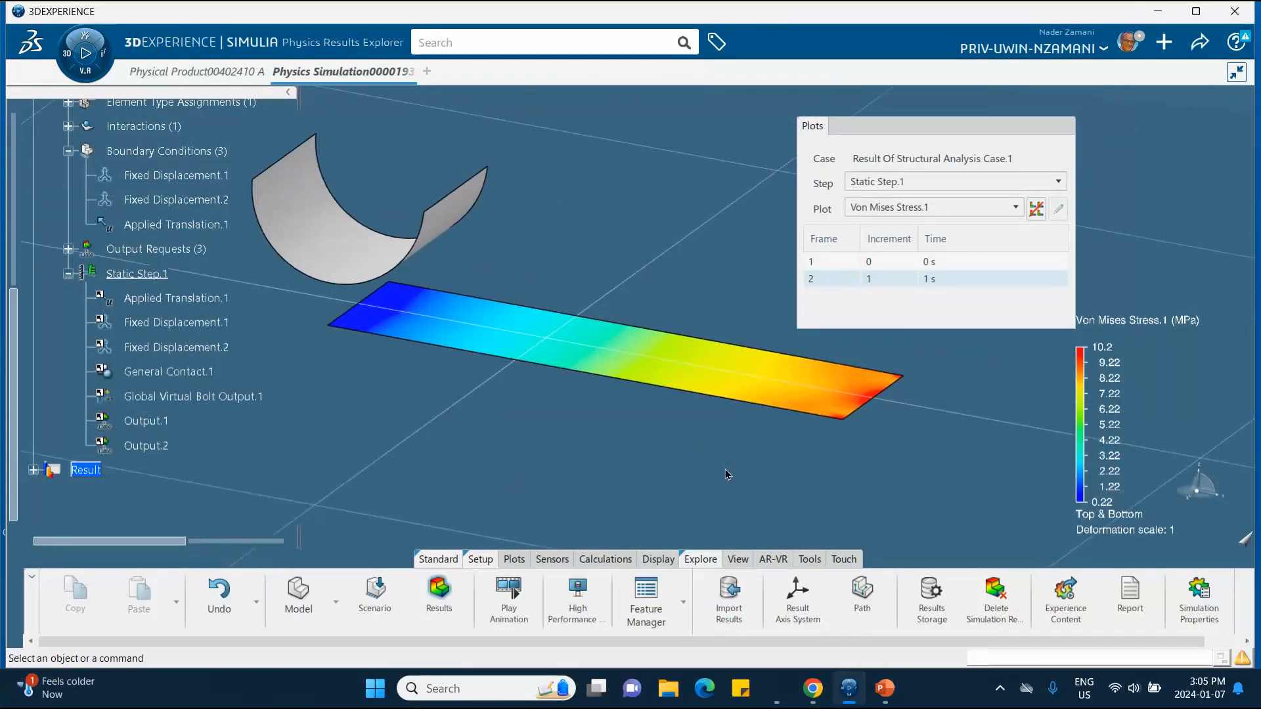